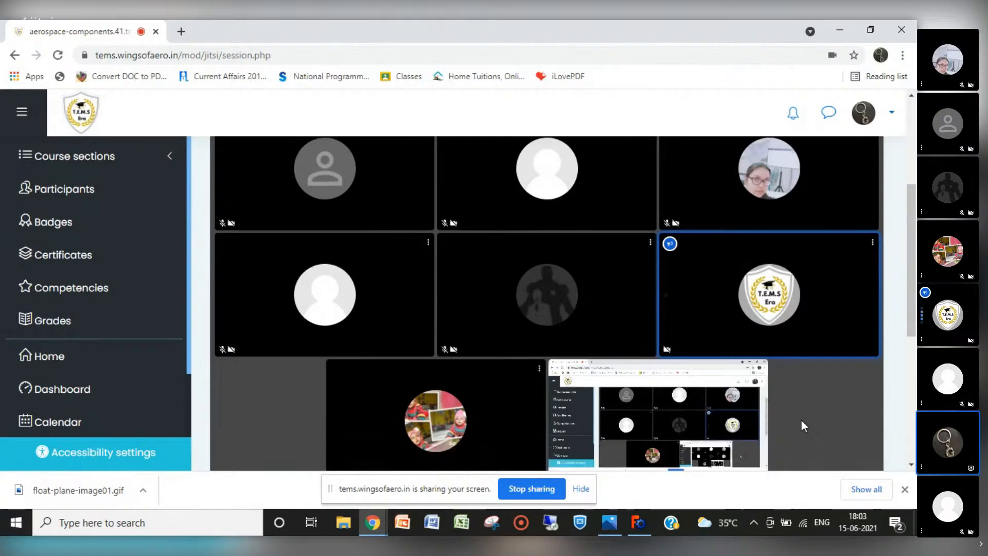
Open the float-plane side-view reference image in Photos and examine its fuselage, propeller, struts and float.
scroll(801, 420, down, 1)
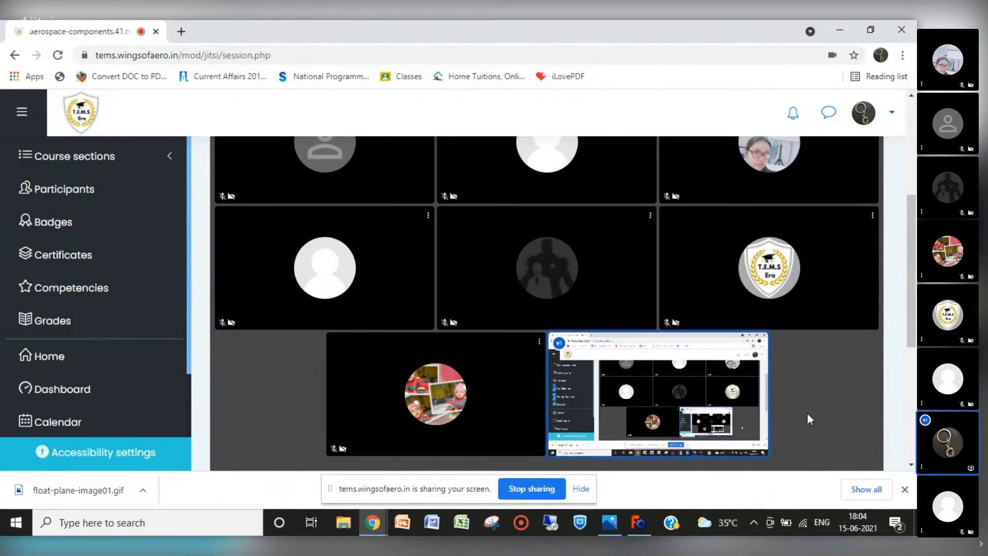
mouse_move(801, 412)
click(610, 533)
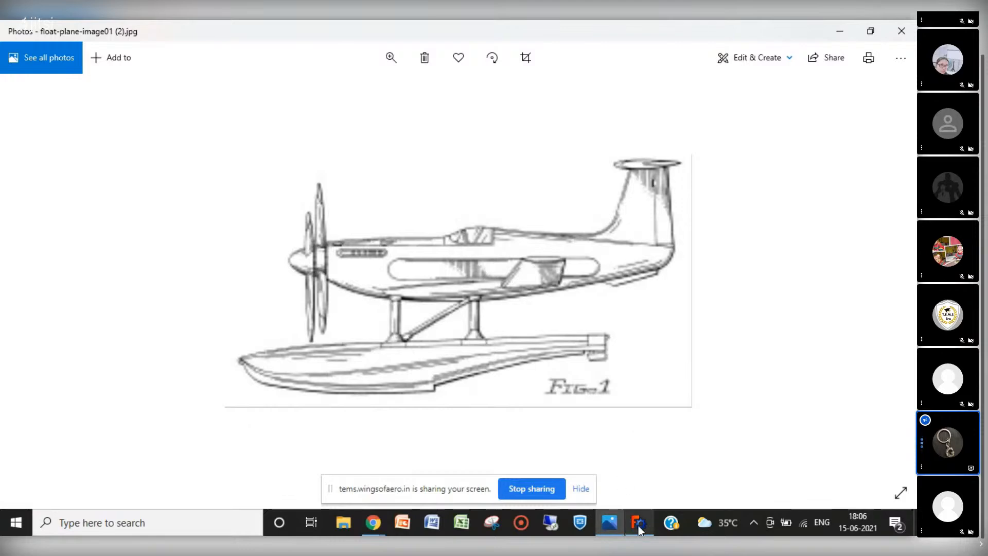
Switch to FreeCAD and create a new empty document.
mouse_move(640, 528)
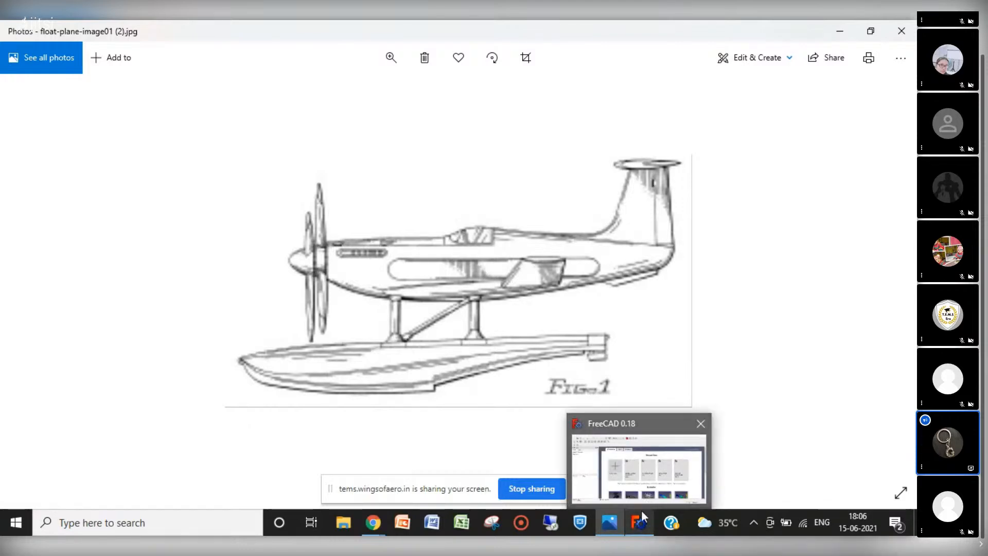
click(641, 517)
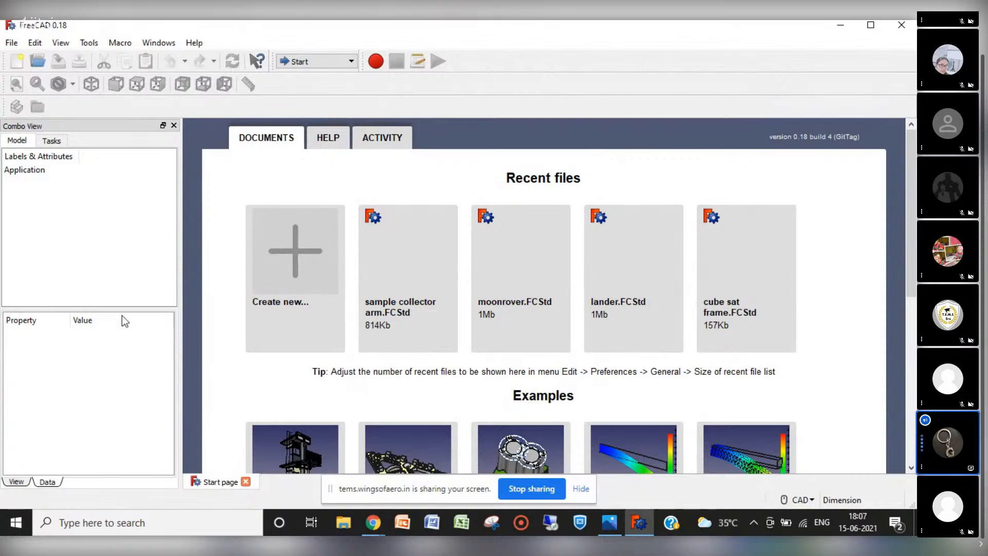
click(297, 243)
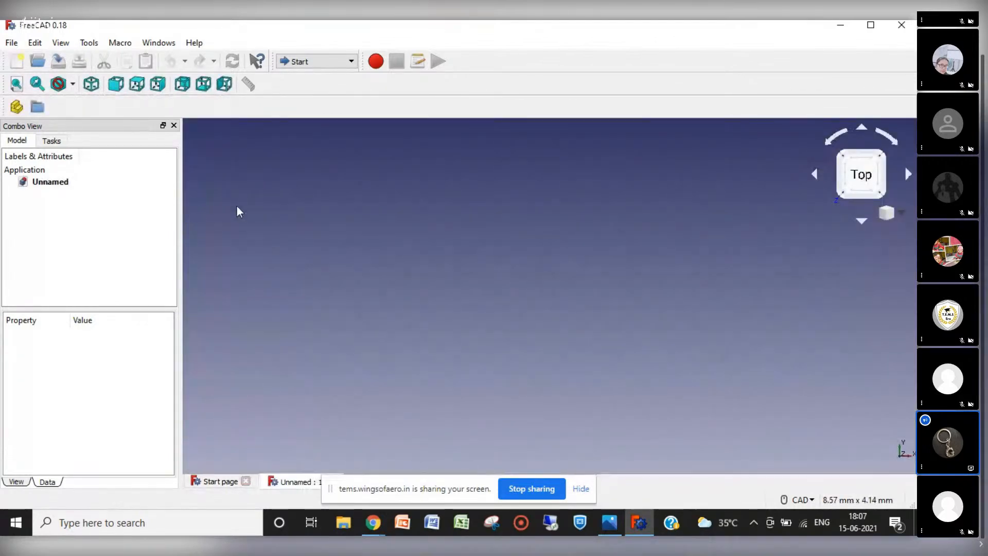
Activate the Part Design workbench and create a new body in the document.
click(347, 62)
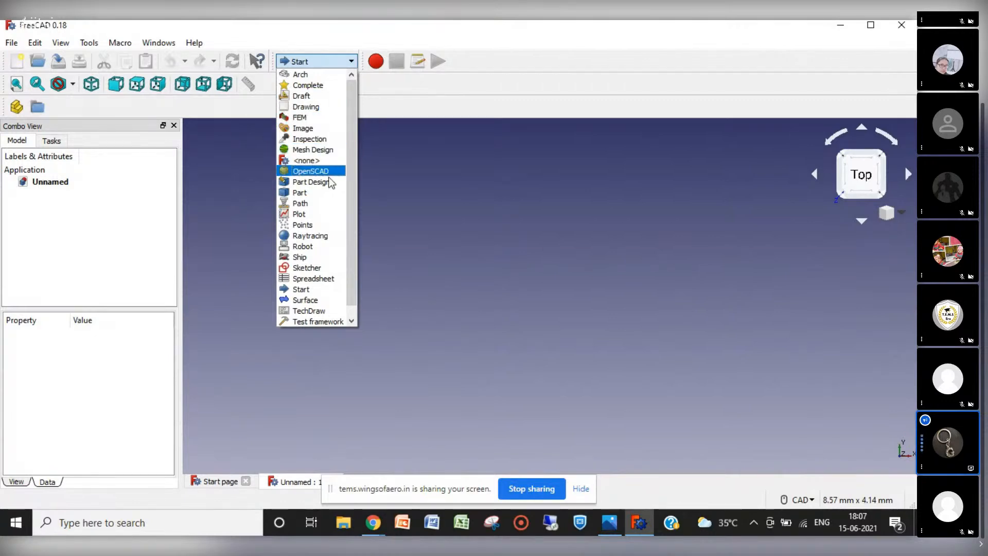
click(296, 182)
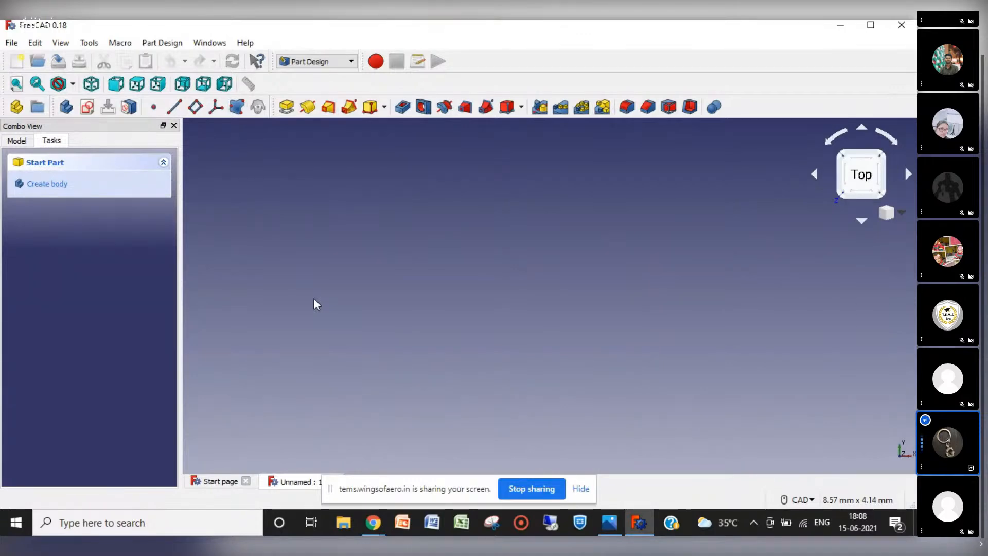
click(40, 184)
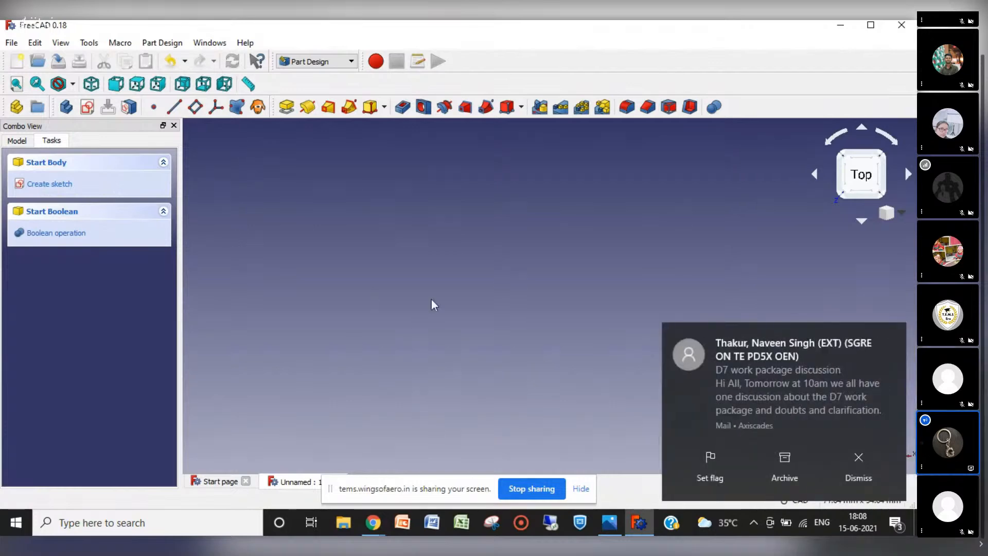
mouse_move(718, 369)
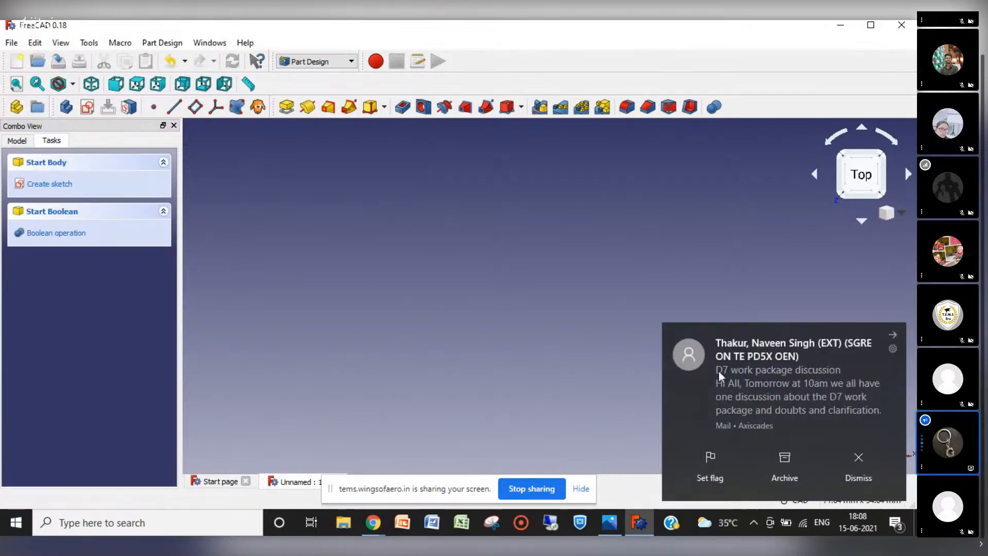
click(895, 334)
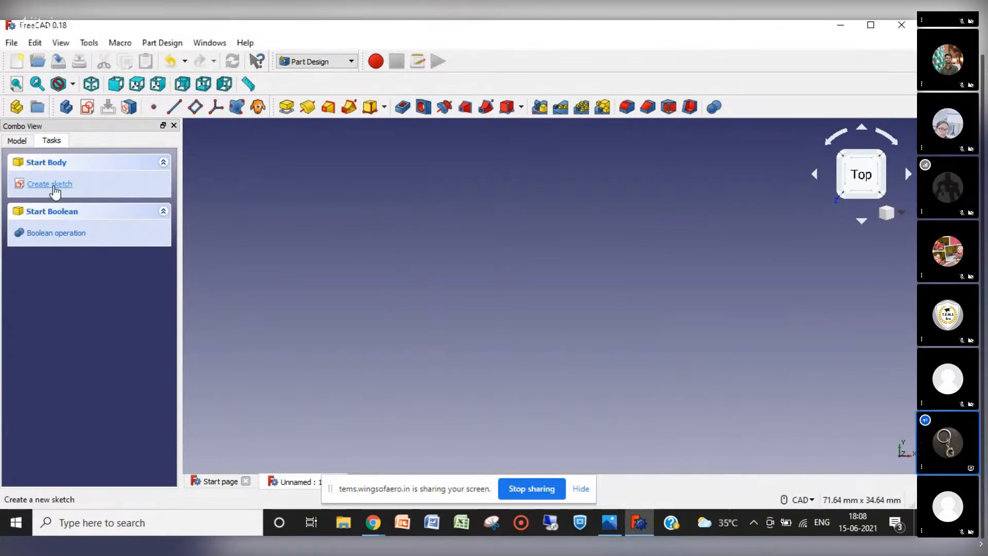
Start a new sketch on the XZ base plane, picking the plane in an isometric view.
click(53, 185)
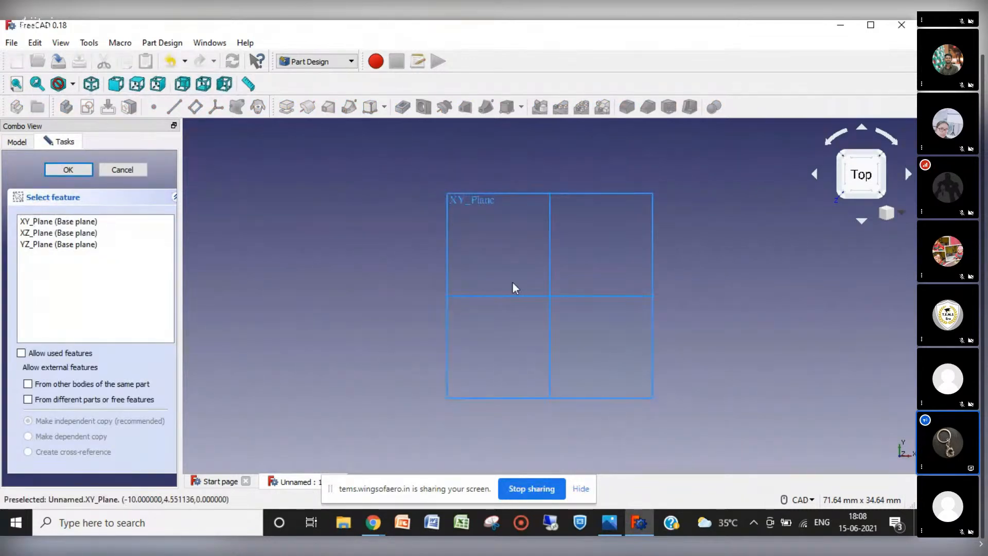
click(900, 217)
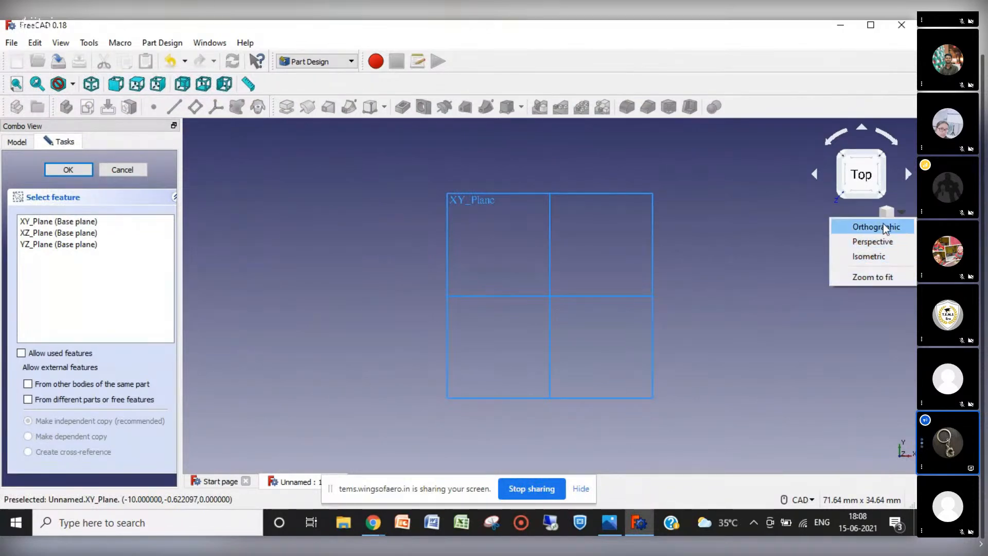
click(867, 257)
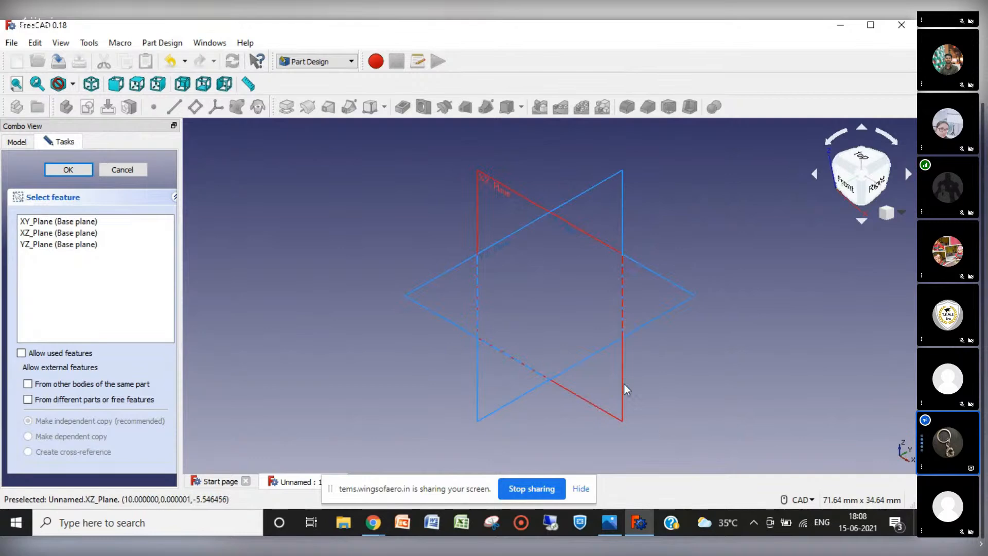
click(619, 415)
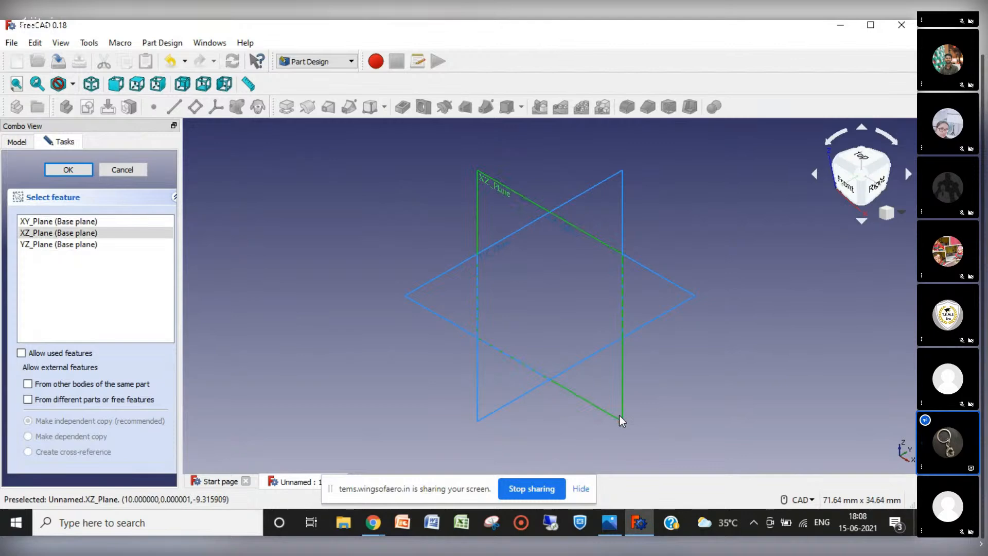
click(58, 168)
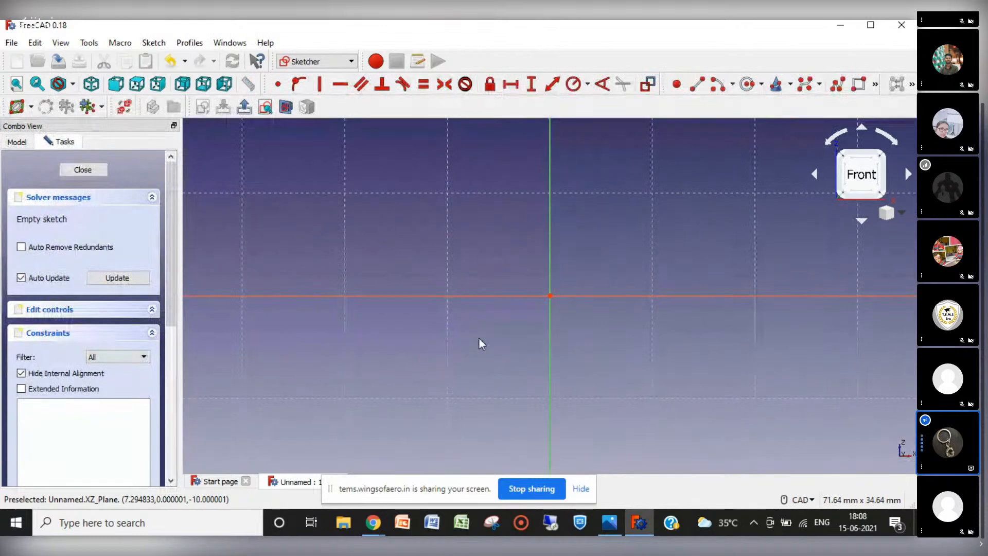
Consult the float-plane reference image, and sketch a line about 60 mm long on the horizontal axis, centred on the origin.
click(619, 529)
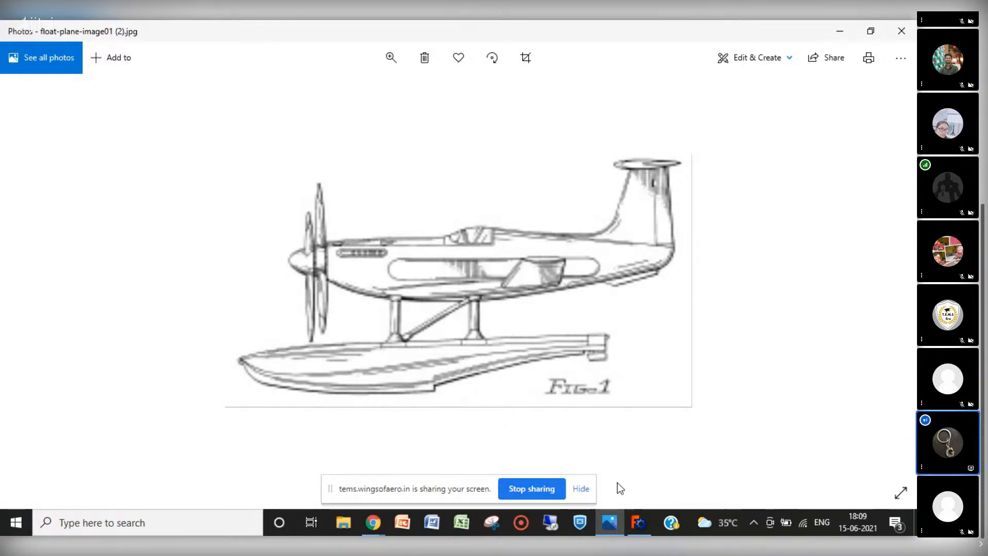
click(638, 532)
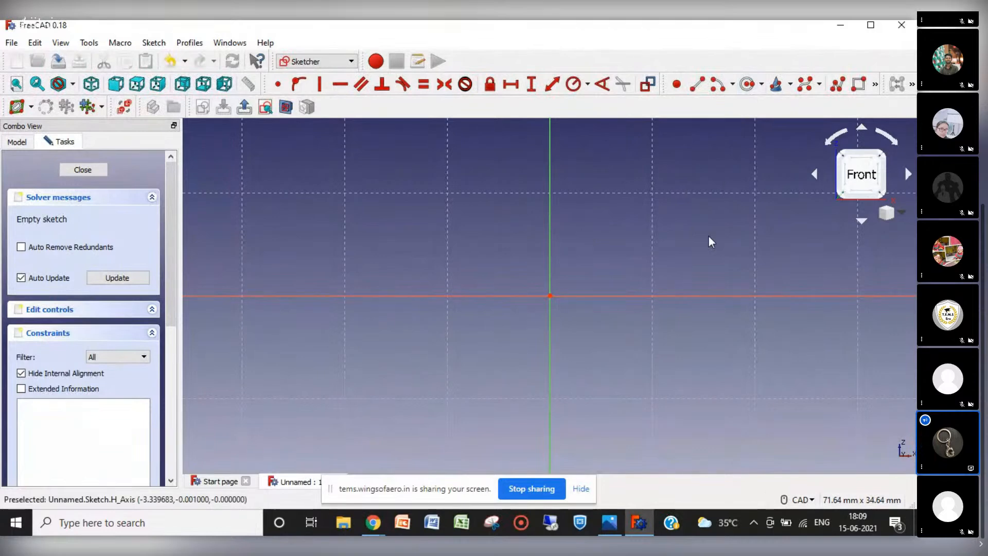
click(697, 84)
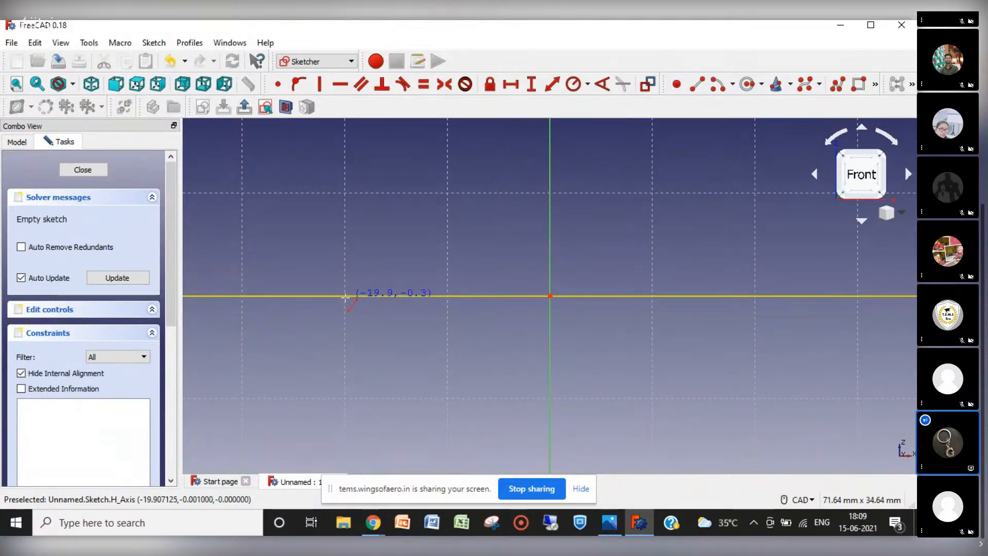
click(242, 296)
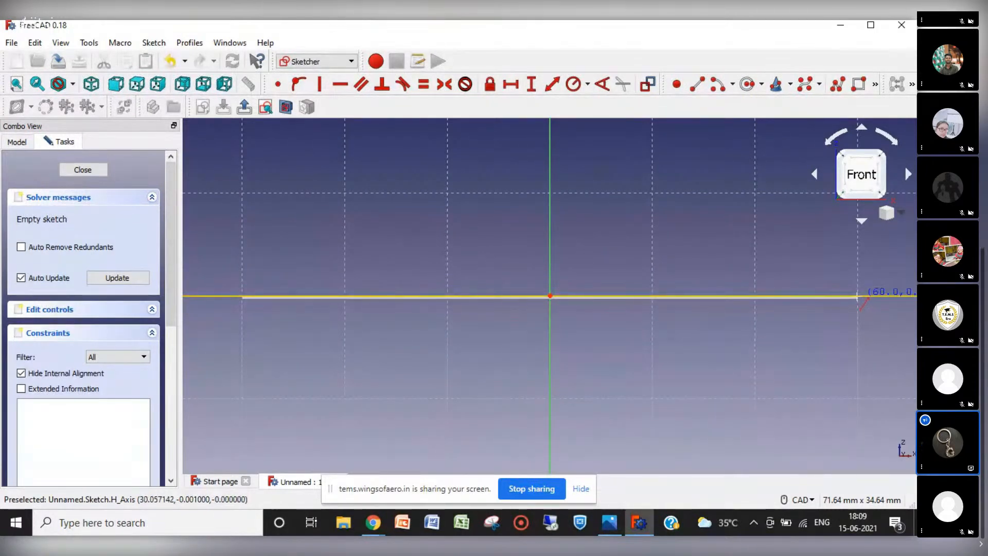
click(860, 297)
right_click(859, 297)
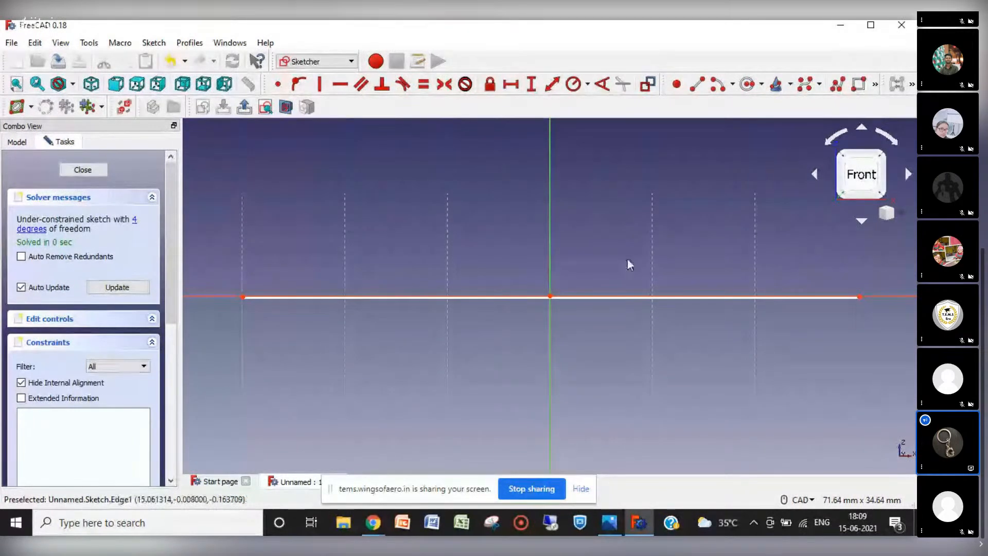
Set the vertical distance between the line's right endpoint and the origin to 0 mm, and constrain the line horizontal.
click(531, 84)
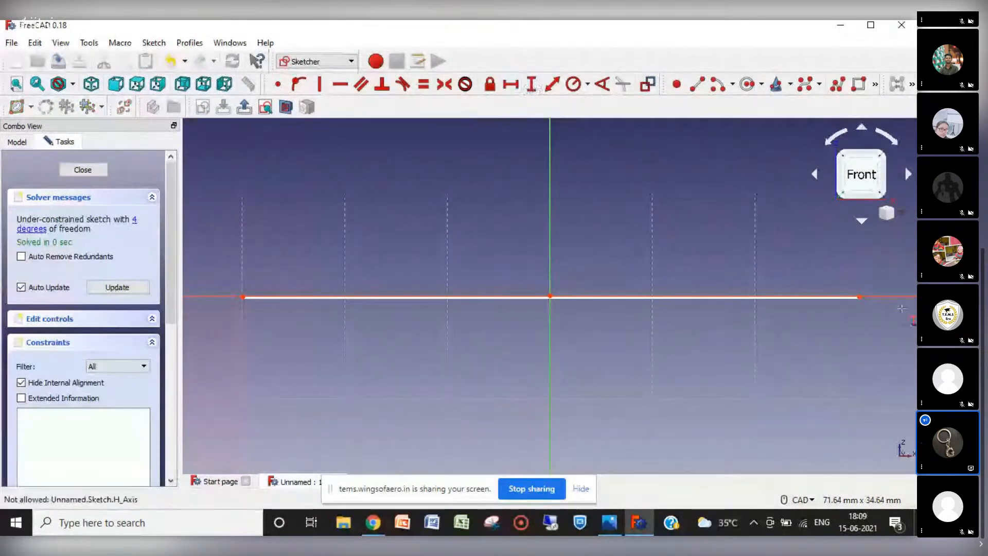
click(859, 297)
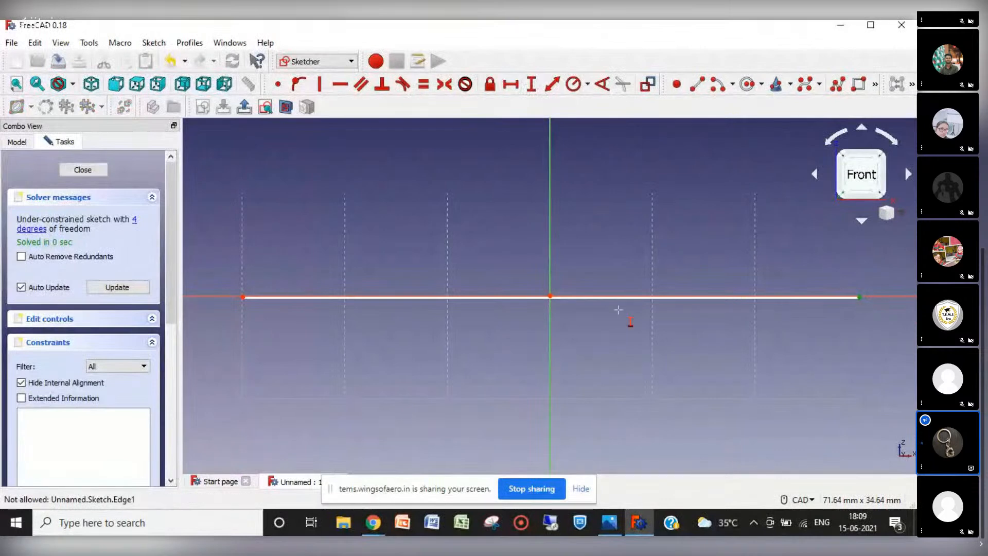
click(551, 298)
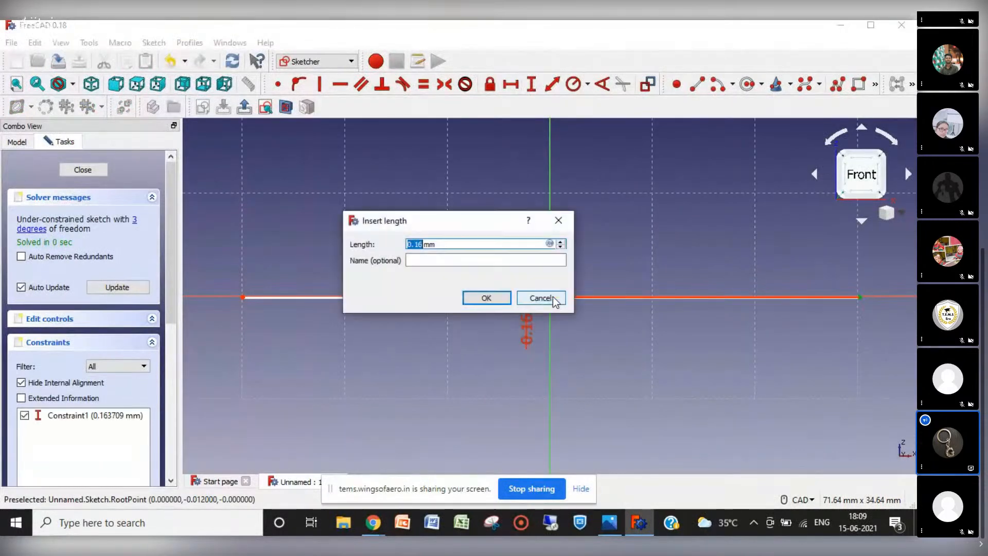
key(Return)
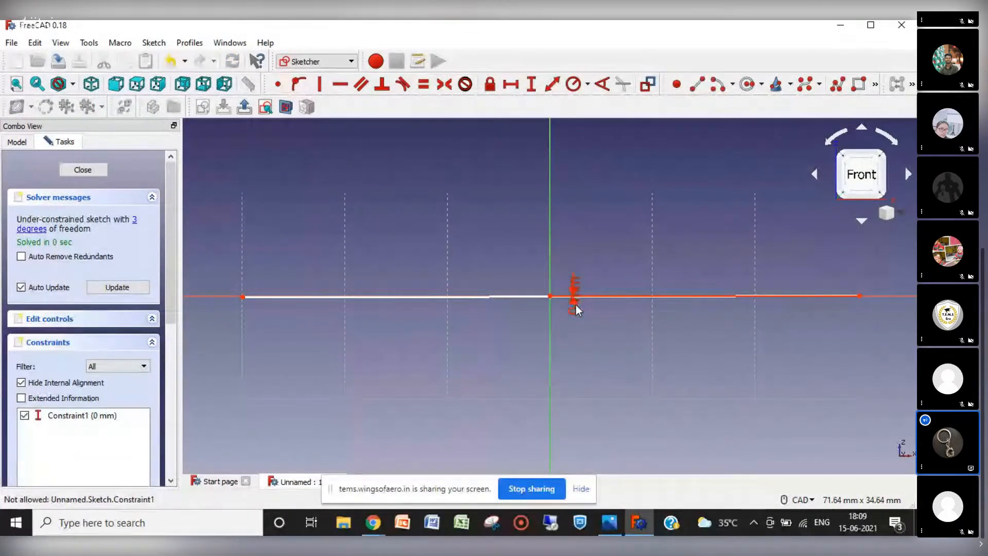
drag(577, 308, 901, 280)
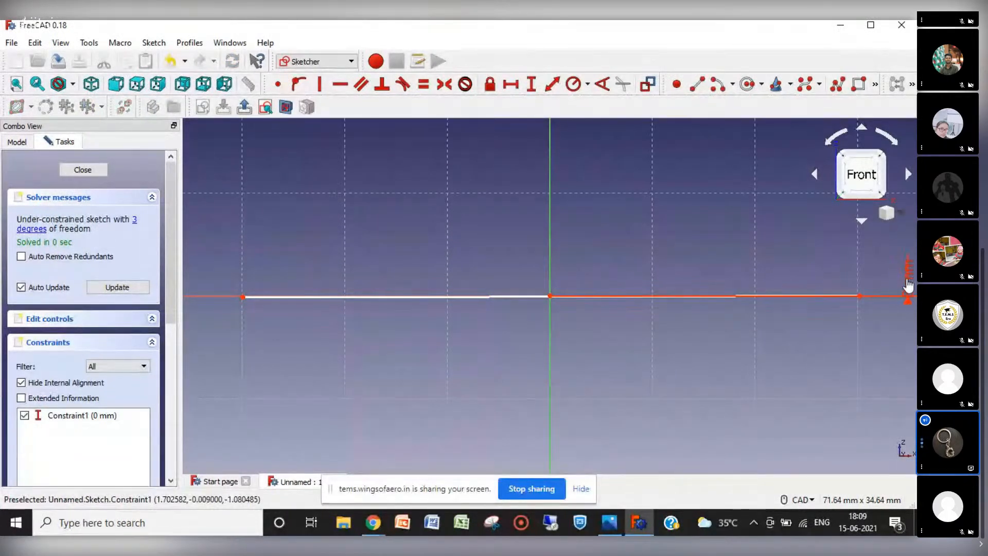
click(452, 298)
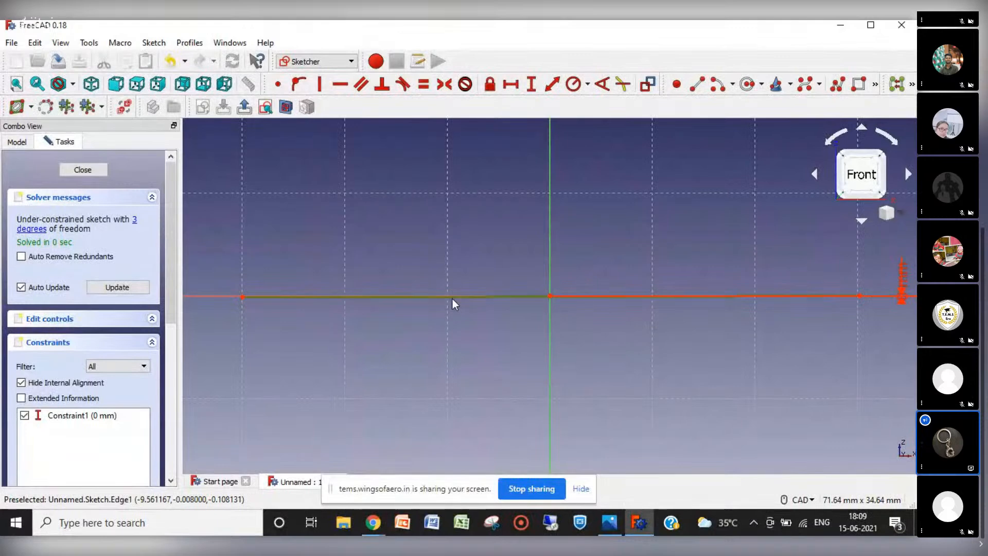
click(340, 84)
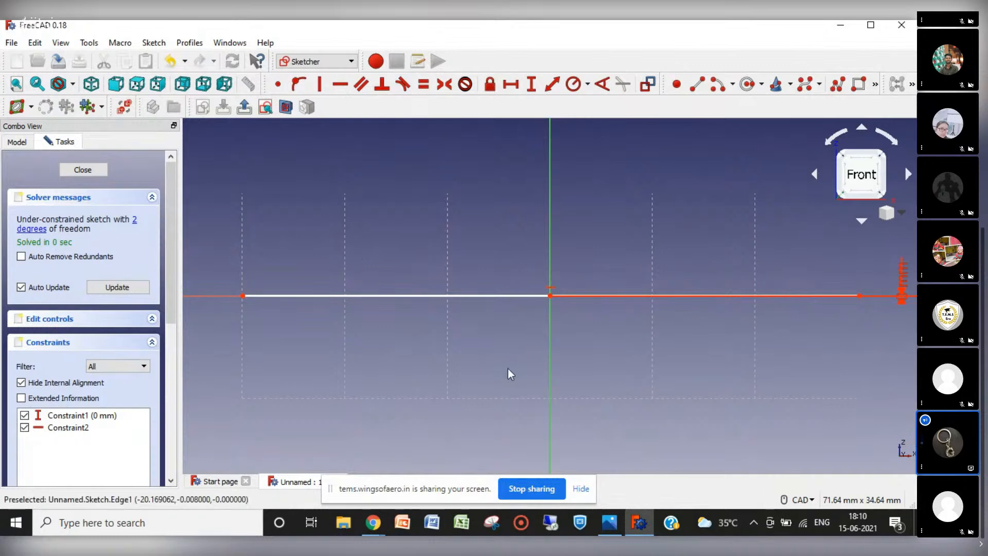
Sketch an arc by end points and rim point from the line's left endpoint to about (-14, -17) mm, bulging down and left.
click(733, 86)
click(726, 118)
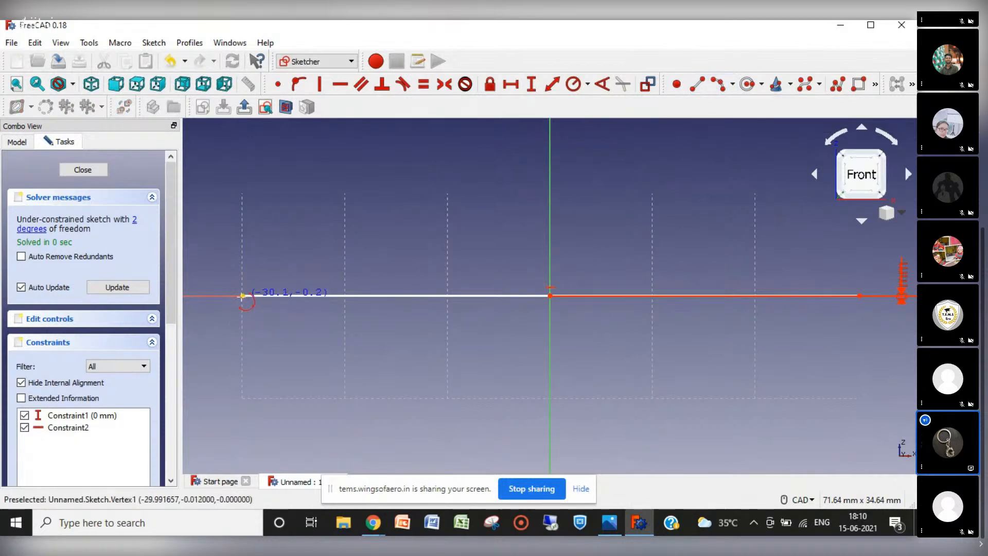
click(242, 295)
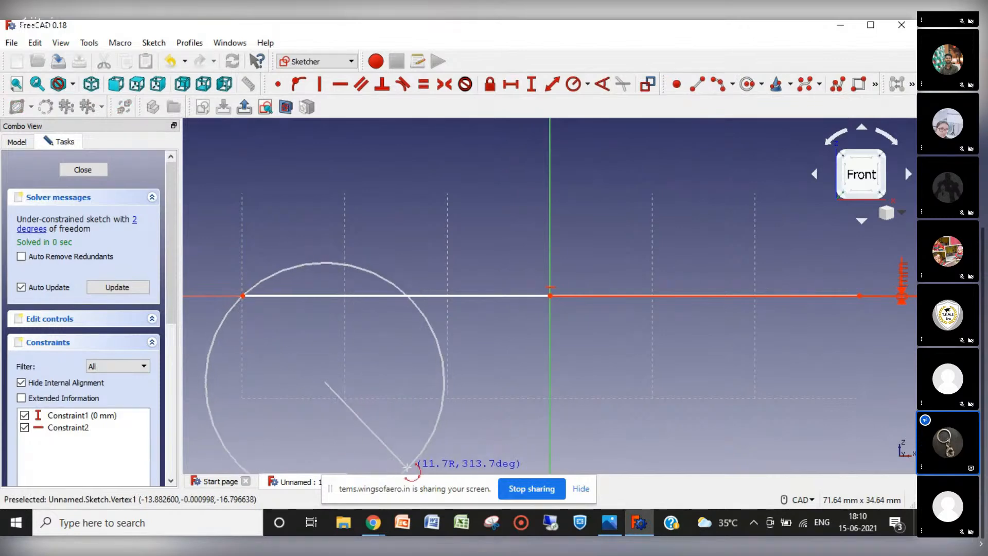
click(408, 469)
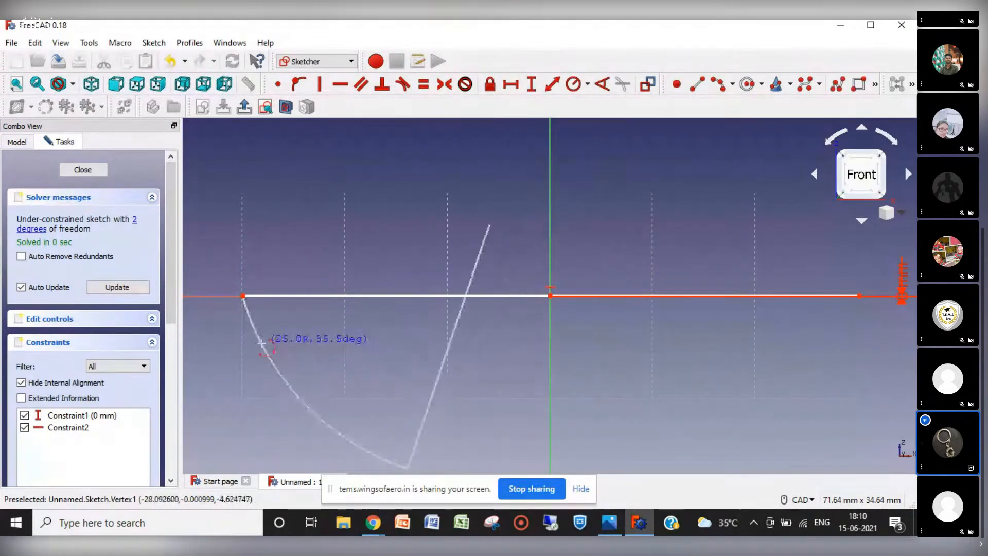
click(266, 377)
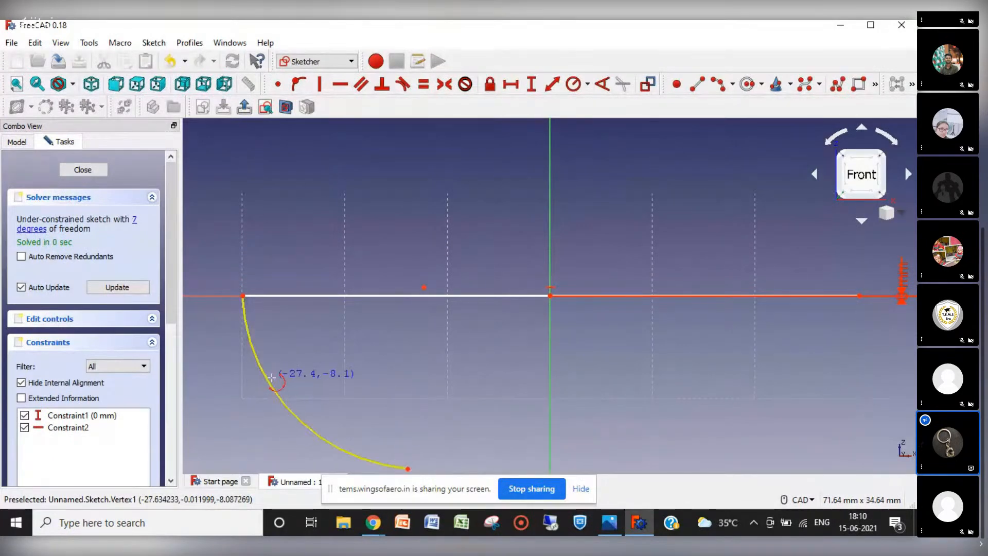
right_click(392, 397)
Make the arc's upper endpoint coincident with the line's left endpoint, and move the joined corner to about 30 mm left of the origin.
drag(246, 317, 234, 319)
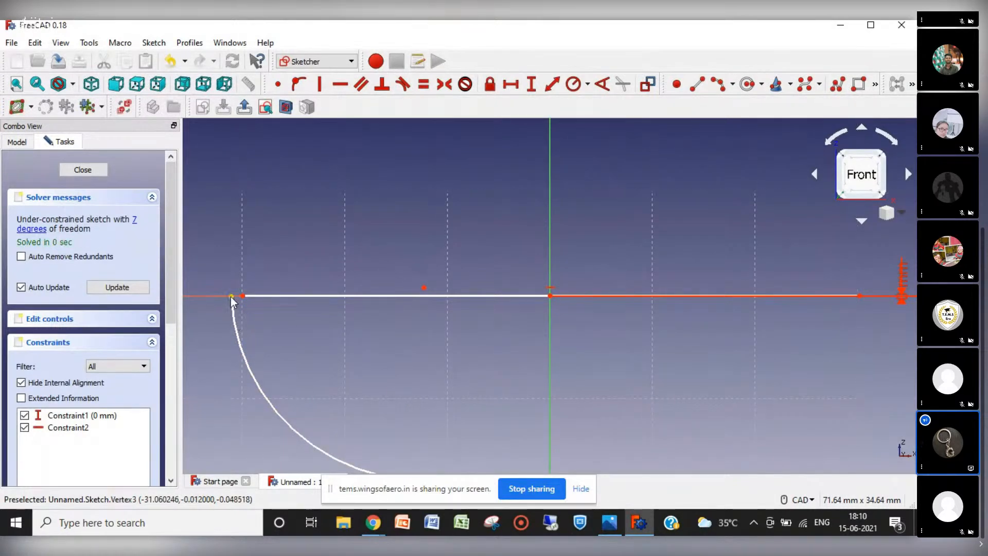
click(232, 297)
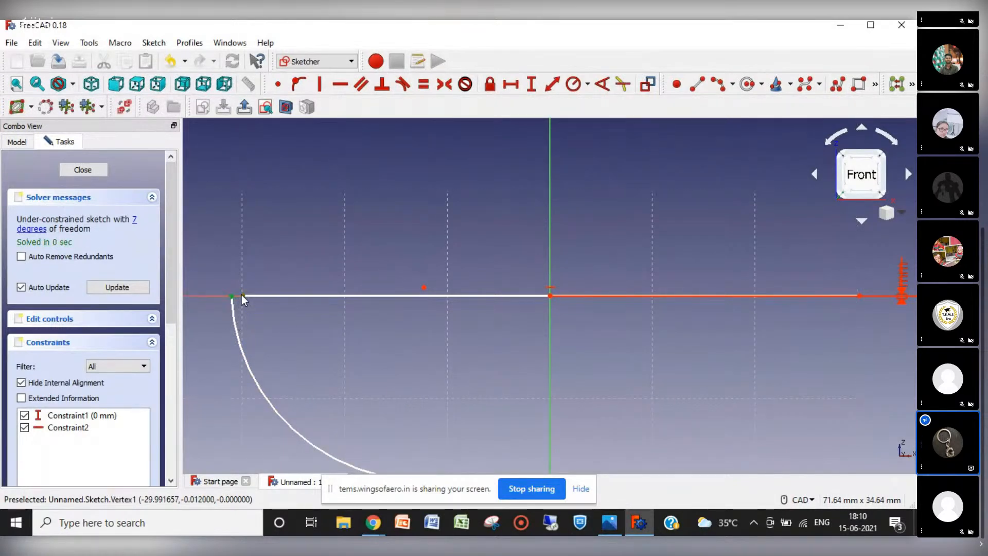
click(278, 84)
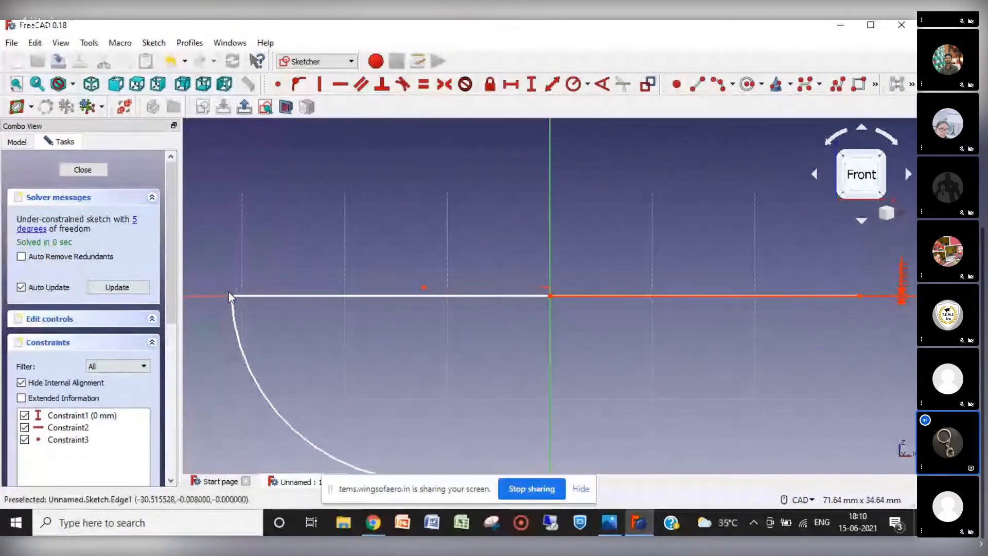
drag(233, 294, 241, 301)
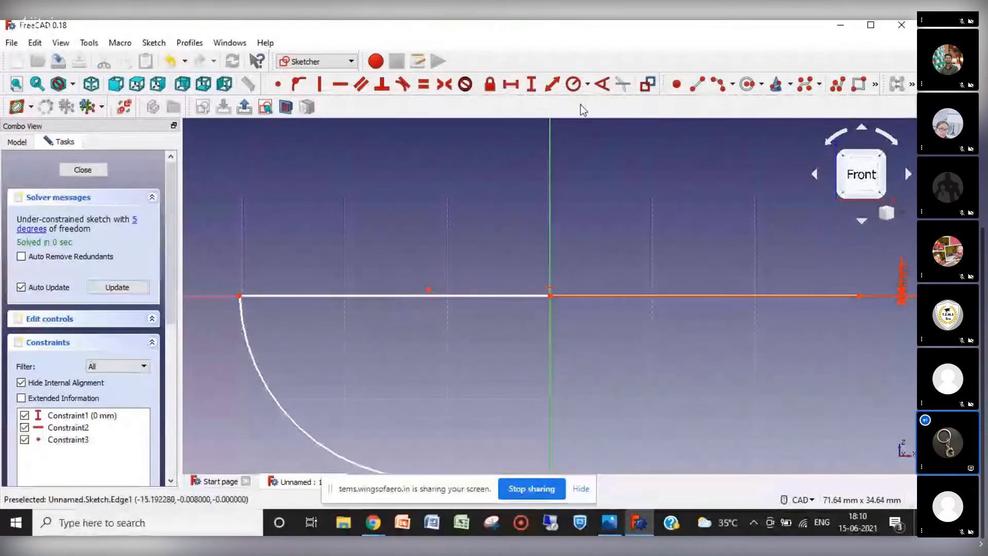
Constrain the length of the horizontal line to 60 mm.
click(552, 84)
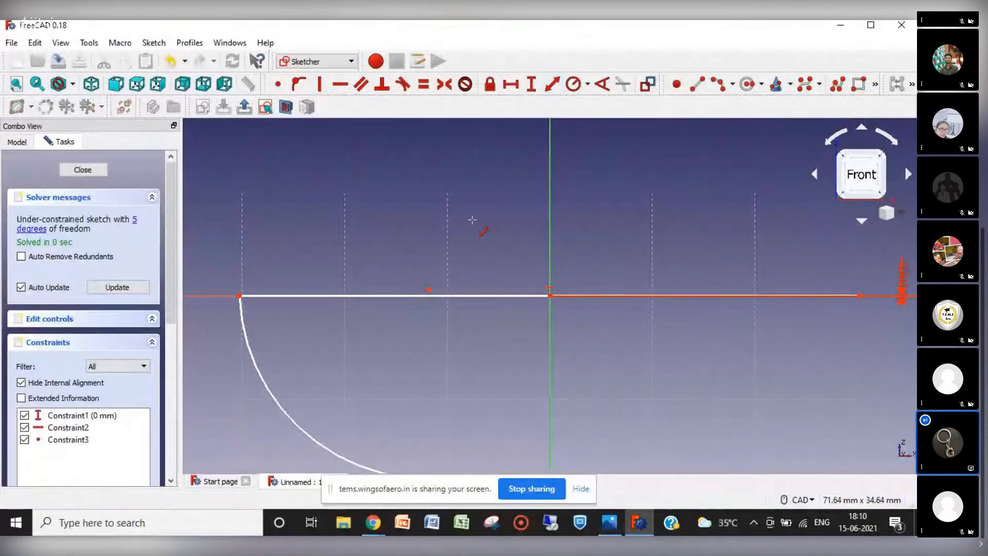
click(396, 300)
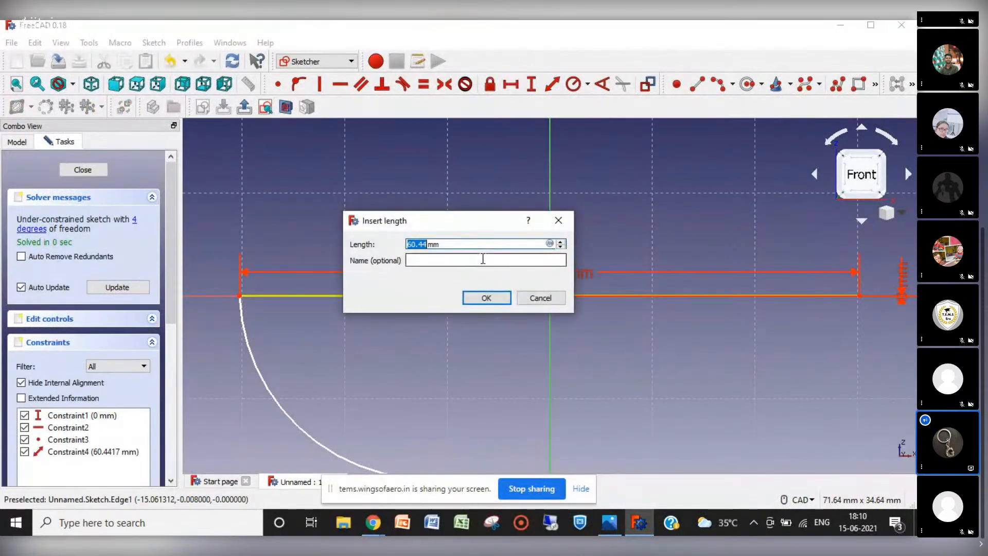
text(60)
key(Return)
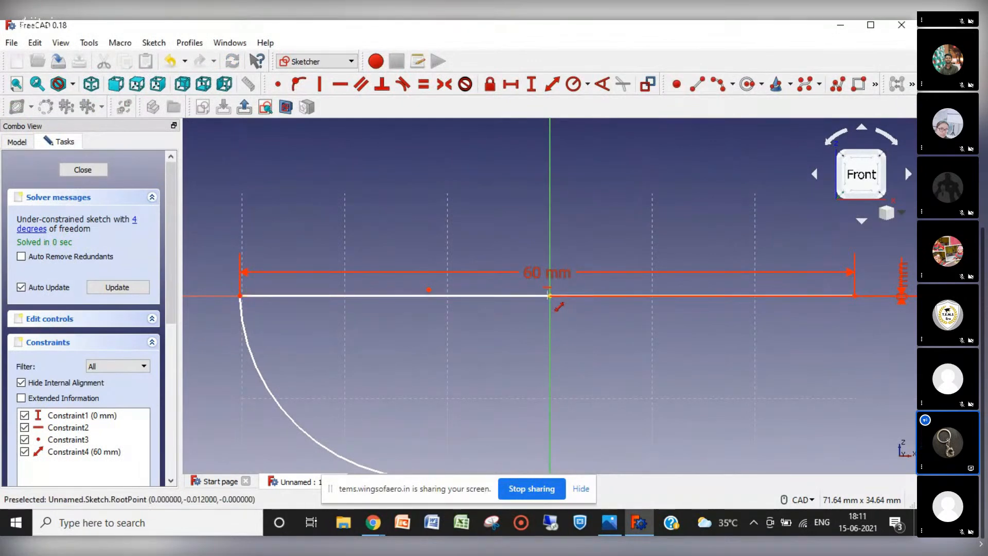
Set the horizontal distance between the origin and the line's left endpoint to 30 mm.
click(512, 85)
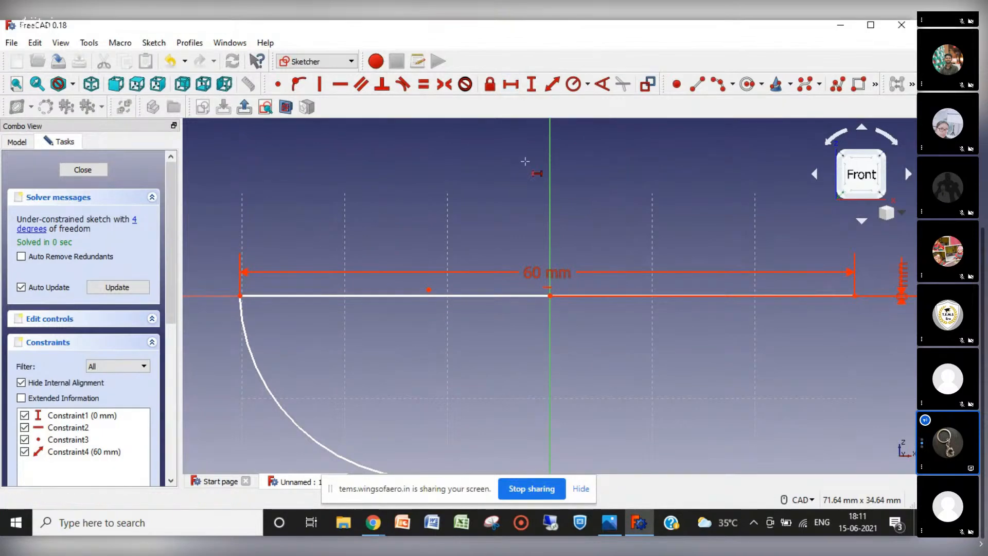
click(549, 296)
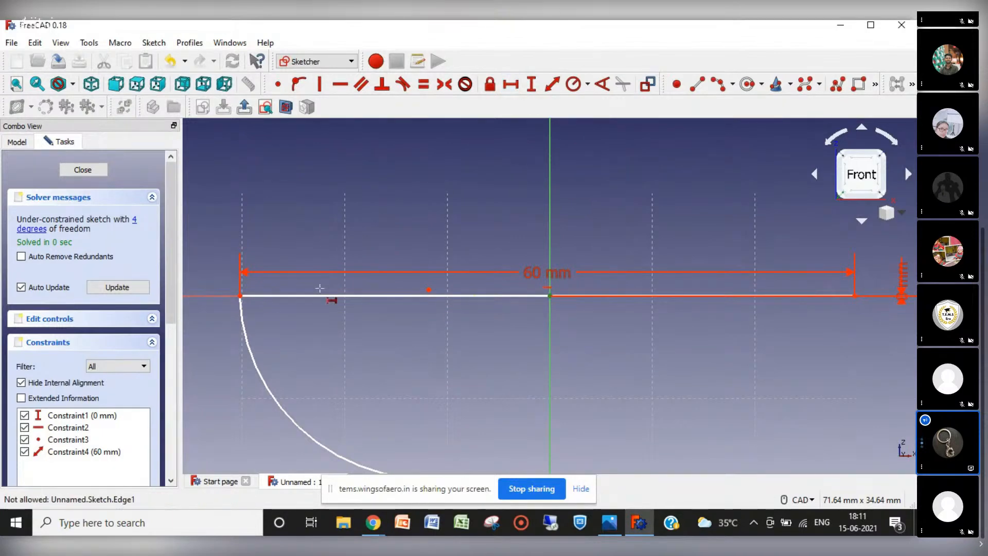
click(239, 296)
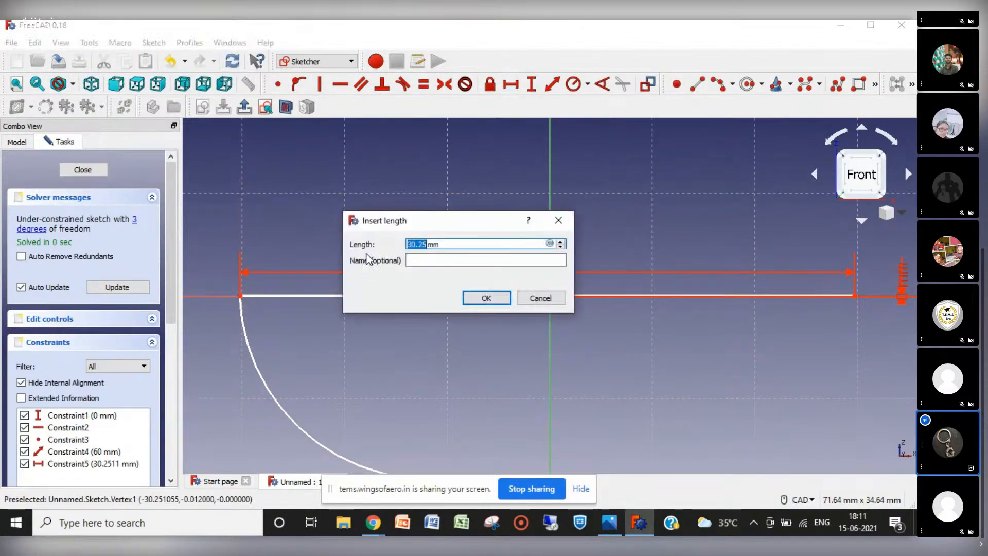
text(30)
key(Return)
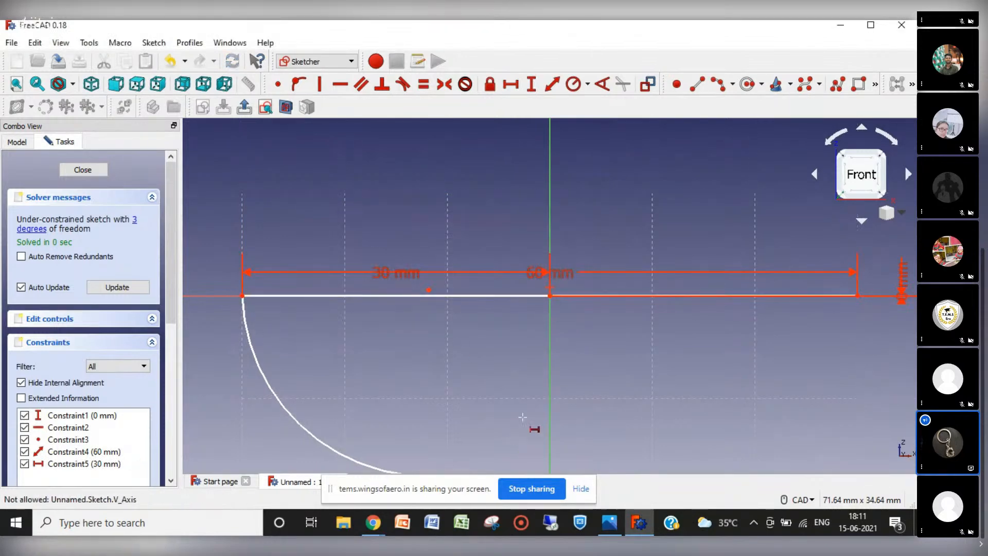
right_click(335, 358)
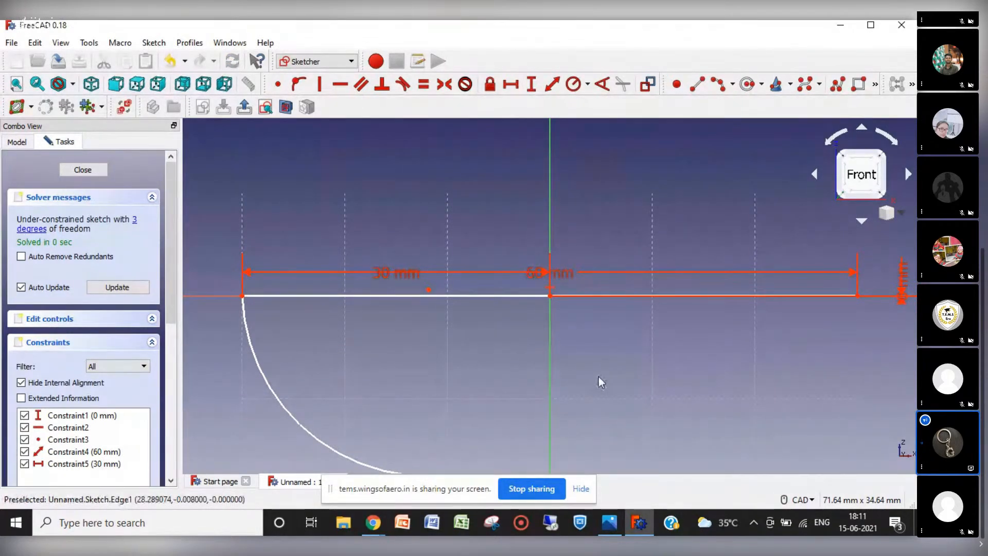
Move the arc's free lower endpoint up and left to about (-18, -11.5) mm.
scroll(599, 382, down, 4)
scroll(598, 382, up, 2)
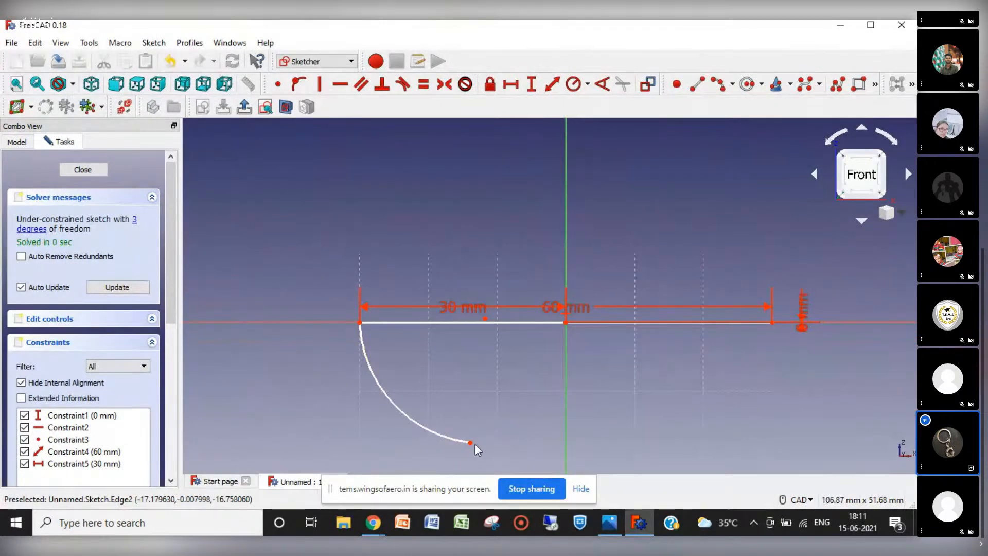
mouse_move(470, 443)
mouse_down()
mouse_move(446, 418)
mouse_move(483, 414)
mouse_move(435, 403)
mouse_move(430, 375)
mouse_move(453, 381)
mouse_move(430, 397)
mouse_move(482, 417)
mouse_move(444, 401)
mouse_up()
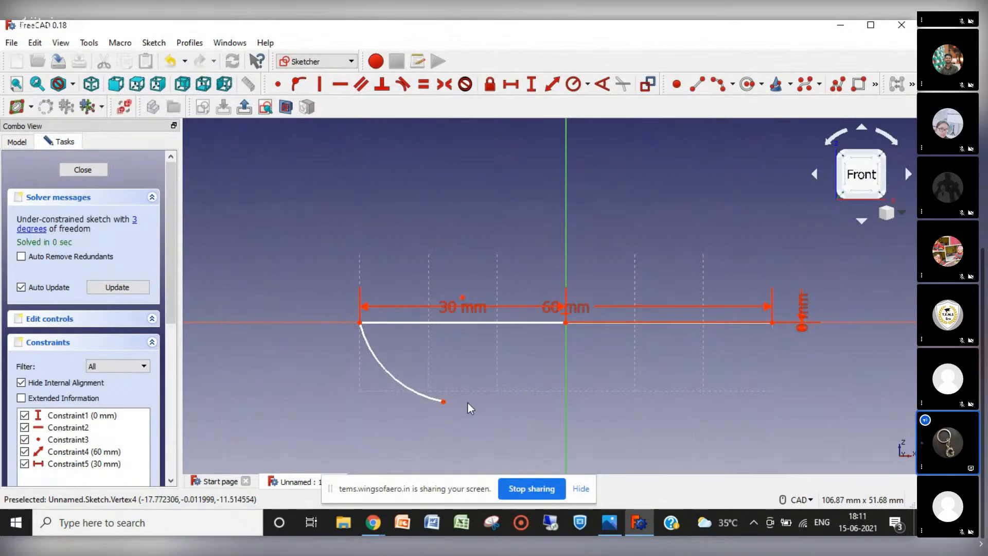
Check the float's nose shape in the reference image, and delete the existing arc from the sketch.
click(609, 522)
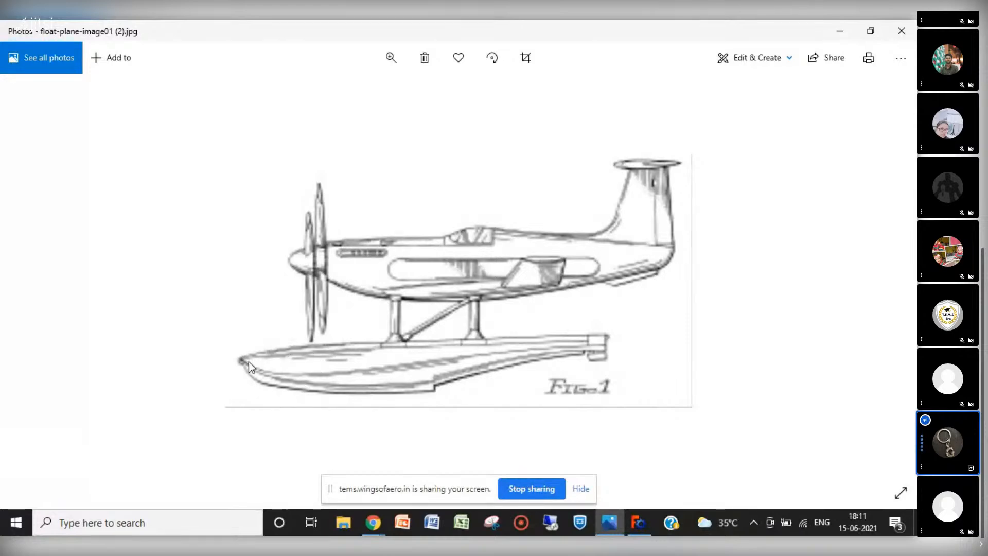
click(639, 523)
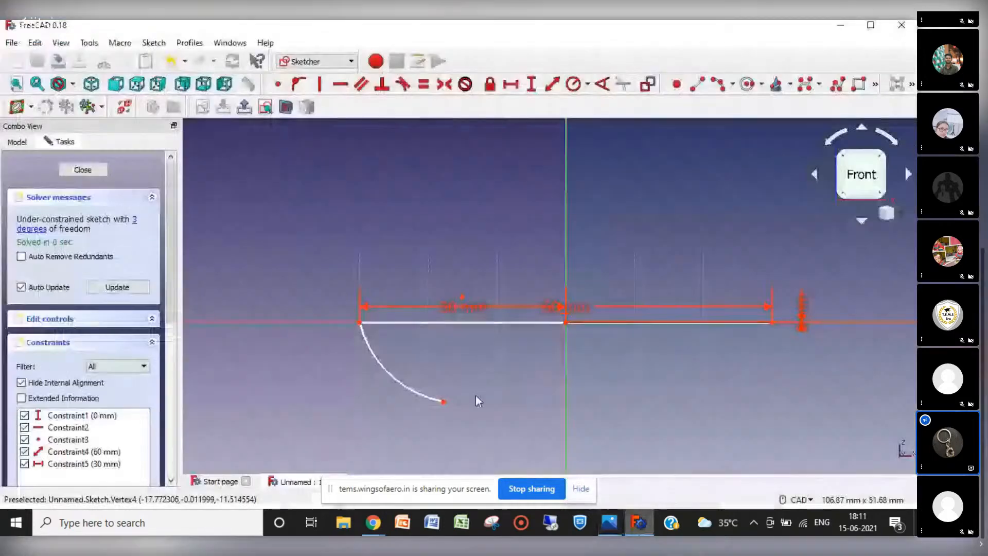
click(381, 360)
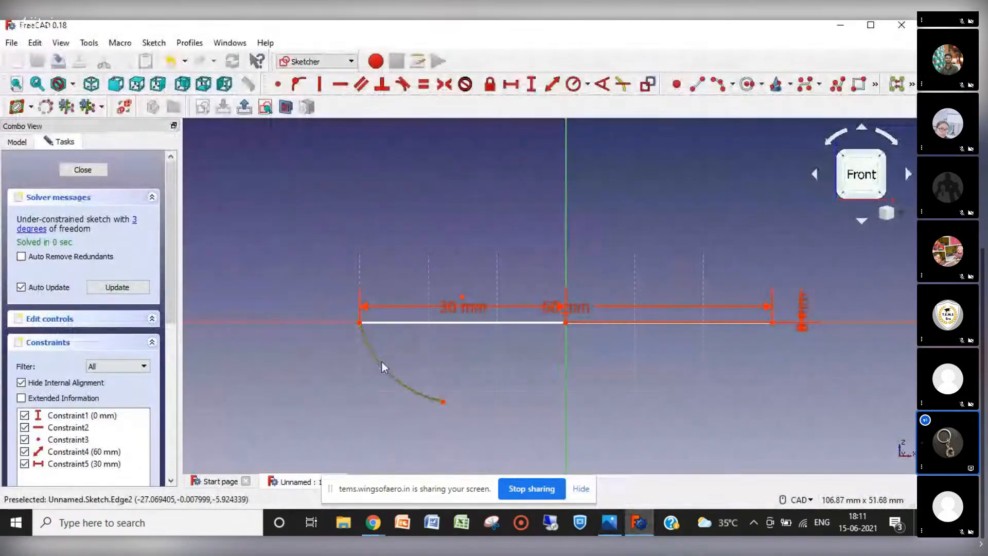
key(Delete)
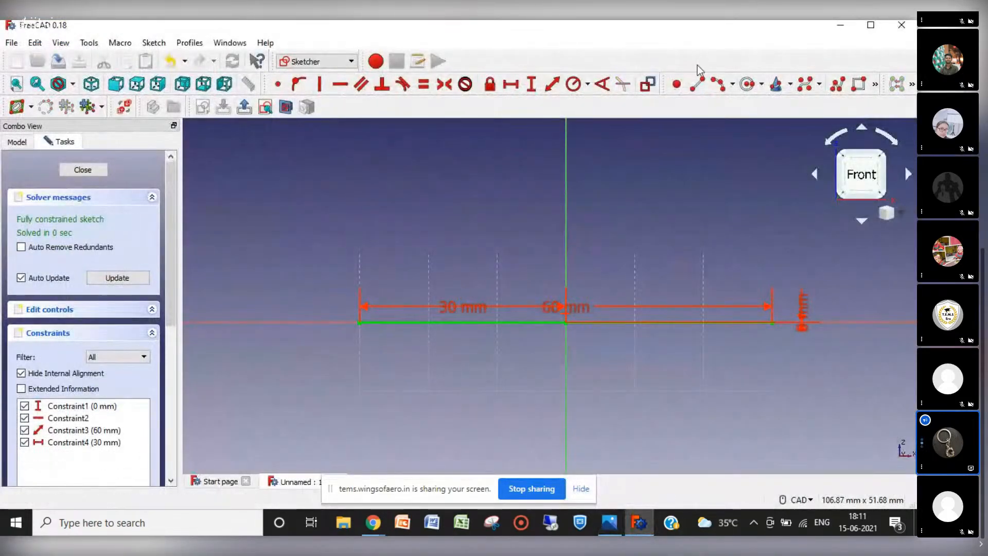
Sketch a shallow arc by end points and rim point from the line's left endpoint to about (-49, -2.5) mm, bulging upward.
click(715, 89)
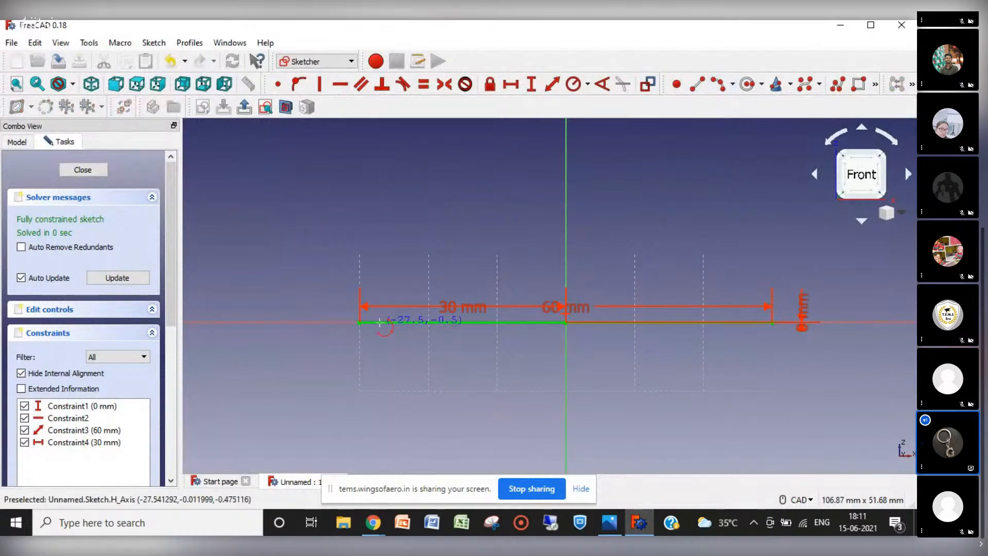
click(359, 323)
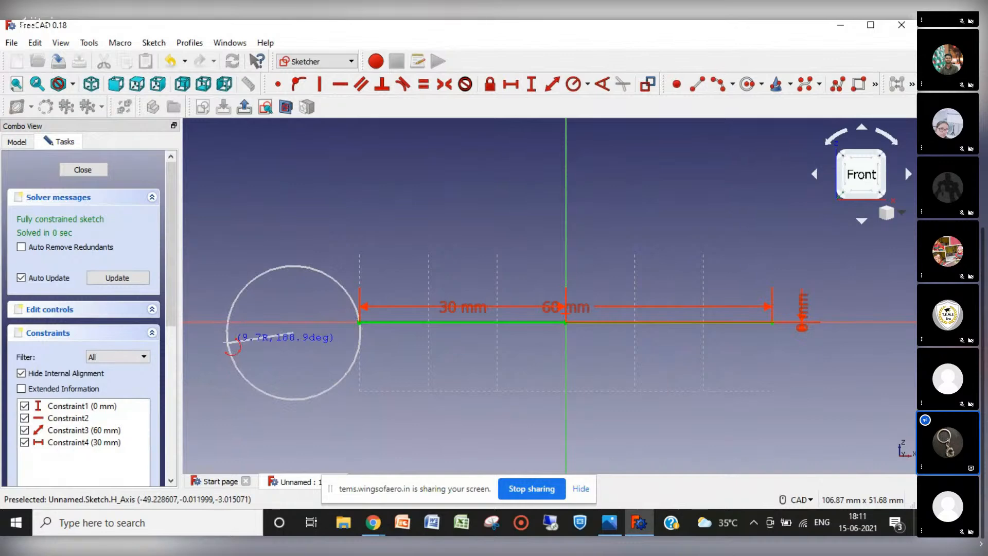
click(227, 339)
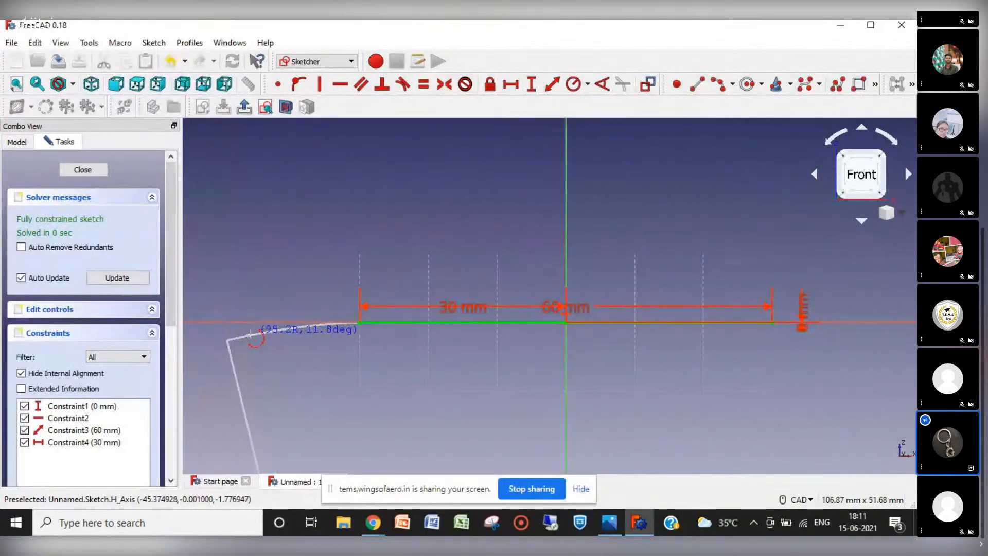
click(250, 334)
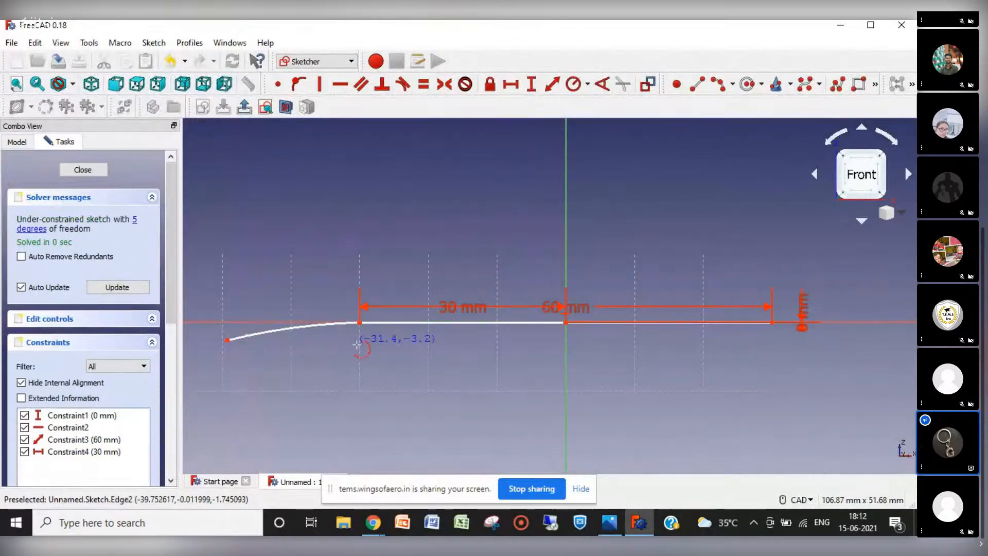
Make the arc tangent to the horizontal line, and move its free endpoint to about (-52, -4) mm.
click(344, 322)
click(379, 322)
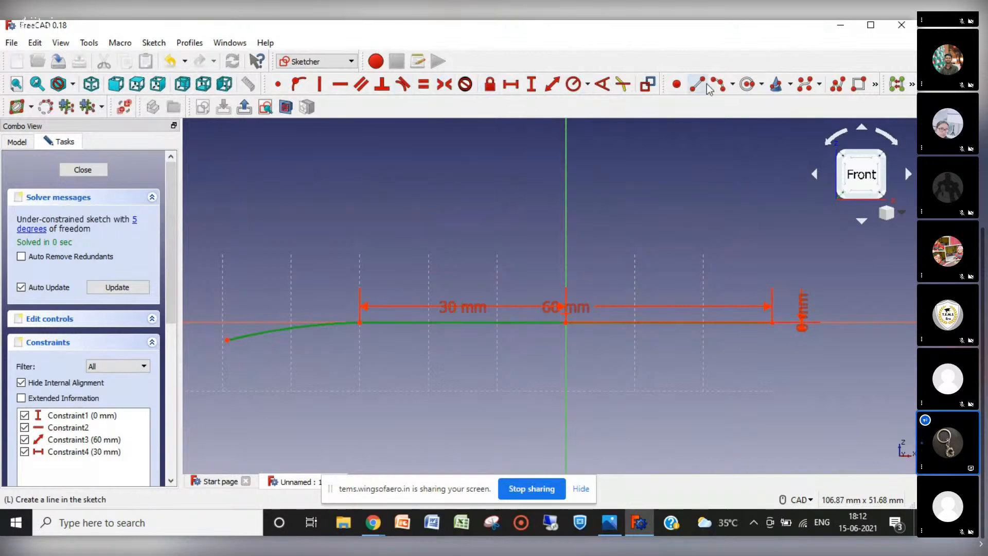
click(403, 85)
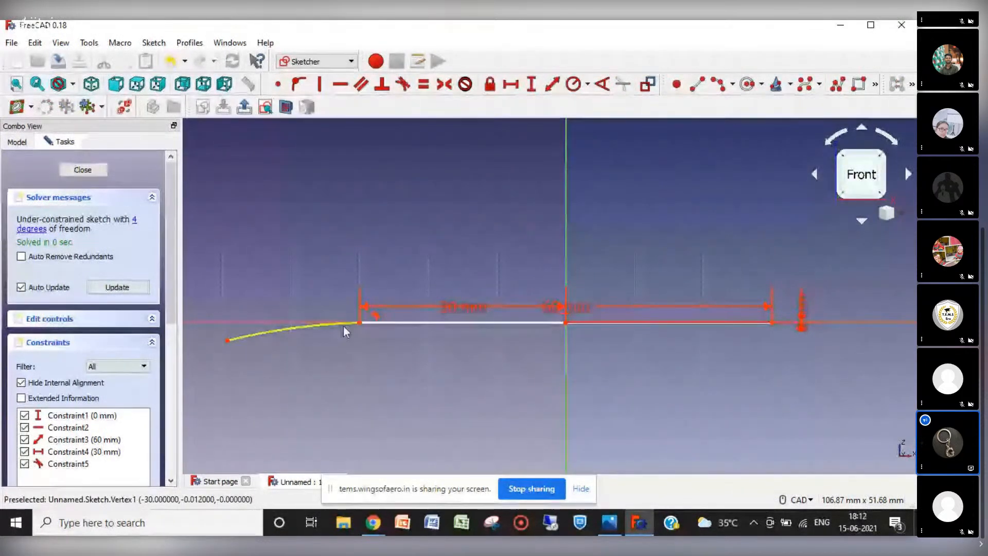
drag(331, 328, 385, 305)
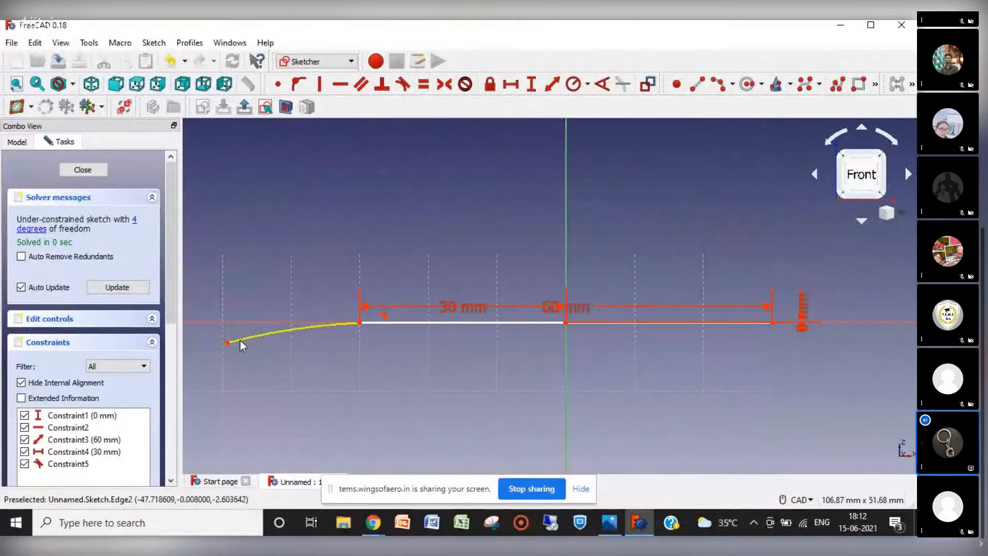
drag(229, 342, 206, 351)
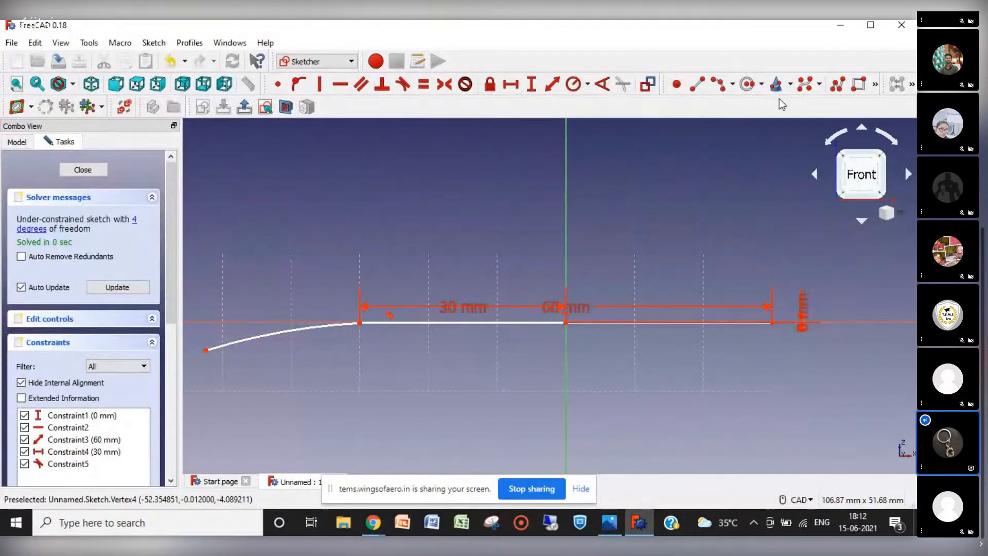
Sketch a circle of about 2 mm radius centred at about (-52, -6) mm, just below the arc's free endpoint.
click(749, 88)
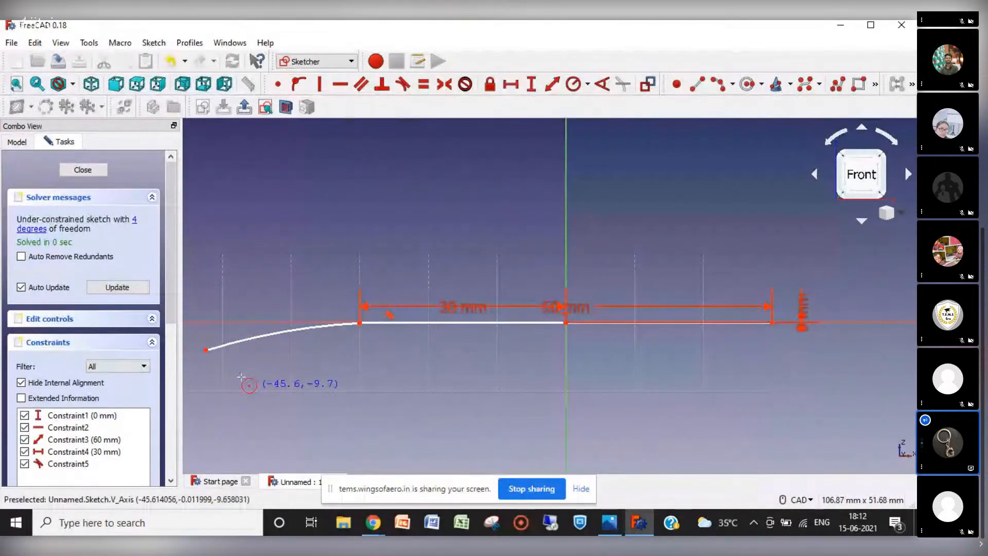
click(211, 363)
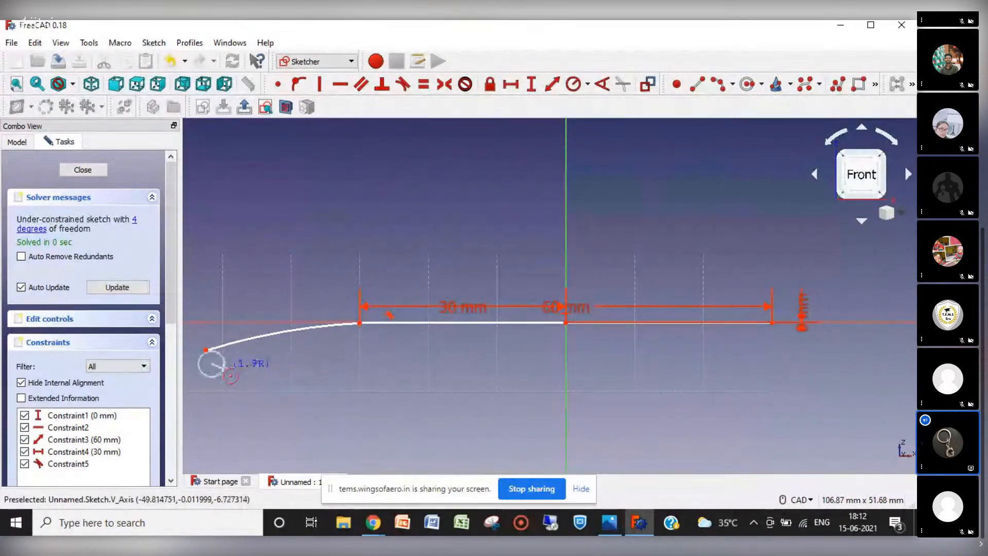
click(227, 368)
key(Escape)
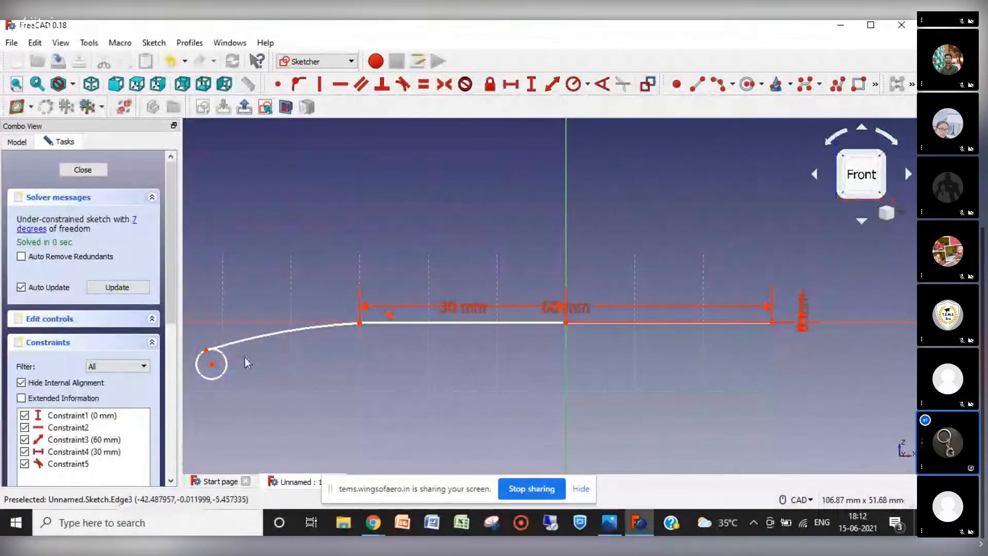
Constrain the small circle tangent to the upper arc.
click(225, 355)
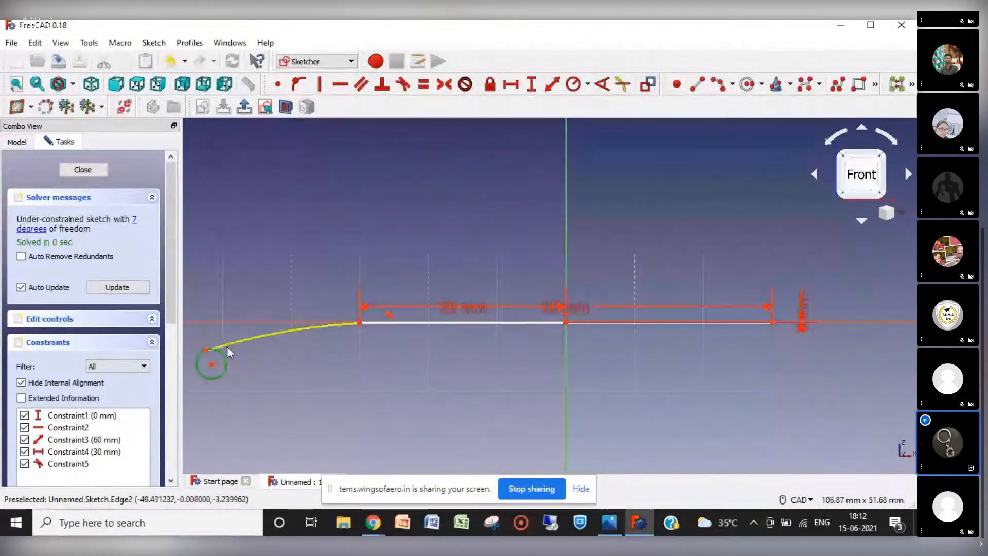
click(227, 345)
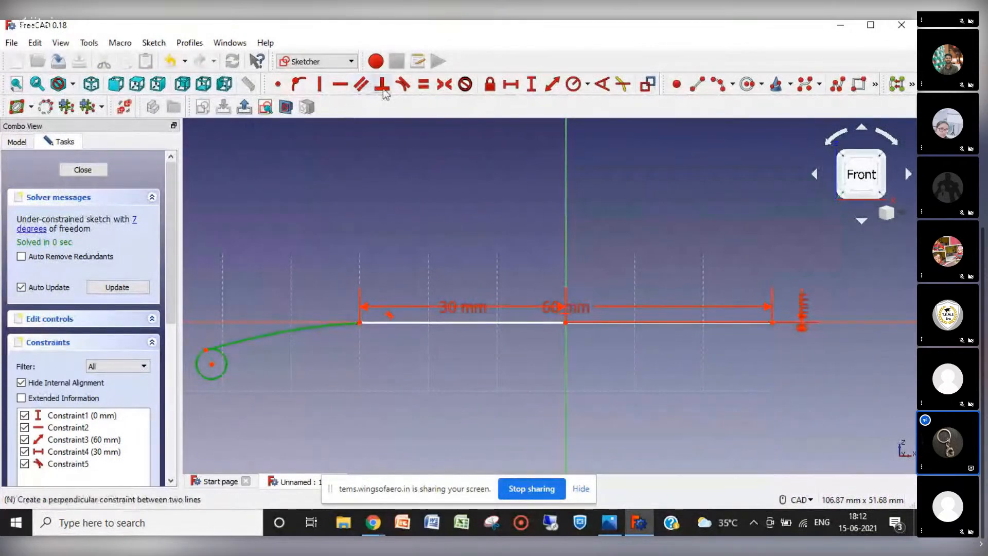
click(401, 88)
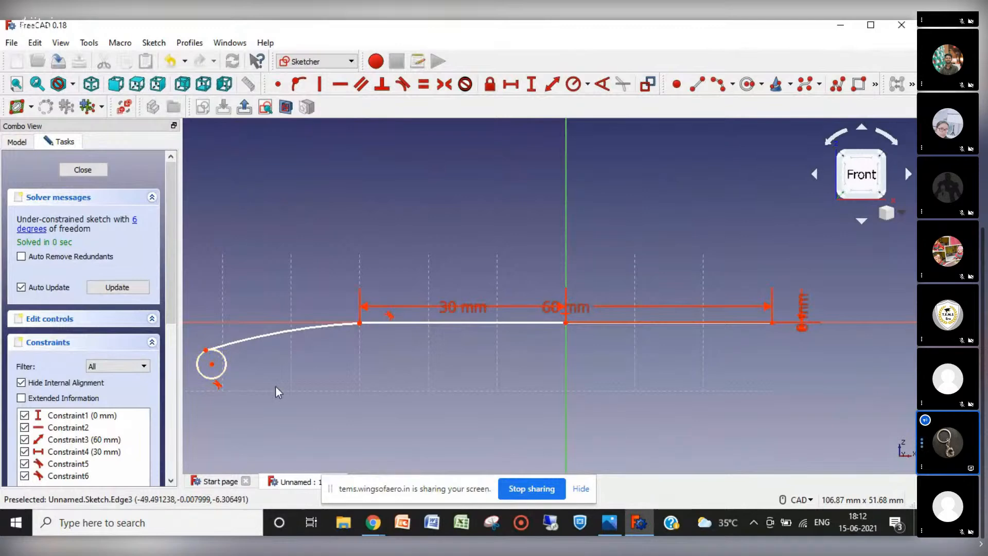
click(718, 84)
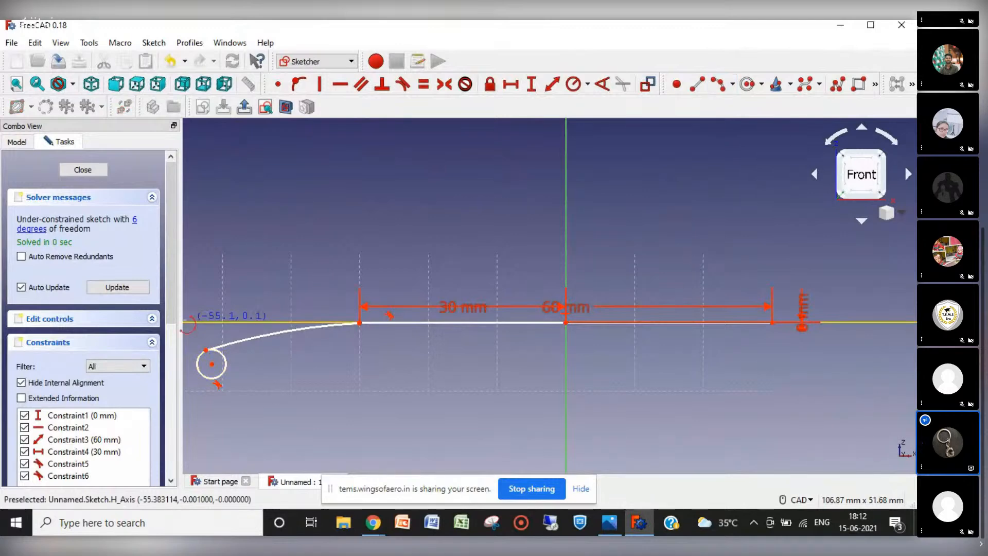
click(206, 350)
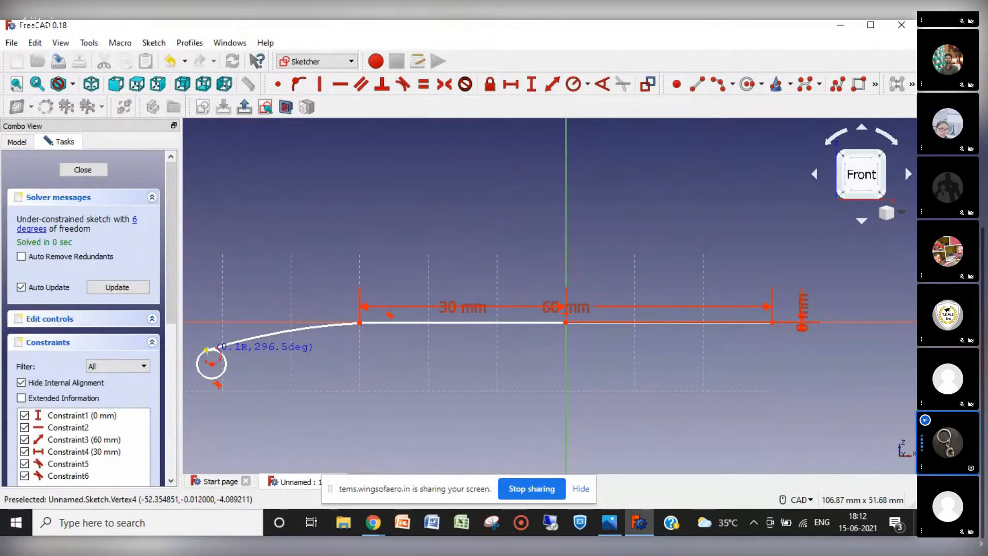
key(m)
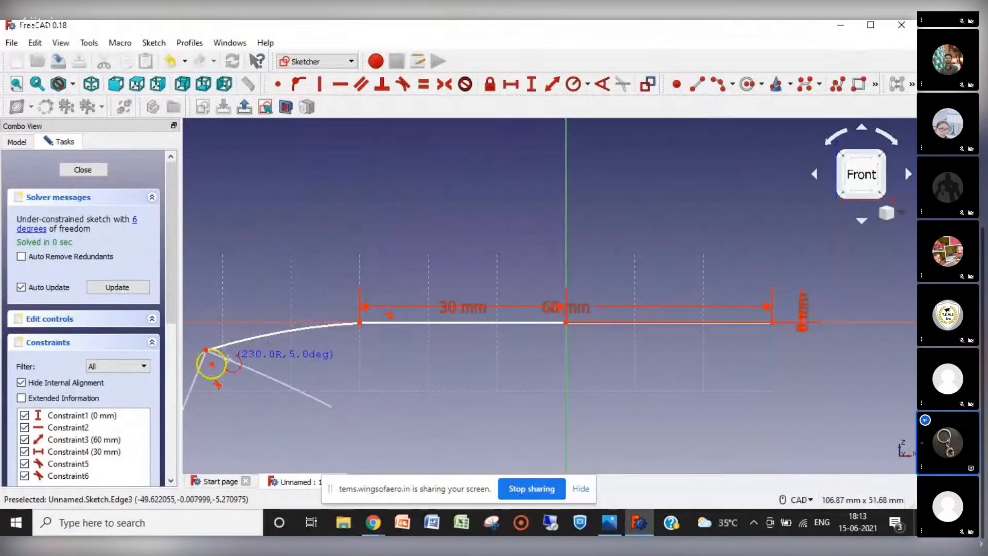
key(Escape)
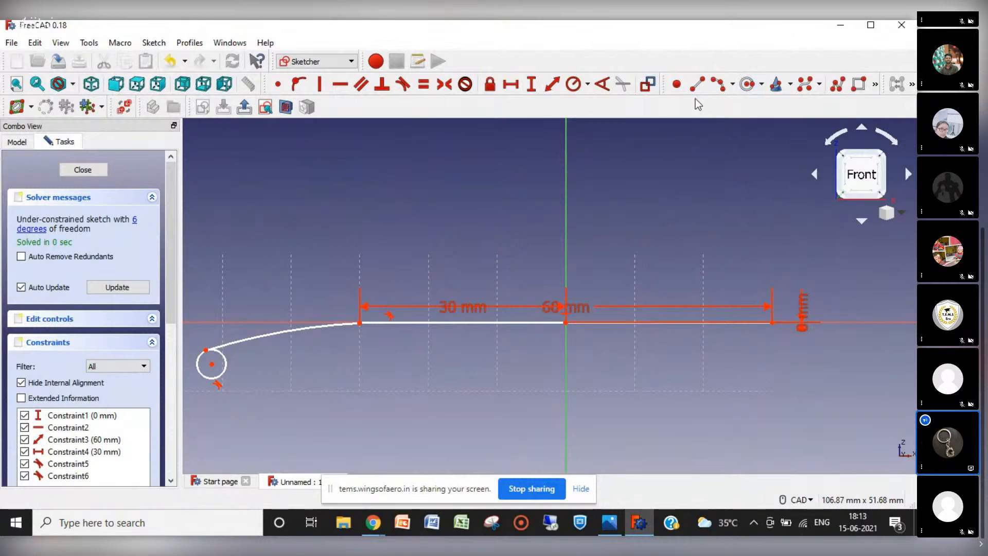
Sketch a lower arc bulging down-left from the small circle's left side, with its free endpoint at about (-34.5, -17) mm.
click(715, 86)
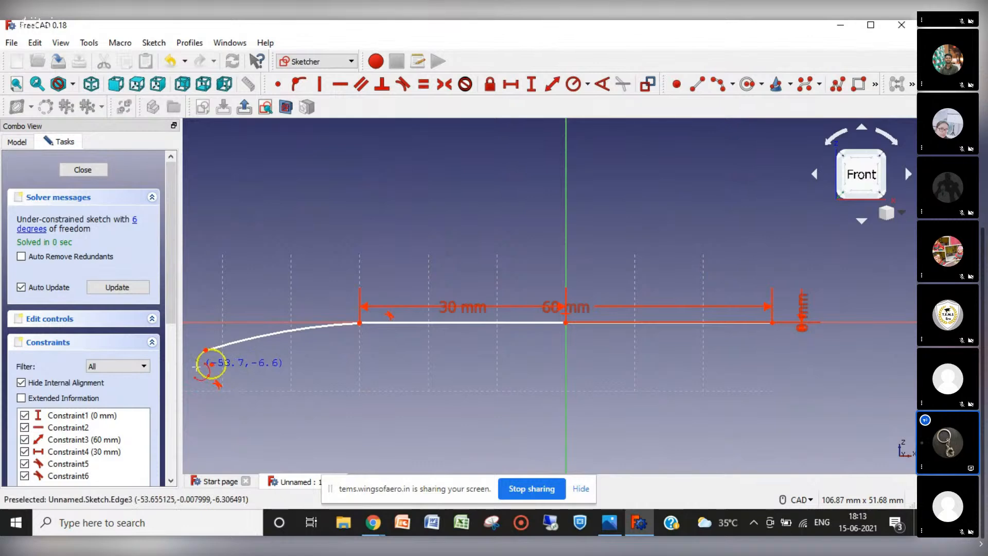
click(198, 368)
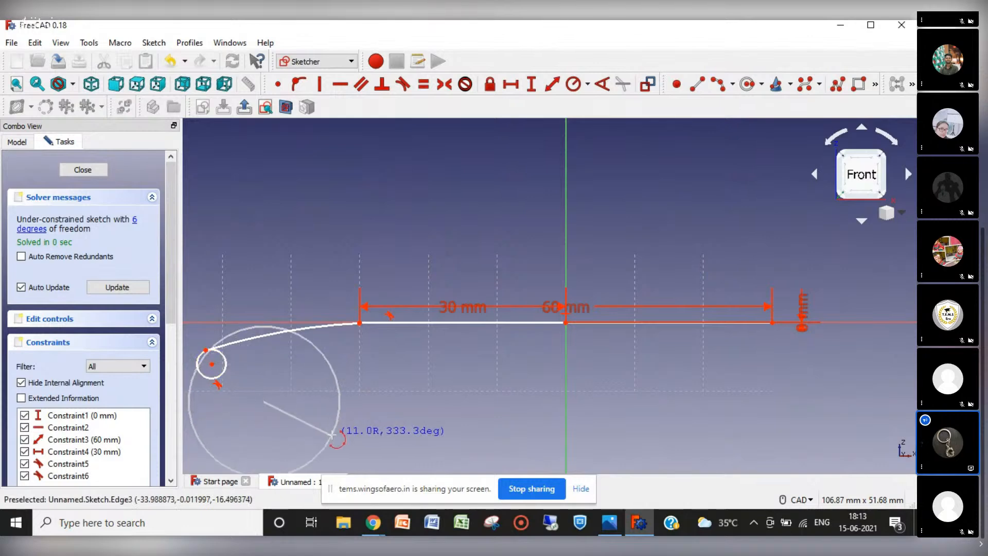
click(345, 436)
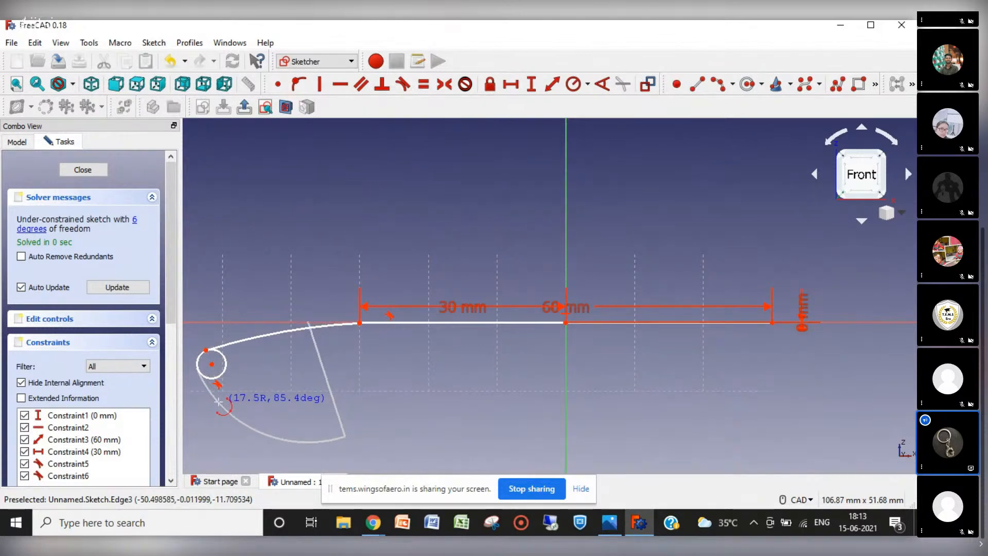
click(219, 401)
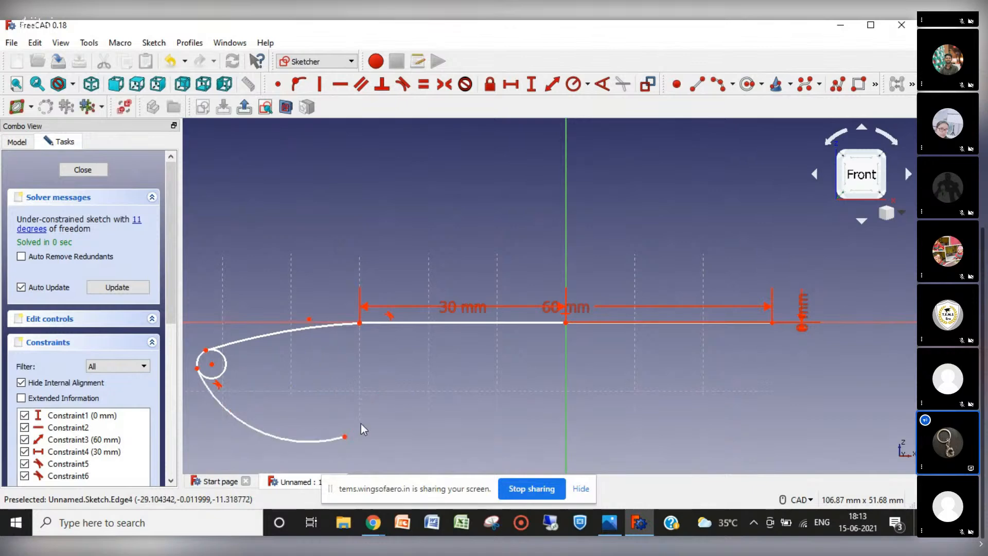
mouse_move(345, 437)
mouse_down()
mouse_move(311, 437)
mouse_move(328, 440)
mouse_up()
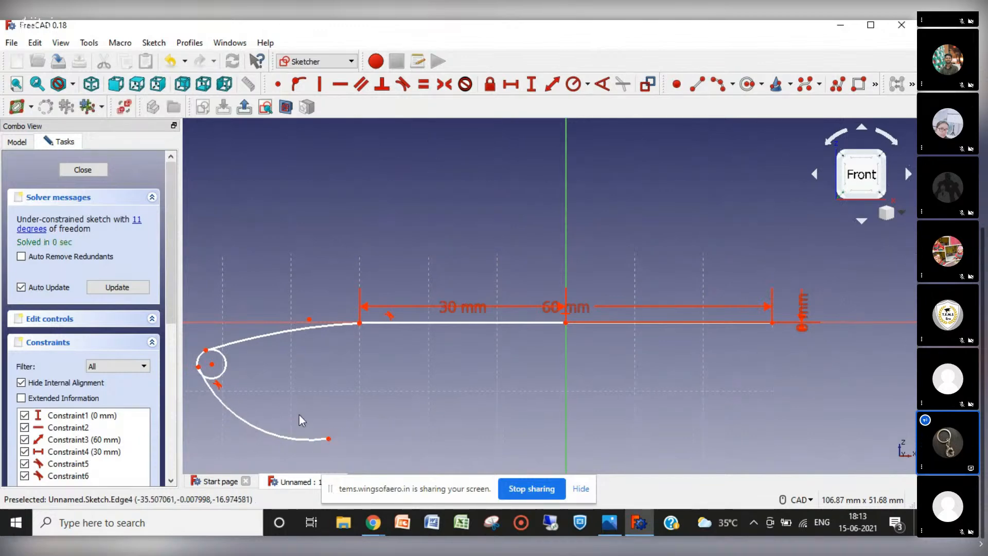
Constrain the lower arc tangent to the small circle.
click(209, 384)
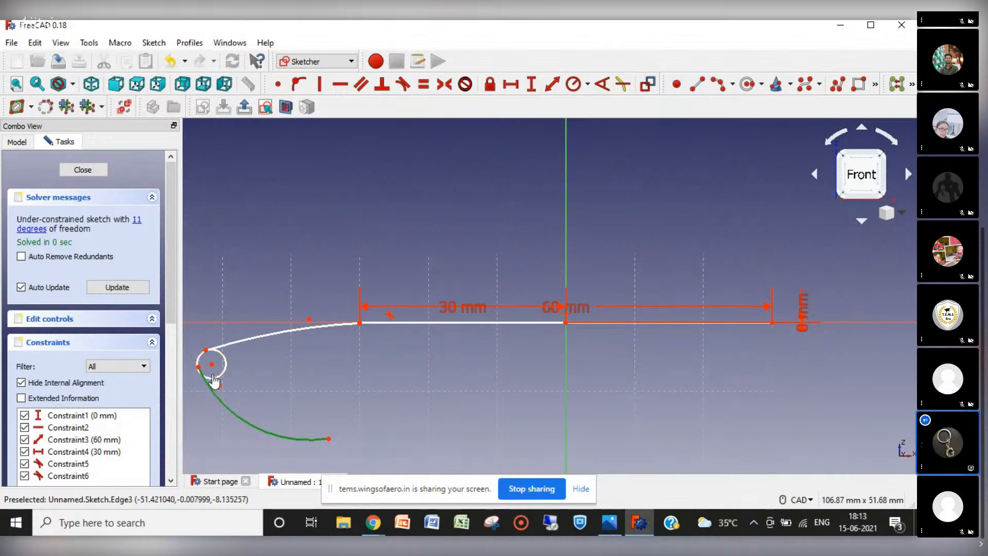
click(211, 378)
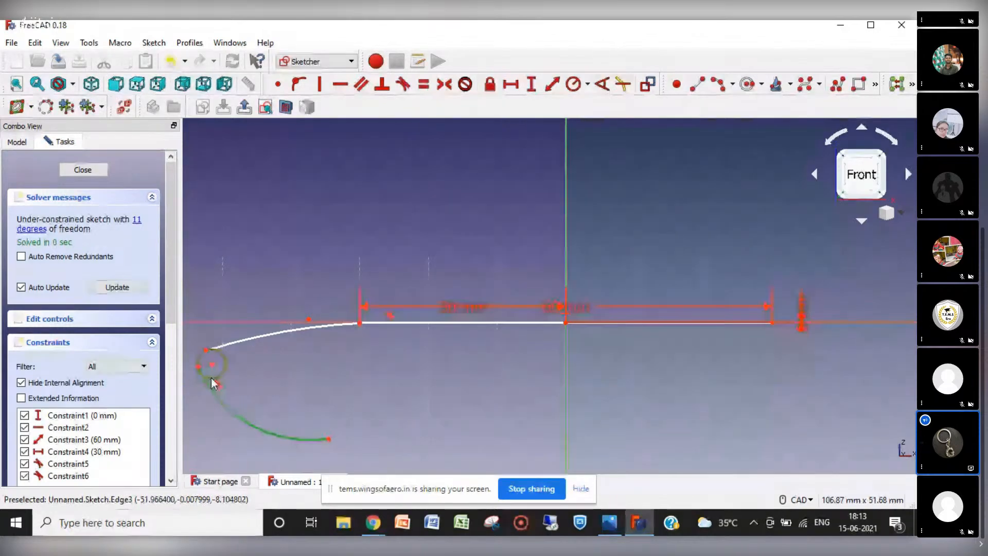
click(402, 86)
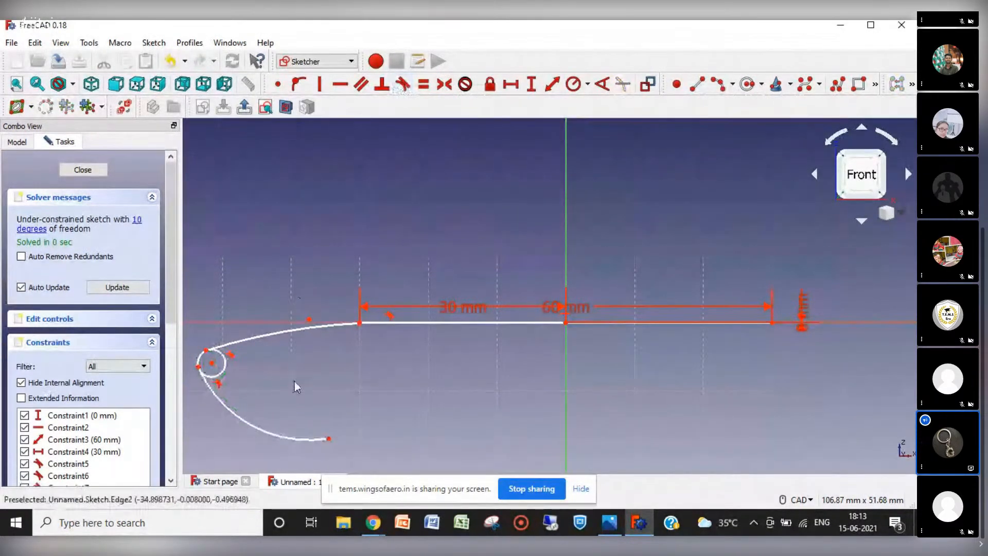
Pull the lower arc's upper endpoint away from the circle and constrain that endpoint onto the circle.
drag(199, 369, 209, 405)
click(208, 400)
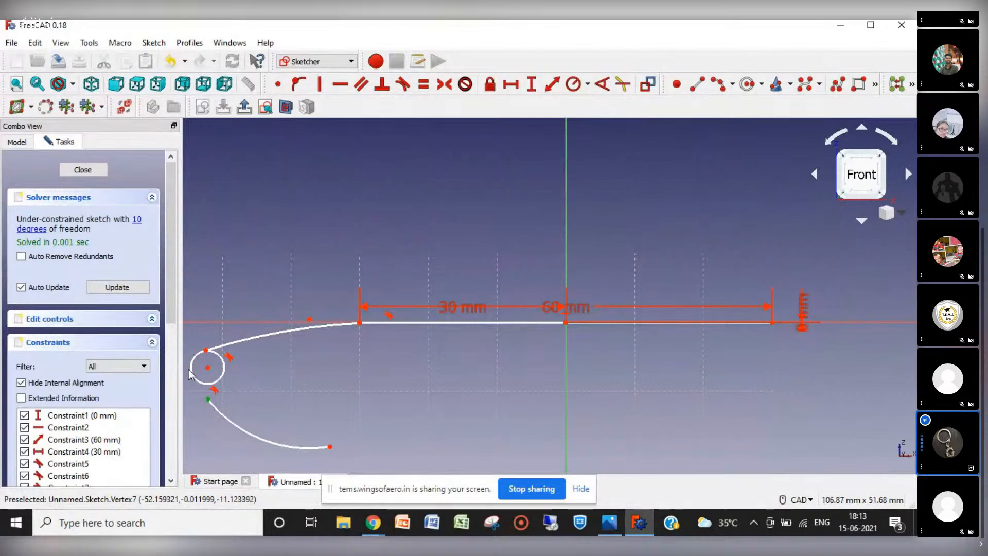
click(195, 378)
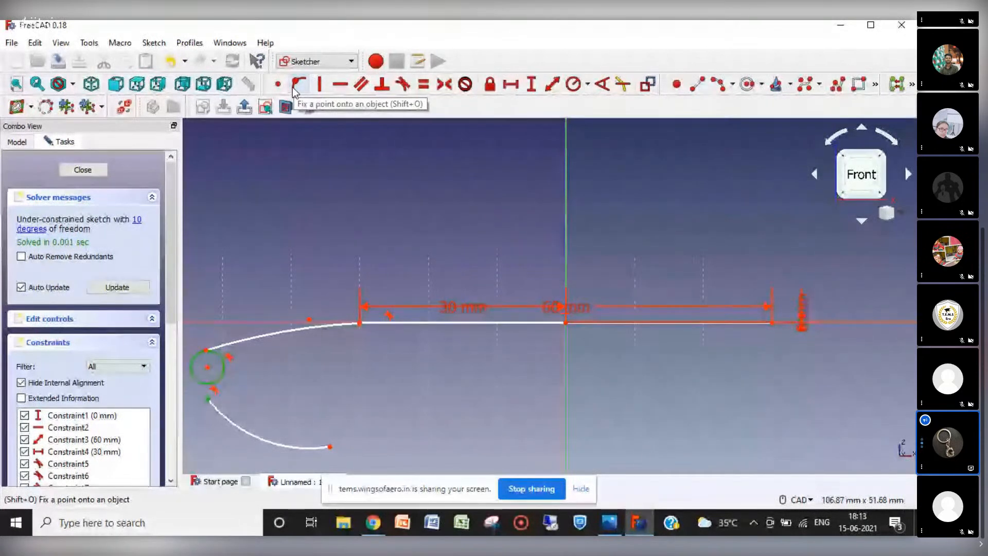
click(297, 85)
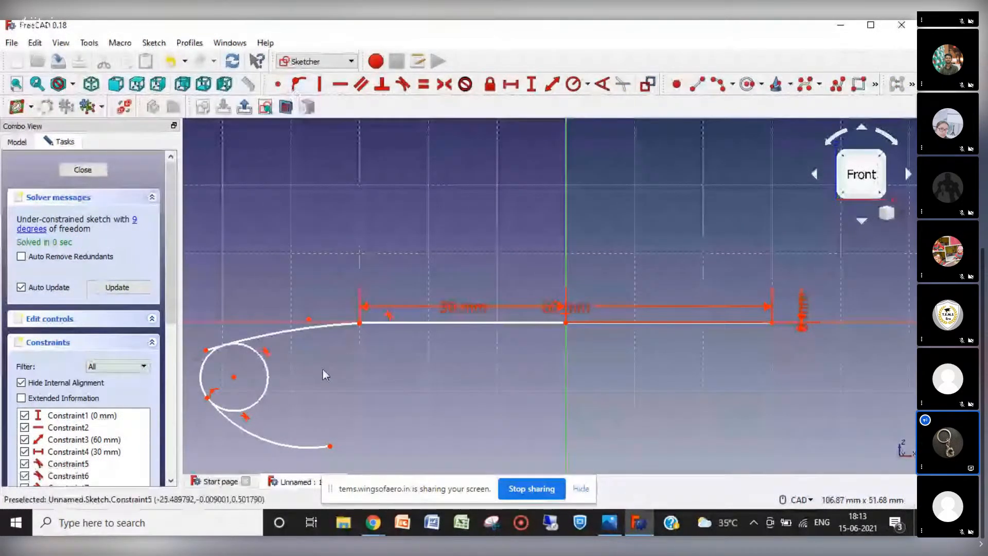
Constrain the upper arc's free endpoint onto the circle.
click(206, 350)
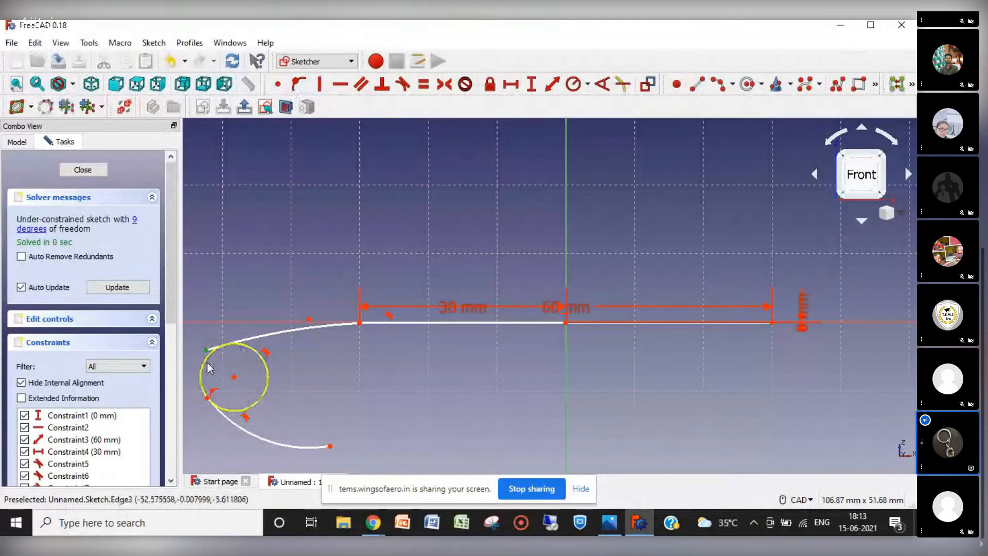
click(206, 364)
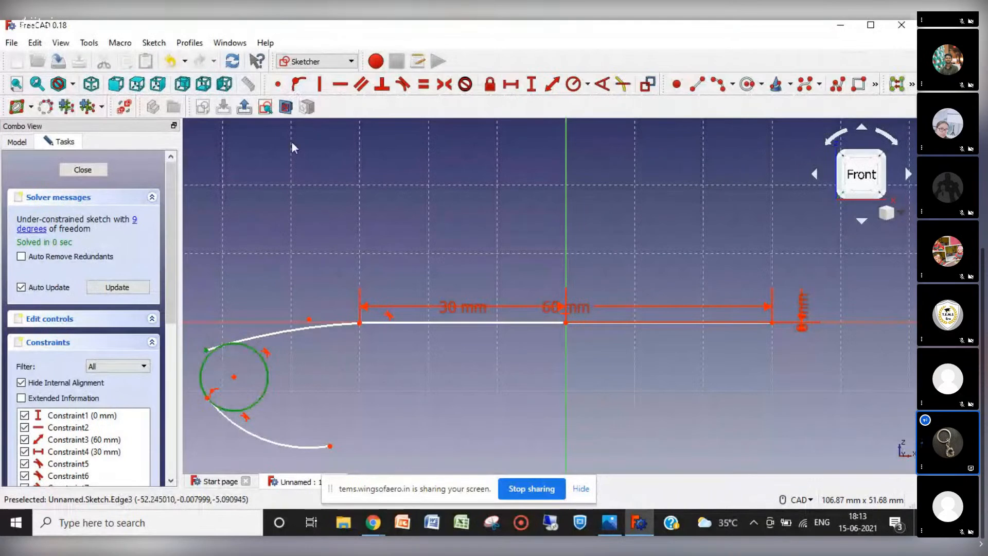
click(296, 86)
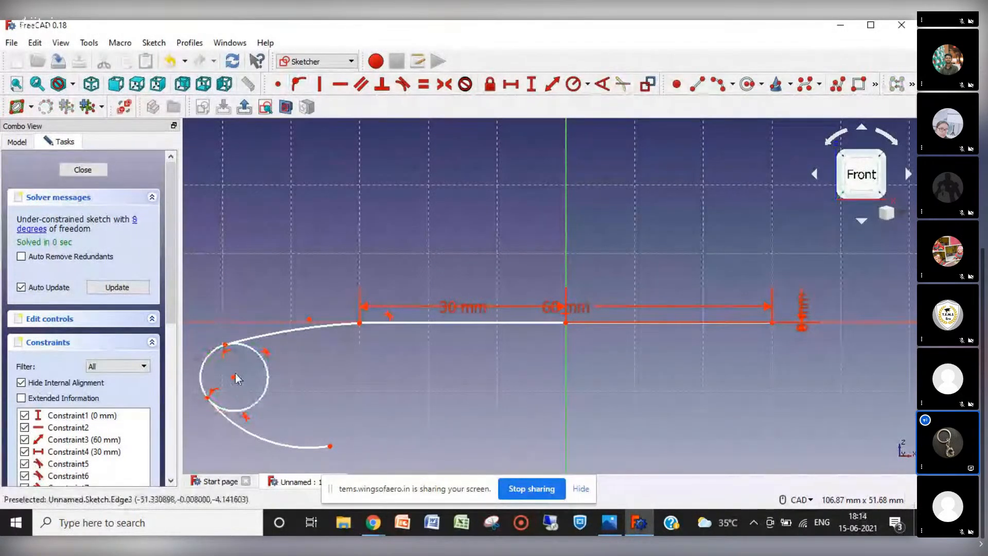
Reshape the nose so the circle has about 2 mm radius centred near (-50, -5.5) mm and the lower arc ends near (-39, -15) mm.
drag(261, 403, 244, 377)
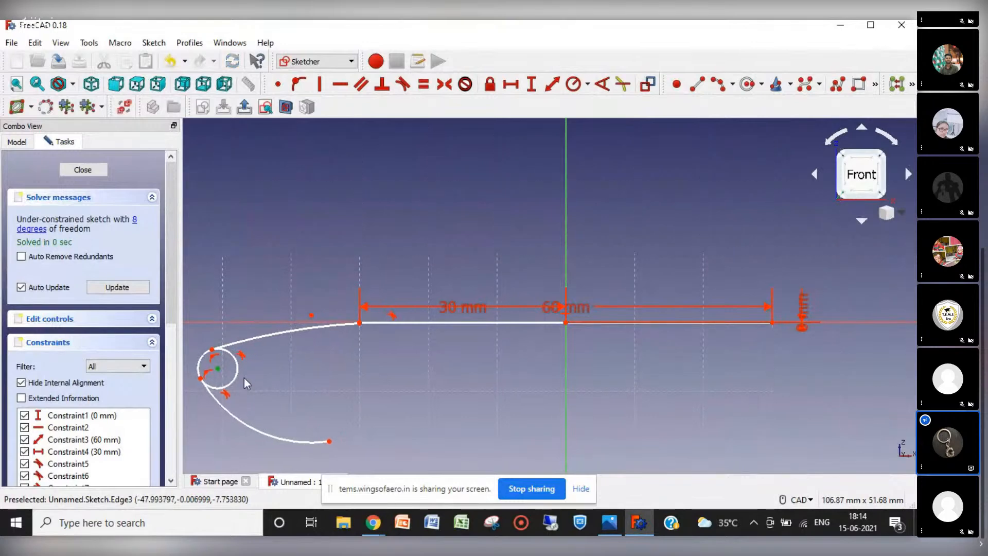
click(292, 403)
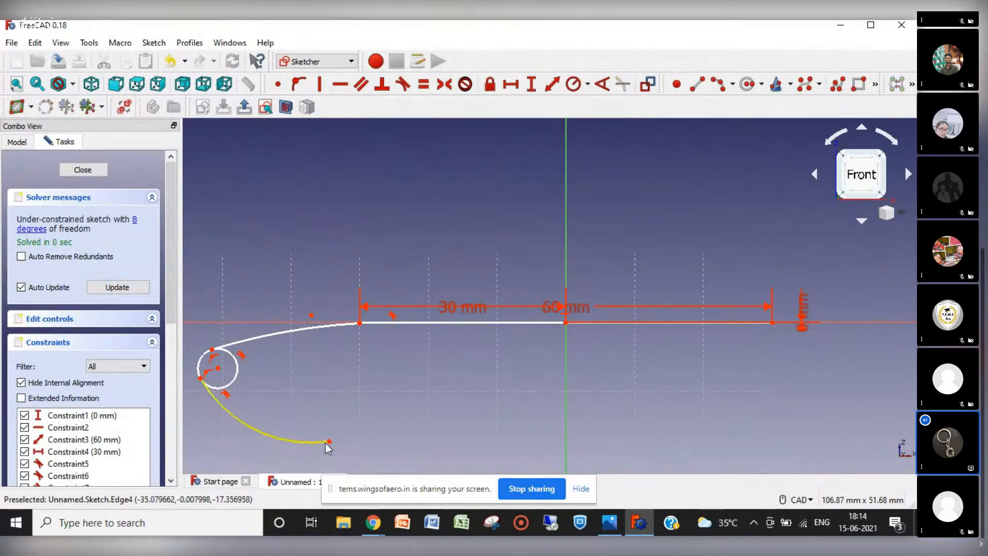
drag(329, 443, 299, 430)
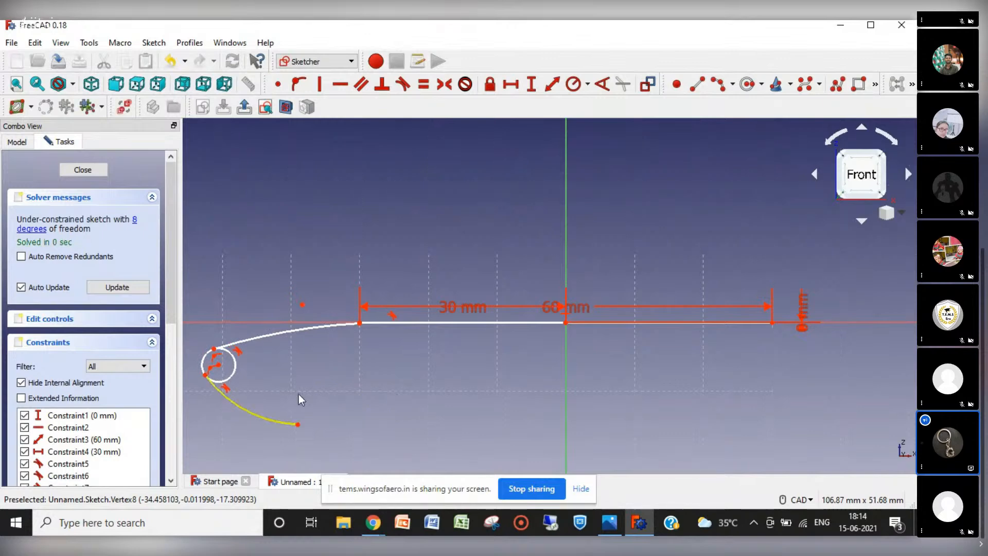
drag(302, 305, 317, 320)
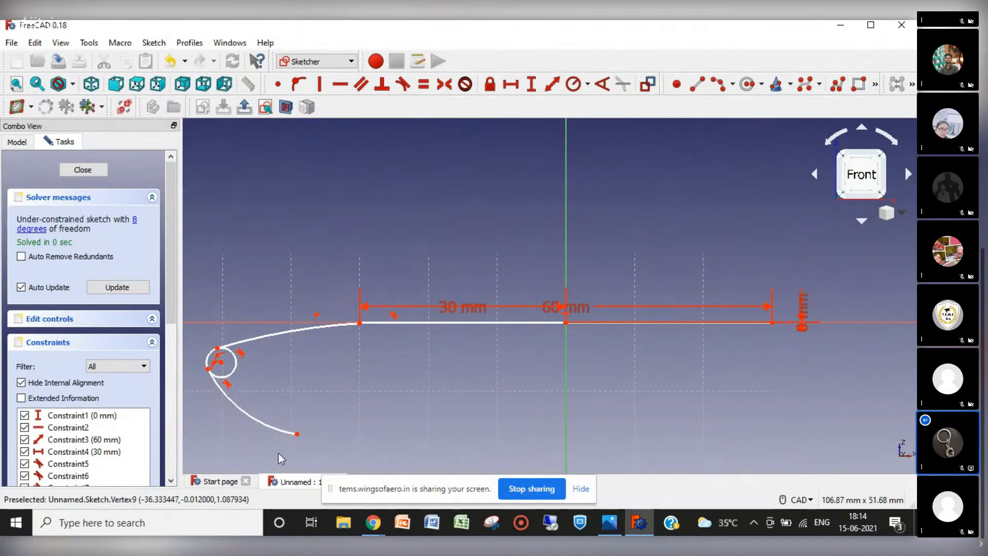
mouse_move(298, 434)
mouse_down()
mouse_move(321, 427)
mouse_move(338, 436)
mouse_move(300, 441)
mouse_move(297, 425)
mouse_up()
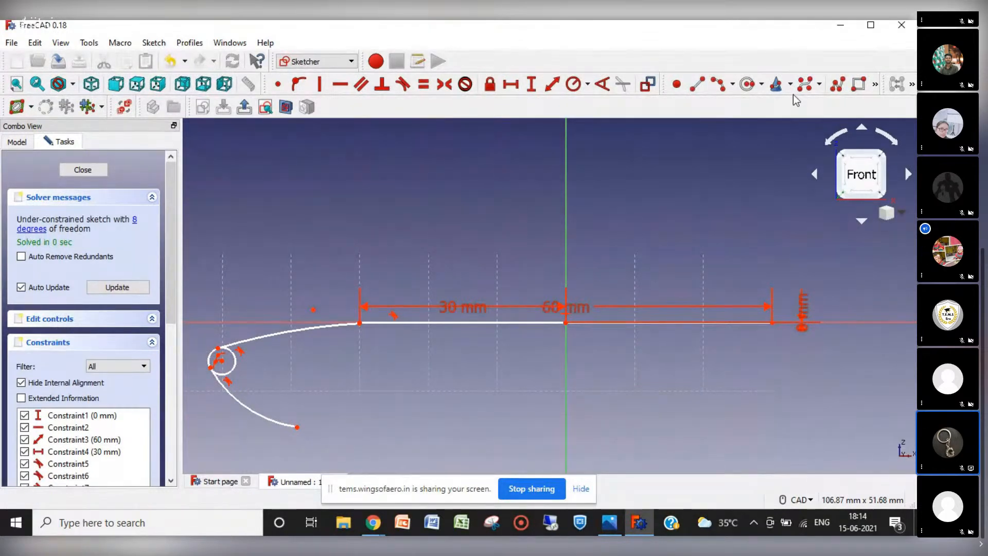
Trim away the circle's inner portion between the upper and lower arcs, keeping only the rounded nose.
click(875, 85)
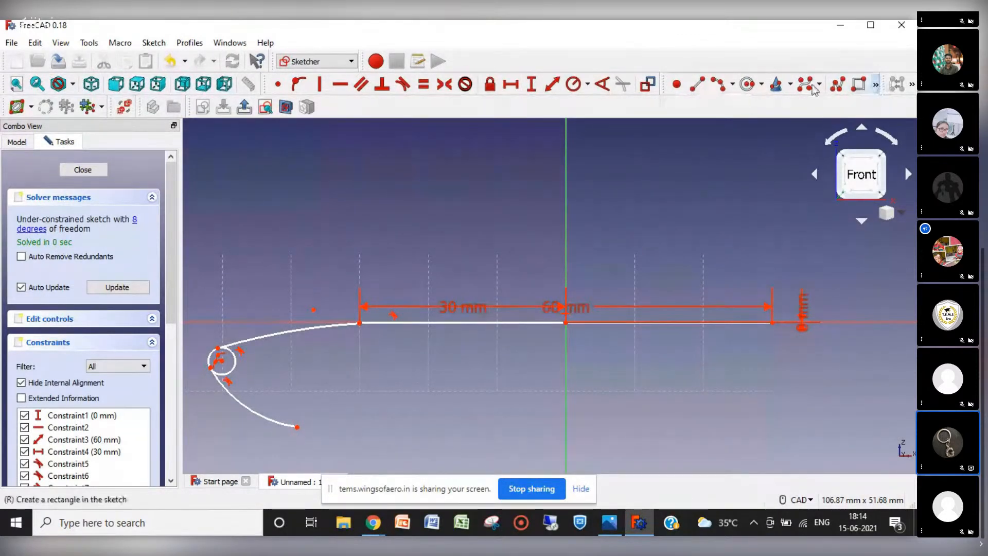
click(750, 110)
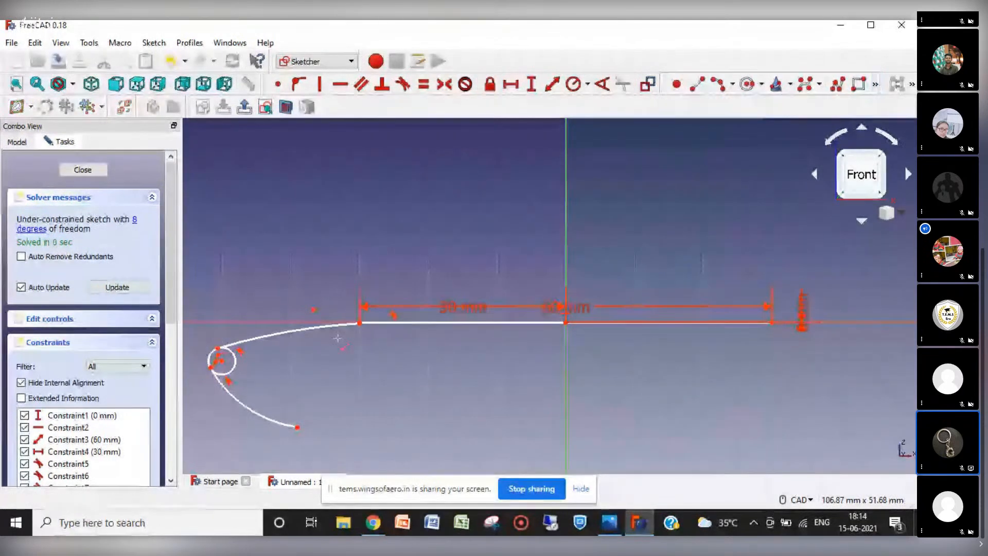
click(236, 370)
right_click(341, 401)
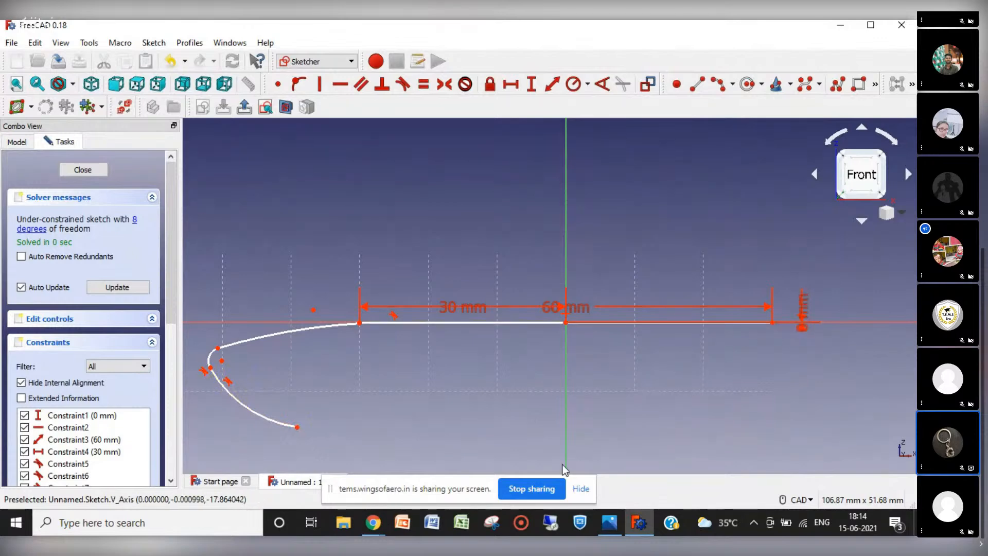
Examine the underside of the float in the reference drawing in Photos, and return to the FreeCAD sketch.
click(611, 527)
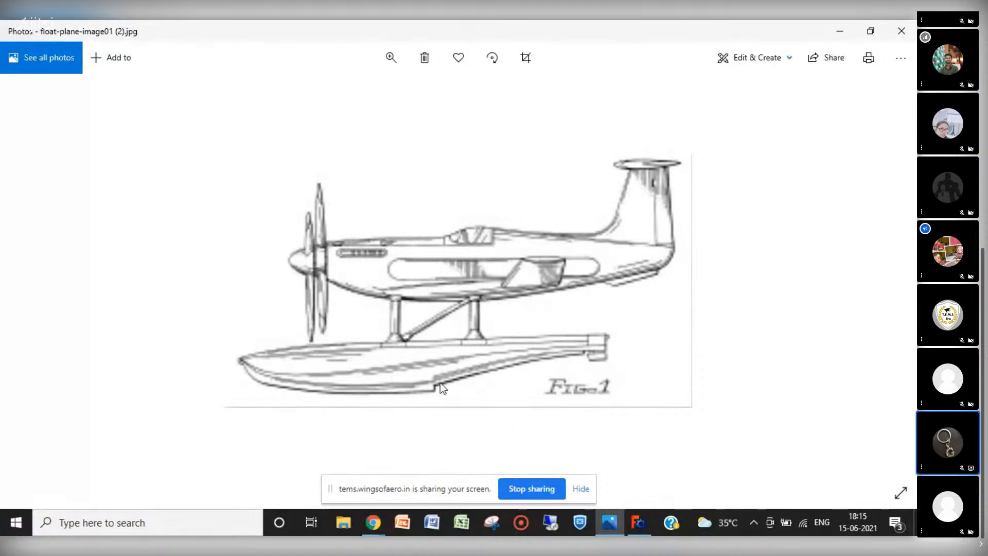
click(637, 521)
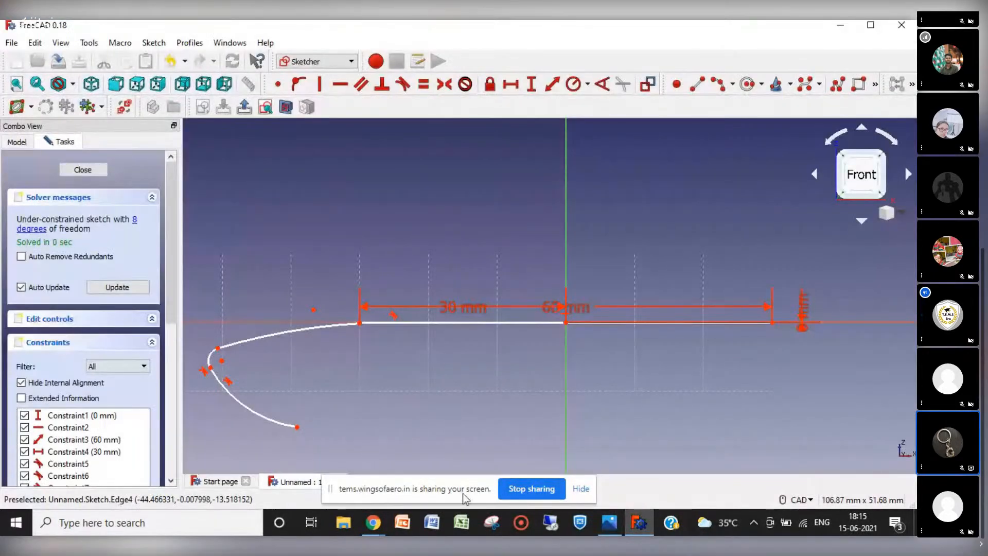
Switch to the online meeting in Chrome, dismiss its notifications, unmute the microphone, and return to FreeCAD.
mouse_move(372, 523)
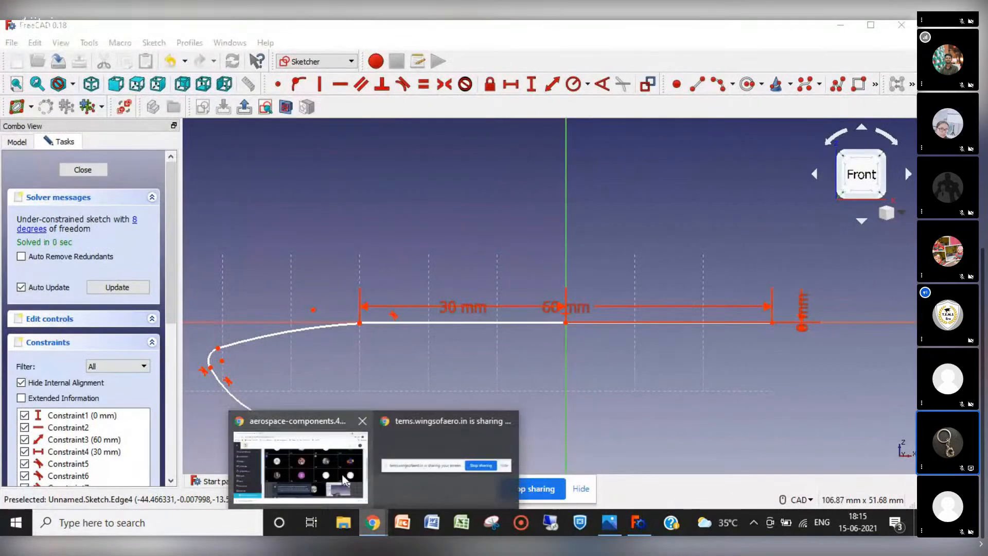
click(296, 453)
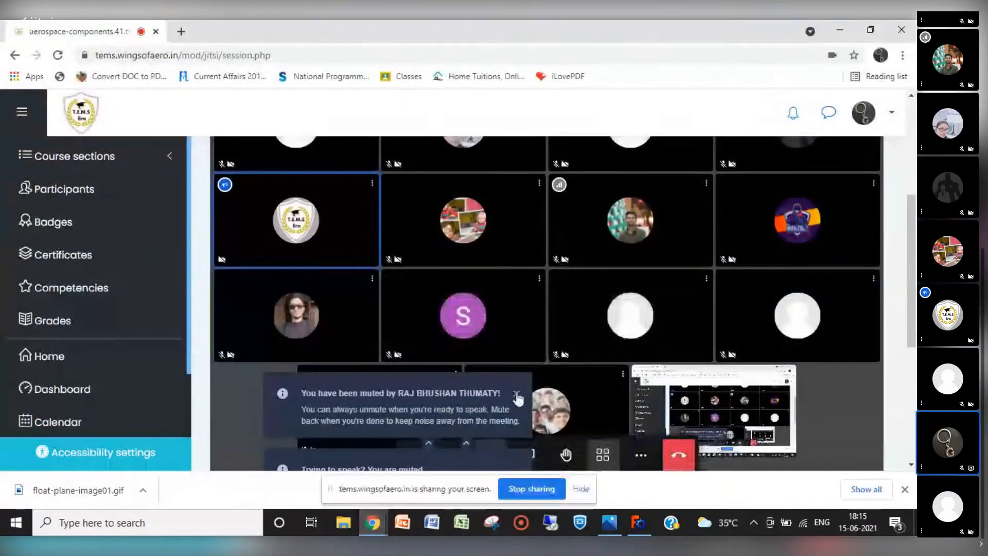
click(517, 394)
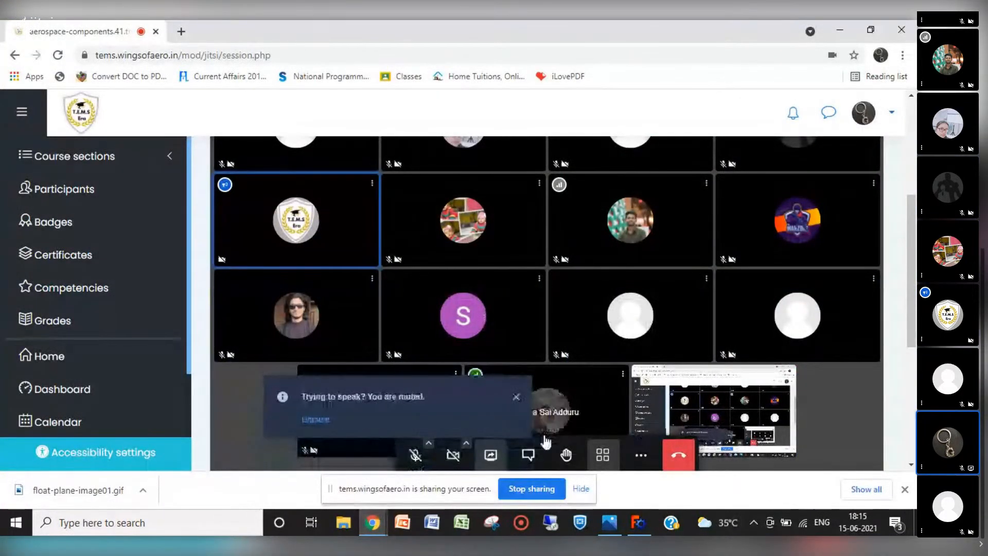
click(516, 397)
click(415, 455)
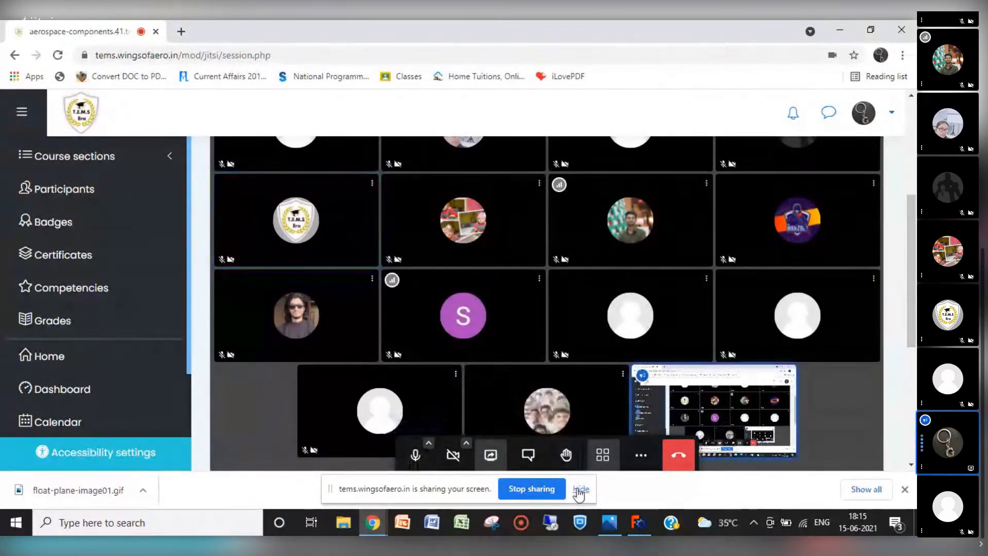
click(637, 521)
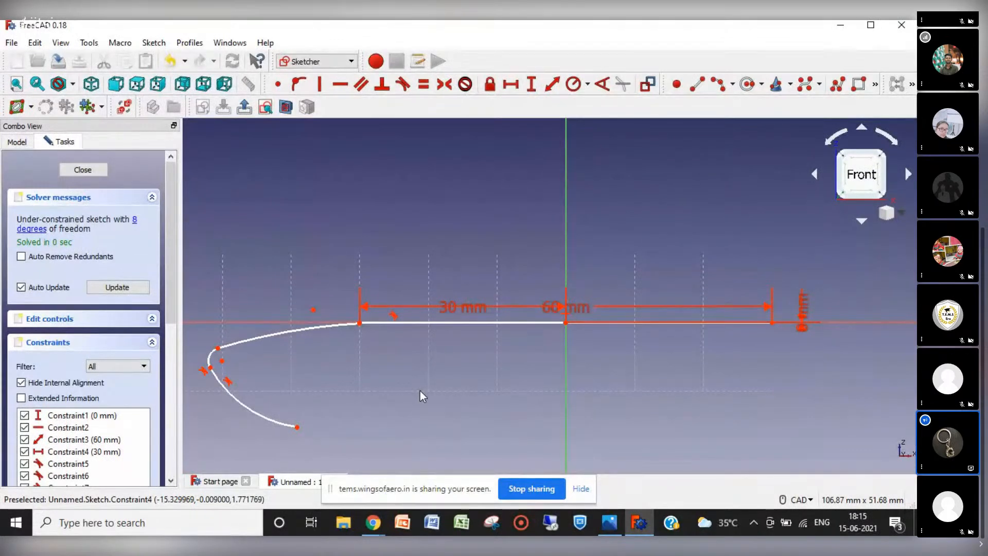
Add a radius constraint to the small nose arc, accepting the proposed value.
mouse_move(608, 521)
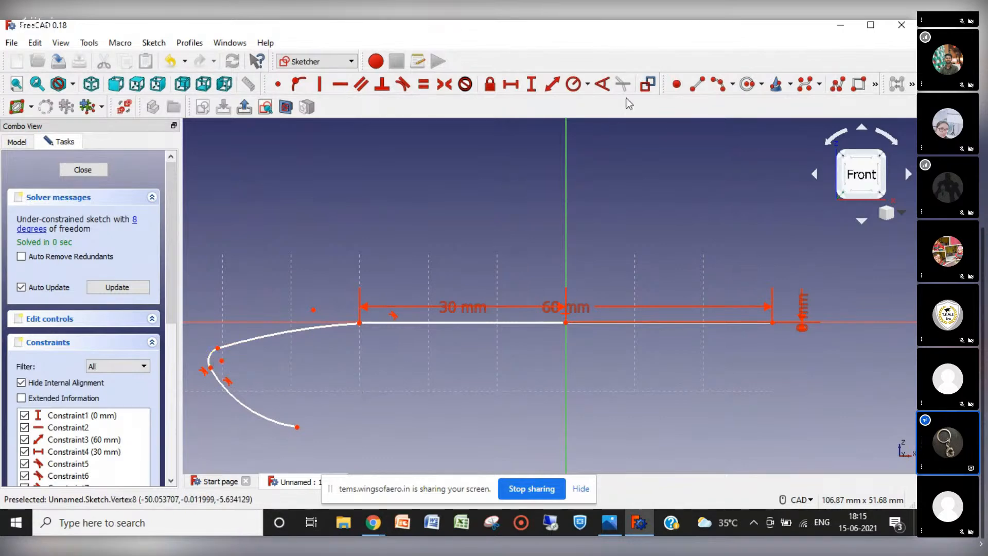
click(573, 84)
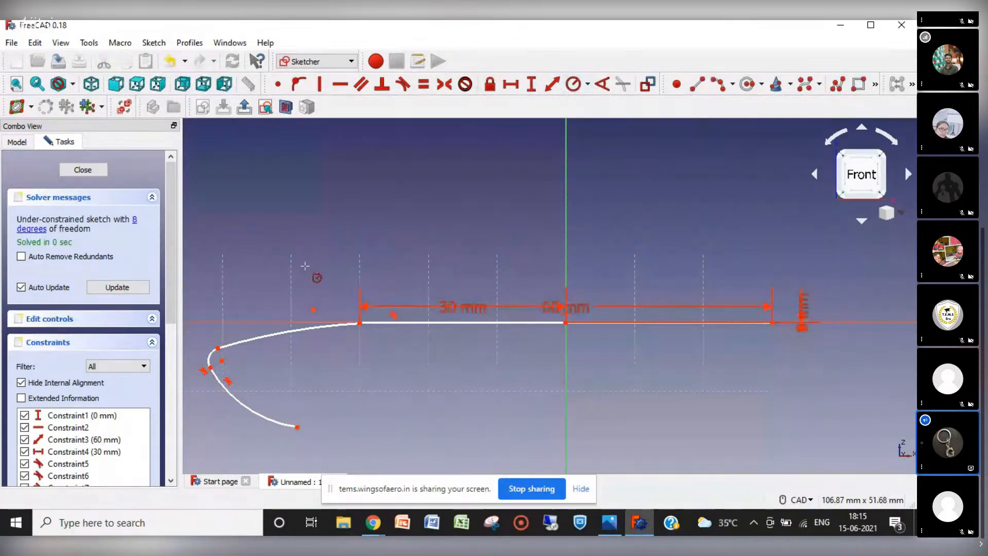
click(208, 348)
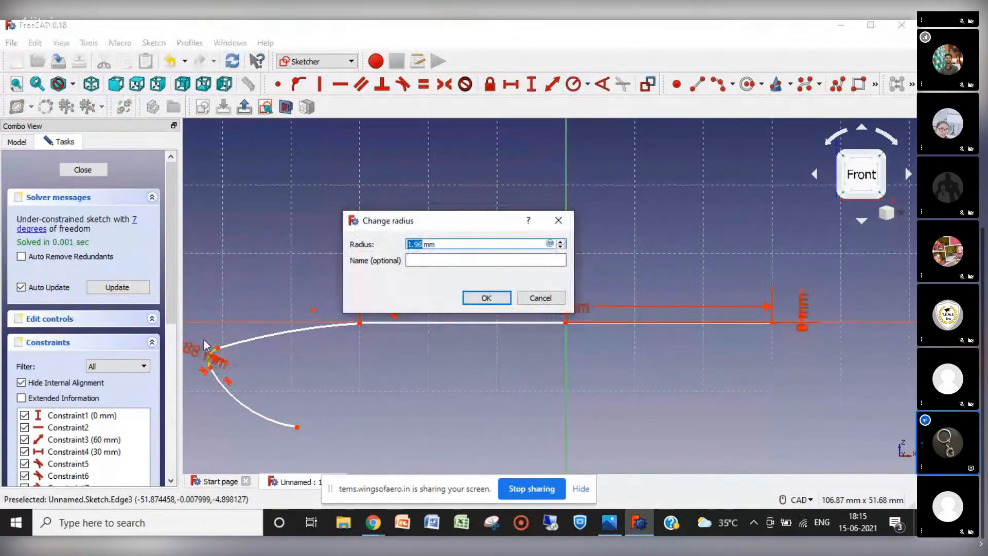
key(Return)
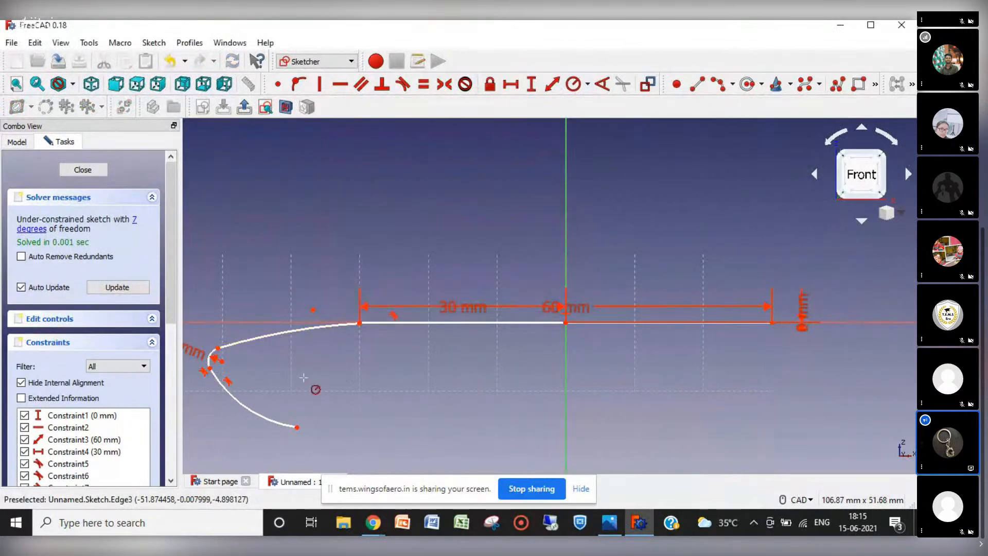
Constrain the upper arc's radius to 88 mm.
click(290, 332)
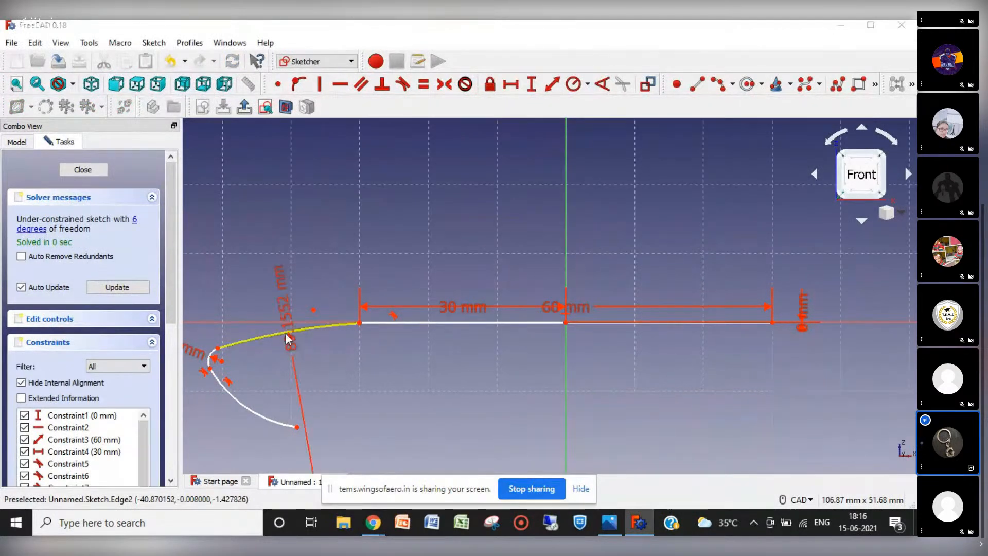
text(88)
key(Return)
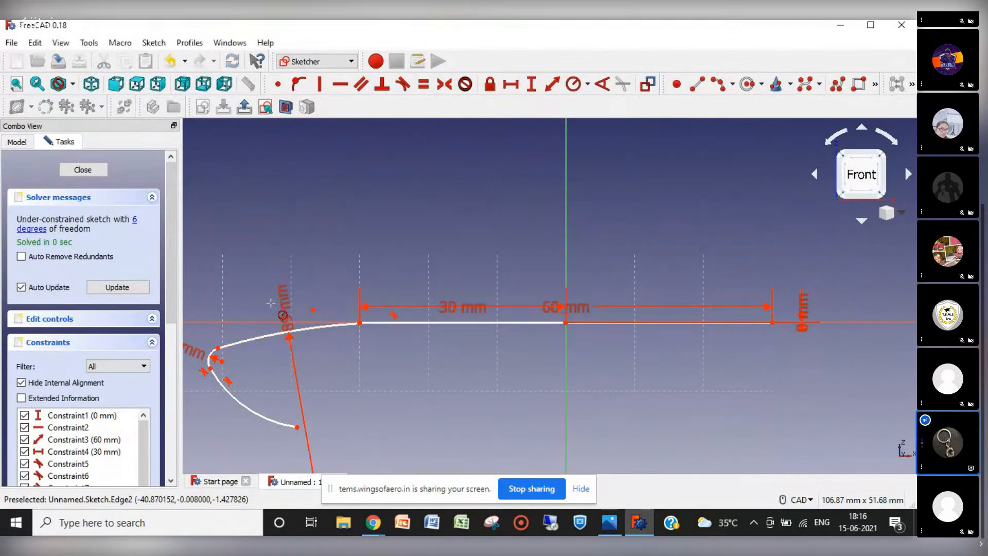
Constrain the radius of the lower nose arc to 17 mm and leave the radius constraint command.
click(257, 411)
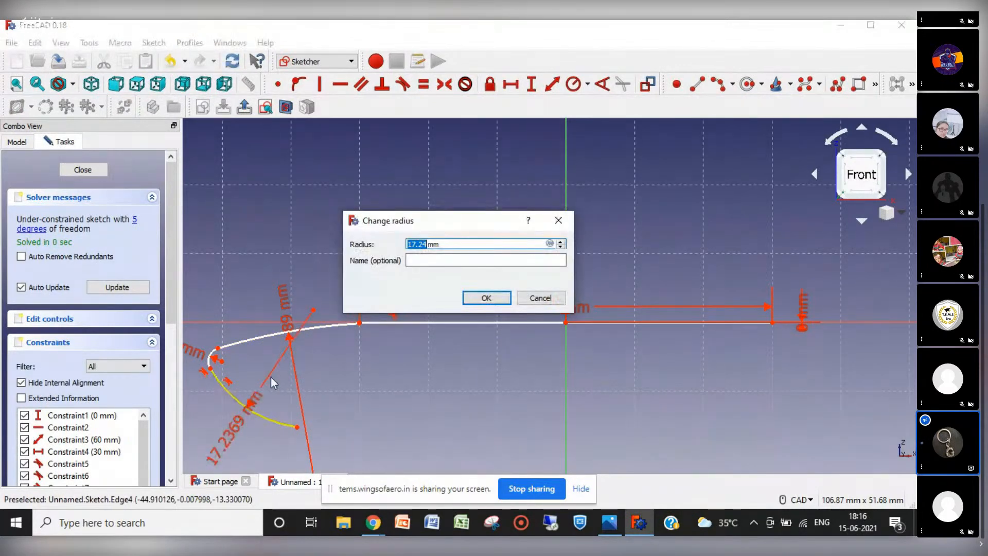
text(17)
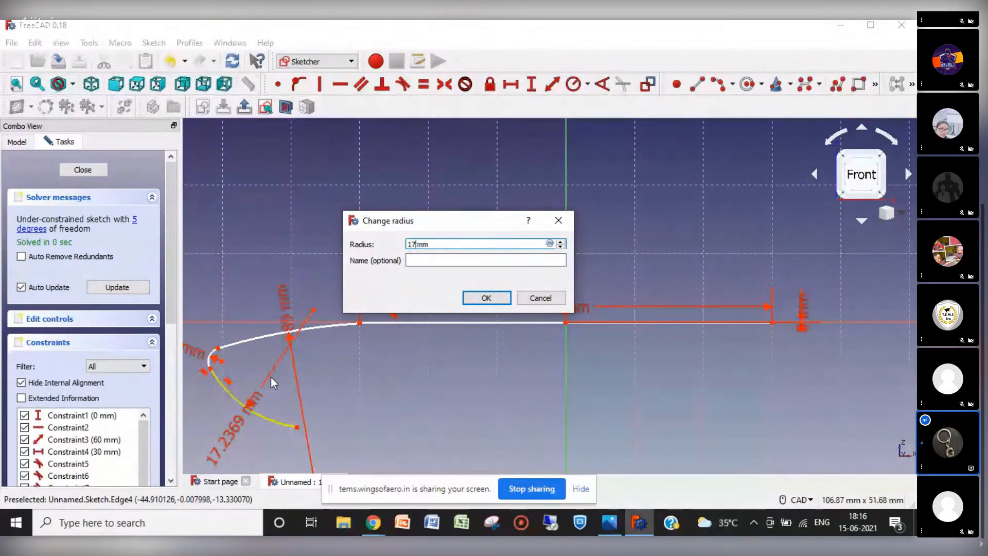
key(Return)
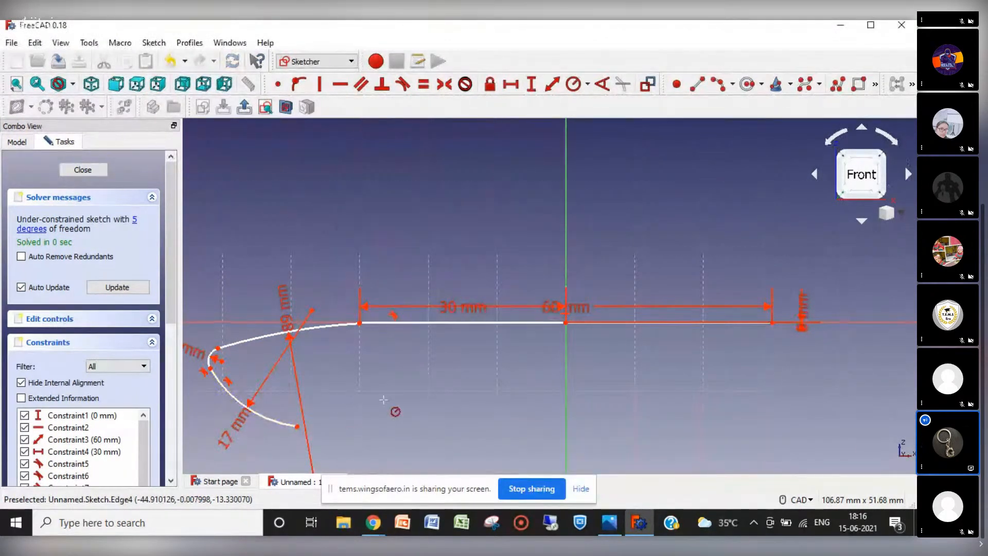
right_click(383, 400)
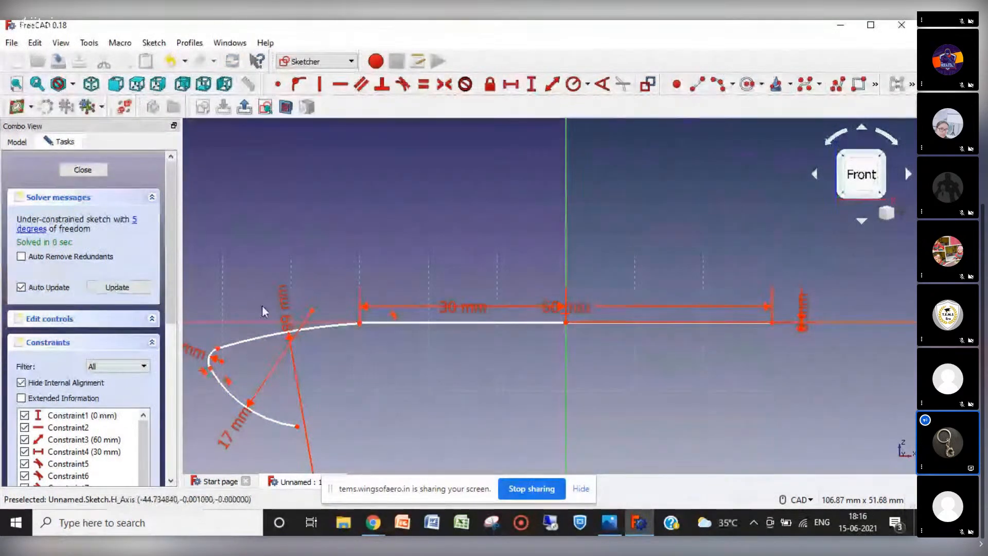
Reposition the radius dimension labels of the three nose arcs clear of the profile curves.
drag(290, 304, 319, 277)
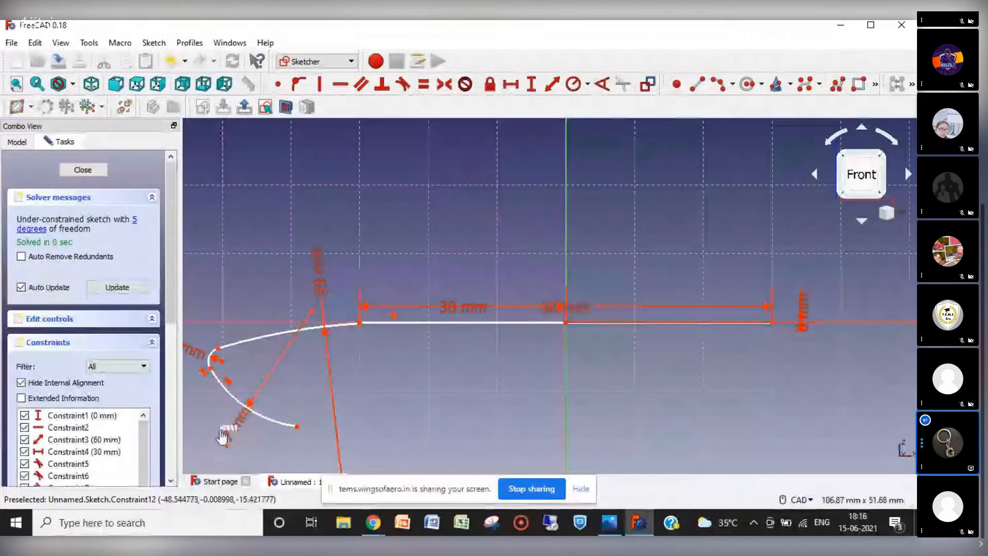
drag(243, 418, 229, 430)
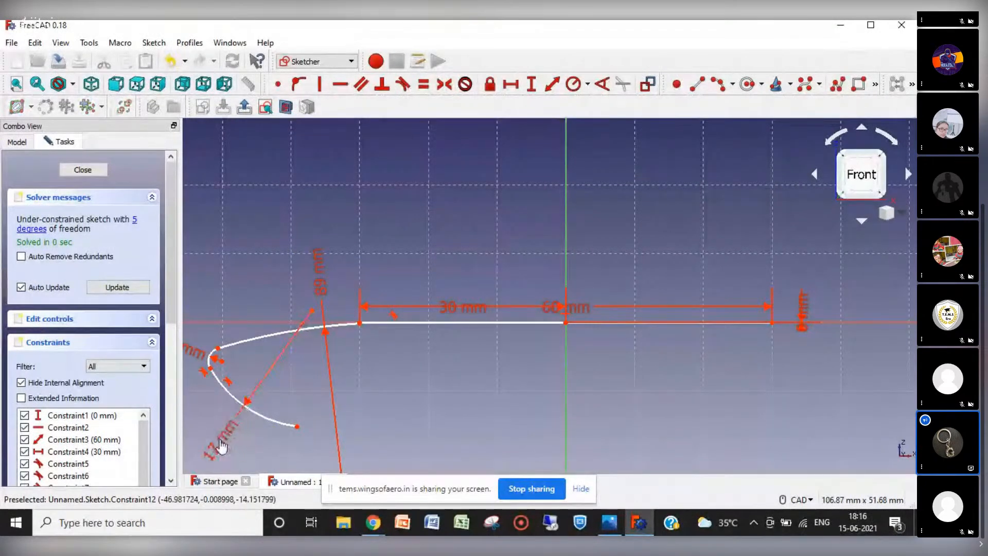
drag(189, 352, 183, 340)
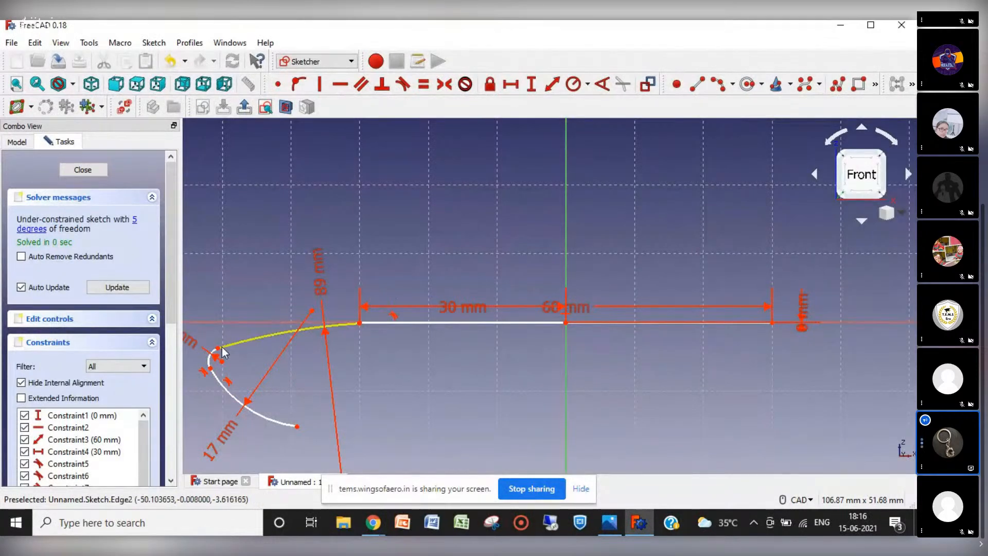
Nudge the nose arc joint, extend the lower arc's free end, and draw a line about 36 mm long from it to the vertical axis.
mouse_move(218, 348)
mouse_down()
mouse_move(210, 355)
mouse_move(219, 350)
mouse_up()
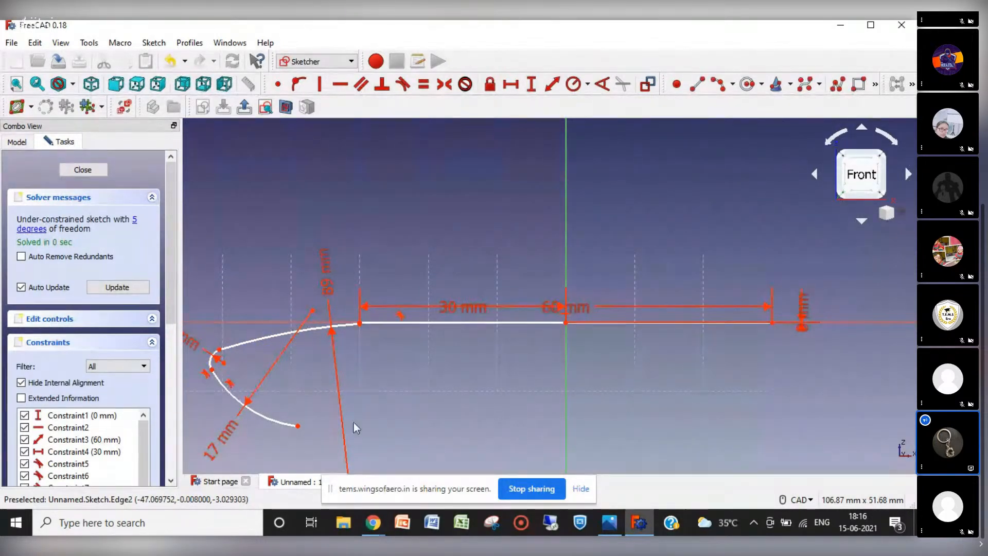
drag(298, 426, 317, 429)
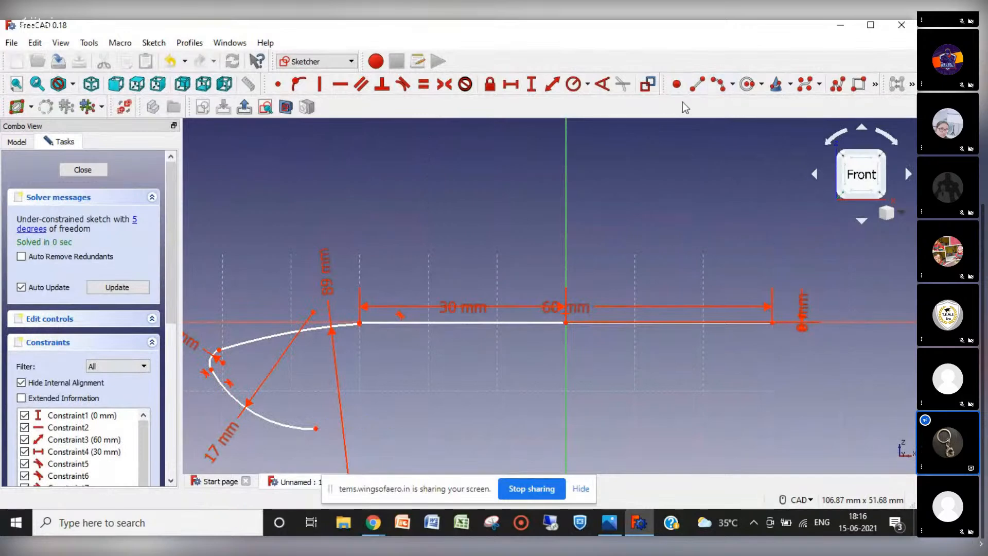
click(697, 84)
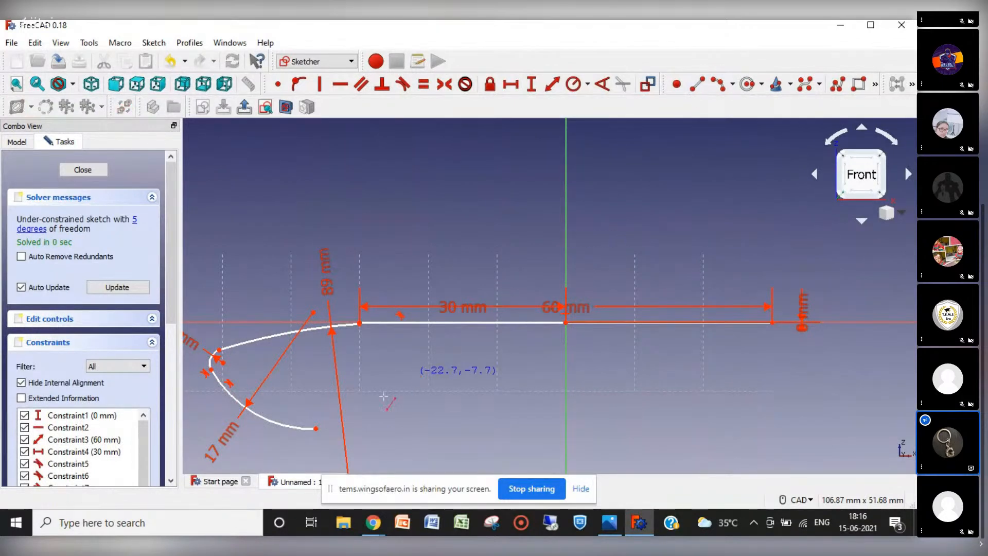
click(316, 428)
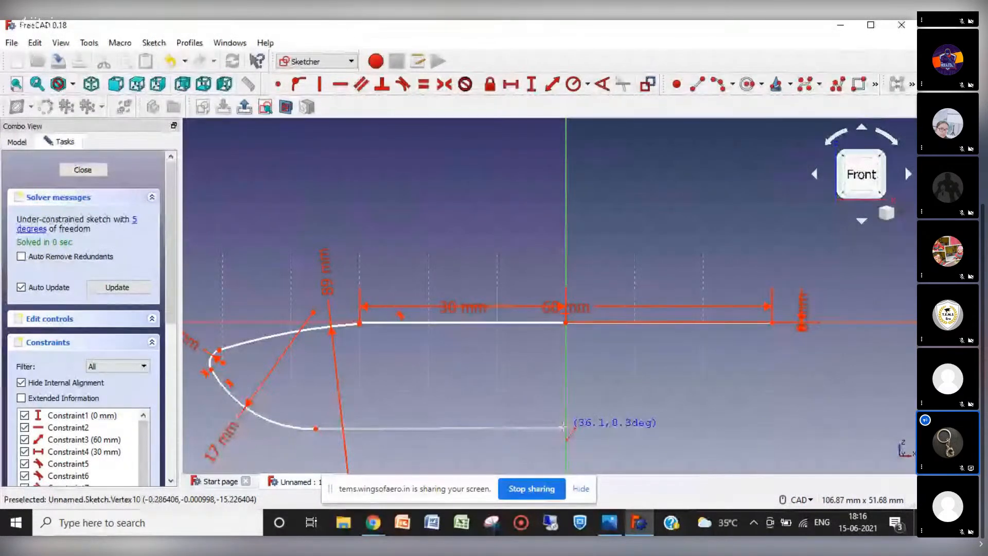
click(563, 428)
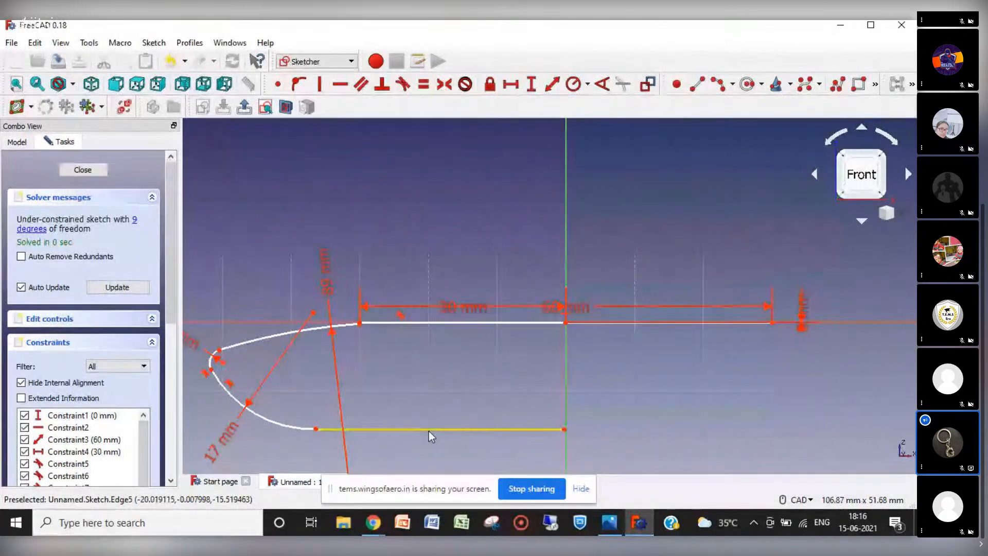
Make the bottom line's start coincident with the lower arc's endpoint and move its free end back to the vertical axis.
mouse_move(435, 429)
mouse_down()
mouse_move(452, 433)
mouse_move(441, 424)
mouse_up()
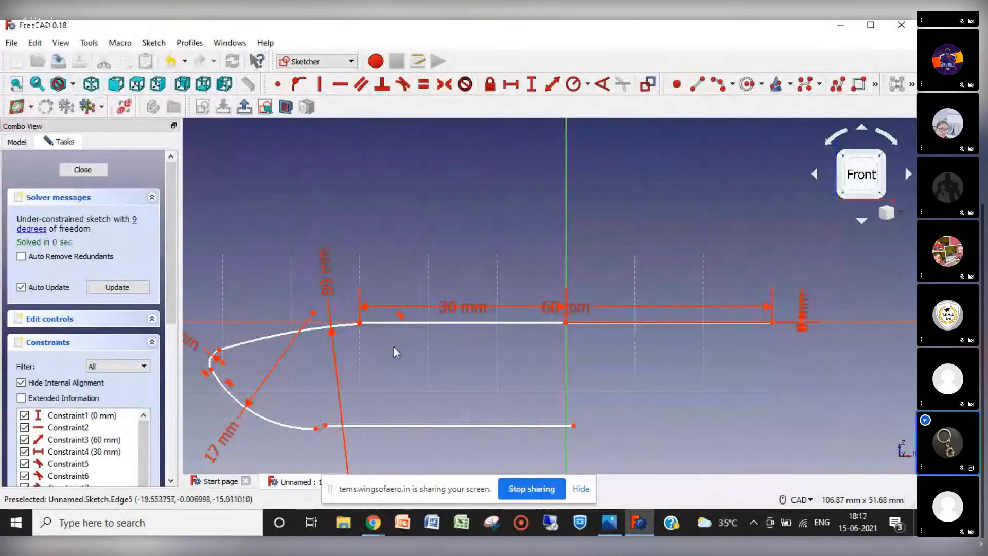
click(275, 85)
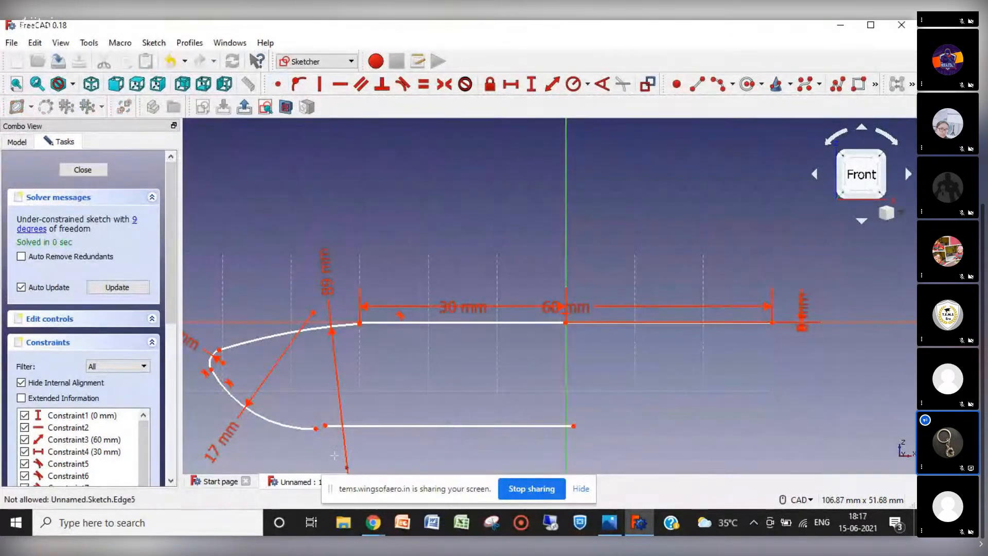
click(316, 429)
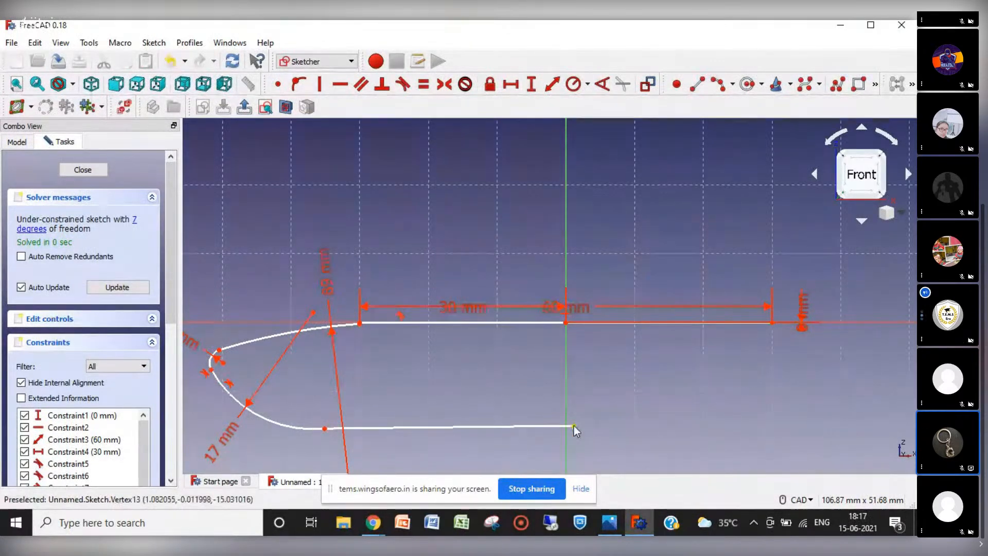
drag(573, 425, 565, 421)
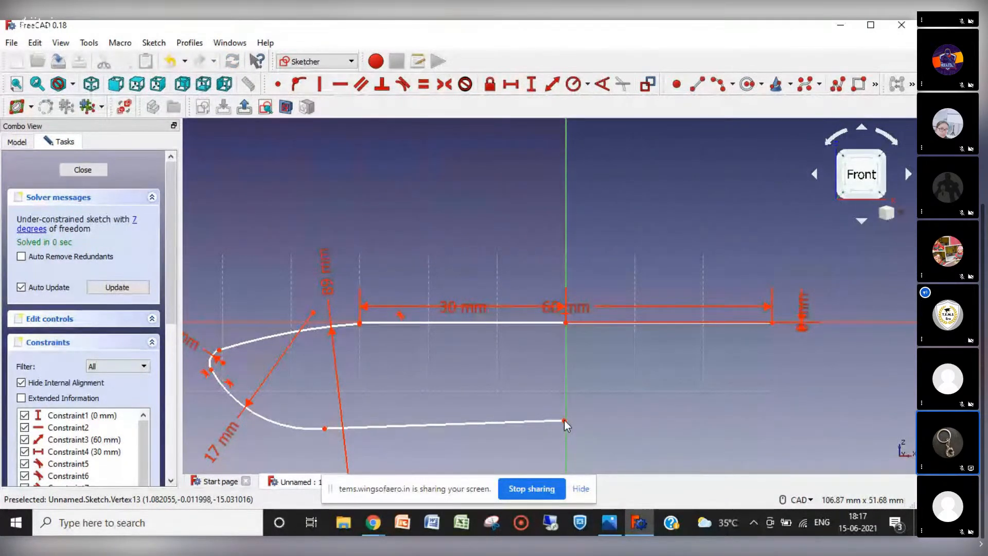
Switch to the online meeting in Chrome, dismiss its three notifications, unmute the microphone, and return to FreeCAD.
mouse_move(373, 523)
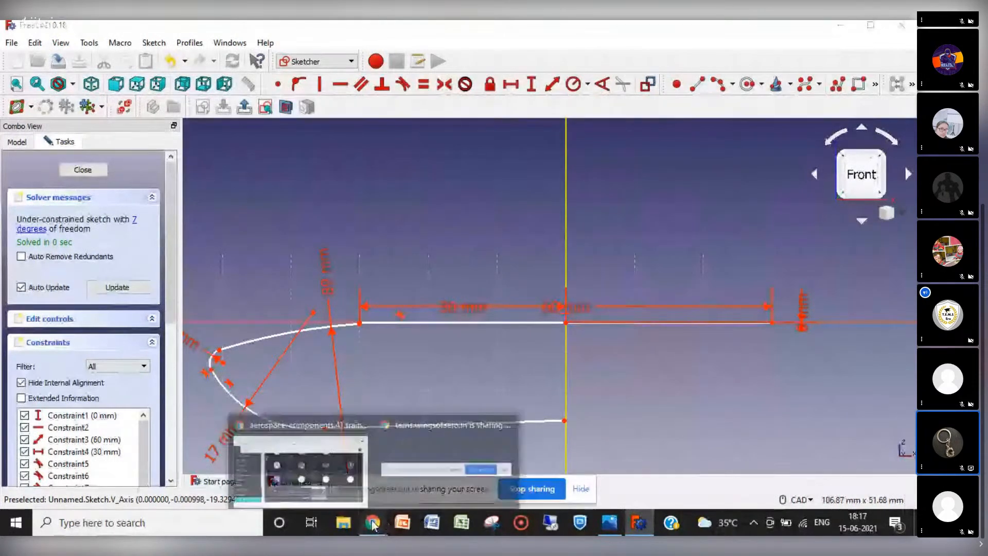
click(322, 476)
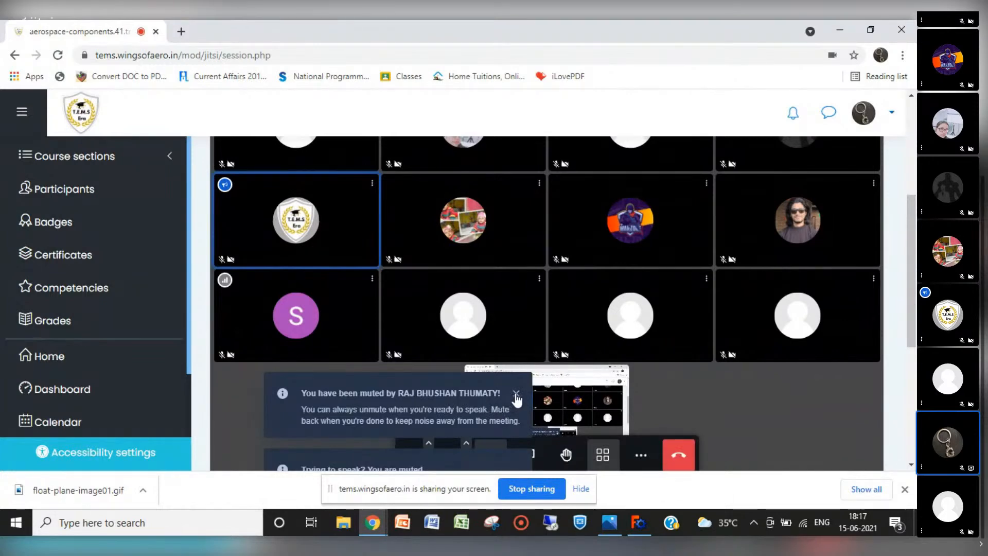
click(515, 394)
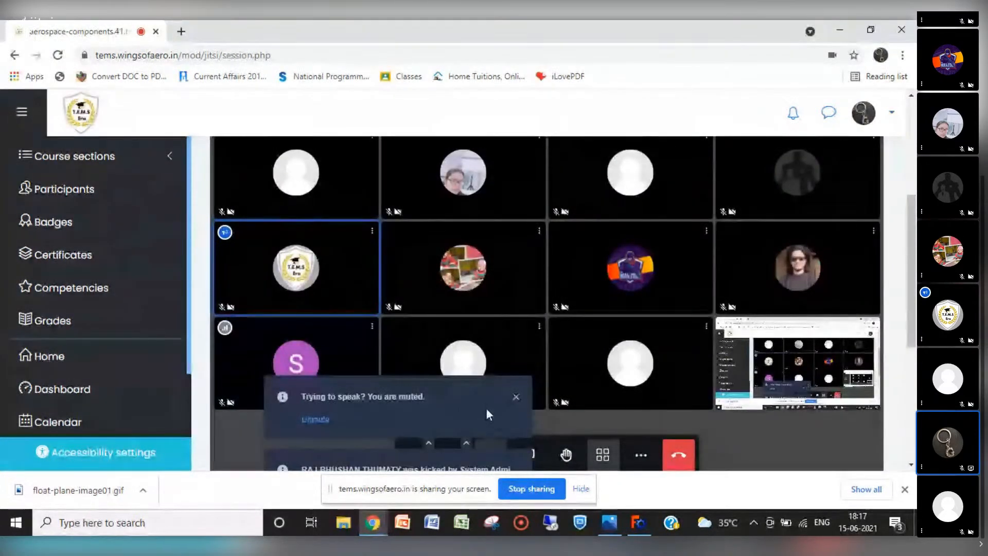
click(516, 397)
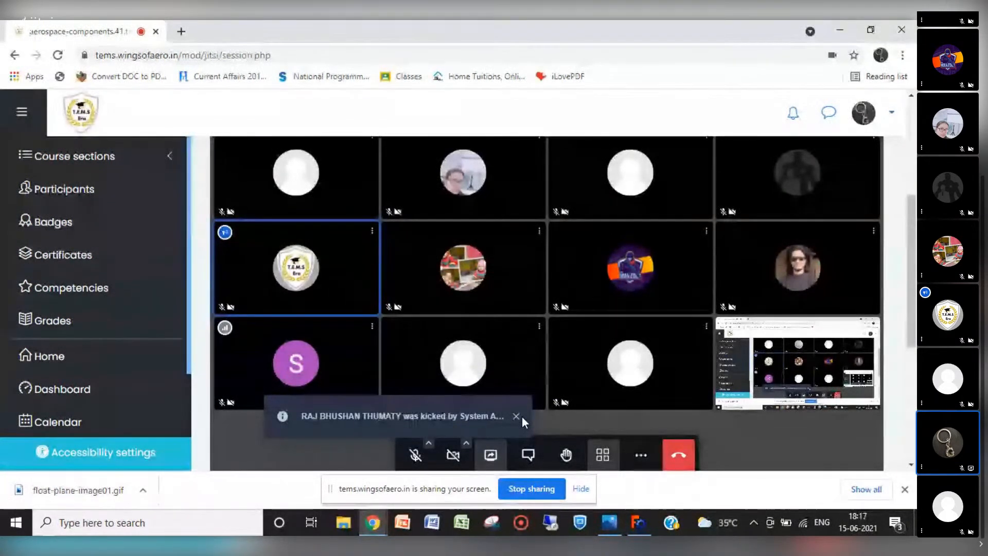
click(517, 416)
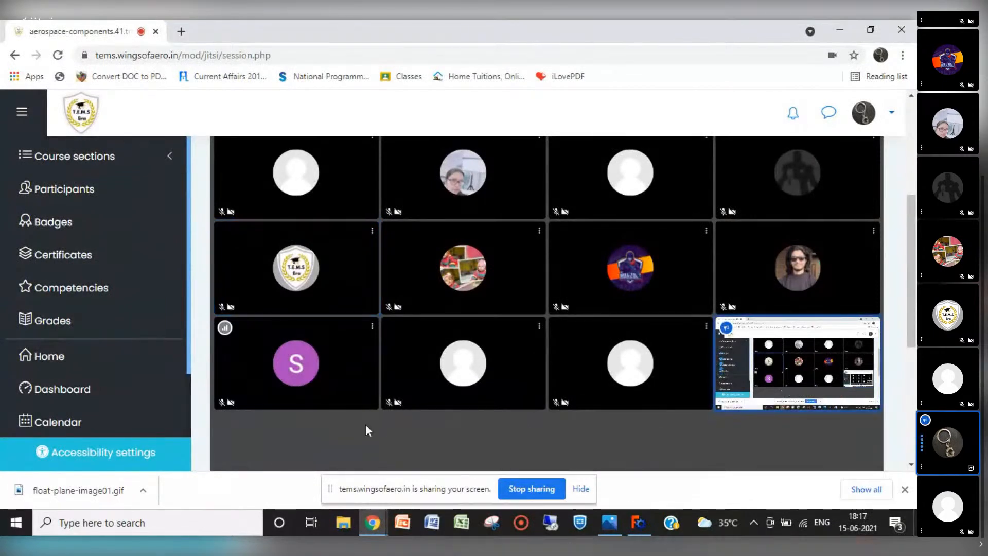
click(640, 525)
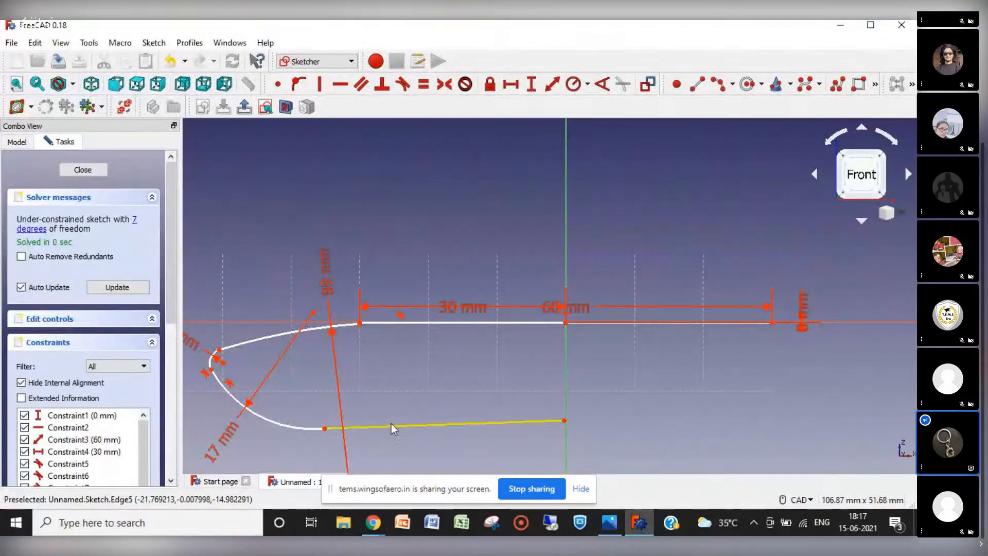
Check the float's underside in the reference drawing in Photos, and constrain the bottom line of the FreeCAD sketch horizontal.
click(609, 525)
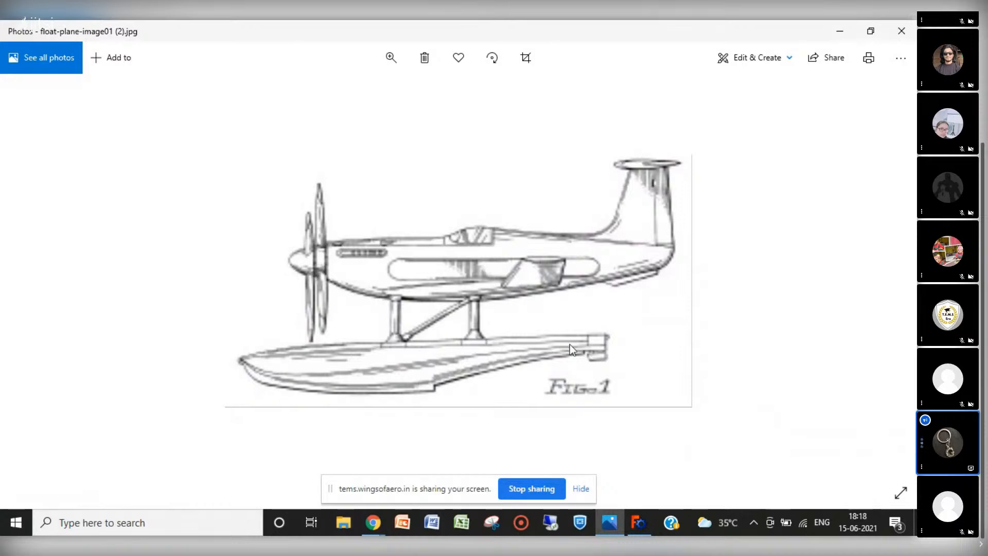
click(641, 522)
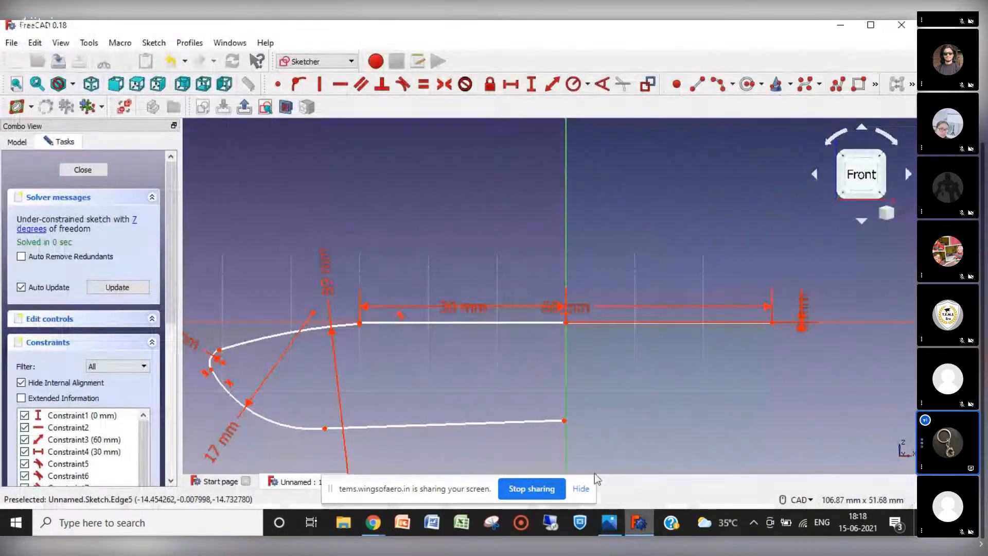
click(515, 423)
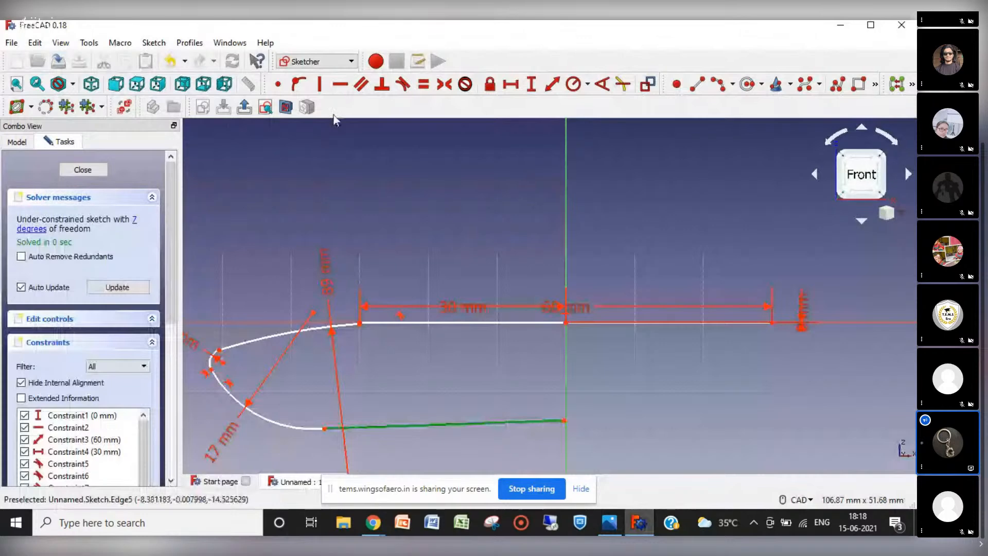
click(340, 84)
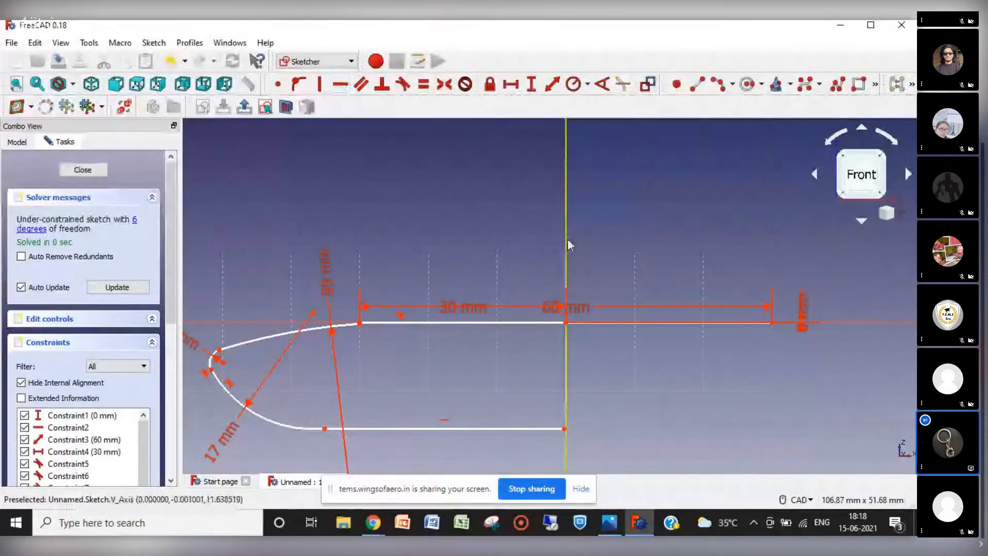
Draw a short vertical line upward from the free end of the bottom line at the vertical axis.
click(311, 89)
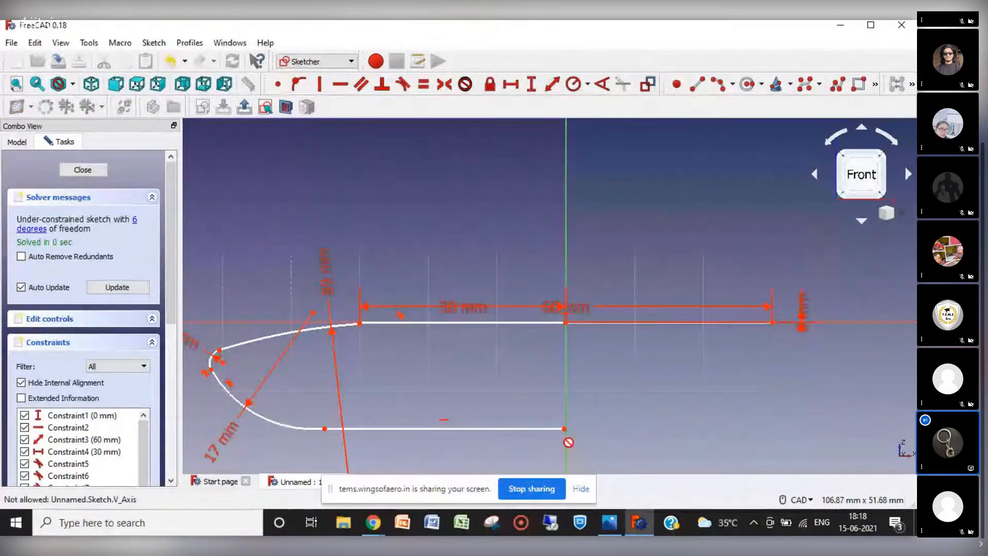
click(697, 84)
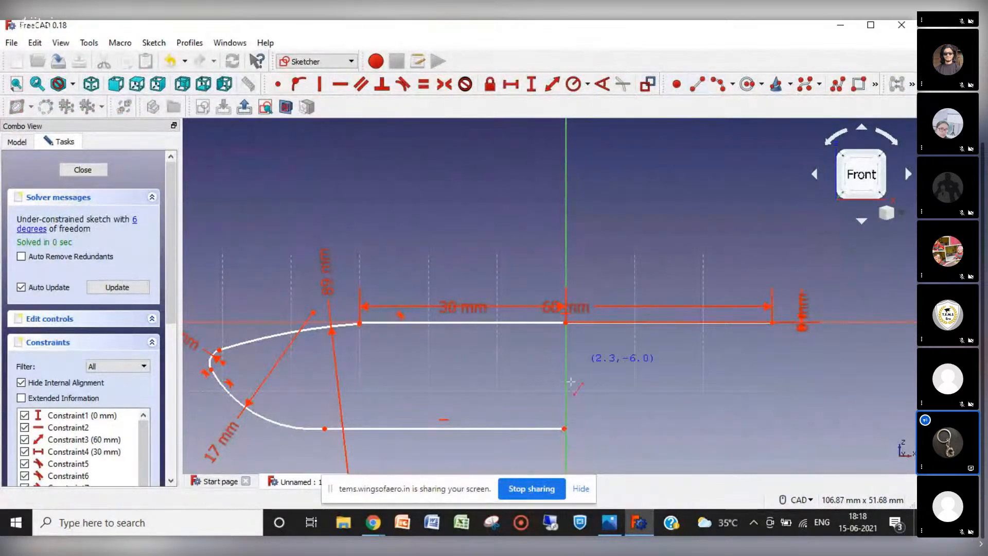
click(564, 429)
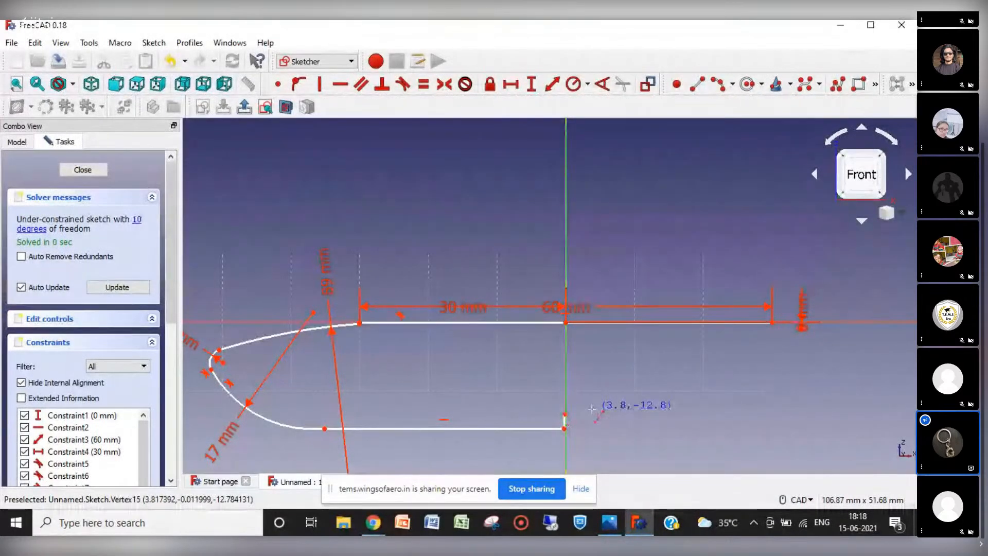
click(565, 414)
Make the short vertical line's lower end coincident with the bottom line's free end, and move the joined corner onto the vertical axis.
drag(565, 424, 584, 421)
click(583, 422)
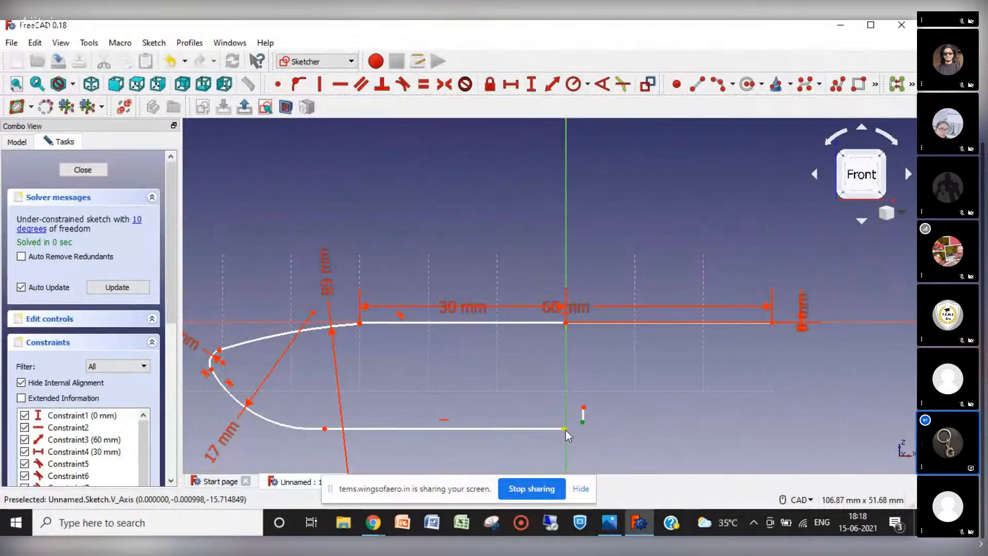
click(564, 429)
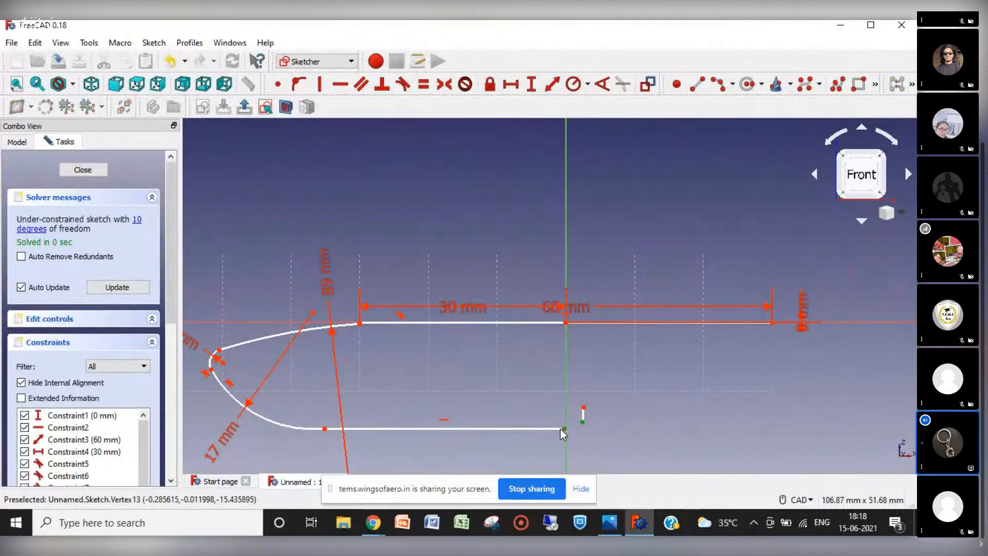
click(283, 85)
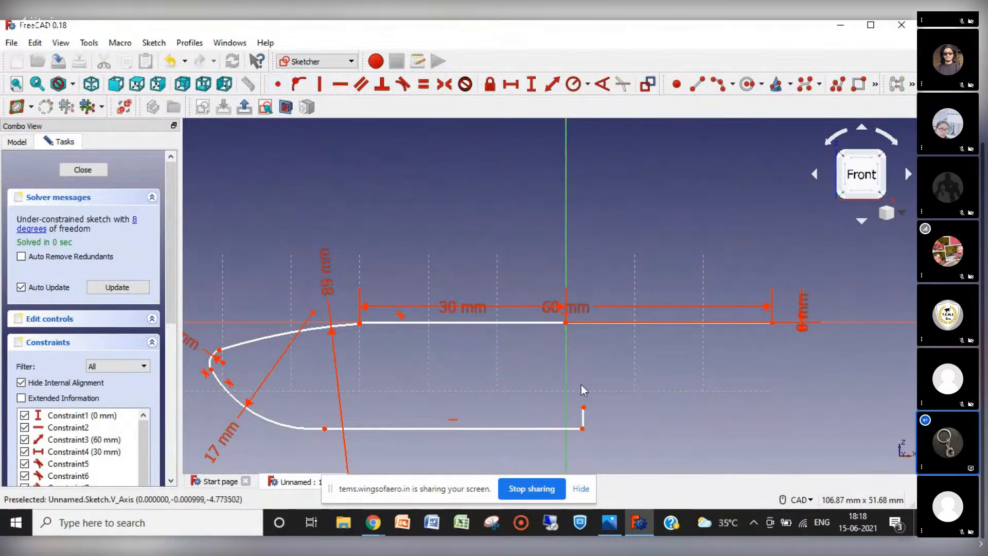
drag(583, 419, 567, 414)
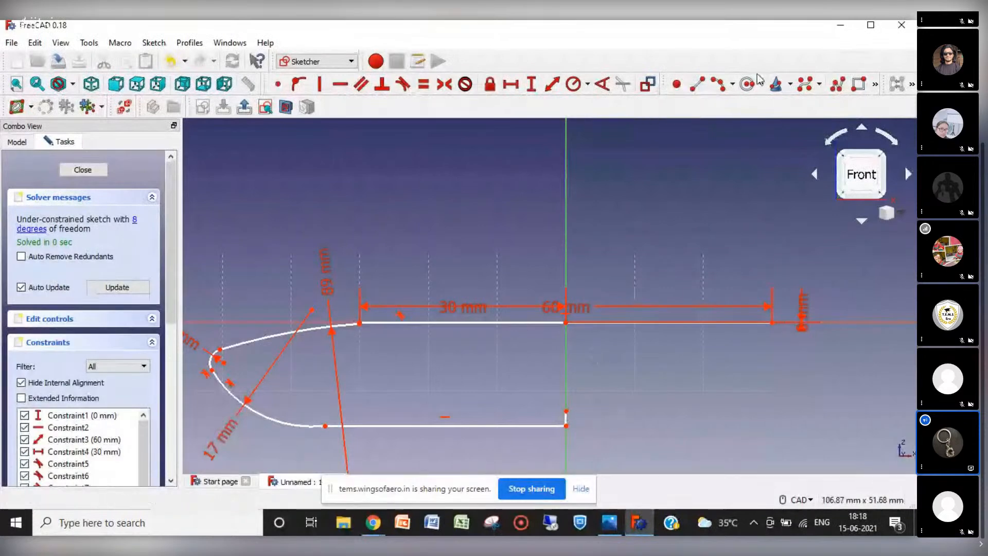
Draw a sloping line from the short vertical step line's upper end up to about (20.3, -5.2) mm under the tail.
click(696, 86)
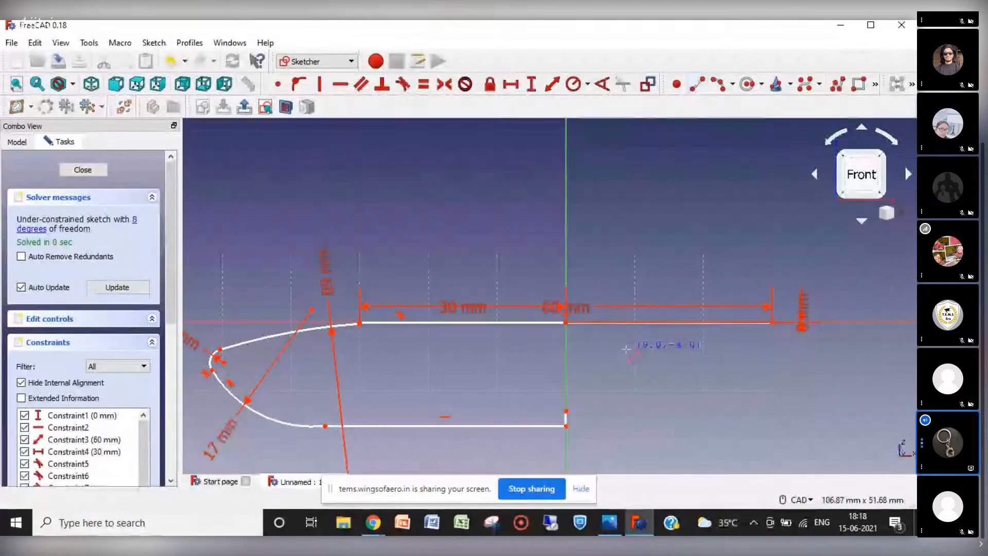
click(566, 411)
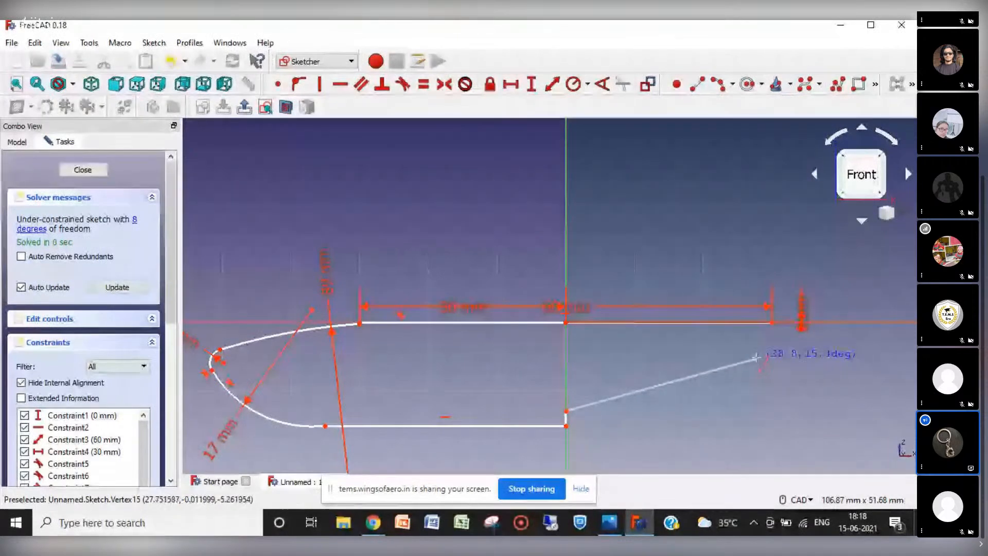
click(706, 358)
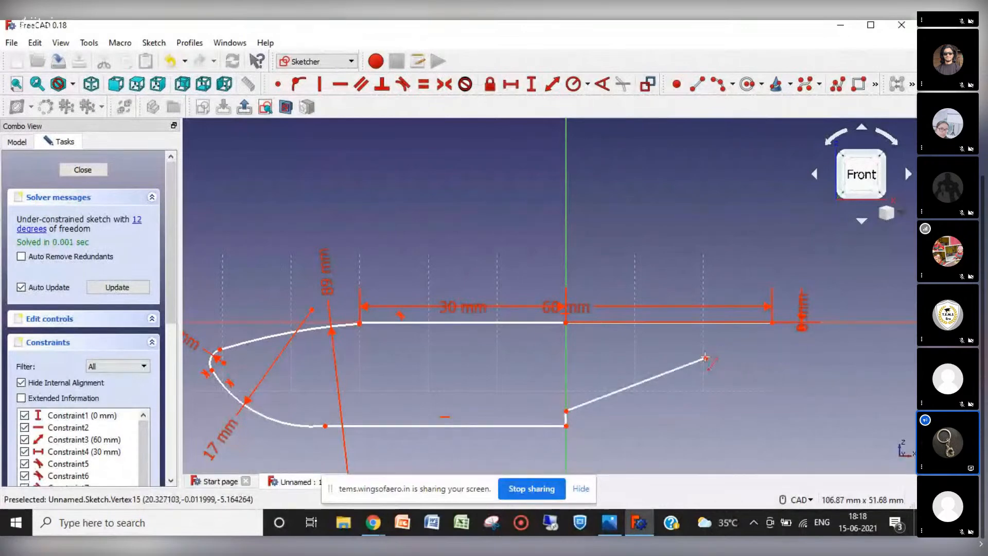
right_click(732, 408)
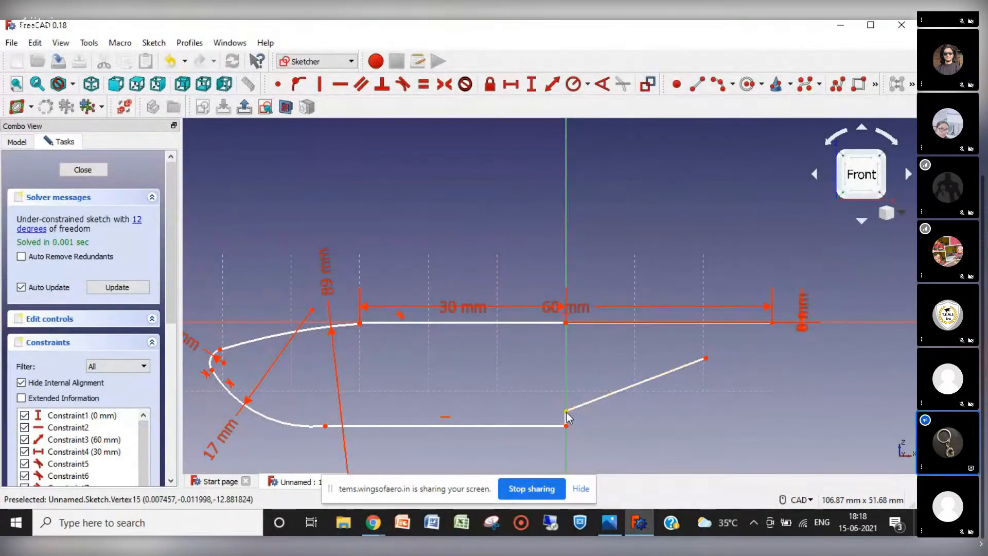
Make the sloping line's lower end coincident with the step line's upper end, then raise the joined corner and move the slope's free end outward.
drag(566, 412, 567, 403)
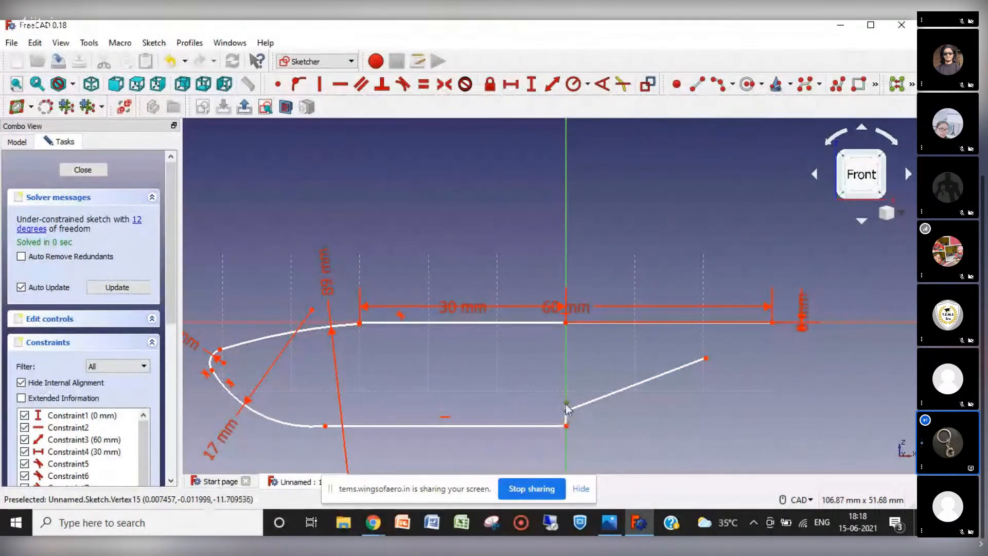
click(277, 85)
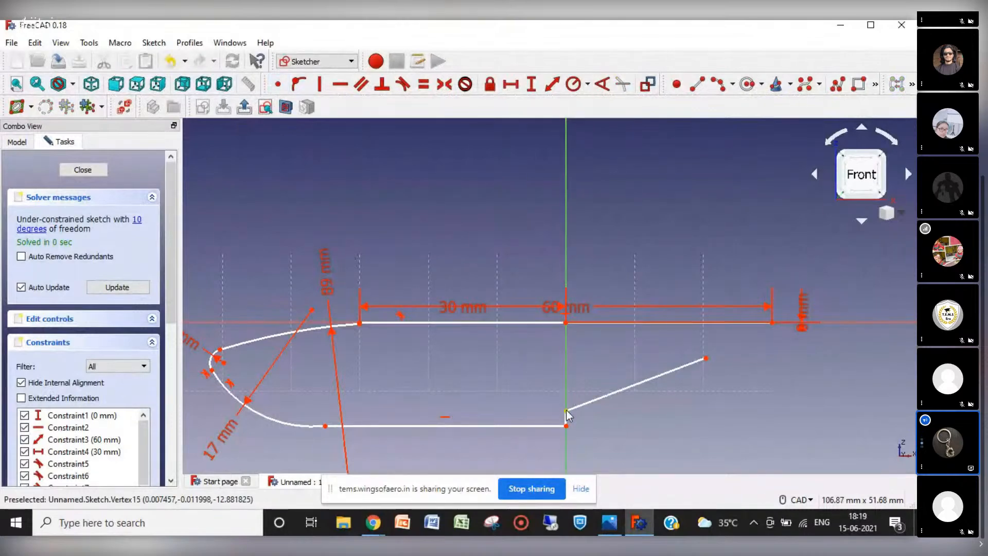
drag(566, 411, 568, 405)
mouse_move(706, 360)
mouse_down()
mouse_move(704, 350)
mouse_move(703, 366)
mouse_move(718, 359)
mouse_up()
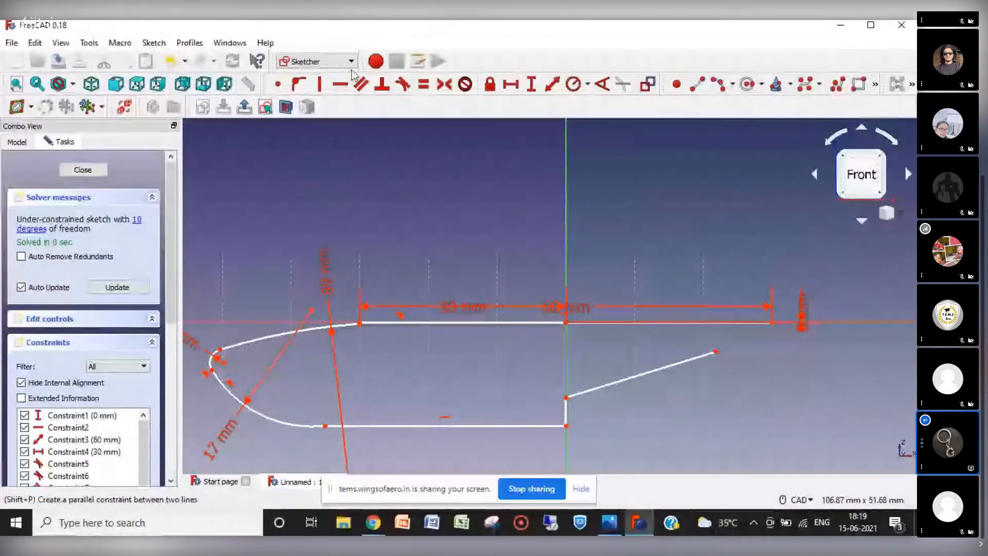
From the slope's free end, draw a line about 8.5 mm long toward the tail and a vertical line up to the top line's end.
click(698, 84)
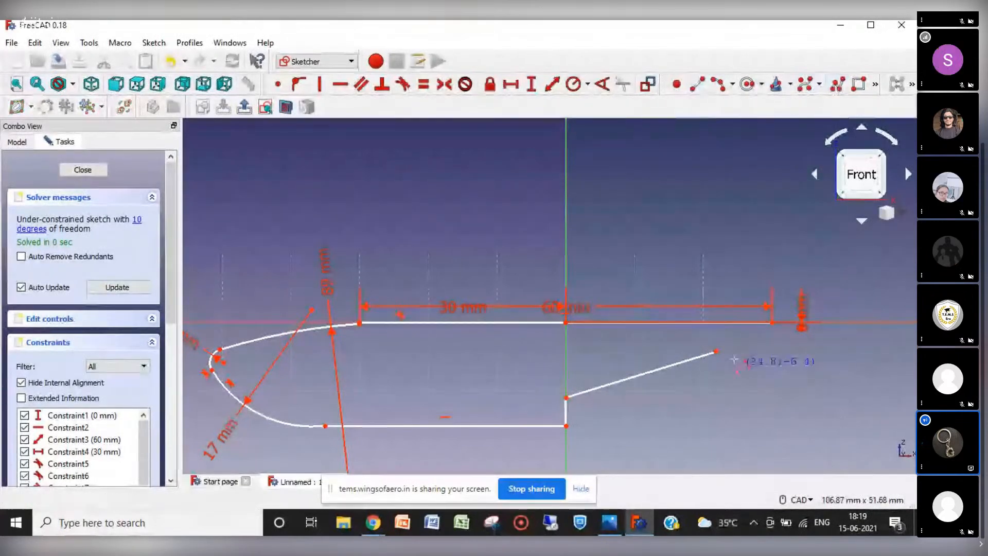
click(715, 352)
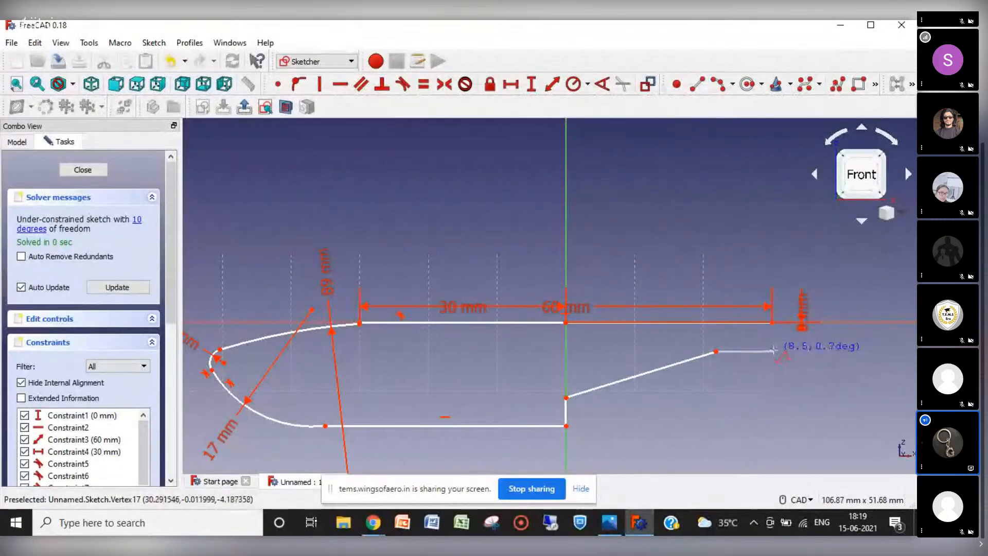
click(773, 350)
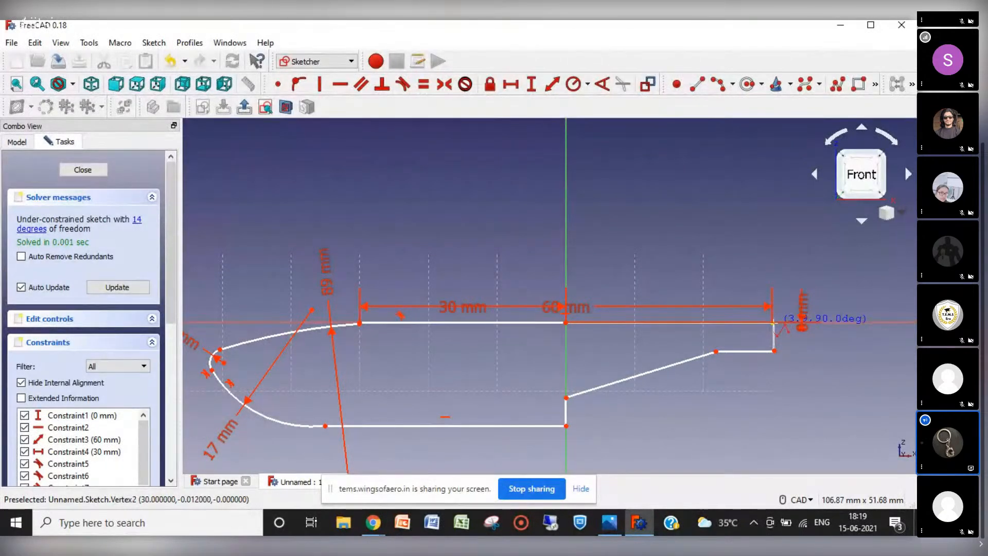
click(772, 322)
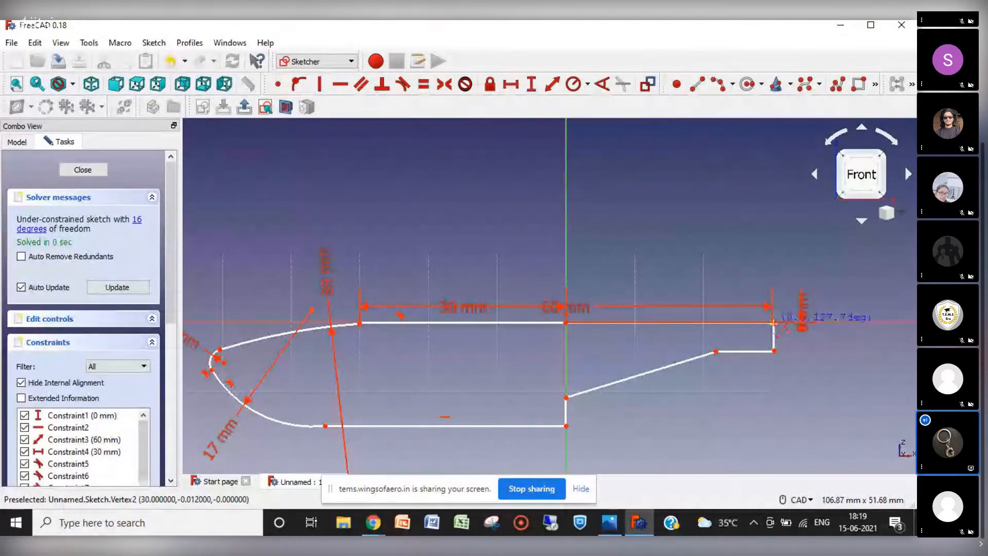
key(Escape)
Pull the tail's vertical line away and make its upper end coincident with the top line's rear end.
drag(774, 334, 781, 333)
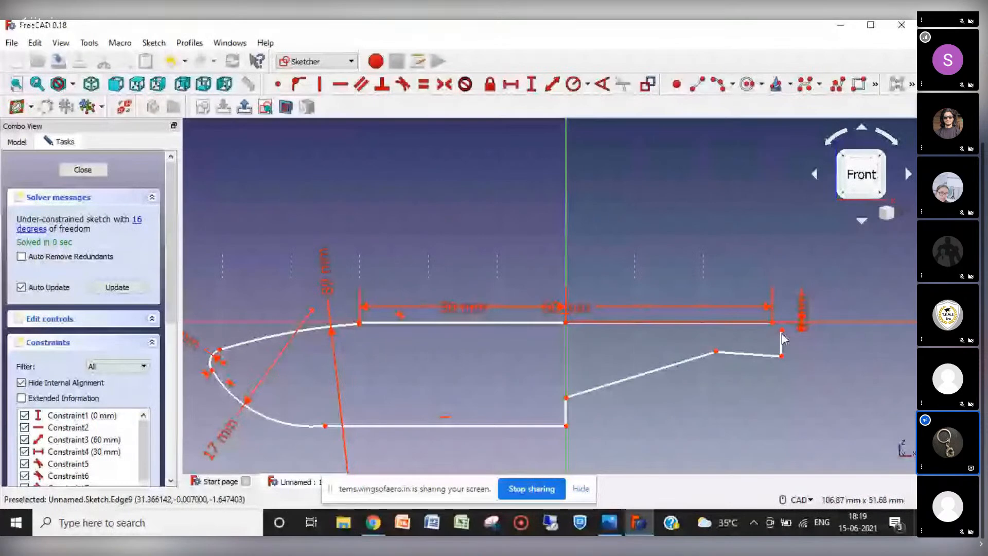
click(781, 331)
click(772, 323)
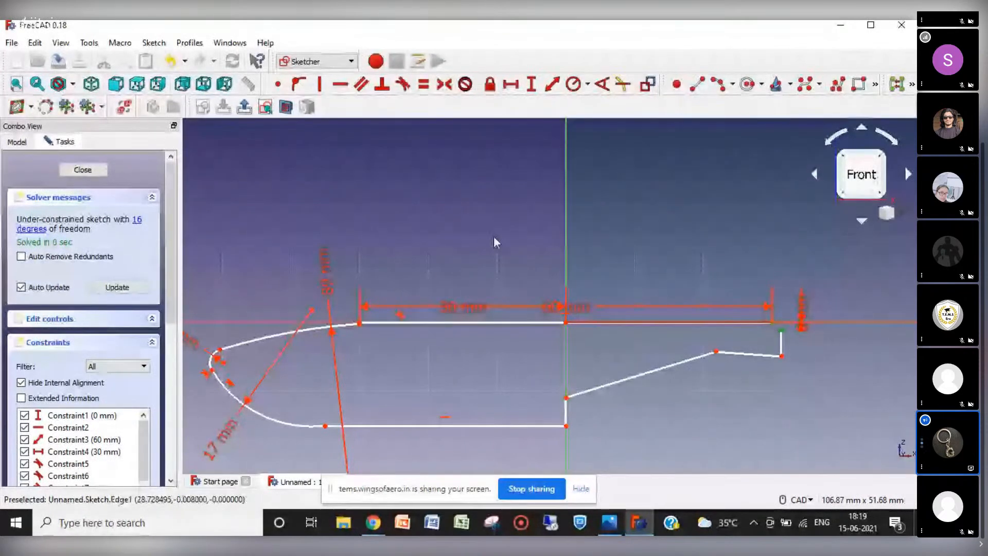
click(277, 84)
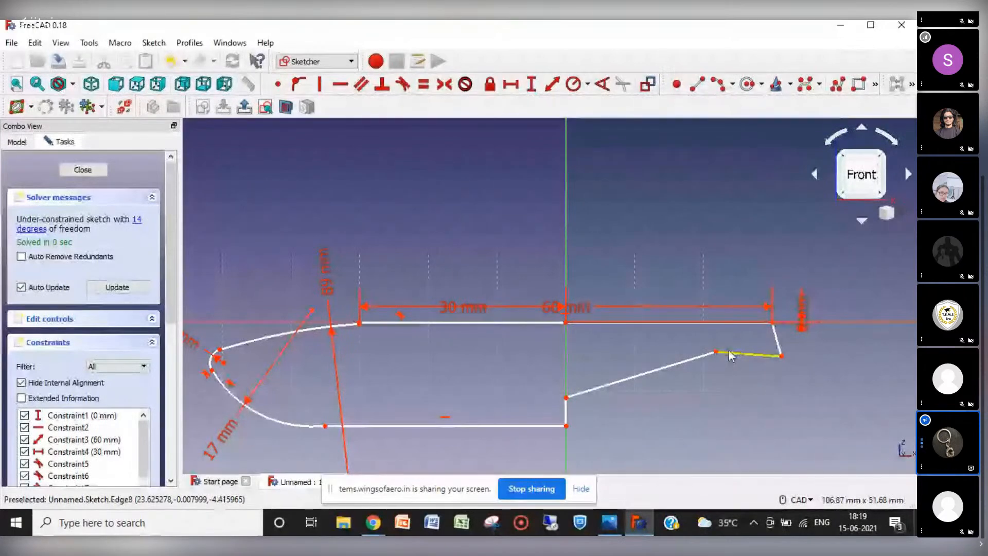
Pull the tail's short bottom line off the slope and make its front end coincident with the sloping line's upper end.
drag(732, 360, 739, 352)
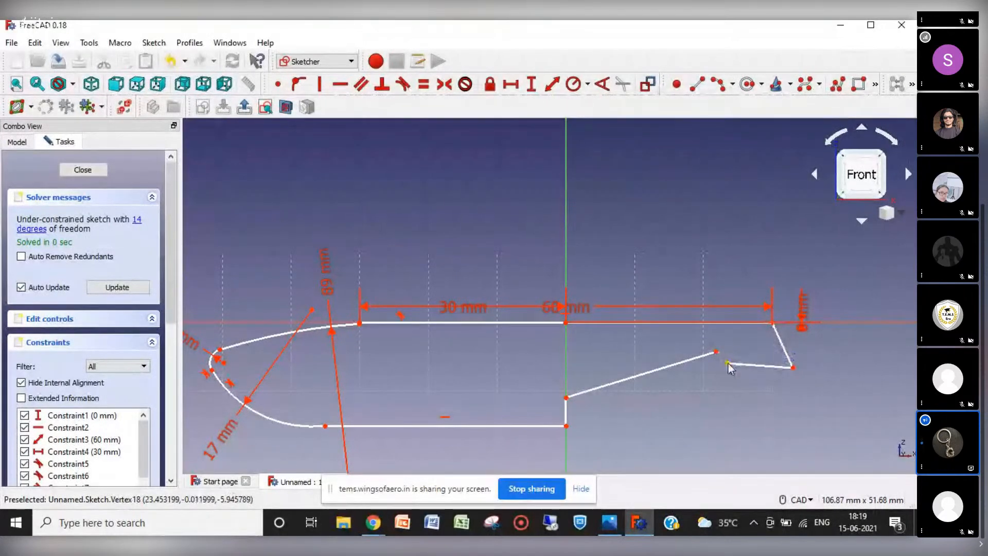
click(716, 352)
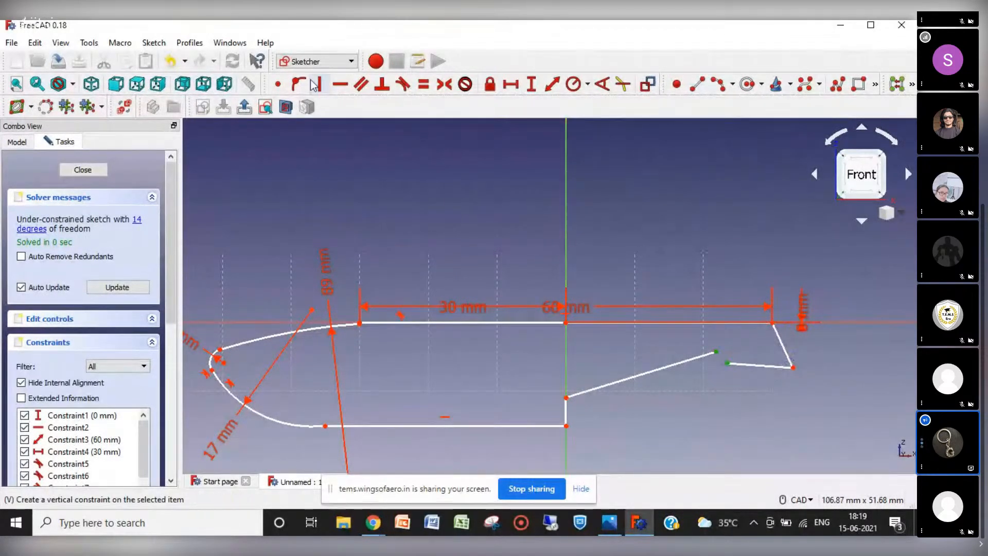
click(276, 84)
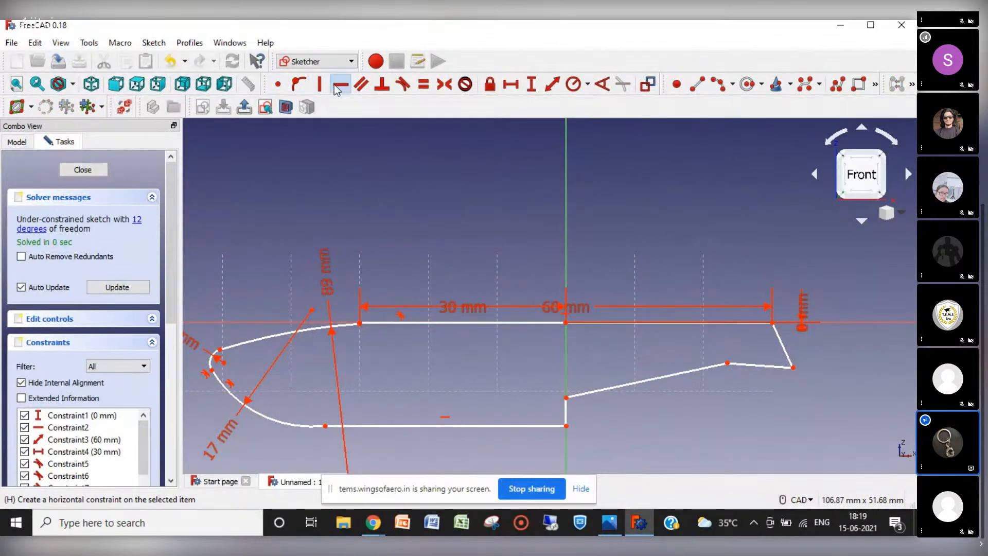
Constrain the tail's short bottom line horizontal and its end line vertical, and shift the bottom line upward.
click(340, 84)
click(756, 367)
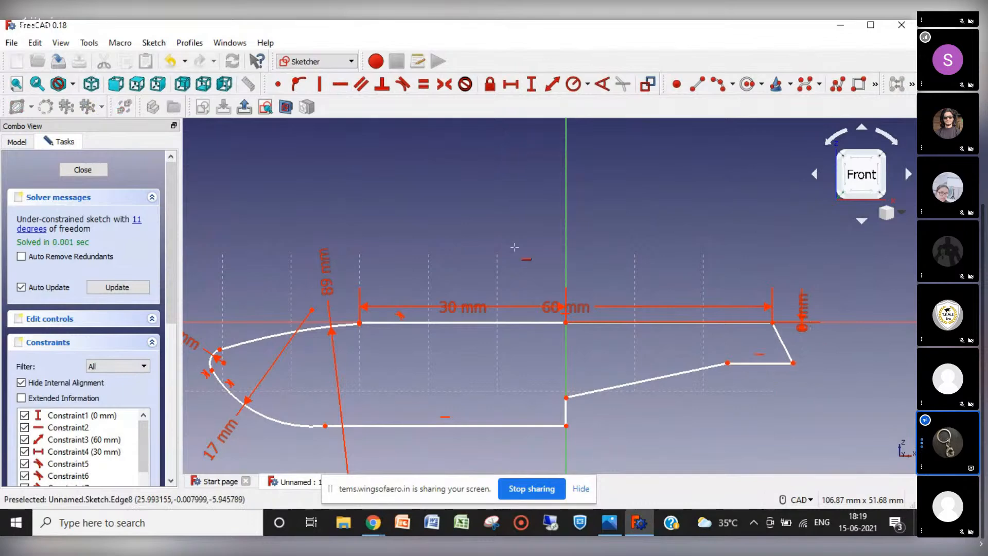
click(322, 86)
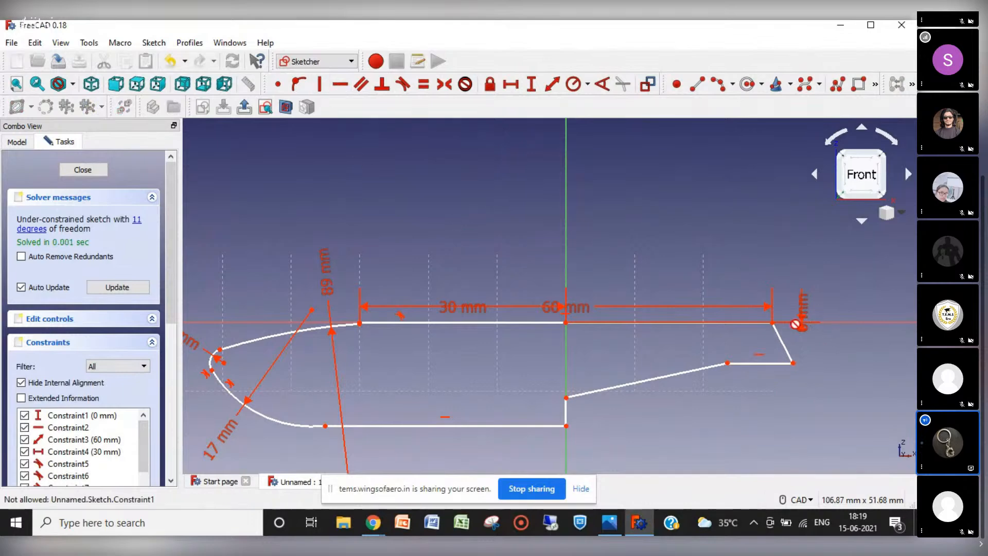
click(783, 343)
right_click(734, 387)
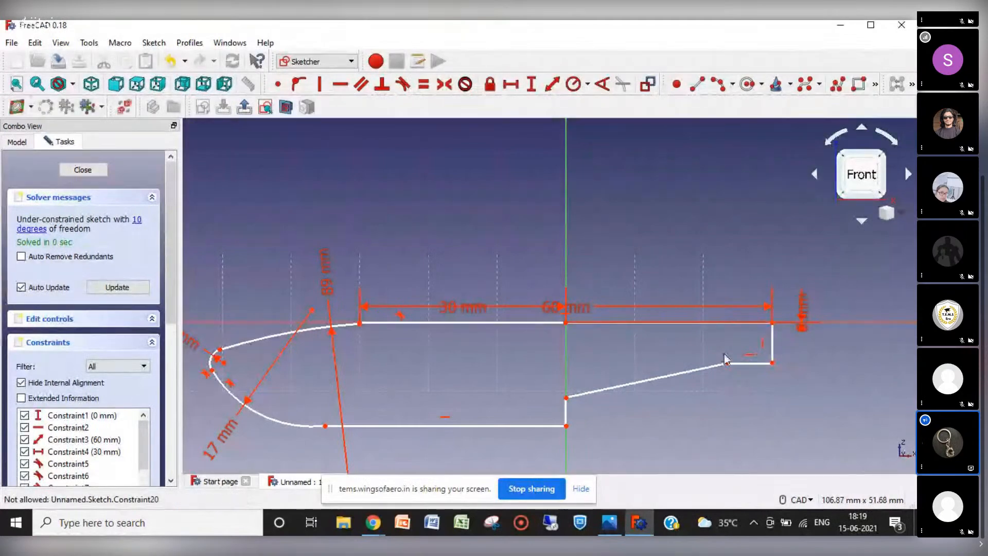
drag(732, 363, 731, 349)
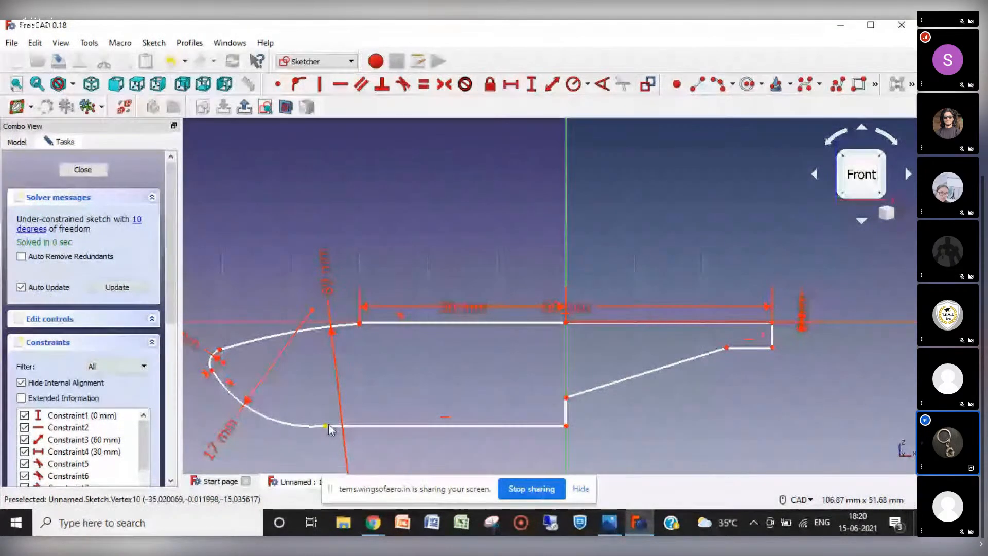
Make the 17 mm lower nose arc tangent to the float's flat bottom line.
drag(330, 428, 331, 429)
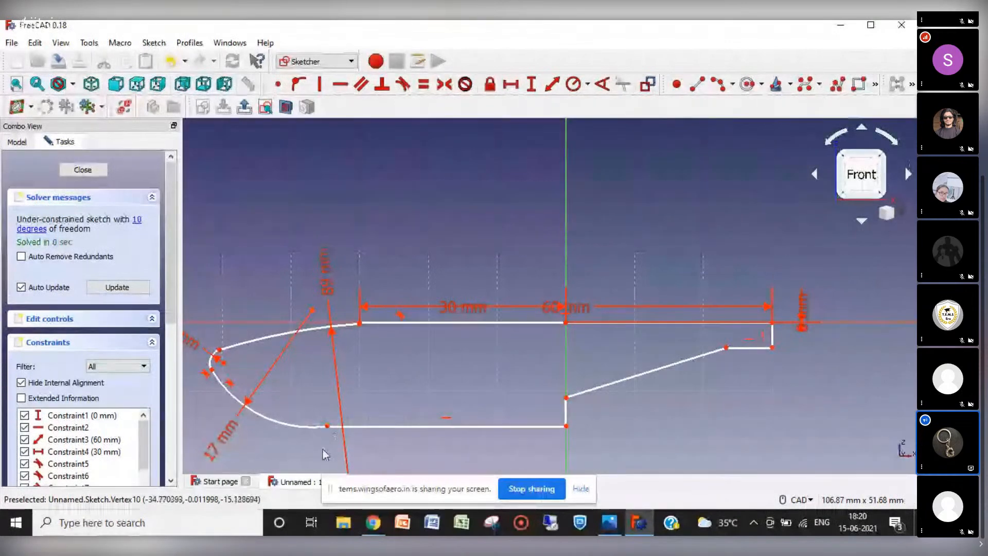
click(310, 427)
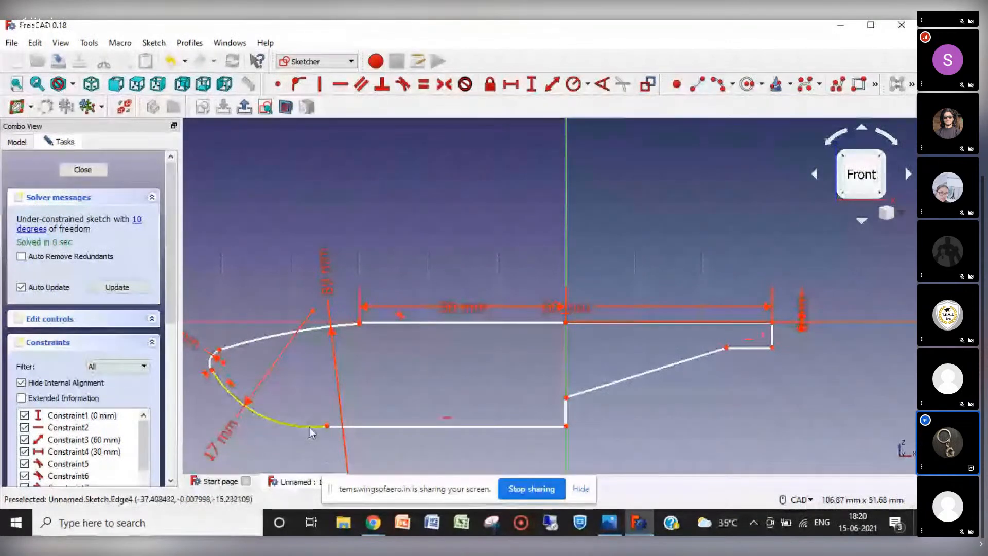
click(376, 427)
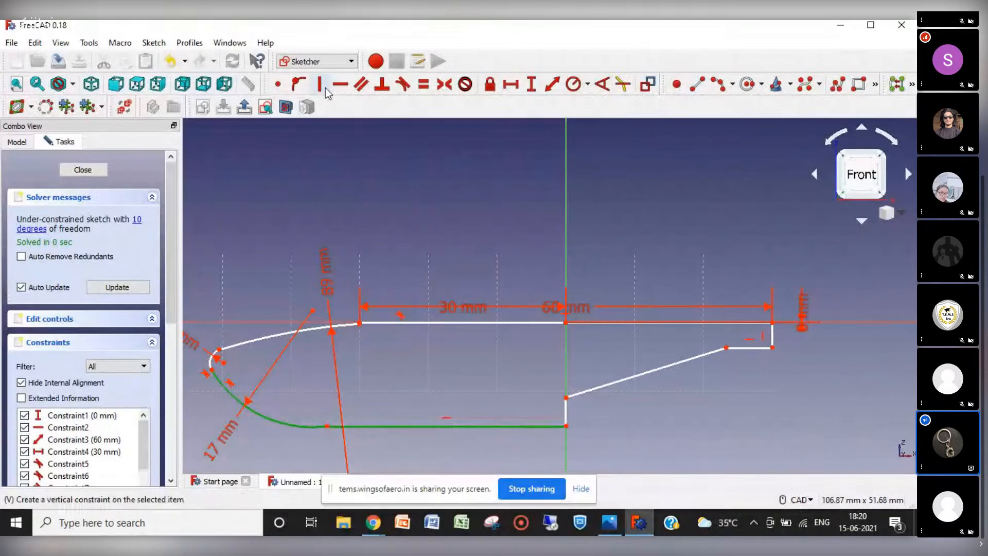
click(404, 84)
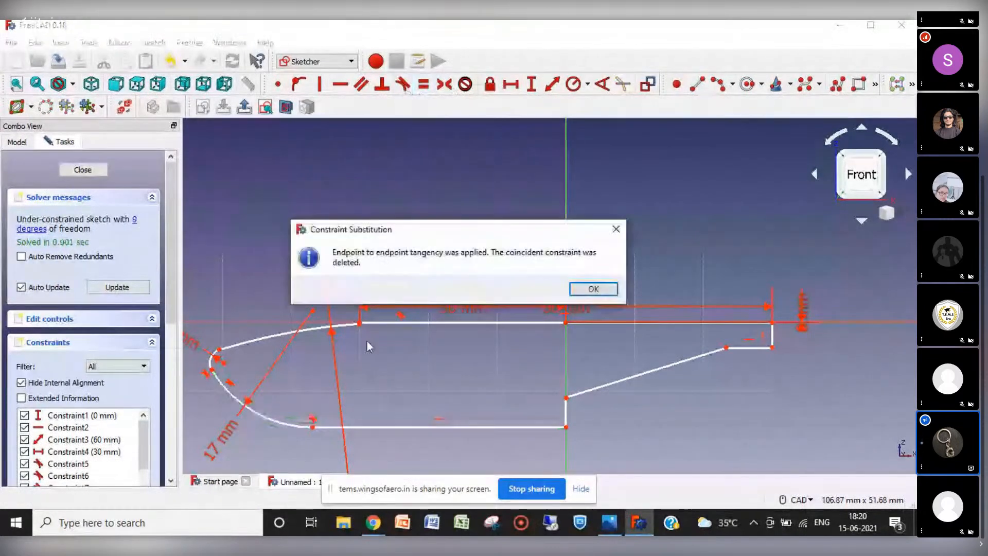
click(597, 291)
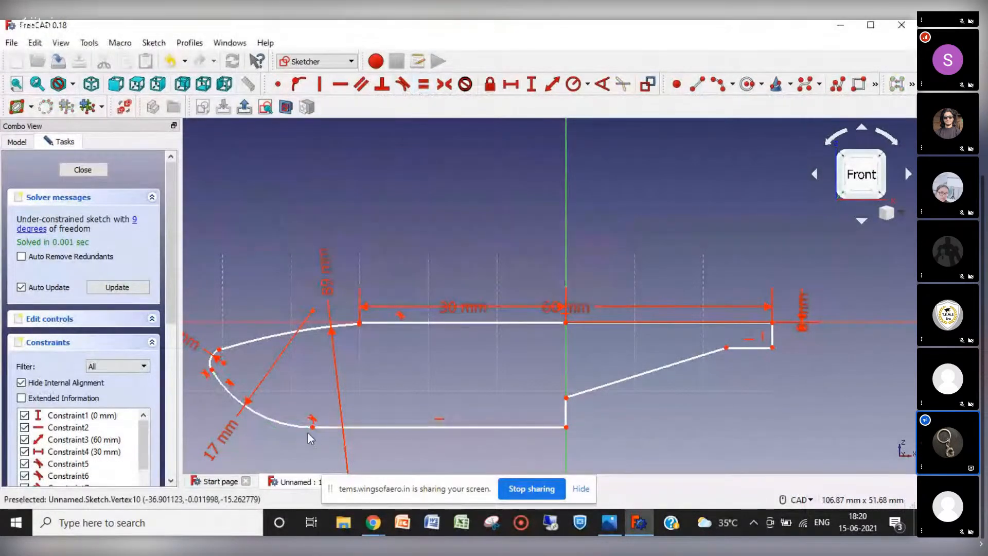
Reposition the junction of the lower nose arc and the bottom line to make the float shallower and the bottom line shorter.
drag(301, 427, 332, 418)
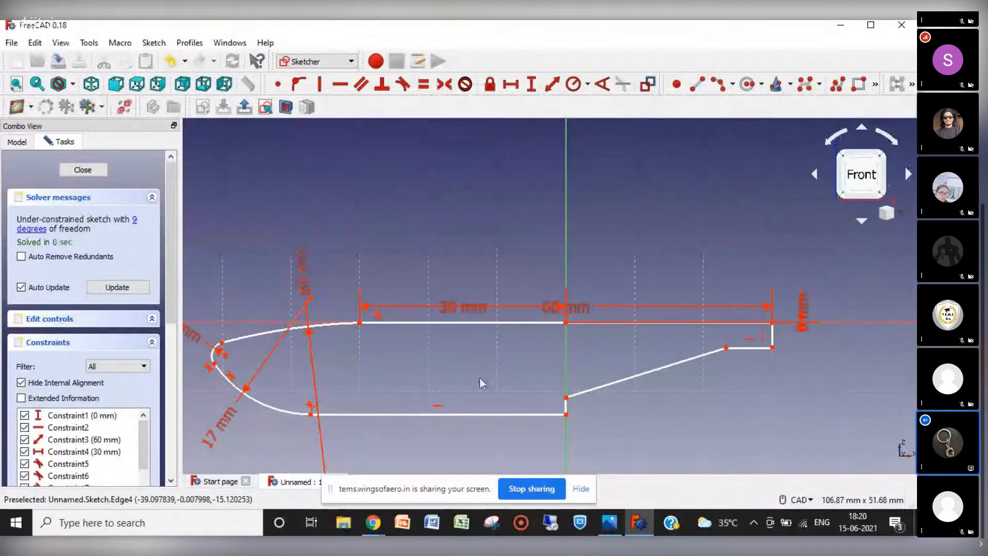
drag(313, 414, 324, 413)
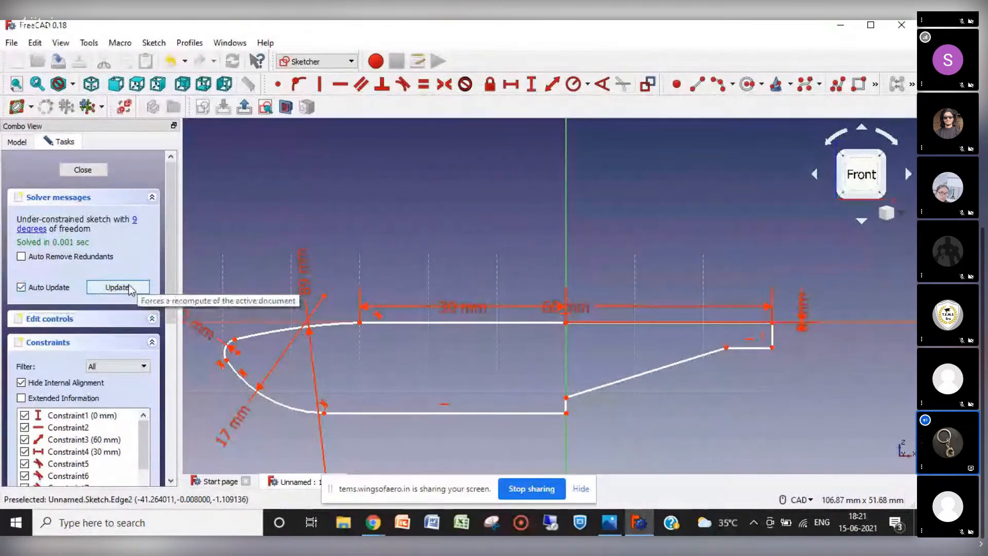
click(21, 286)
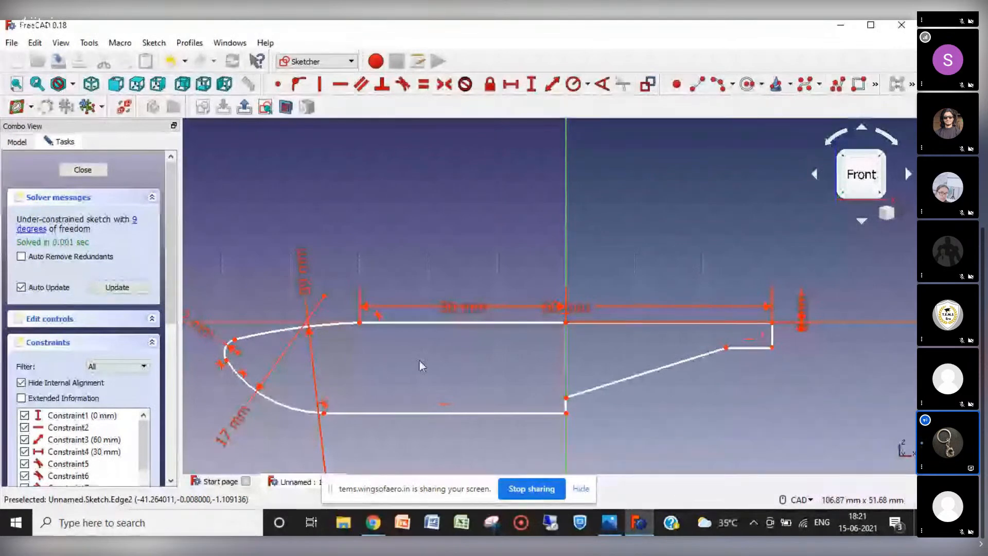
drag(500, 413, 501, 420)
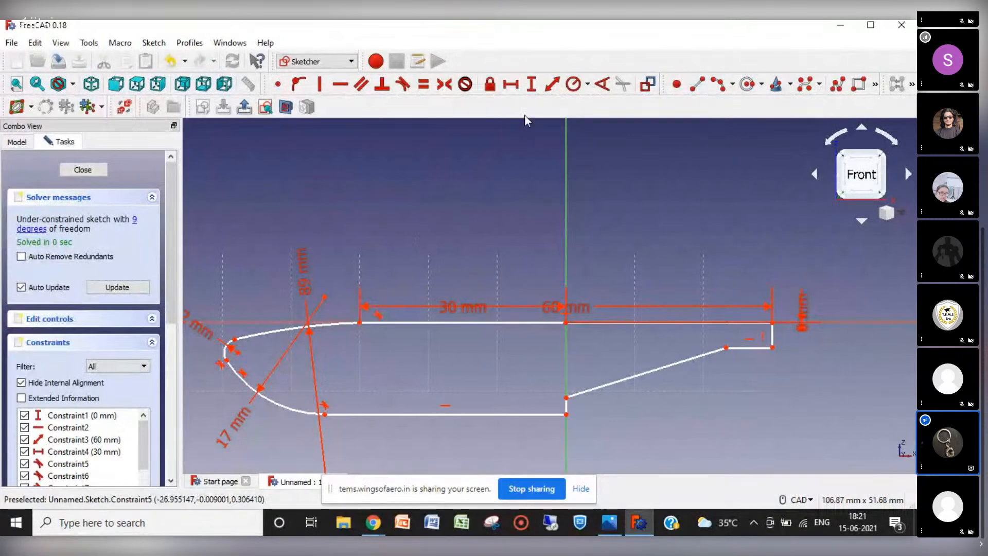
Set the length of the float's flat bottom line to 35 mm.
click(551, 86)
click(472, 413)
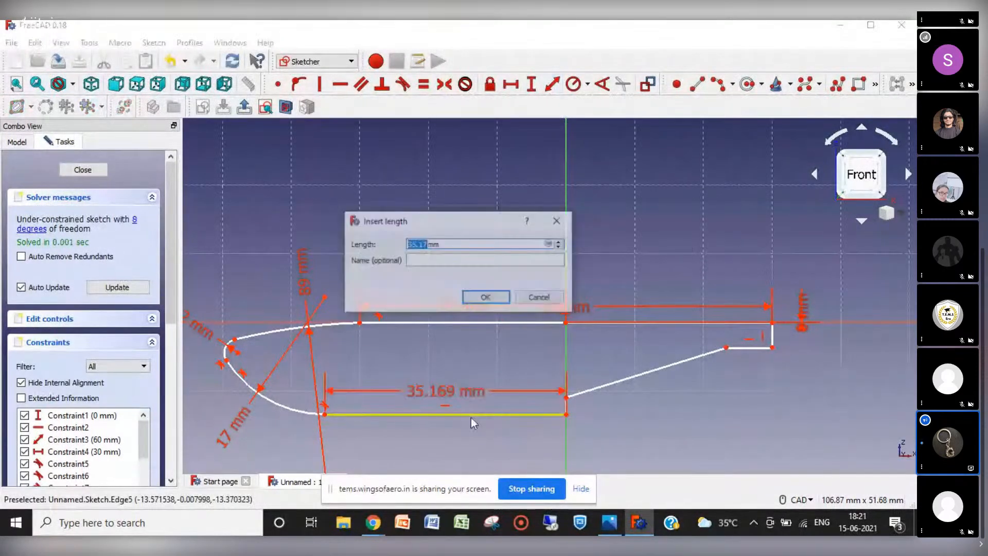
text(35)
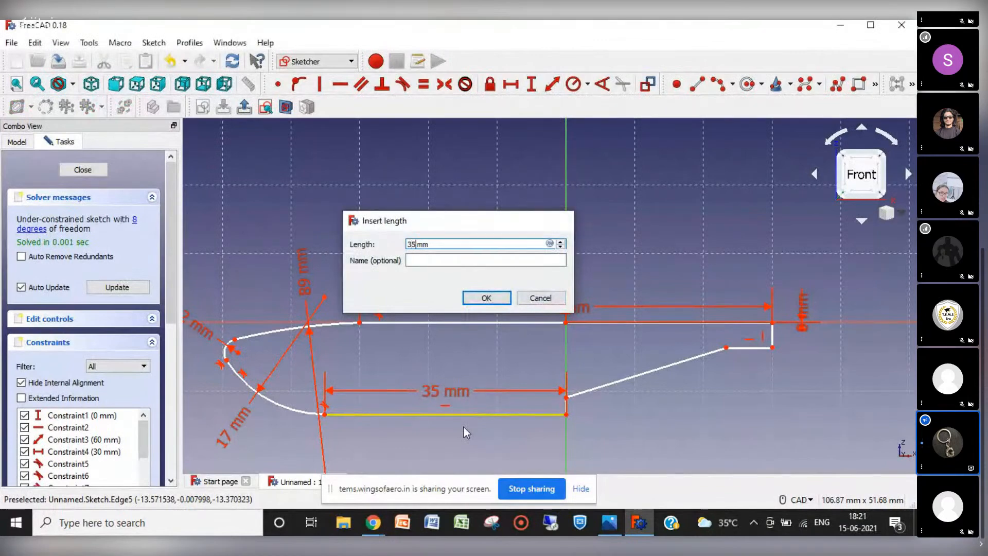
key(Return)
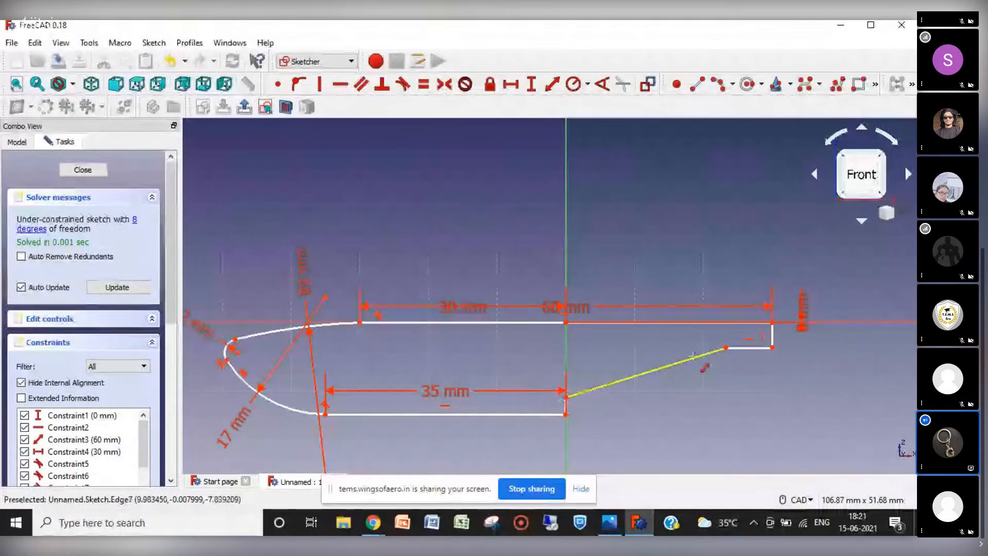
Set the length of the tail's vertical end line to 4 mm.
click(771, 337)
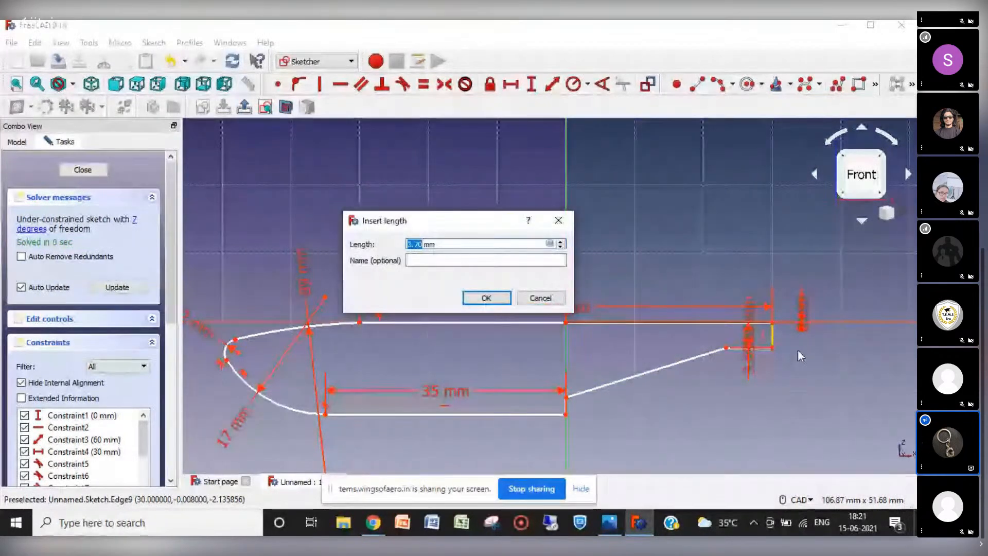
text(4)
key(Return)
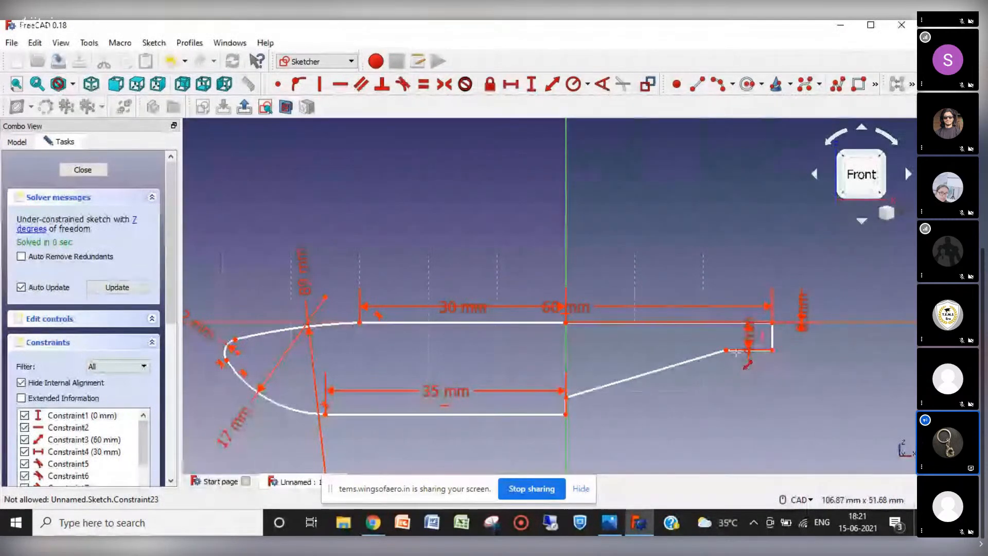
Move the tail's 4 mm dimension label beyond the tail and the 35 mm label below the float's bottom line.
key(Escape)
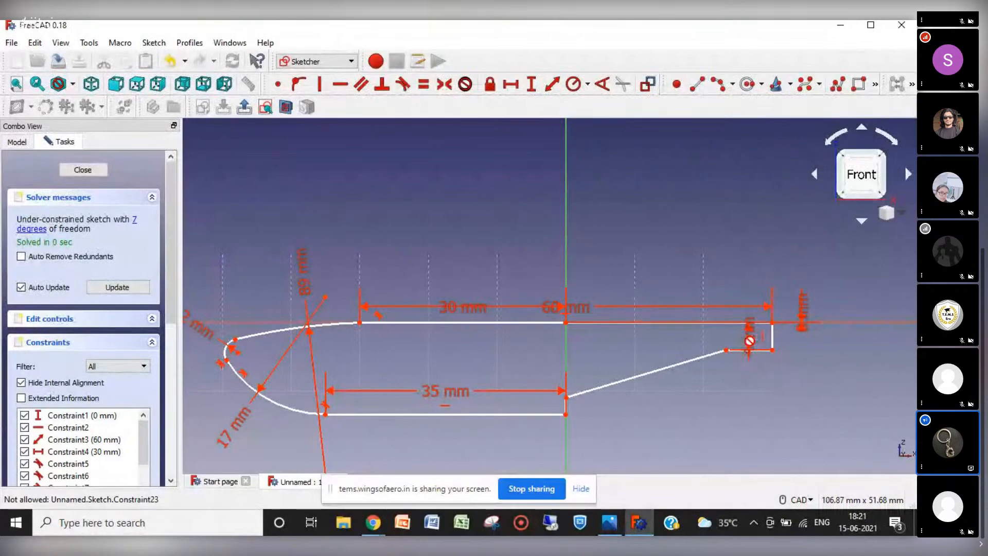
mouse_move(750, 338)
mouse_down()
mouse_move(837, 351)
mouse_move(843, 303)
mouse_up()
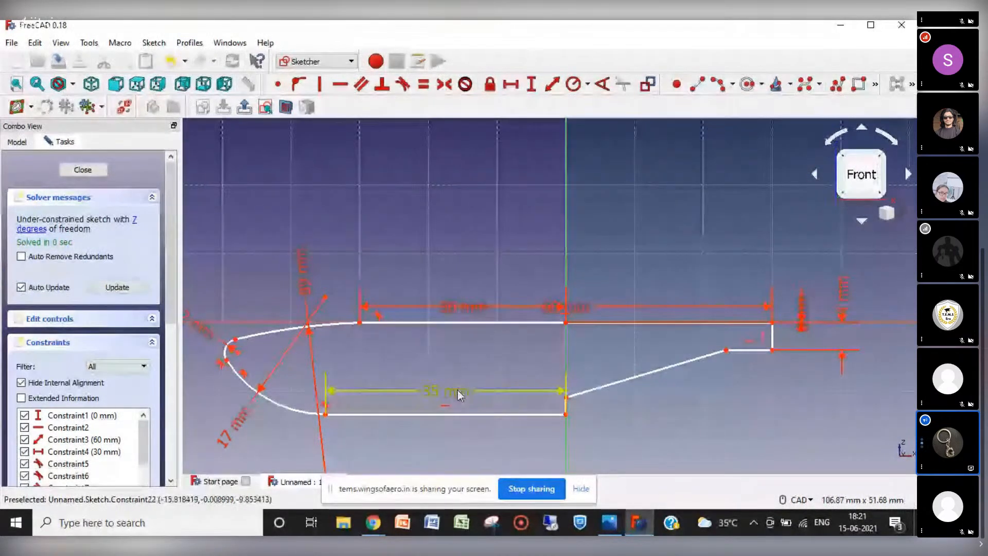
drag(458, 391, 456, 454)
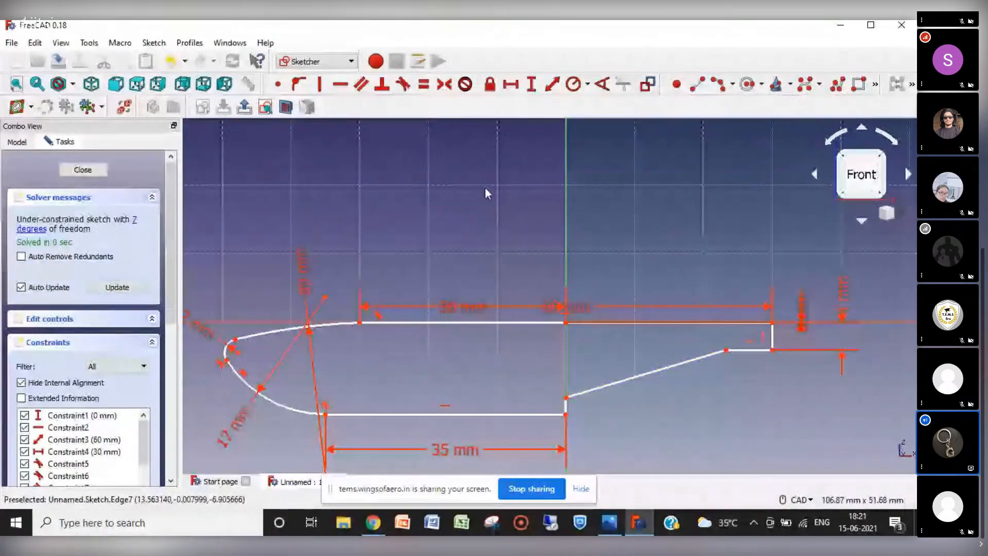
Set the length of the short horizontal line under the tail to 6 mm.
click(553, 85)
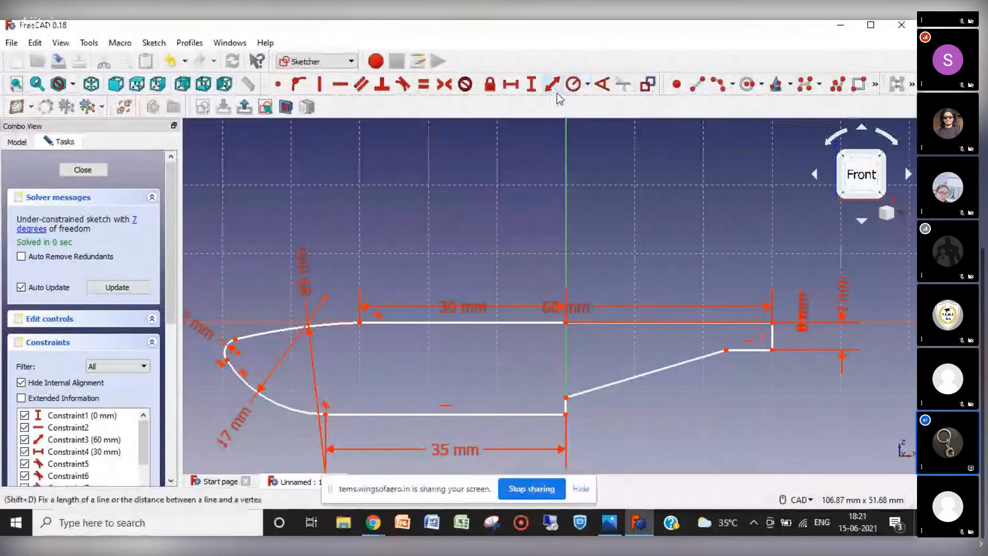
click(747, 351)
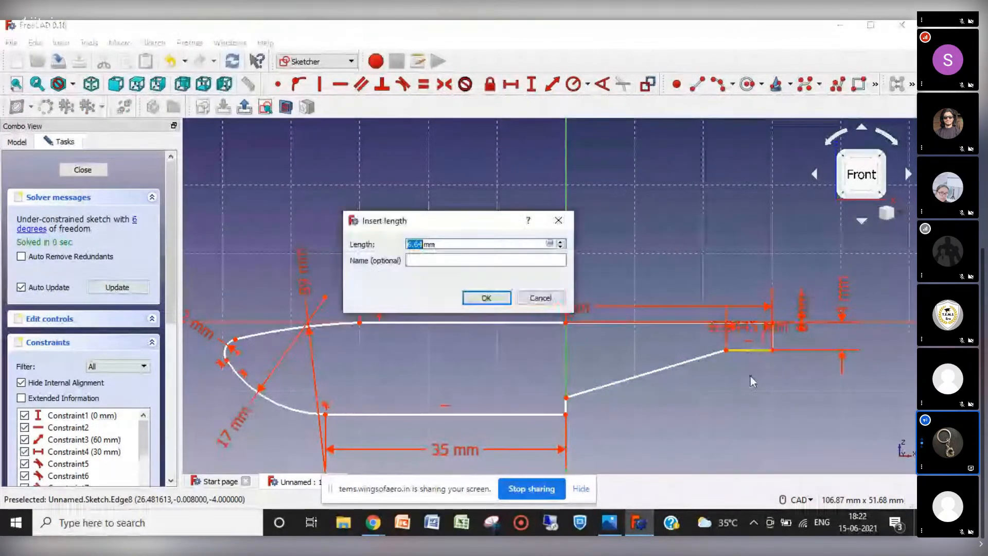
text(6)
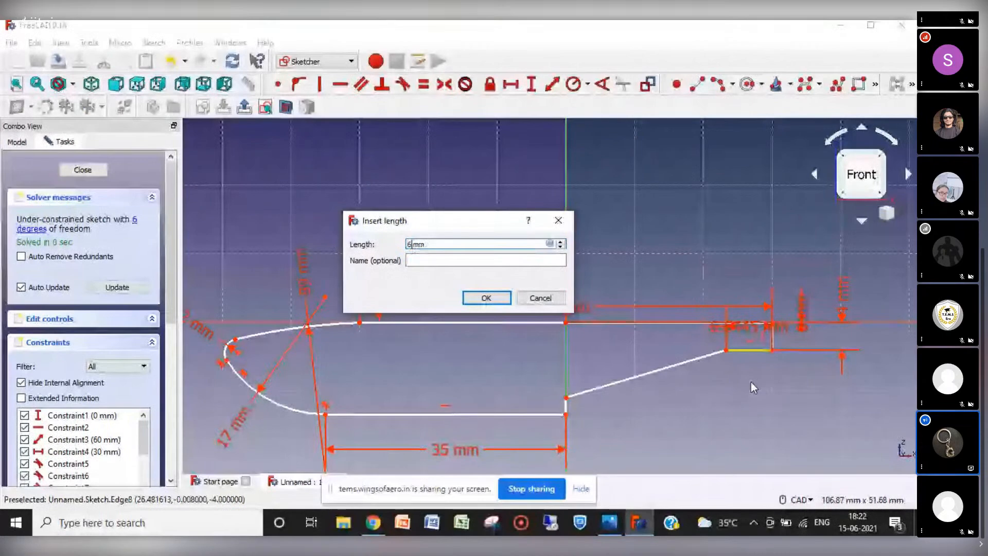
key(Return)
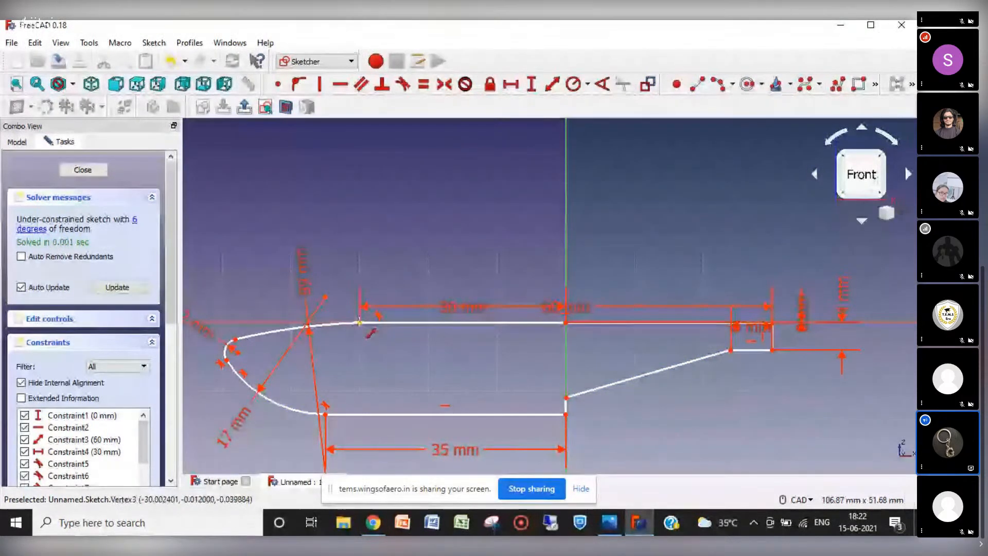
click(359, 323)
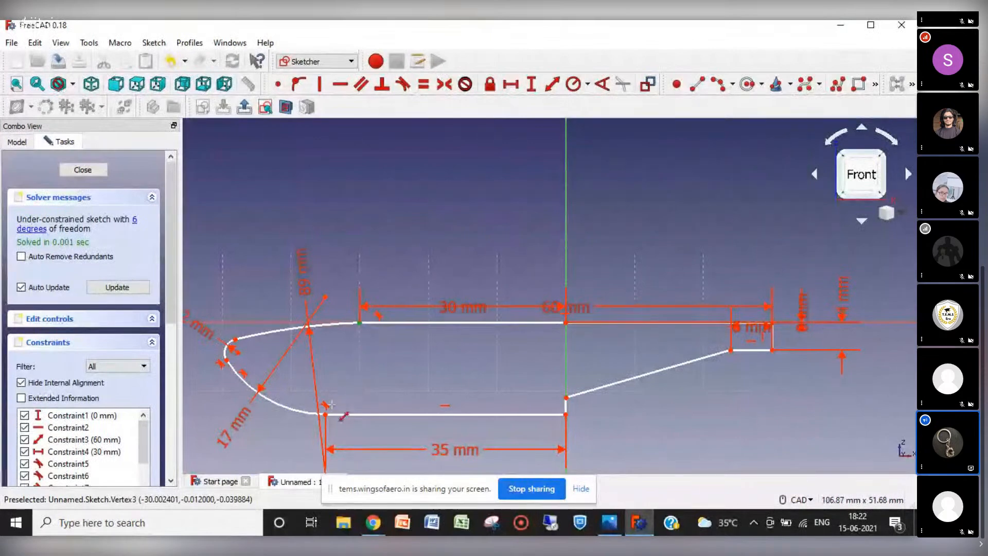
key(Escape)
key(Escape)
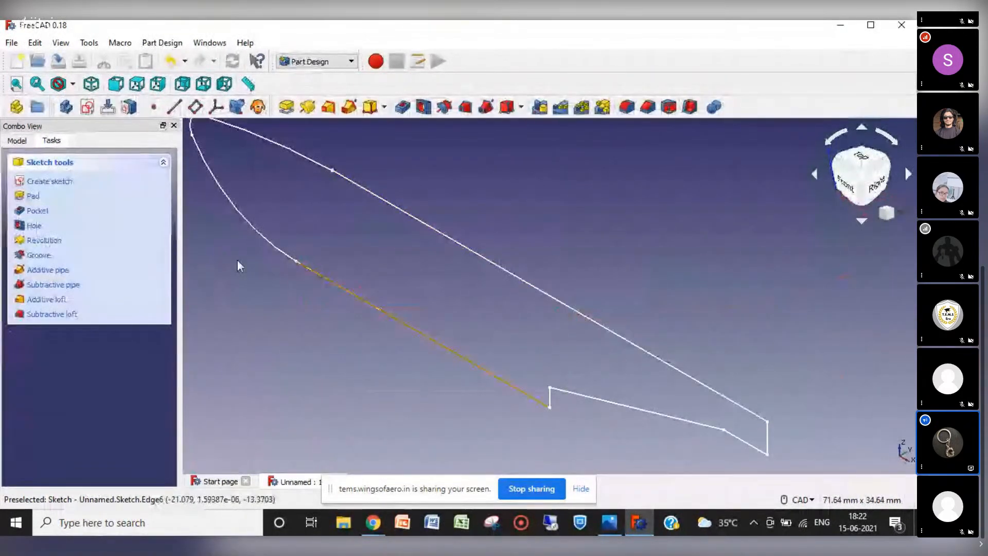
click(17, 141)
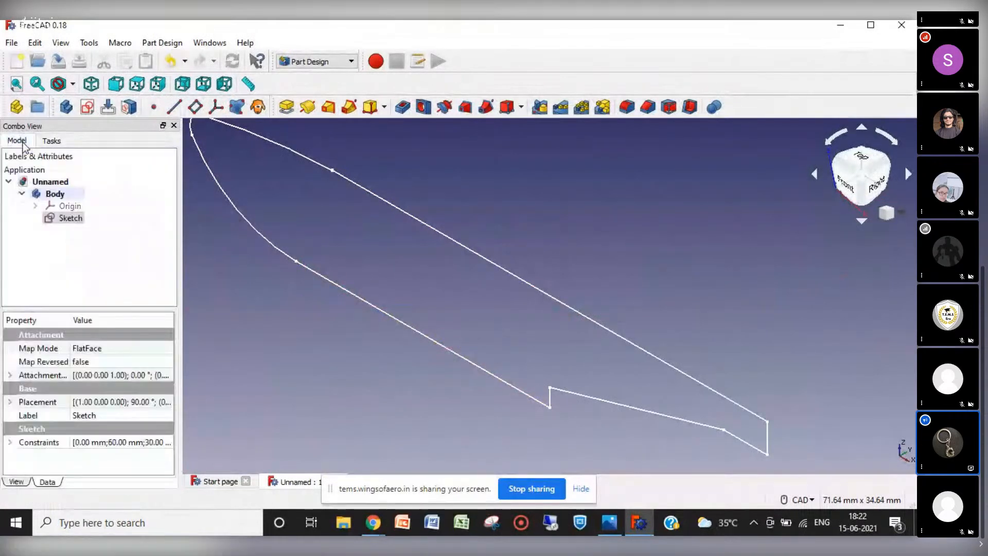
double_click(67, 220)
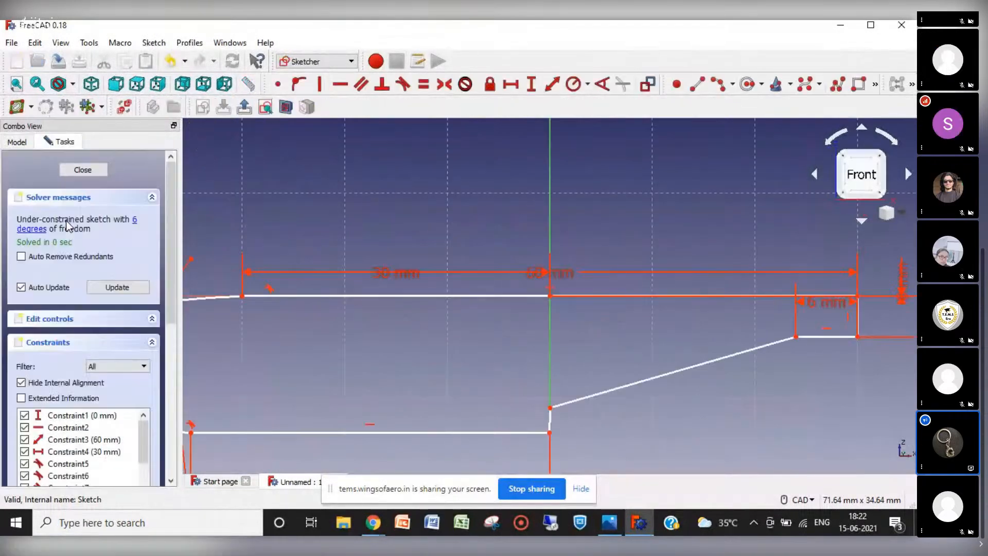
Set the vertical distance between the upper nose arc's front end and the start of the top line to 3 mm.
scroll(677, 412, down, 3)
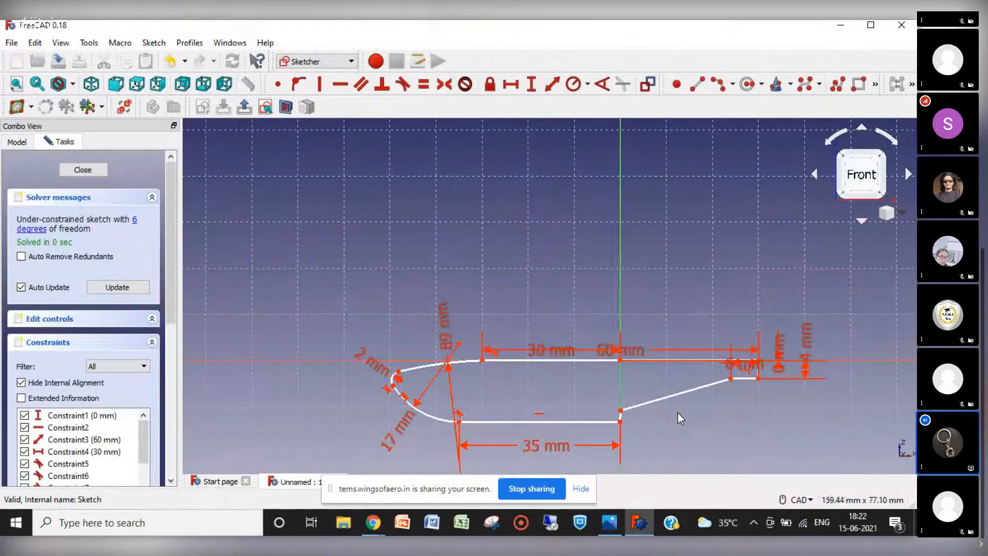
click(399, 374)
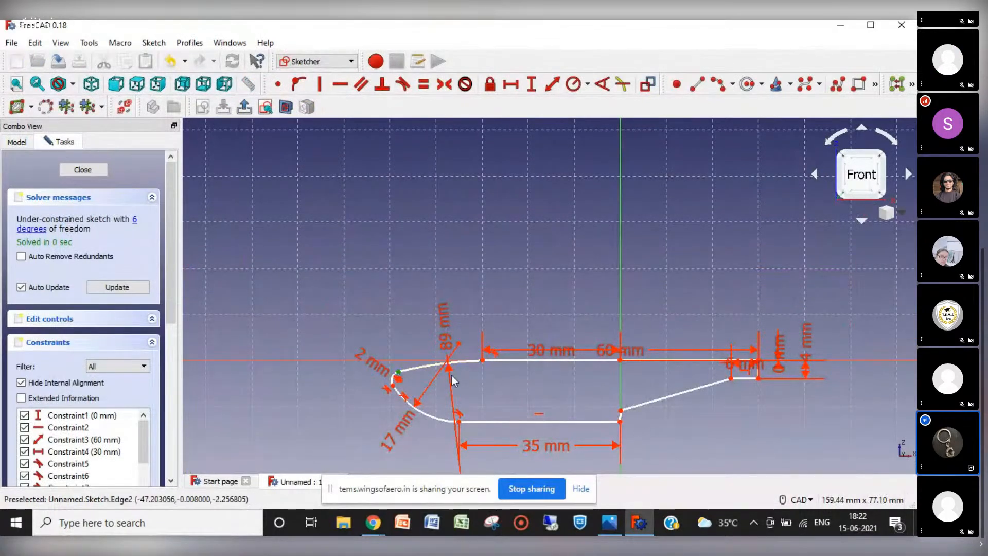
click(488, 351)
click(531, 84)
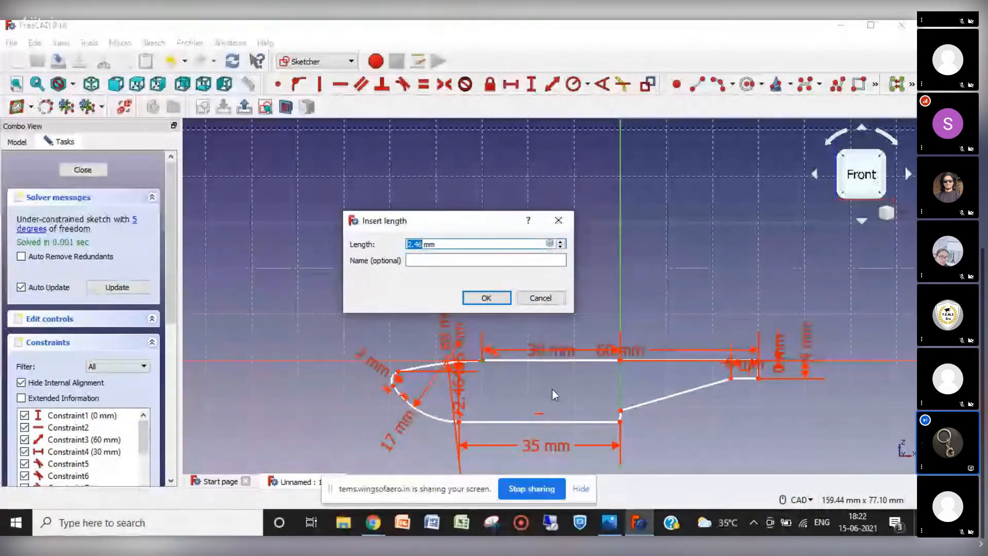
key(Return)
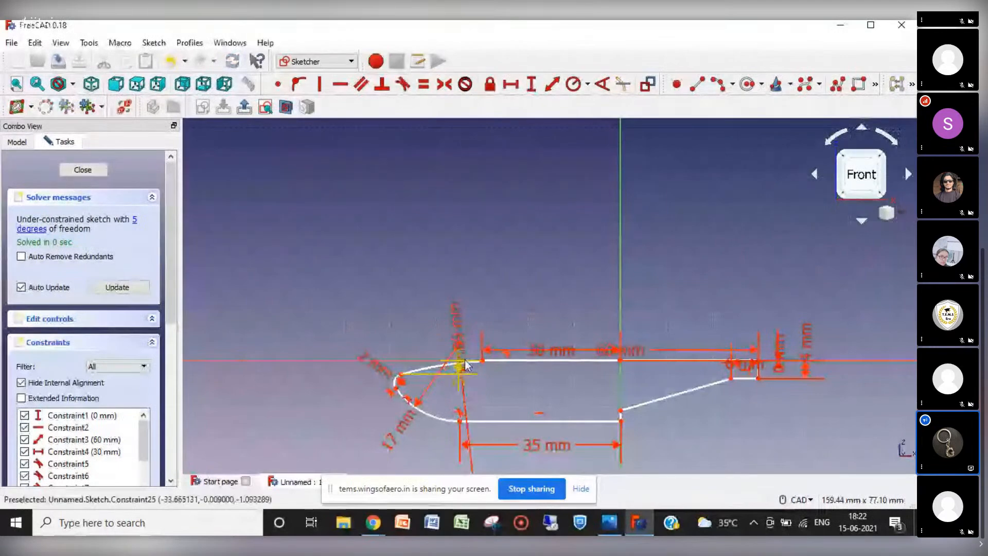
Move the 3 mm nose dimension label ahead of the float and spread out the tail's 6 mm and 0 mm labels.
drag(463, 369, 334, 366)
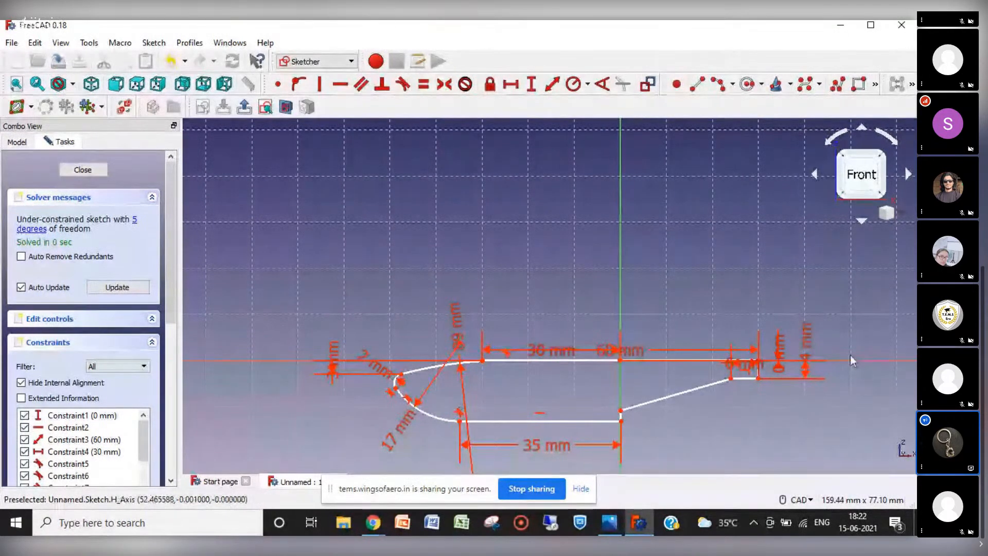
drag(757, 369, 748, 397)
drag(783, 343, 778, 321)
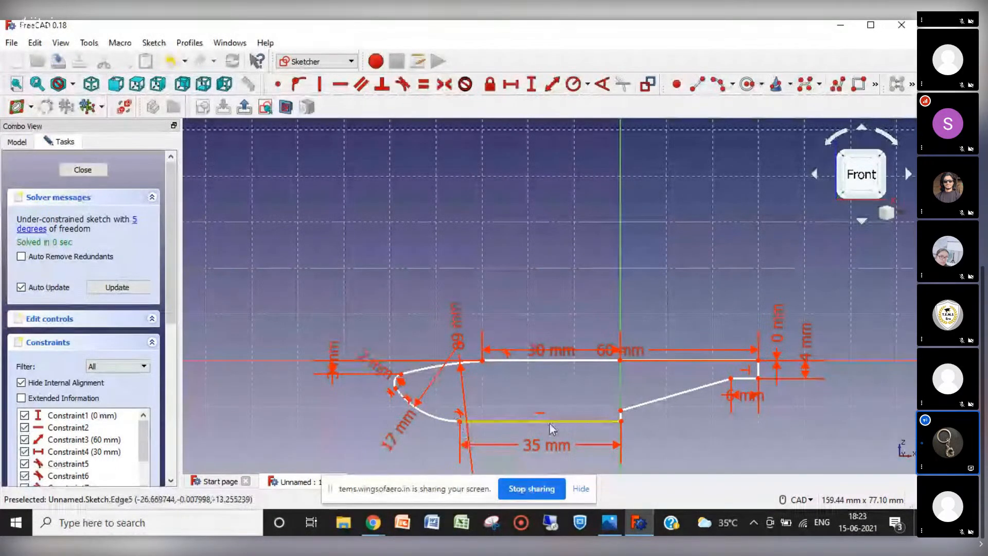
Set the length of the short step line on the float's underside to 2.5 mm and constrain it vertical.
click(621, 412)
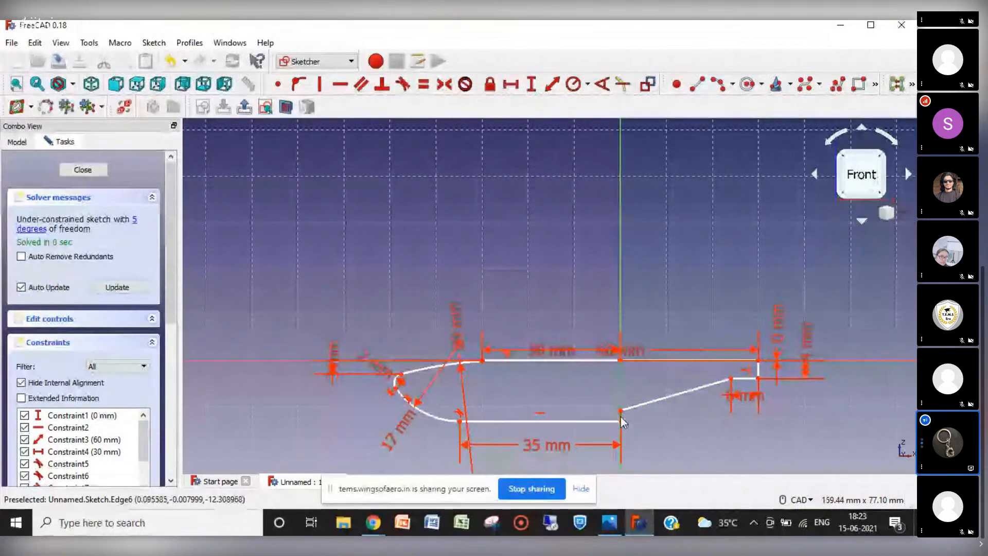
click(552, 84)
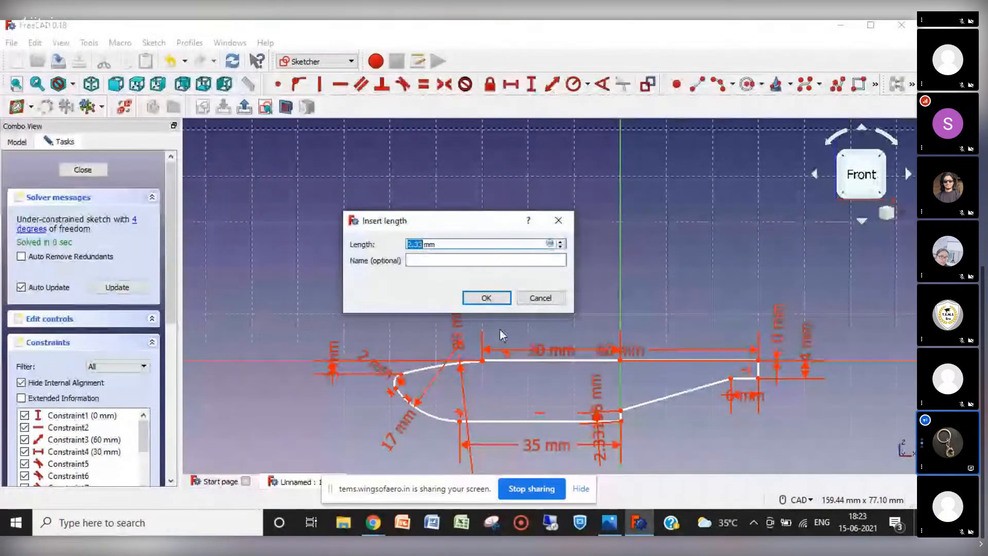
text(2.5)
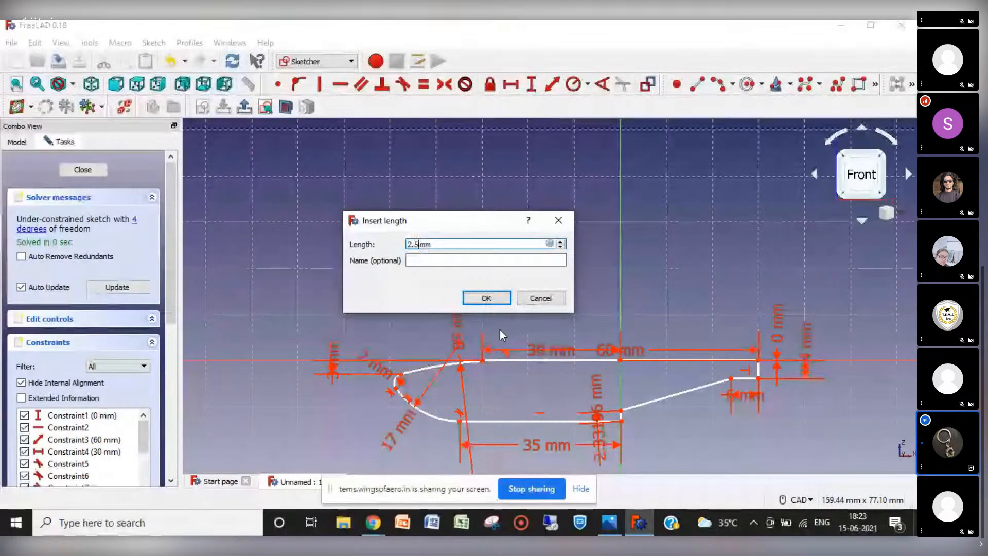
key(Return)
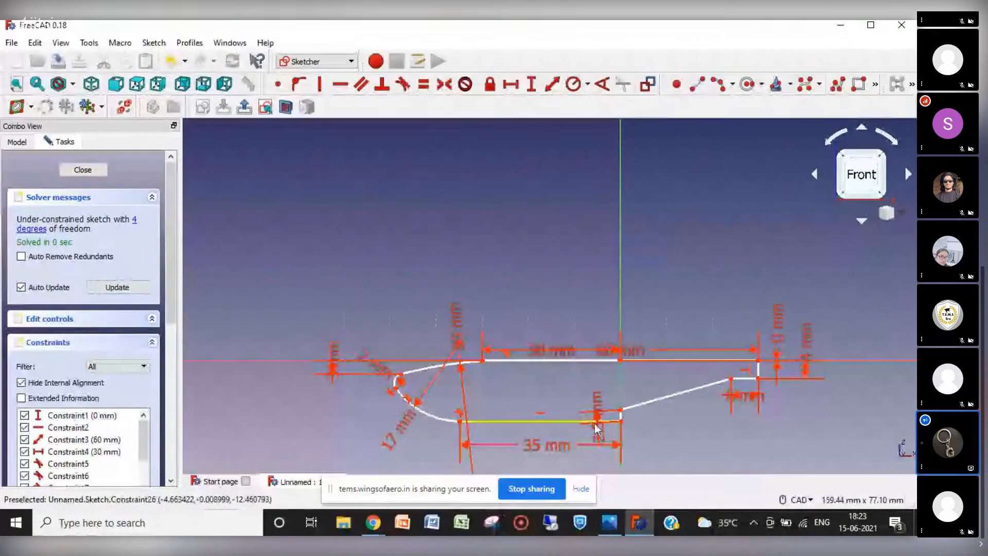
drag(595, 436, 669, 432)
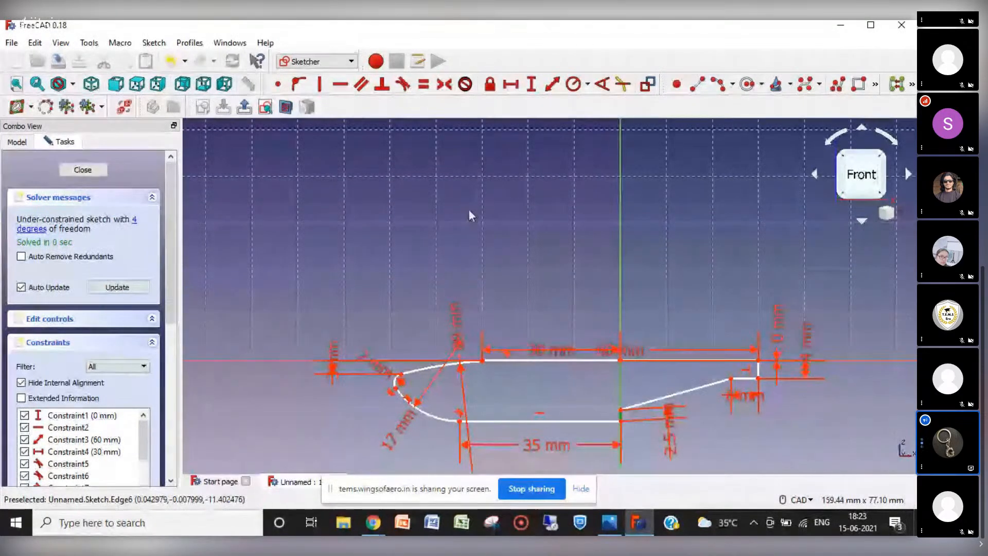
click(320, 84)
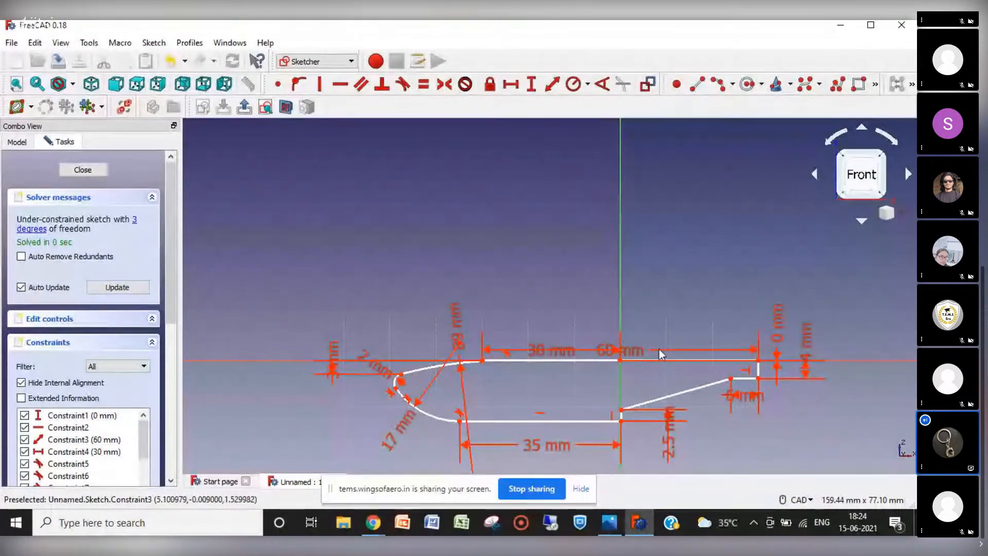
Rearrange the 60 mm length label and the radius labels of the three nose arcs so they no longer overlap.
drag(638, 355, 634, 324)
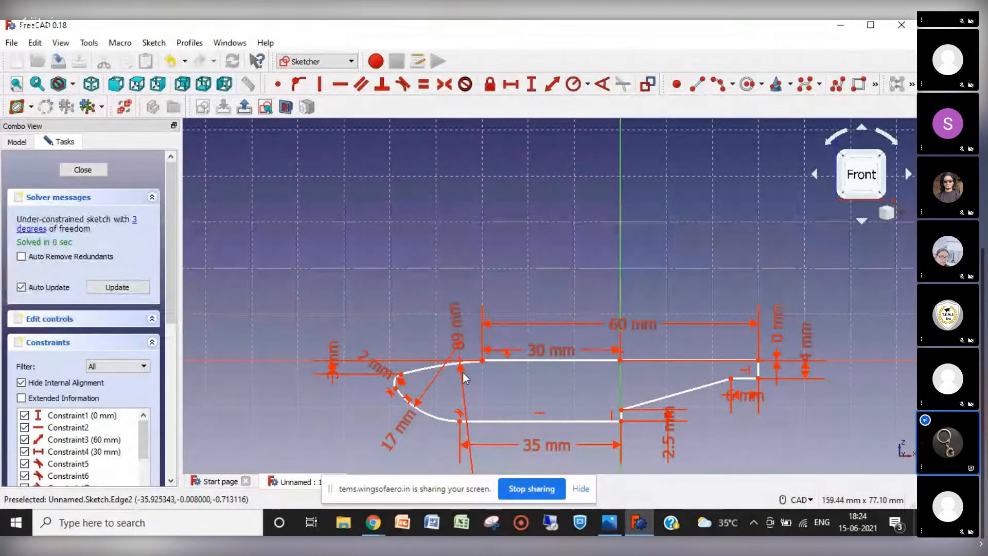
drag(458, 323, 406, 338)
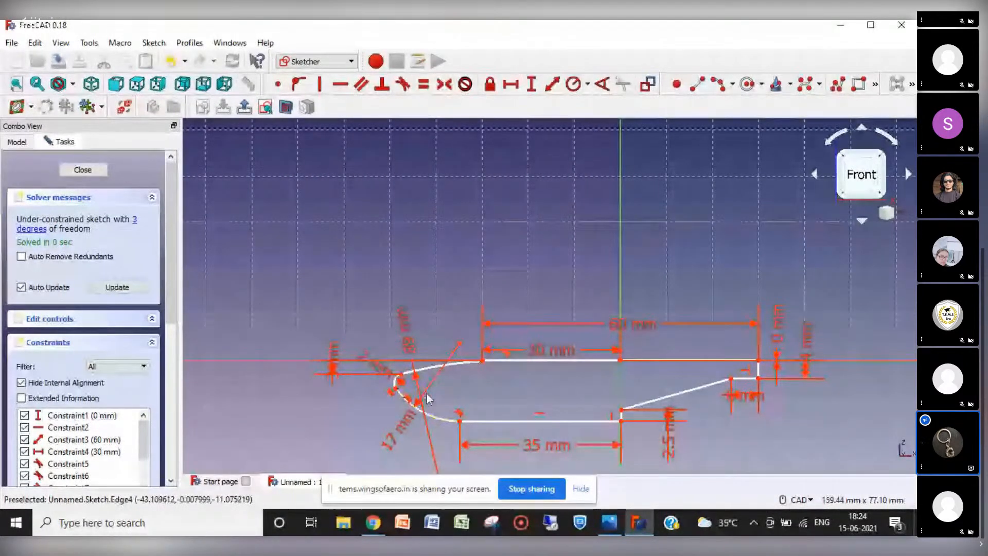
mouse_move(407, 419)
mouse_down()
mouse_move(434, 406)
mouse_move(426, 395)
mouse_move(406, 432)
mouse_move(399, 427)
mouse_move(412, 414)
mouse_move(416, 447)
mouse_move(443, 449)
mouse_move(432, 463)
mouse_up()
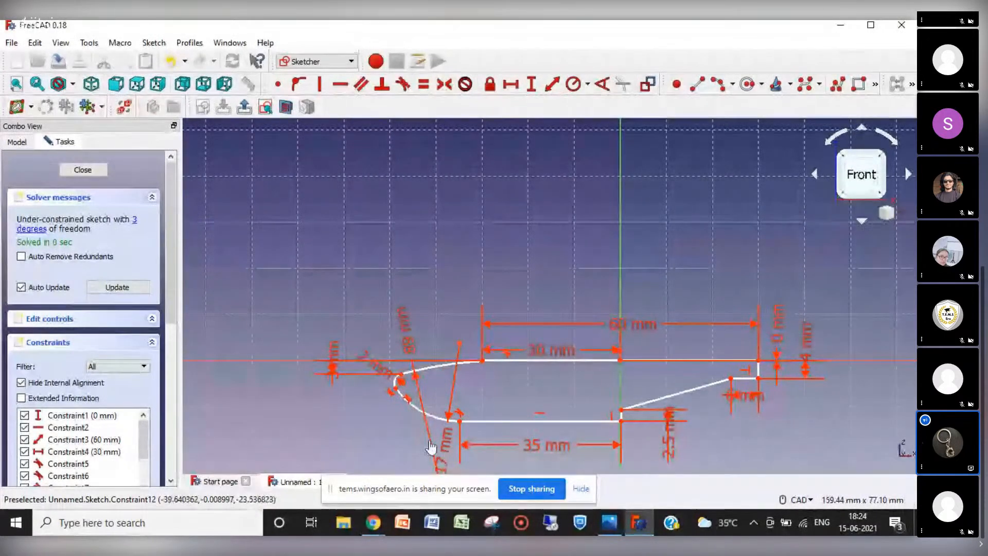
mouse_move(405, 335)
mouse_down()
mouse_move(420, 325)
mouse_move(391, 333)
mouse_move(401, 326)
mouse_up()
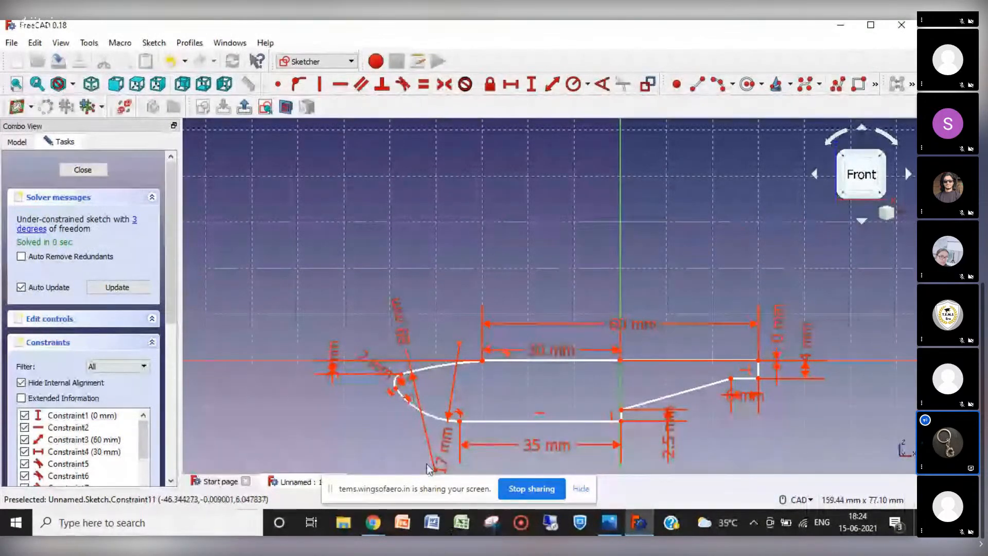
drag(379, 368, 349, 398)
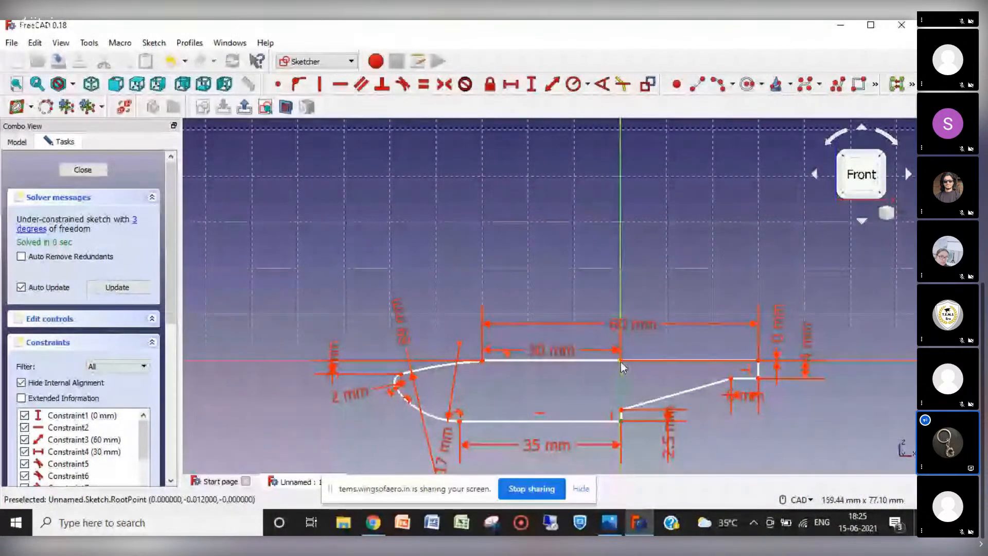
Set the vertical distance from the origin to the bottom end of the step to 13 mm.
click(531, 85)
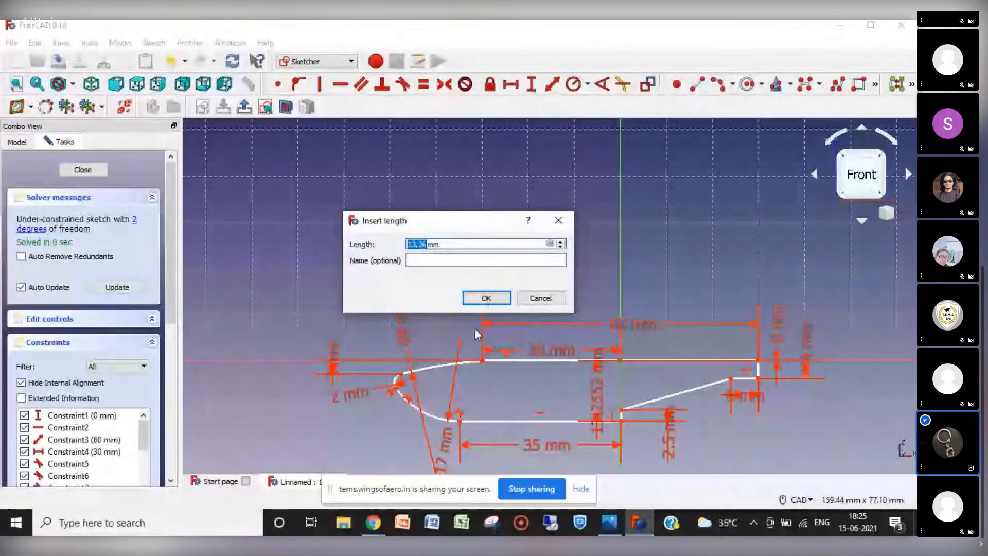
text(13)
key(Return)
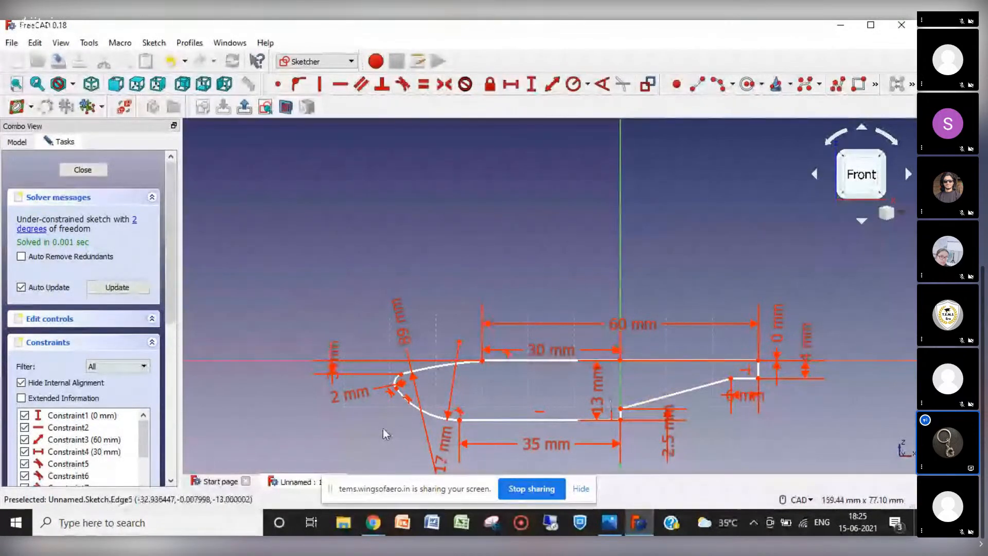
Set the horizontal distance from the origin to the lower end of the small nose arc to 48 mm.
click(396, 390)
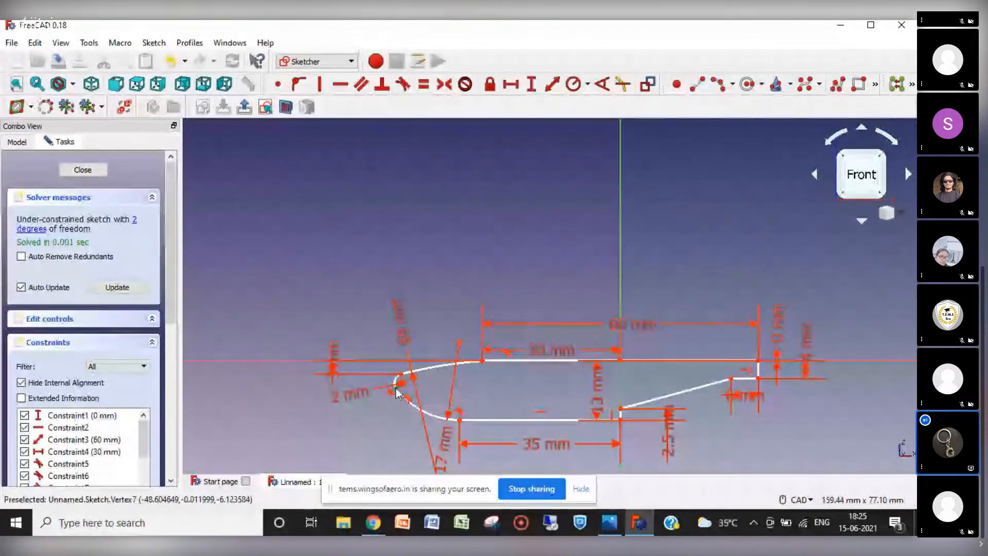
click(621, 361)
click(511, 85)
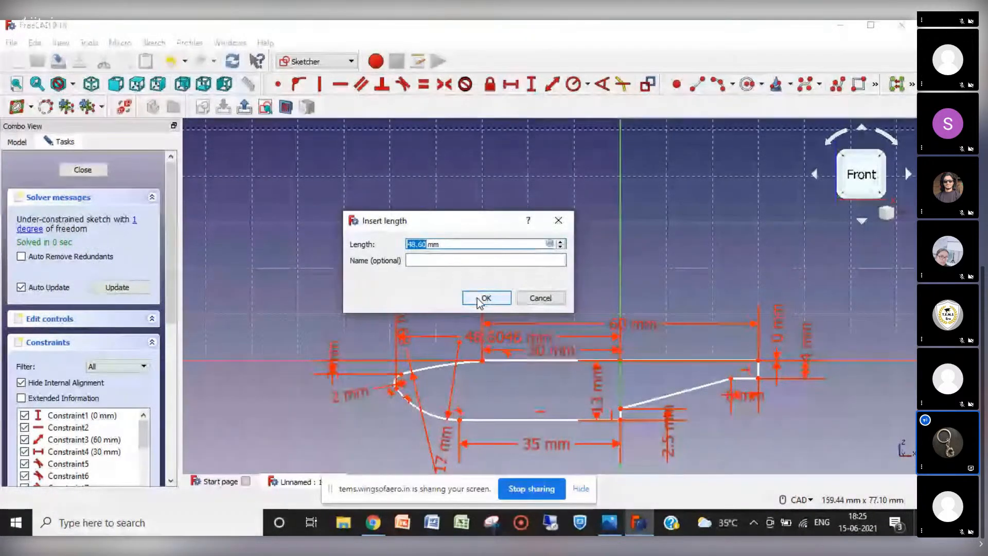
text(48)
click(477, 299)
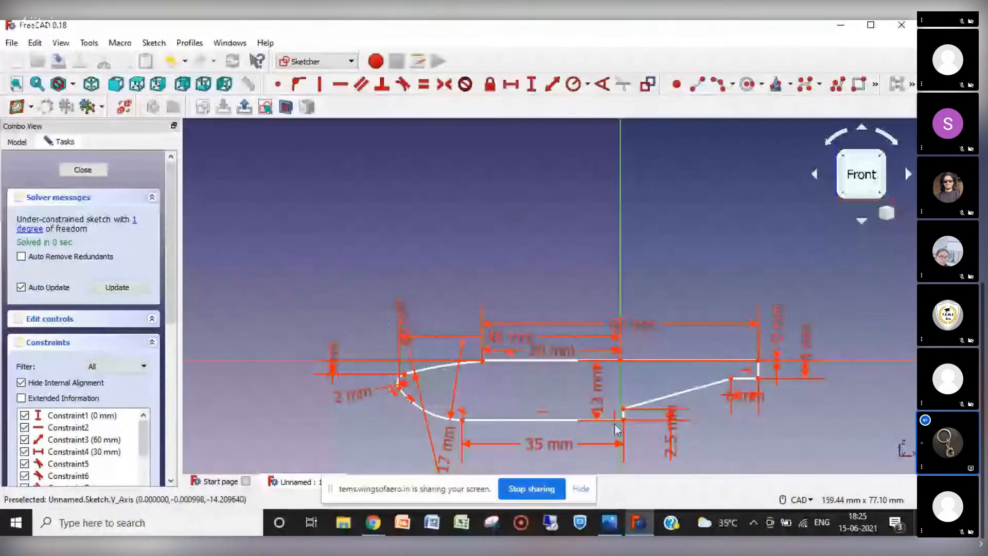
Constrain the horizontal distance from the origin to the front end of the float's bottom line at 34.34 mm.
click(462, 420)
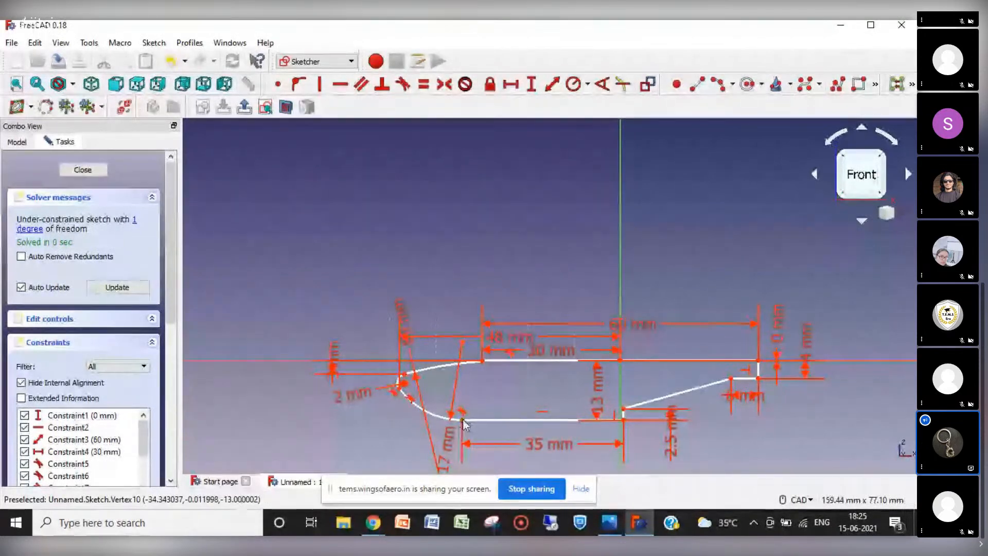
click(621, 360)
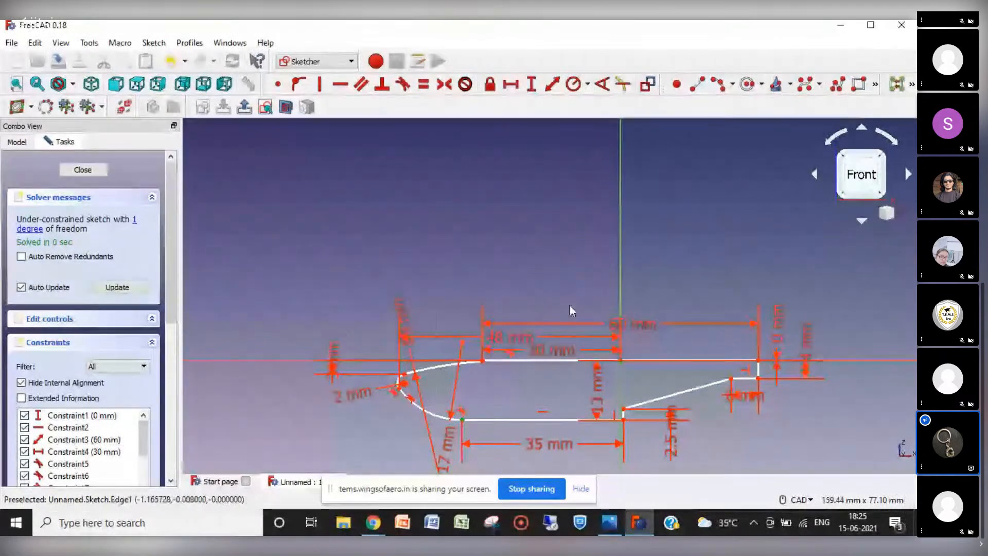
click(511, 84)
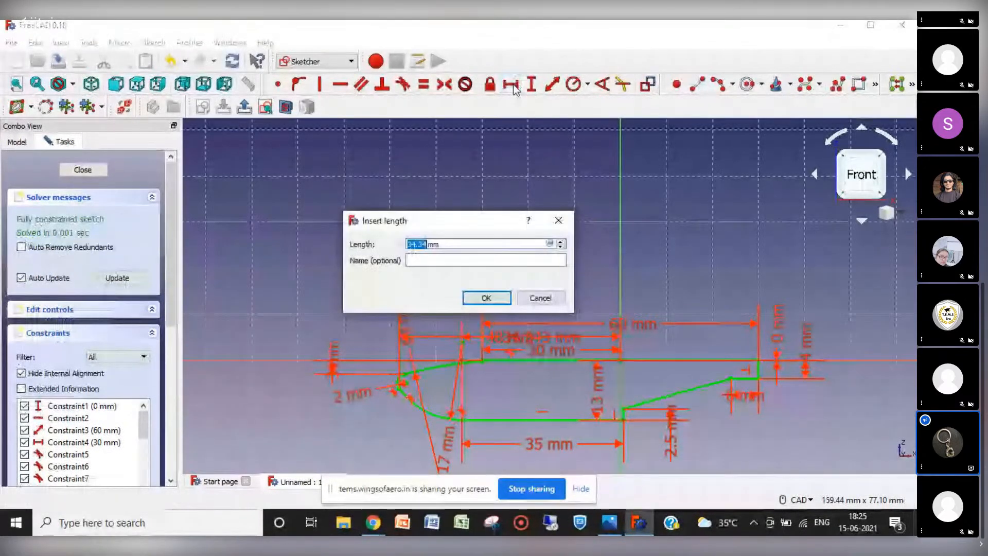
click(486, 297)
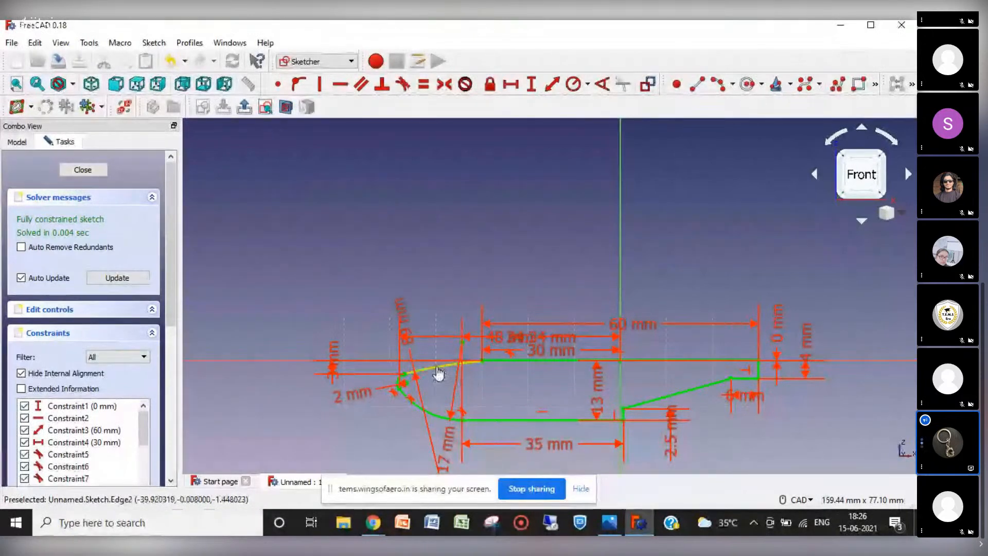
drag(439, 370, 441, 371)
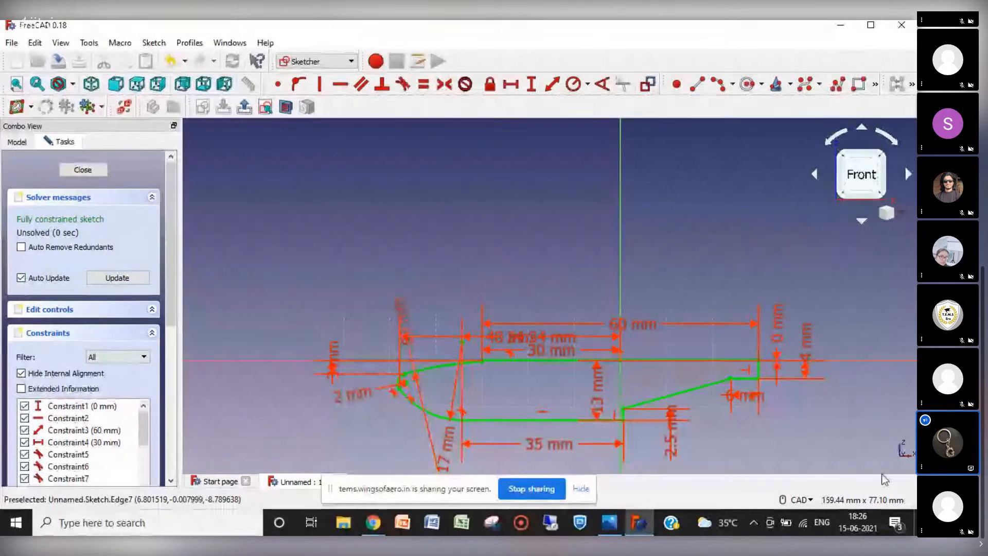
Close the float profile sketch and try to pad it 10 mm.
click(82, 170)
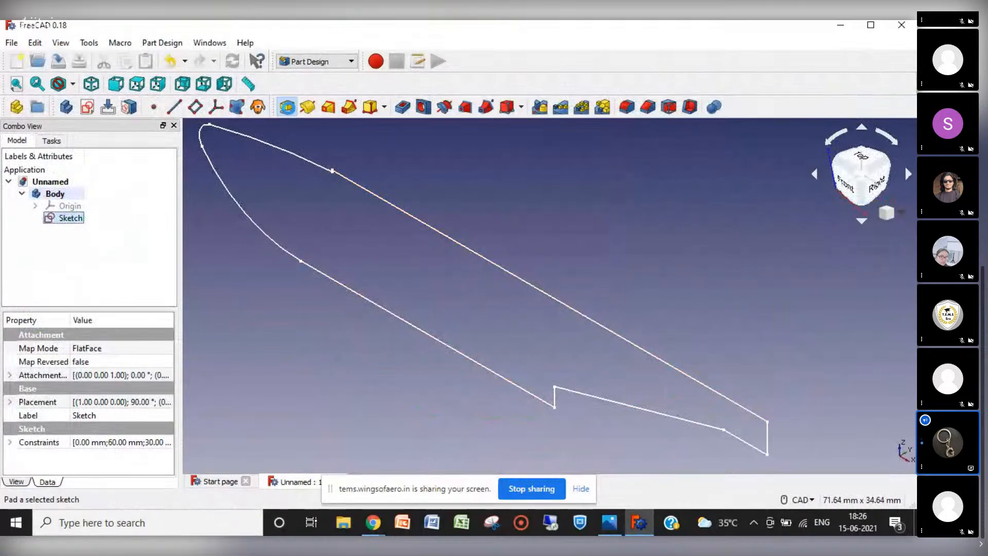
click(287, 107)
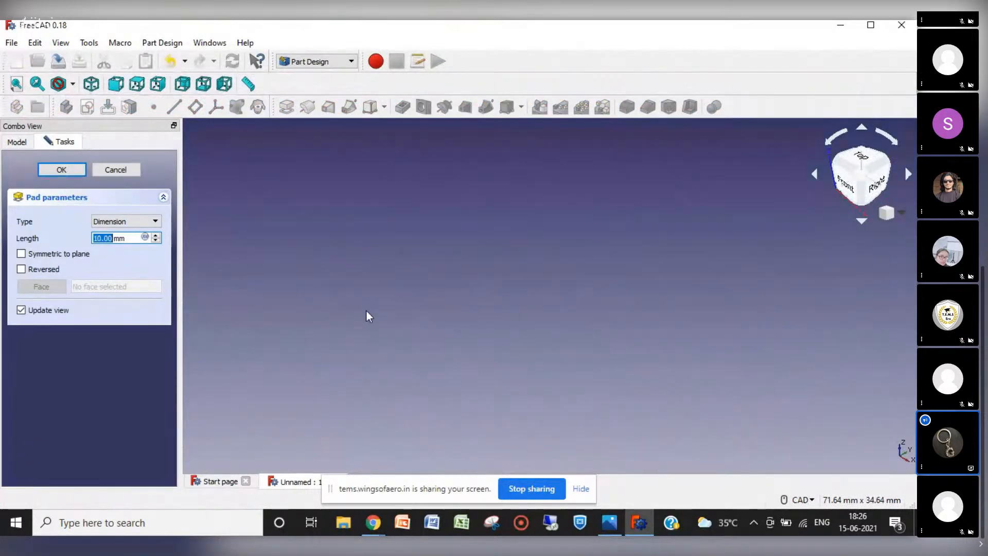
click(902, 212)
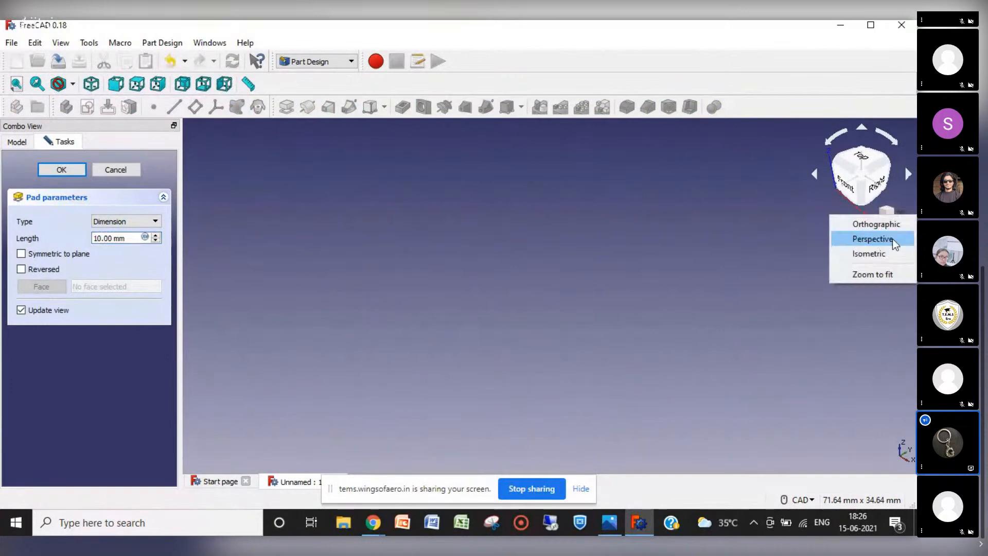
click(882, 275)
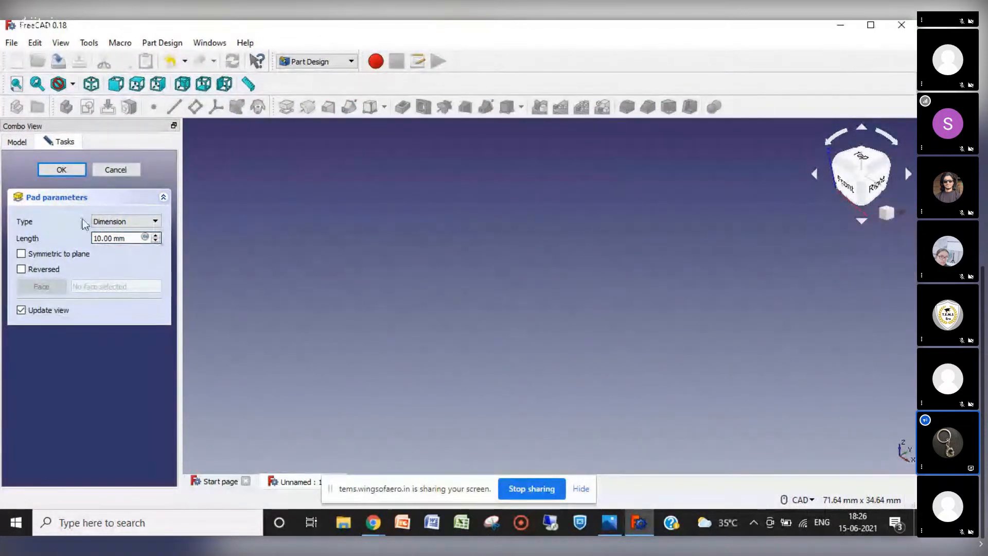
click(60, 173)
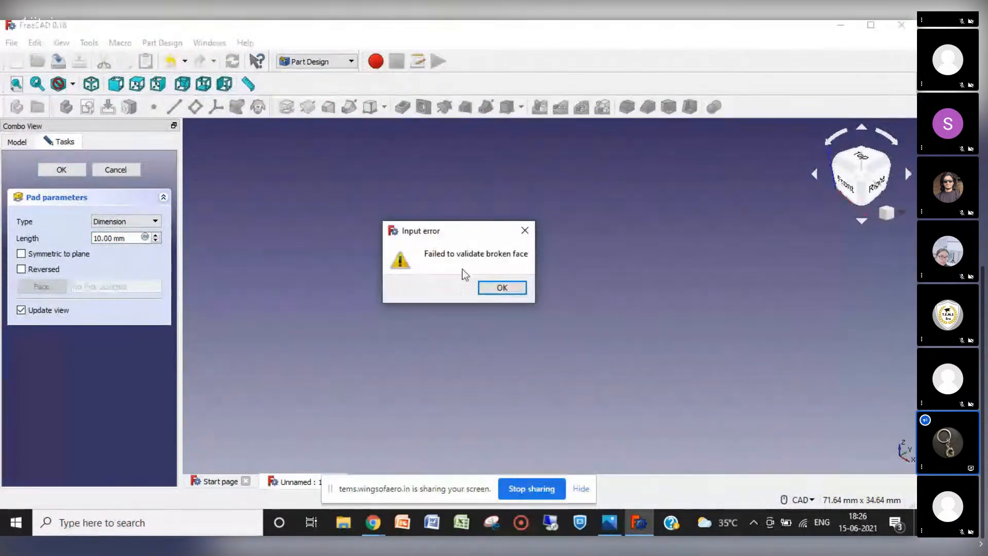
click(499, 290)
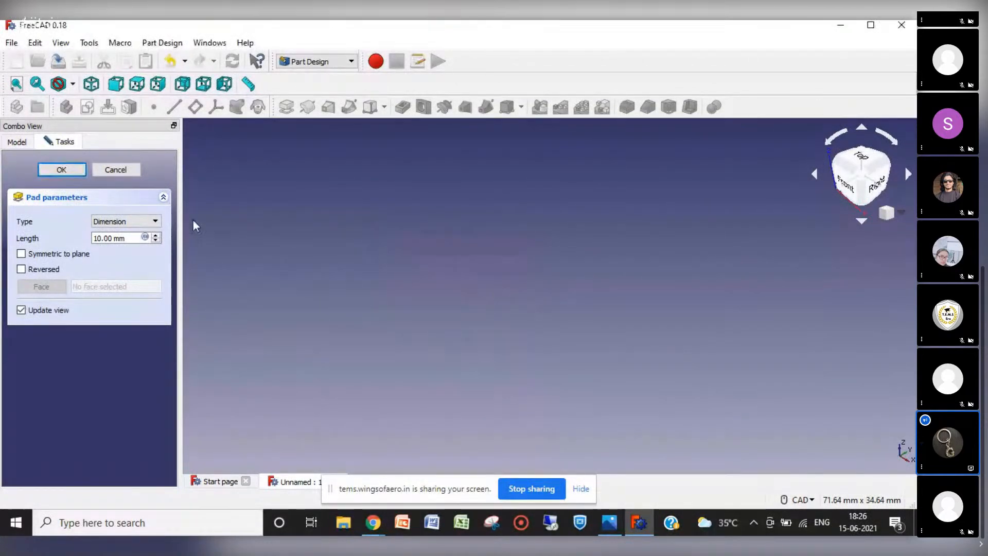
click(115, 170)
Reopen the sketch, try to join the upper nose arc's end to the top line's front end, and delete the resulting tangency constraint.
double_click(67, 218)
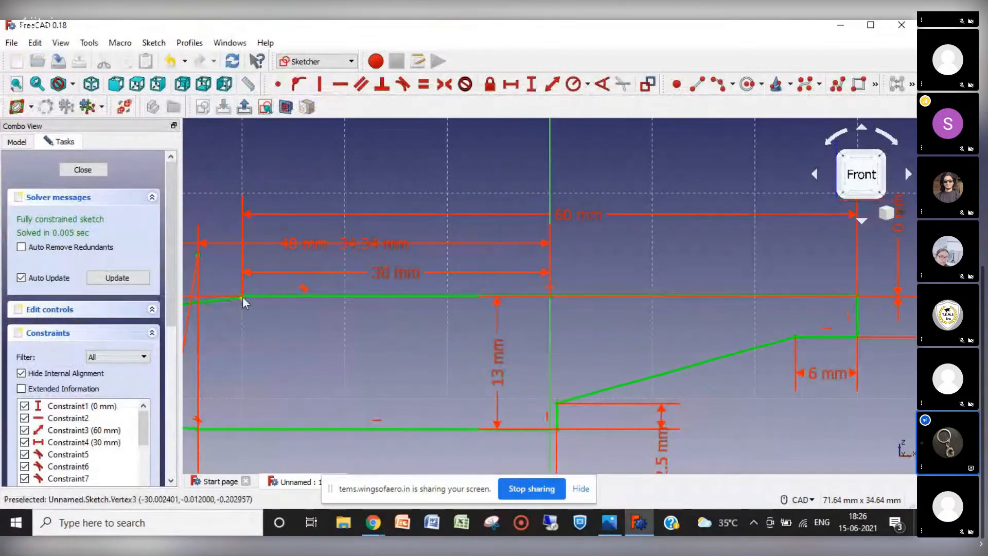
scroll(241, 298, up, 5)
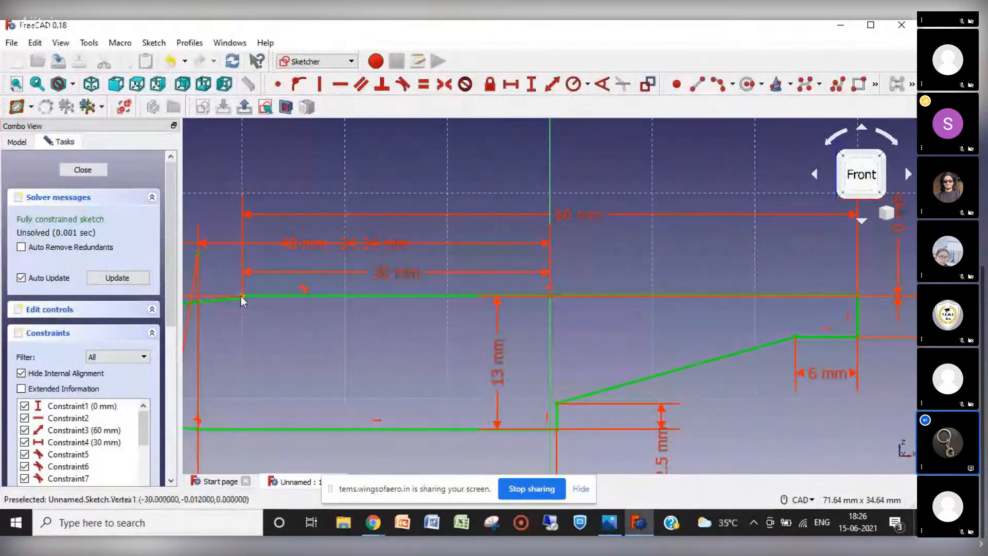
scroll(242, 298, up, 3)
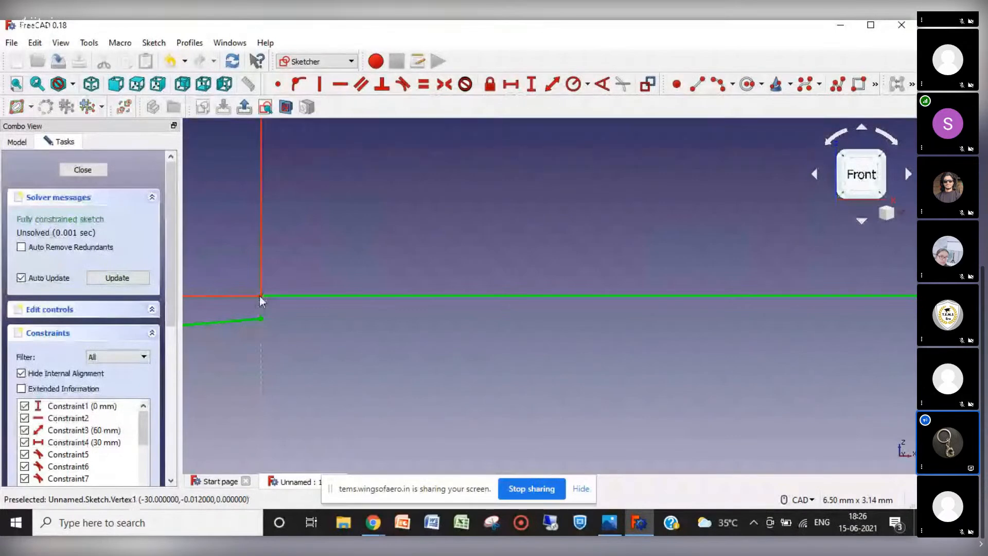
click(261, 323)
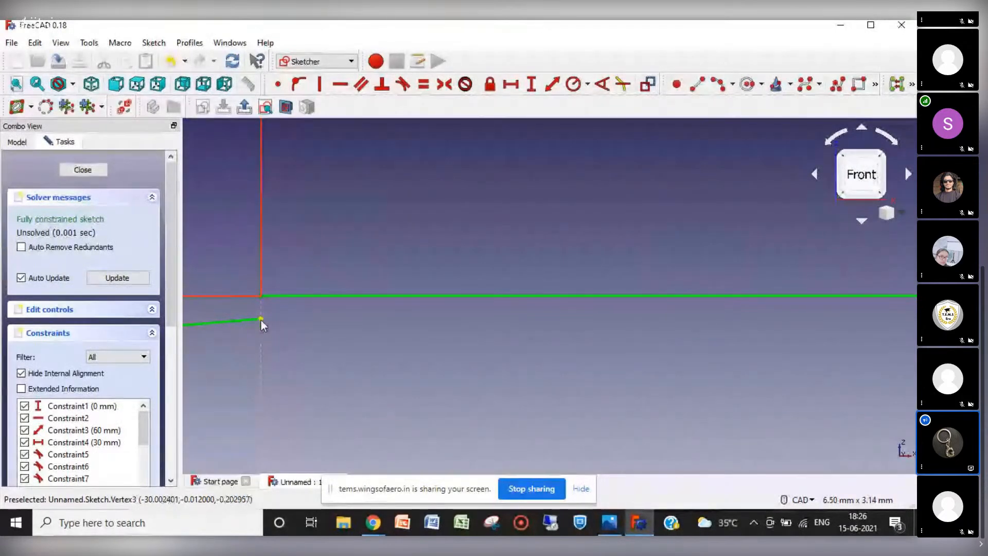
click(278, 85)
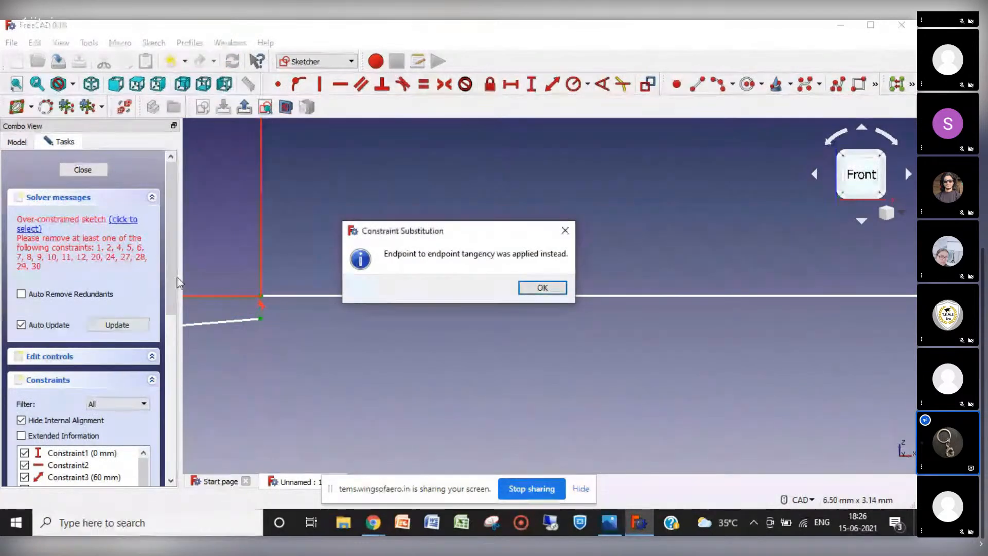
click(542, 288)
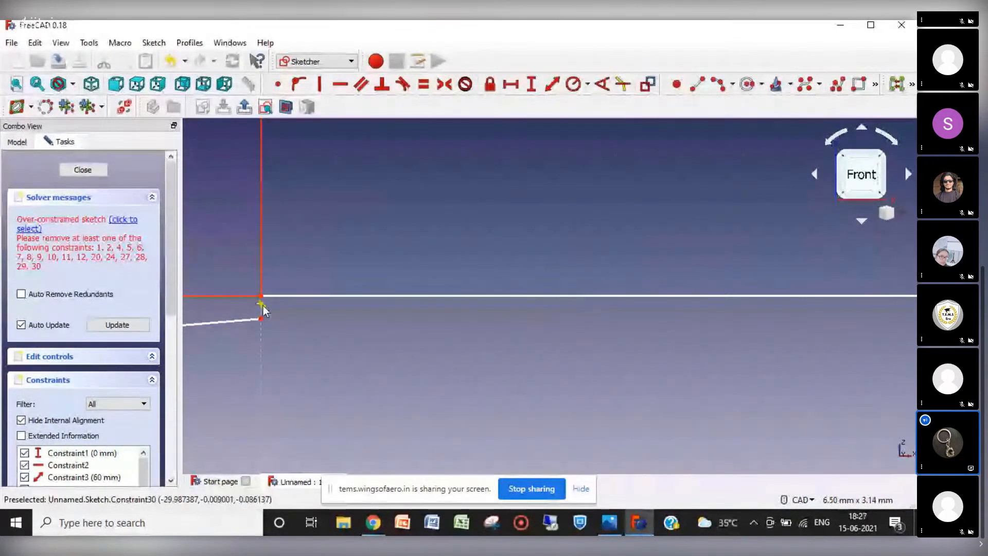
key(Delete)
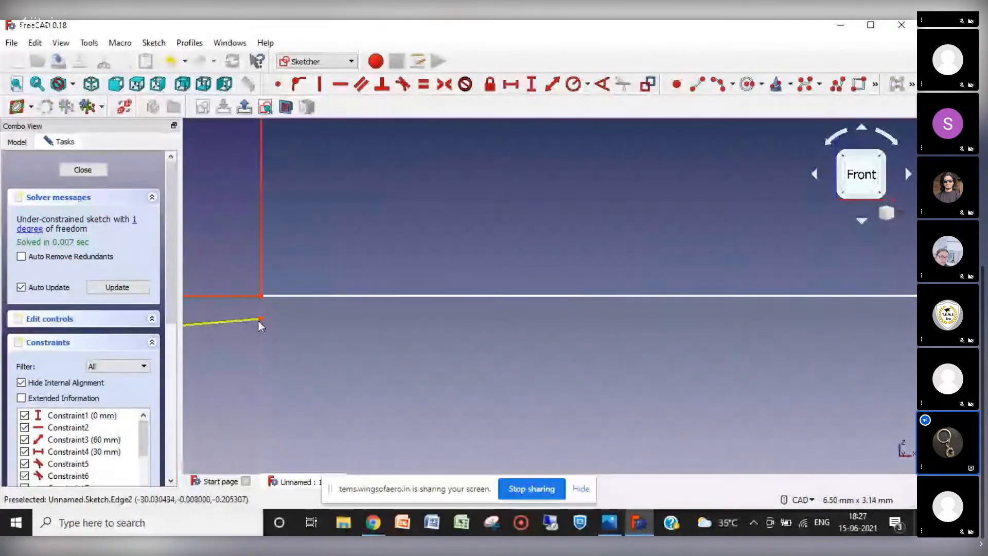
Reapply the coincident constraint between the upper nose arc and the top line, and delete all conflicting constraints listed by the solver.
click(261, 319)
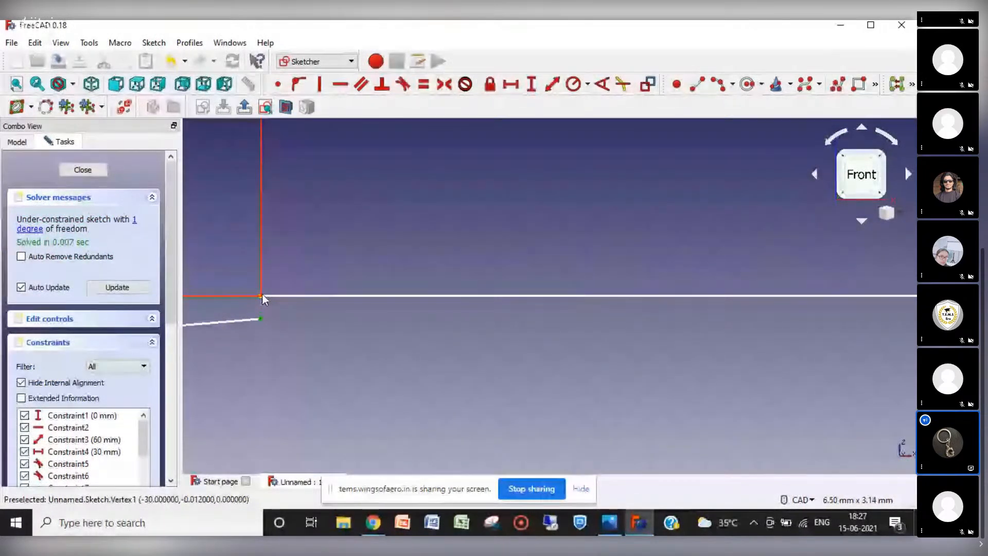
click(262, 296)
click(278, 83)
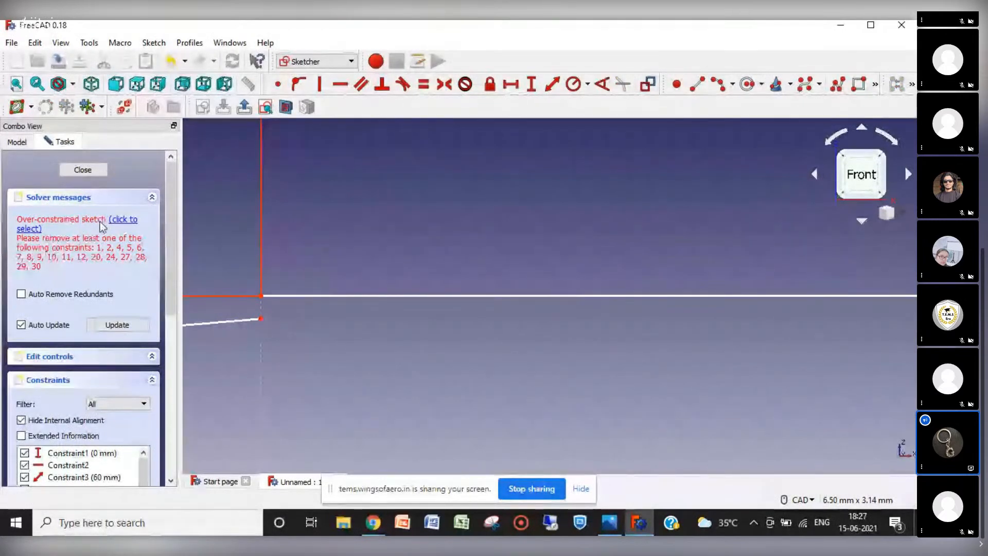
click(124, 224)
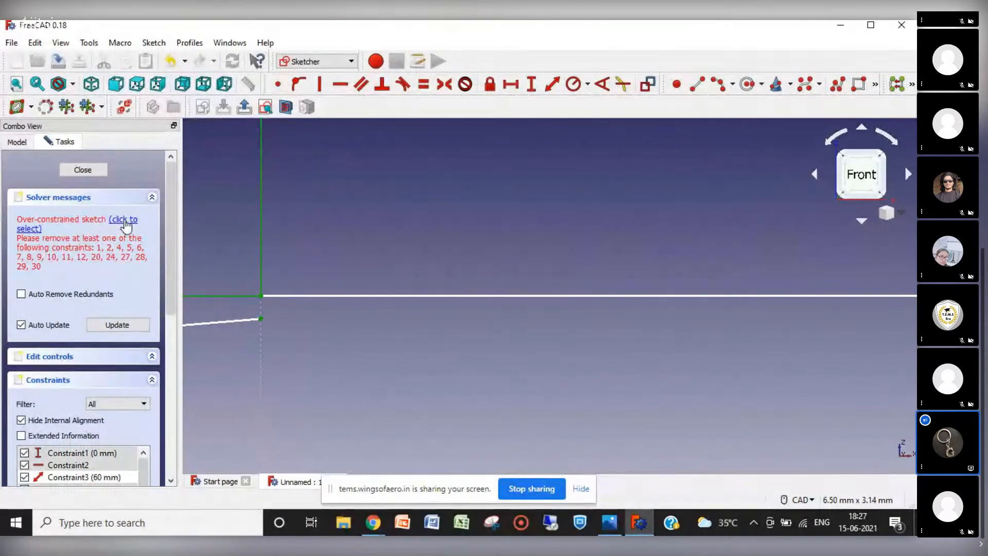
key(Delete)
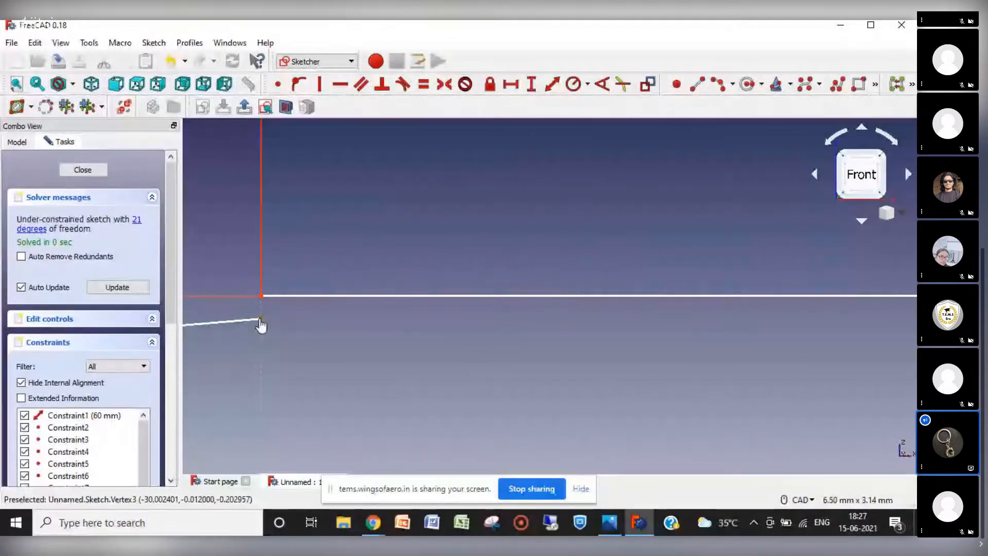
Make the upper nose arc's rear end coincident with the top line's front end and close the sketch.
click(261, 295)
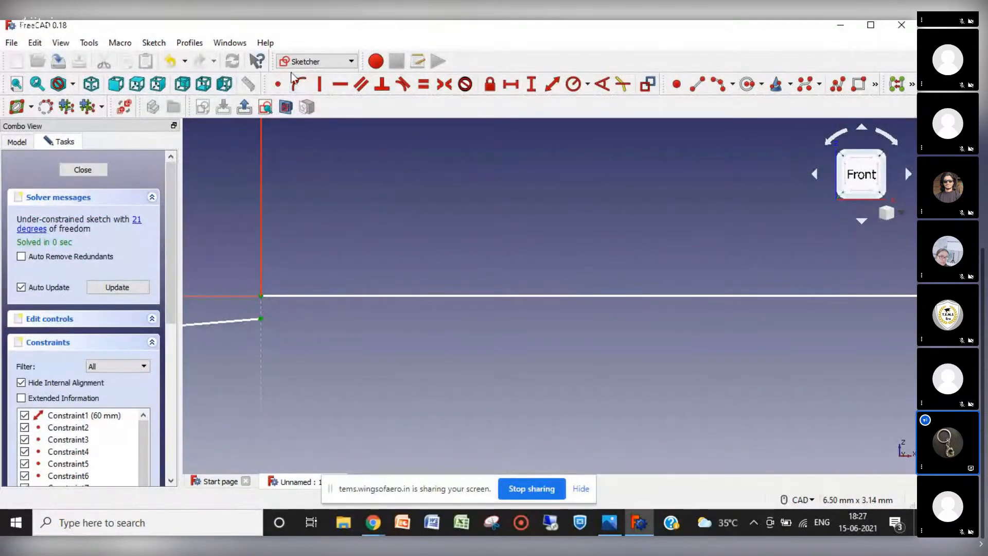
click(280, 88)
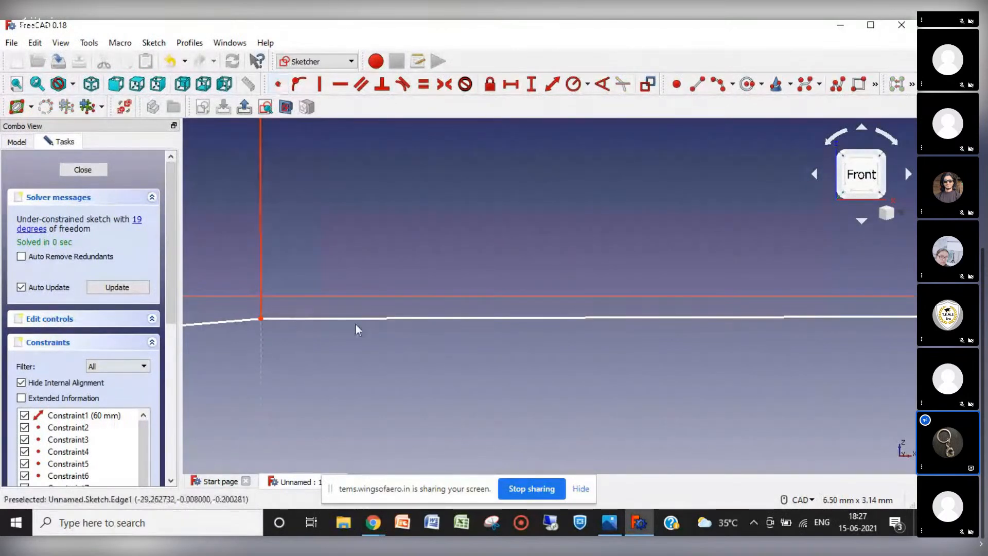
key(Escape)
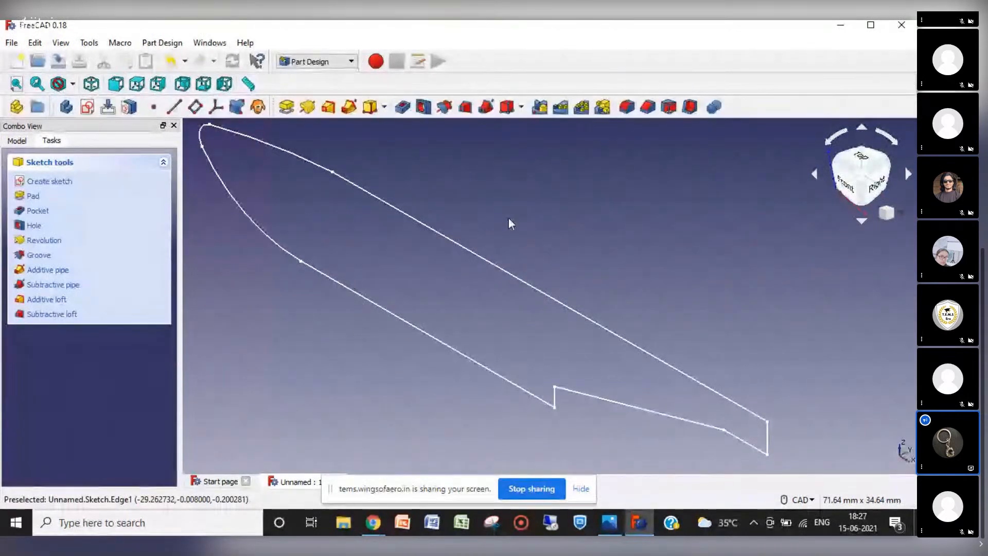
Try padding the rejoined float profile, cancel the pad, and select the small nose arc for checking.
click(17, 140)
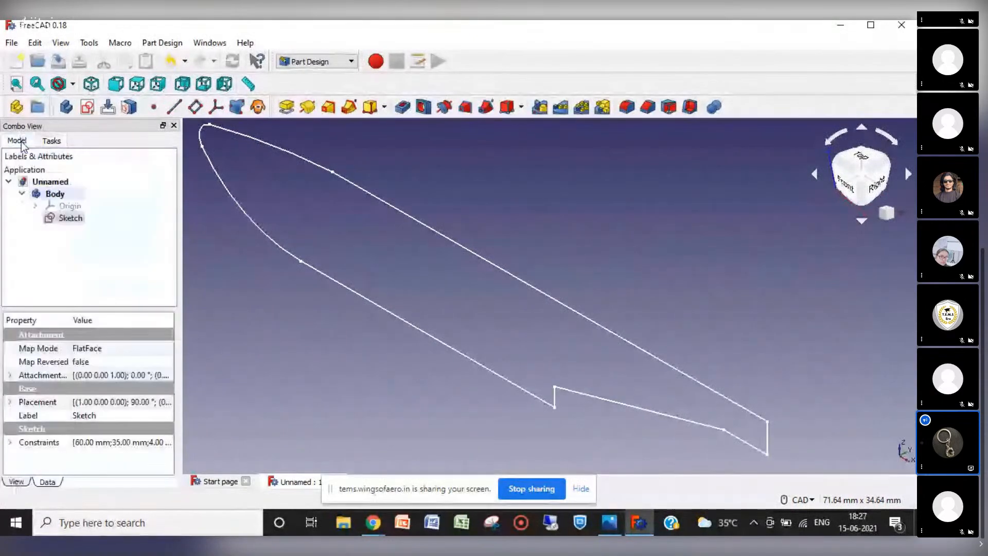
click(286, 107)
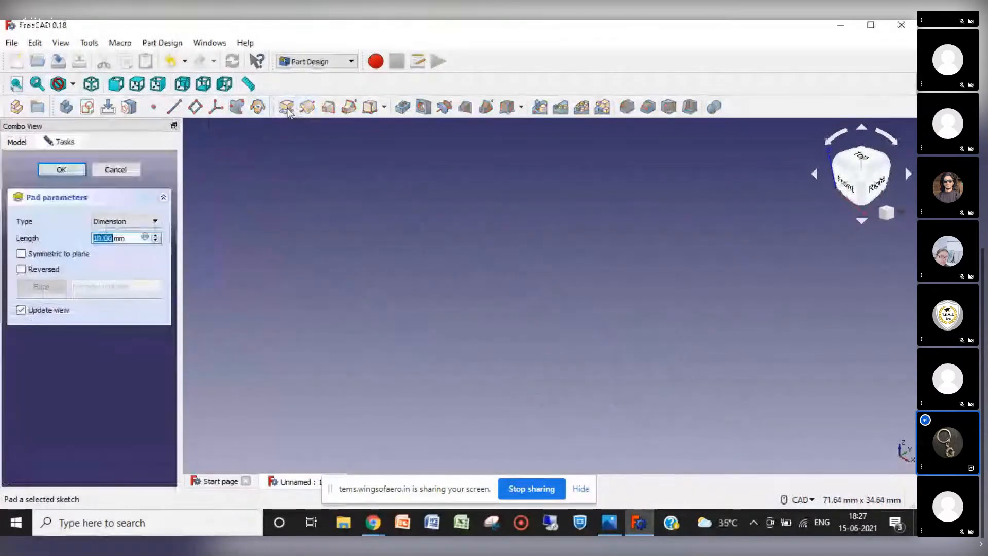
click(123, 172)
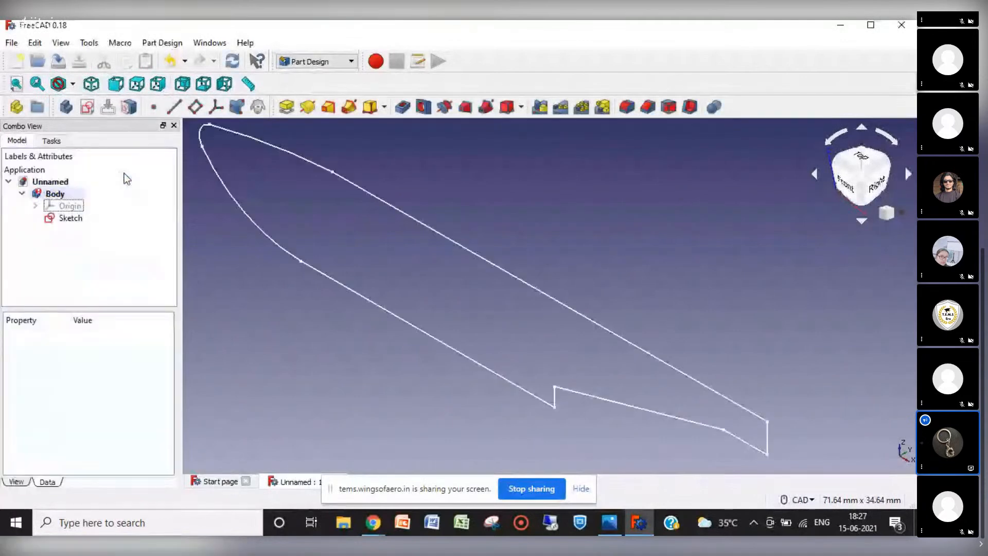
click(205, 126)
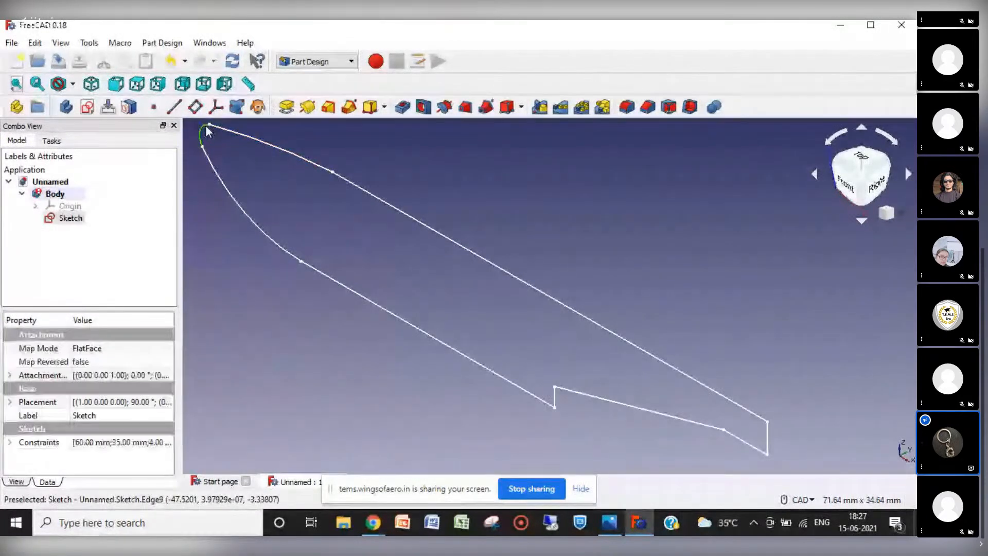
Reopen the sketch, pull the upper nose arc's front end off the small nose arc, and make the two endpoints coincident.
double_click(70, 218)
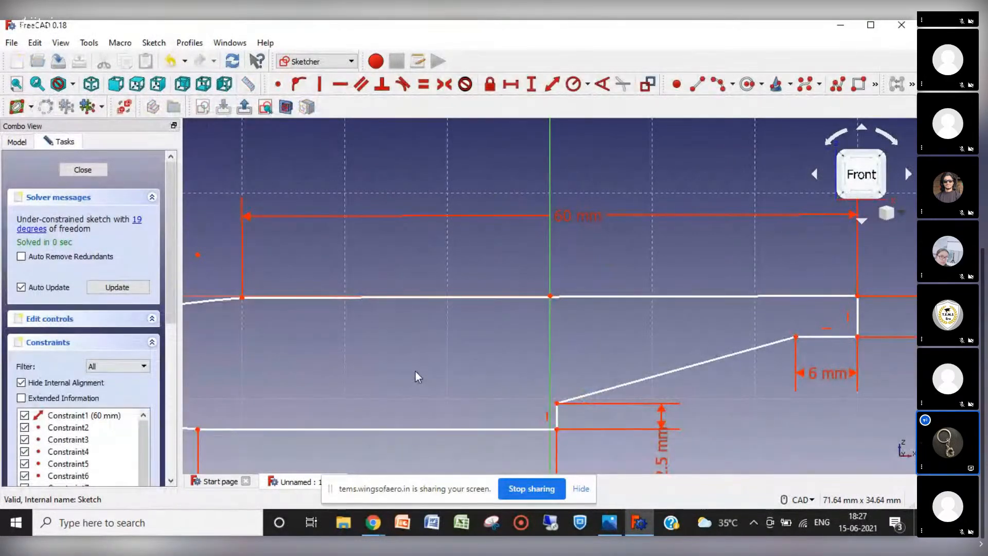
key(Right)
key(Right)
key(Right)
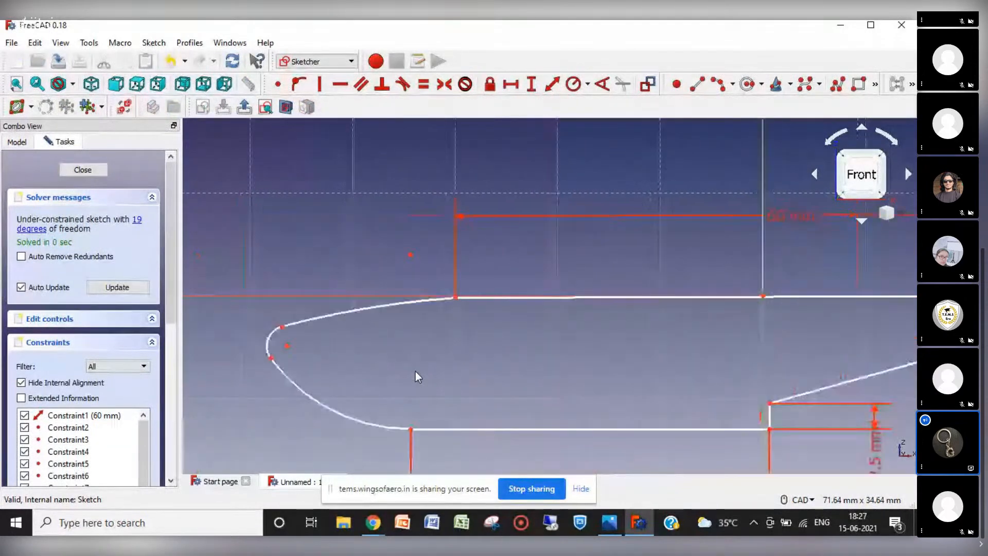
scroll(292, 335, up, 10)
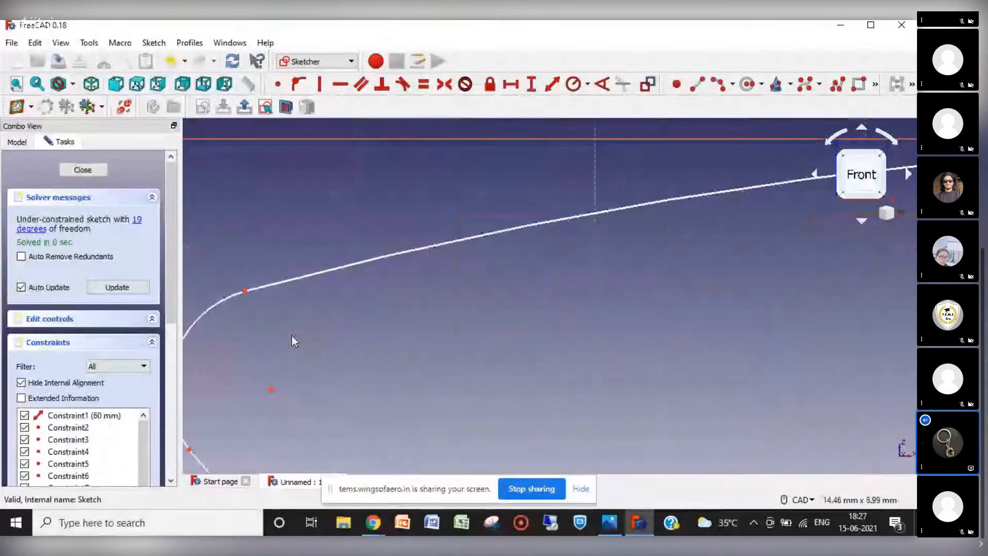
scroll(222, 284, up, 8)
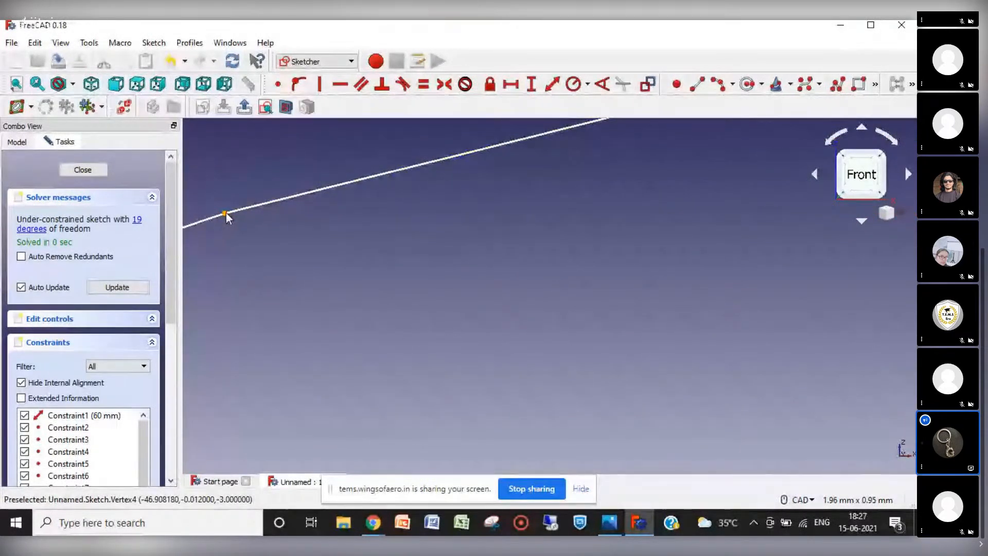
mouse_move(233, 211)
mouse_down()
mouse_move(236, 229)
mouse_move(227, 225)
mouse_up()
click(228, 224)
click(224, 212)
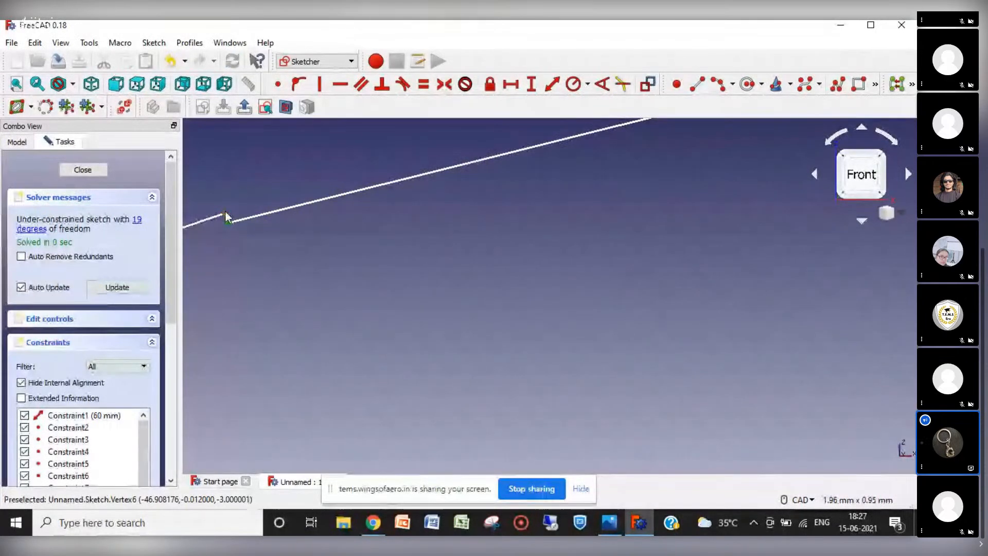
click(279, 84)
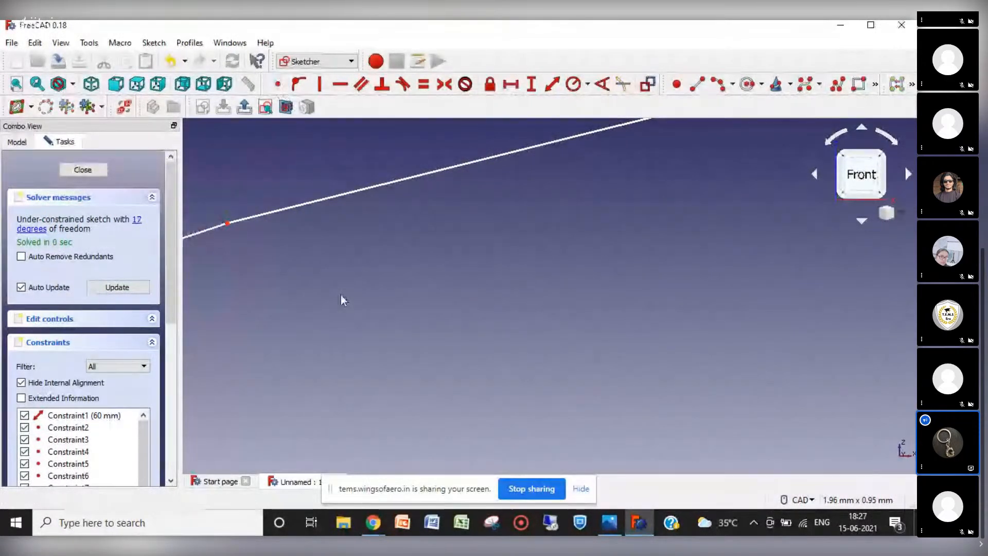
Pull the small nose arc's lower end off the lower nose arc and make the two endpoints coincident.
scroll(352, 305, down, 5)
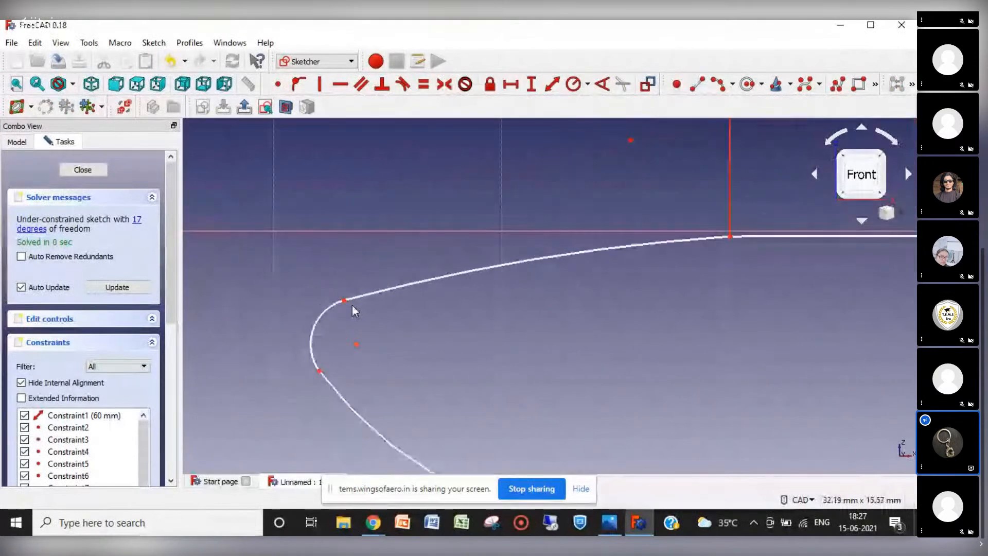
drag(301, 324, 303, 328)
click(320, 371)
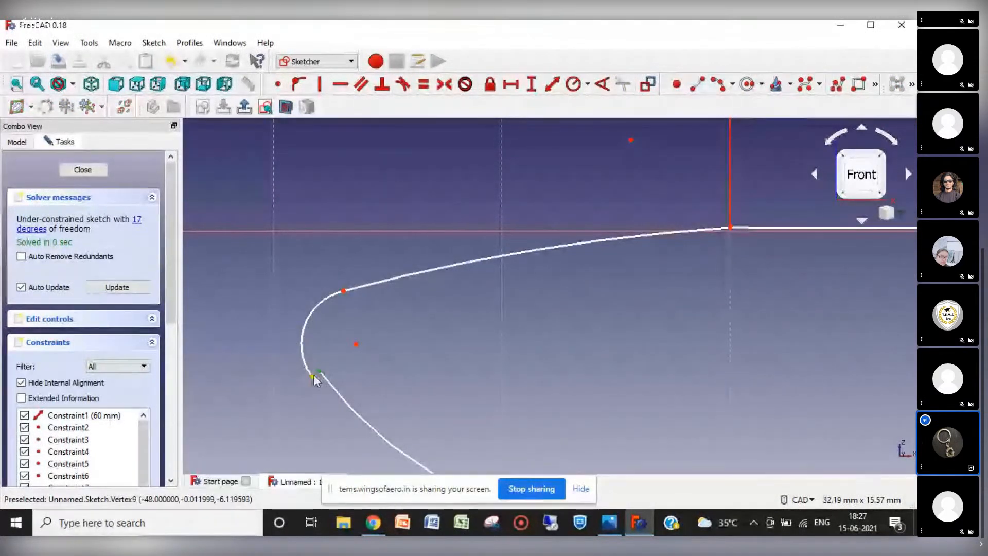
click(311, 376)
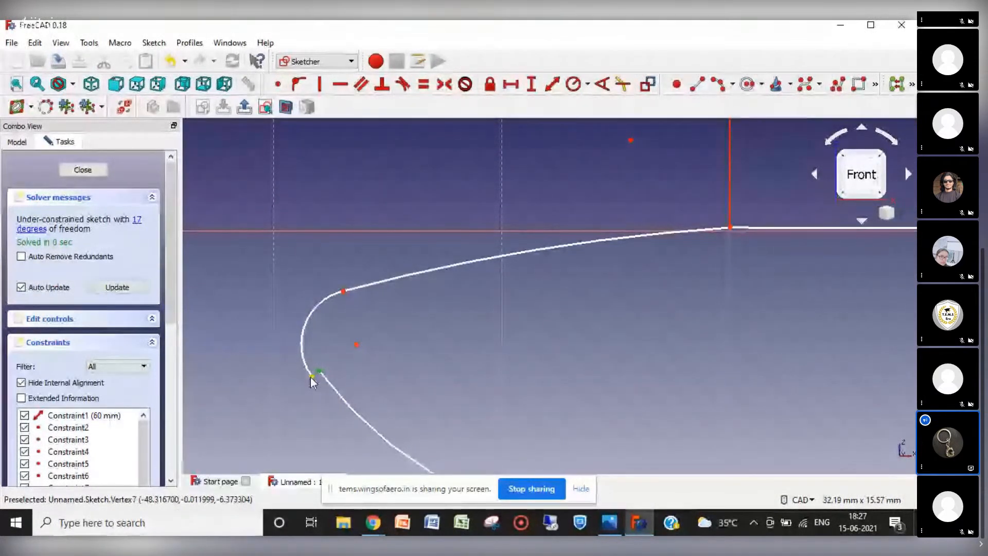
click(278, 84)
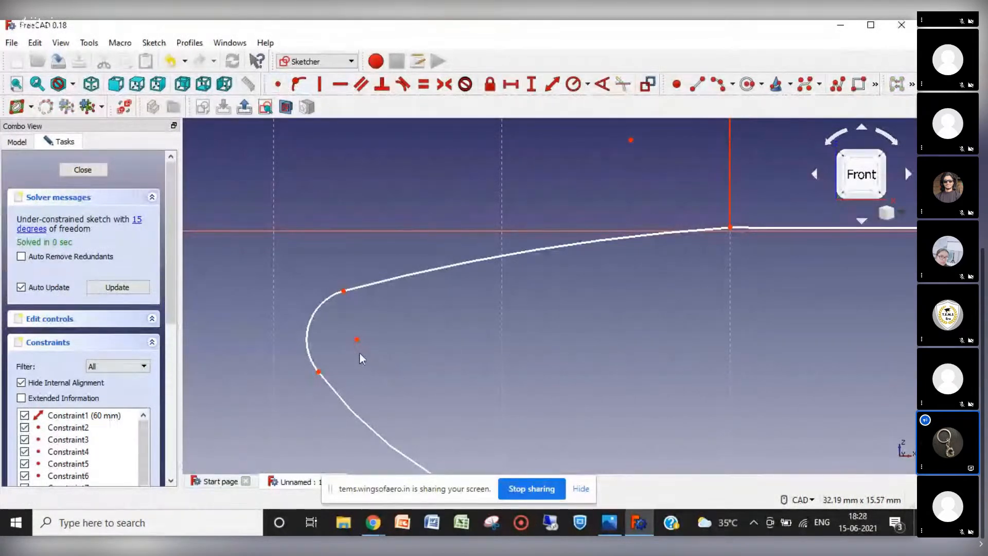
Pull the lower nose arc's rear end off the bottom line and make it coincident with the line's front end.
scroll(606, 340, down, 5)
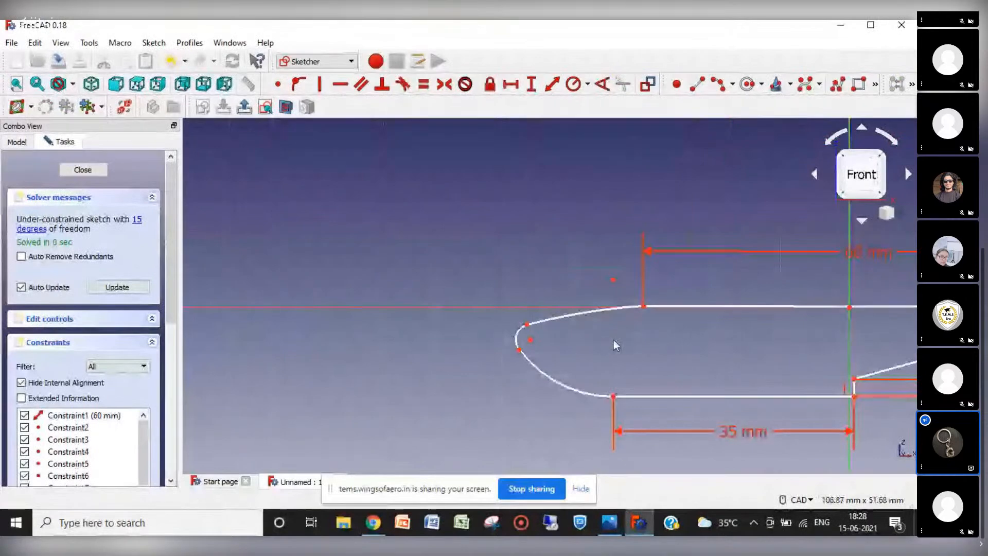
key(Right)
key(Left)
key(Left)
key(Left)
drag(374, 391, 371, 409)
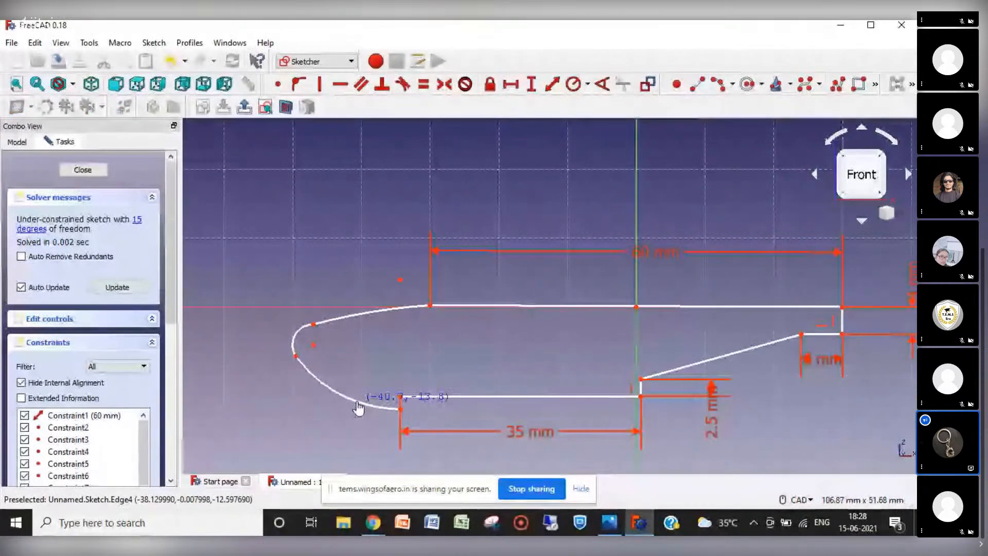
click(400, 396)
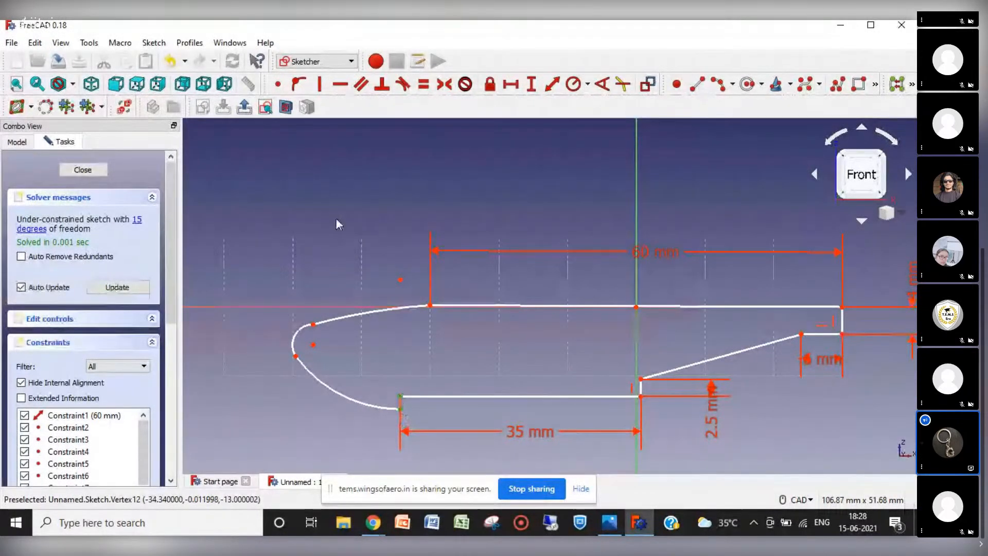
click(278, 84)
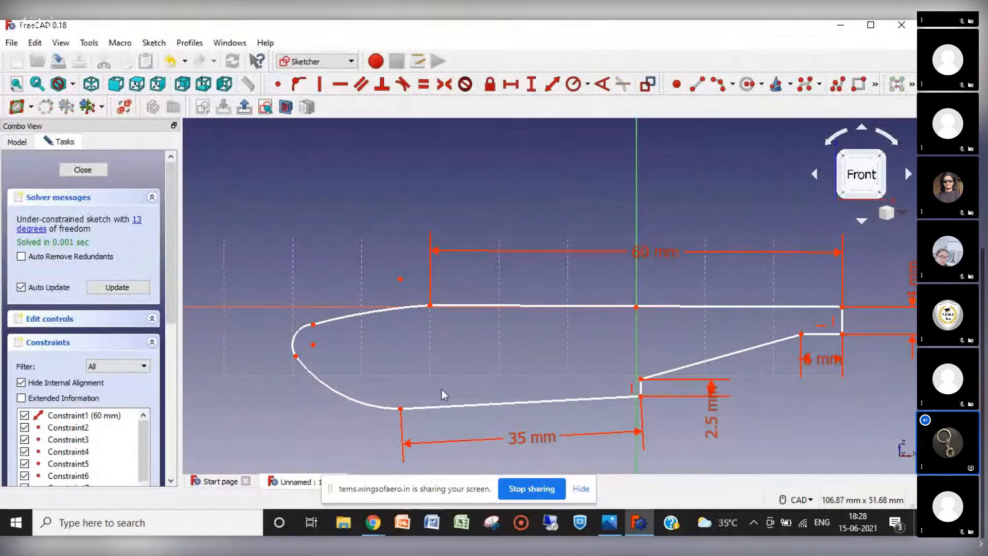
Make the bottom line horizontal and move it to about 11 mm below the horizontal axis, with its rear end at the vertical axis.
click(478, 404)
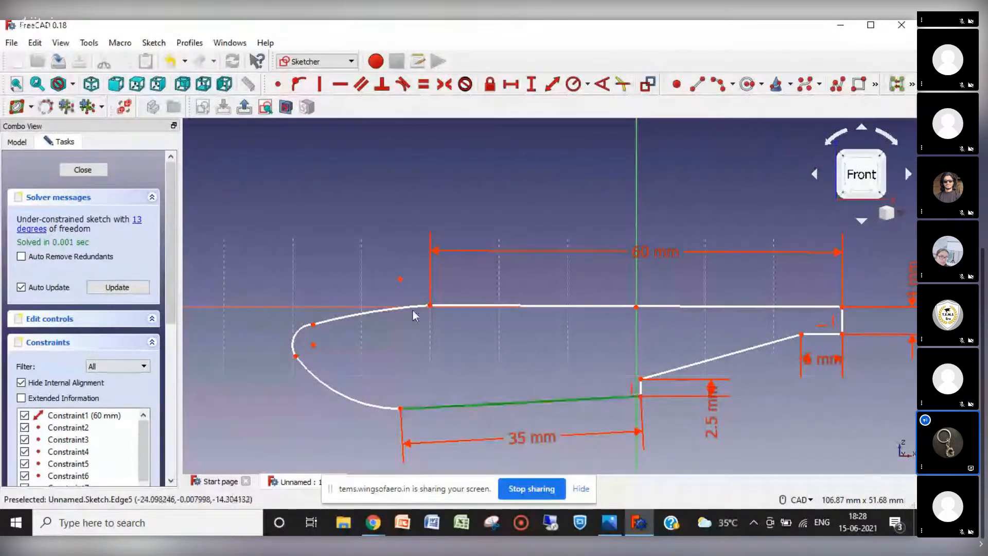
click(340, 85)
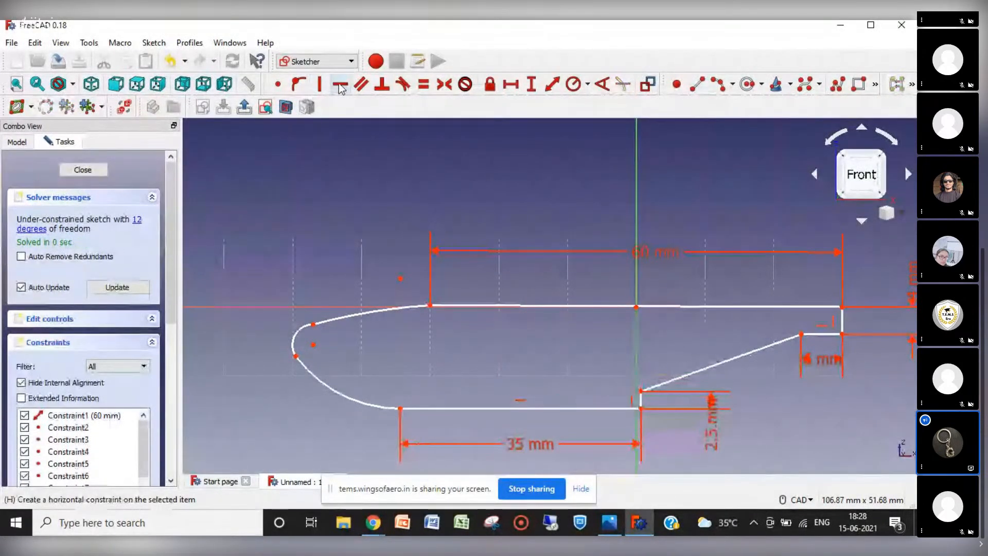
drag(497, 412, 496, 388)
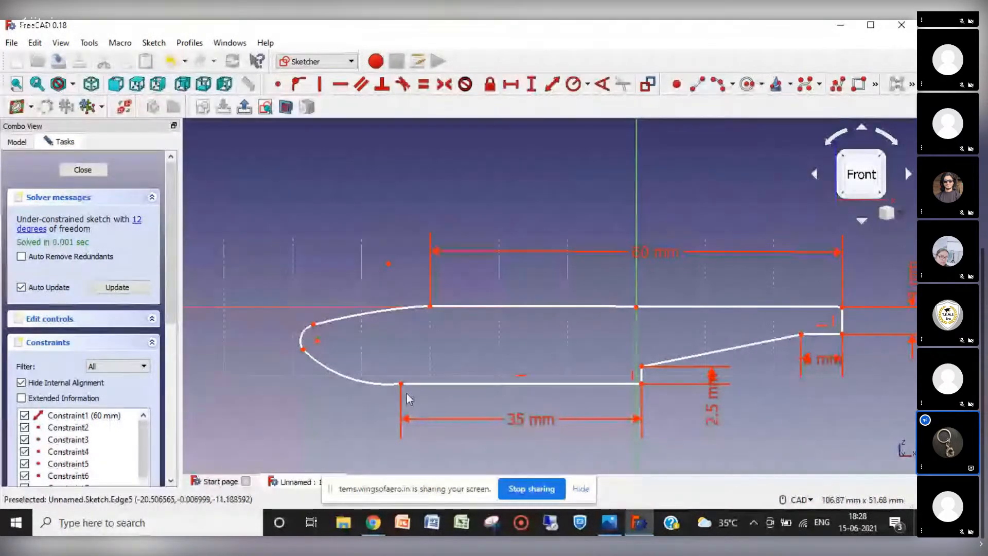
drag(401, 383, 395, 384)
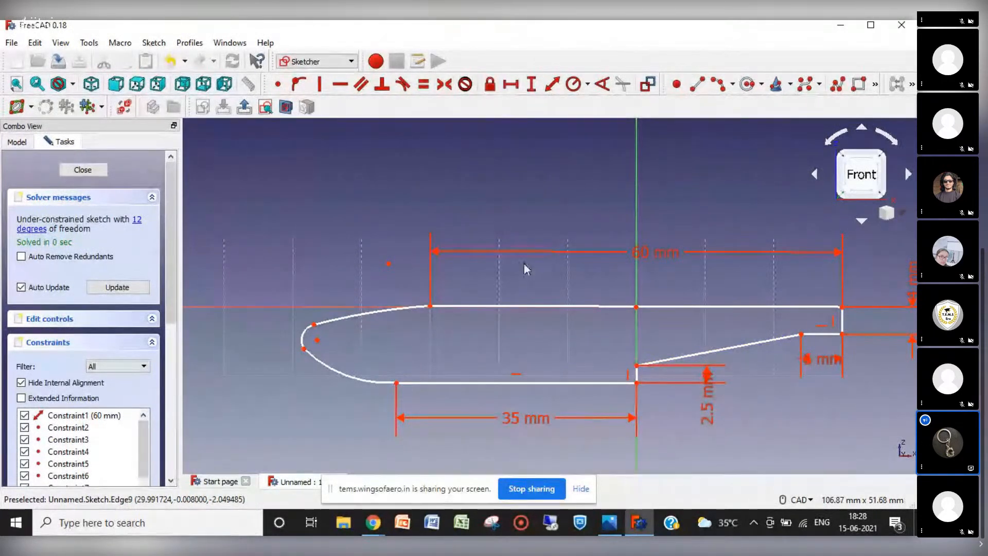
Make the top line horizontal, slightly shift both ends of the small nose arc, and close the sketch.
click(513, 305)
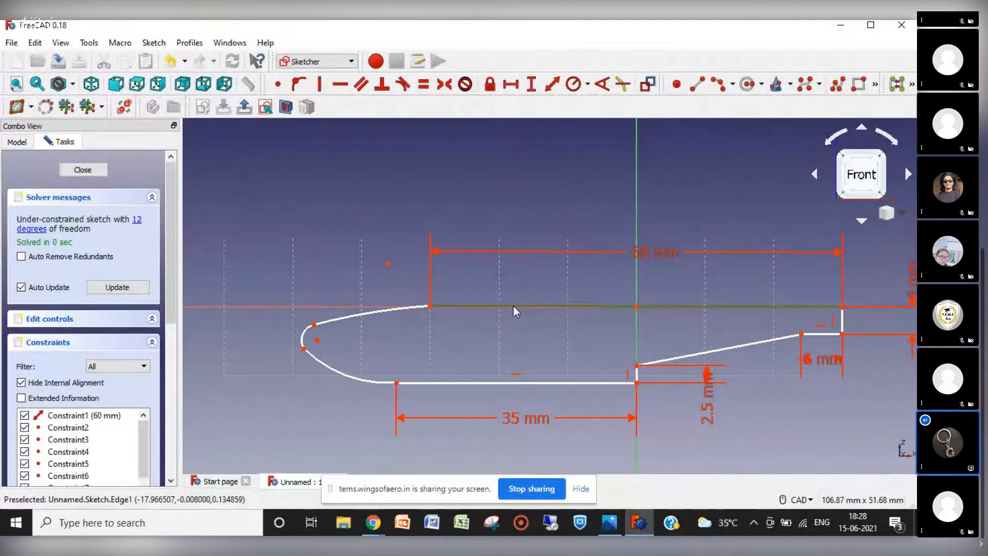
click(340, 85)
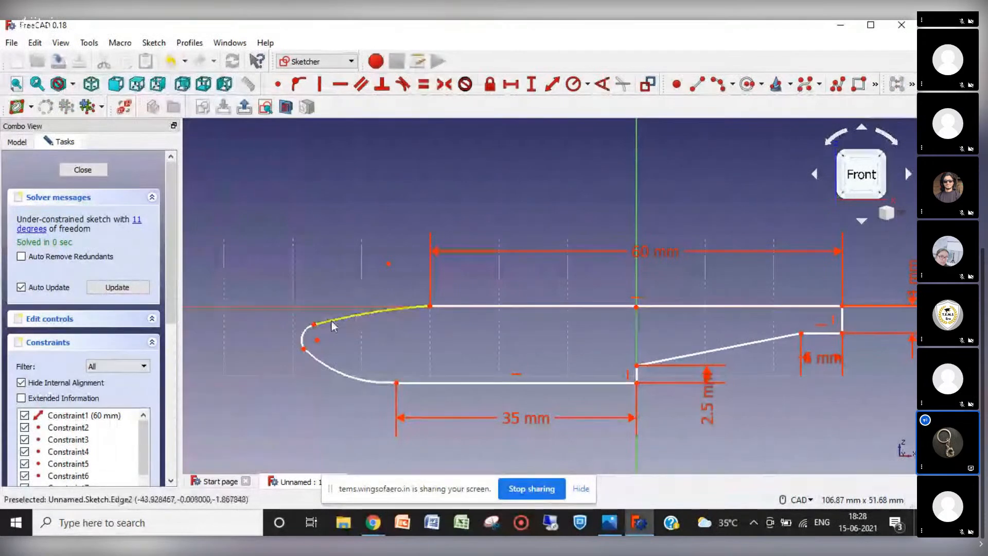
drag(314, 325, 312, 327)
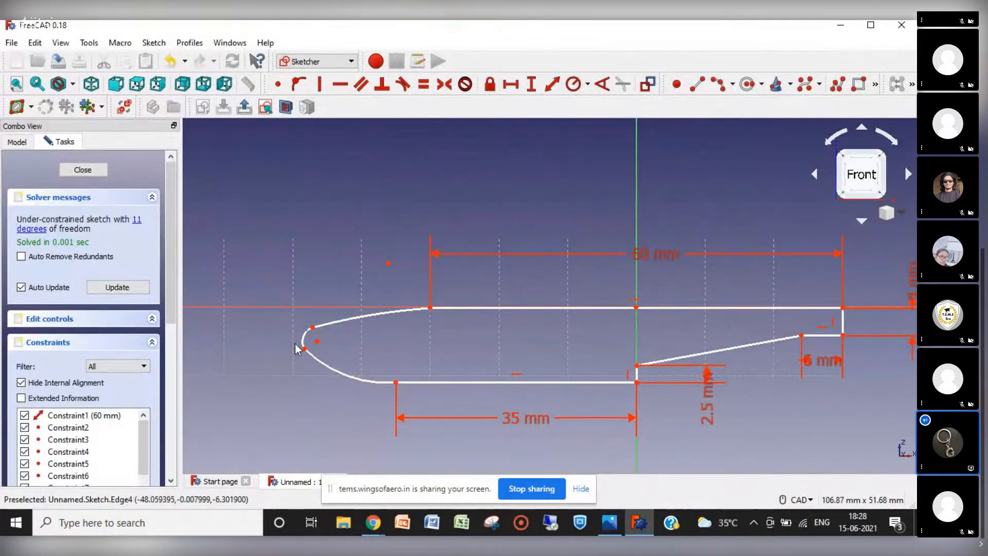
mouse_move(306, 351)
mouse_down()
mouse_move(317, 362)
mouse_move(304, 351)
mouse_up()
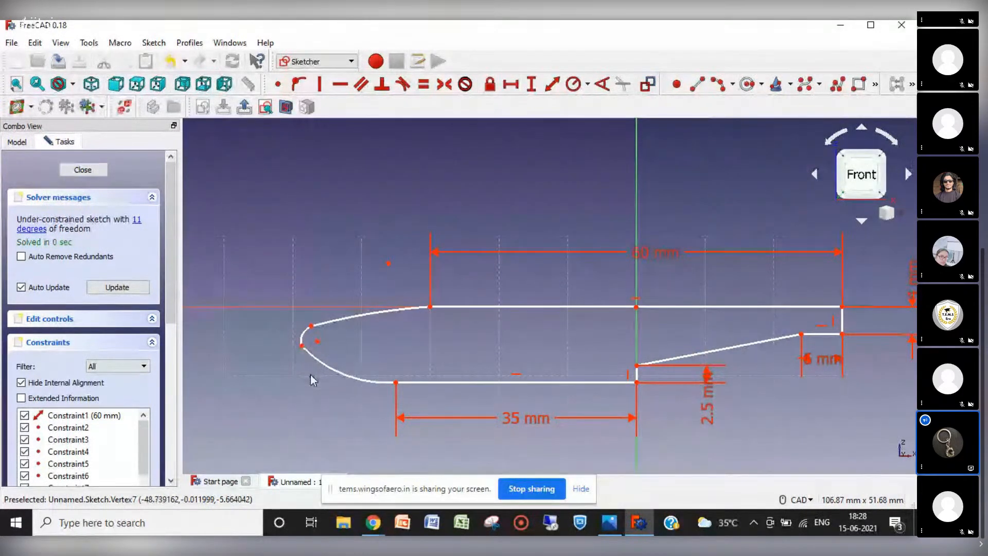
click(82, 170)
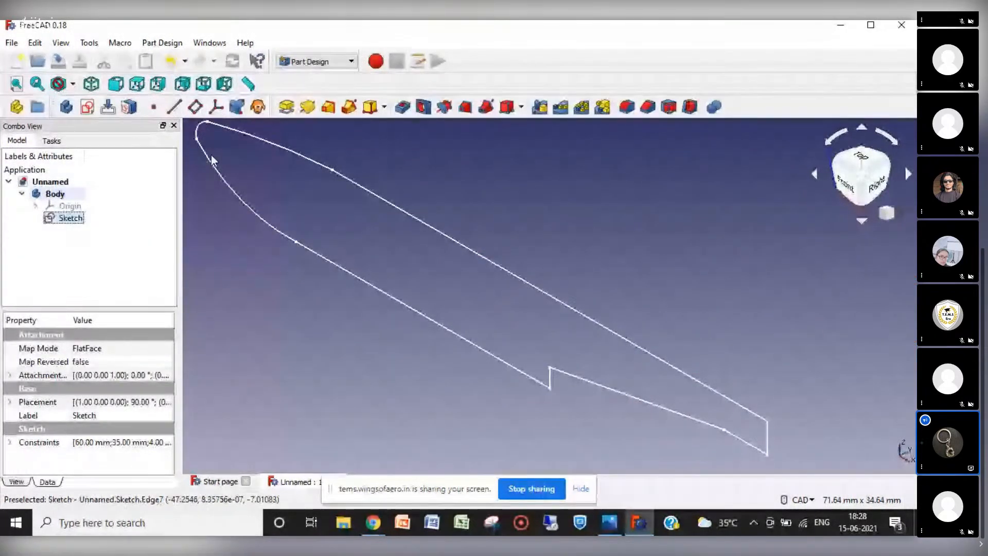
Pad the float profile 20 mm, symmetric to the sketch plane.
click(286, 107)
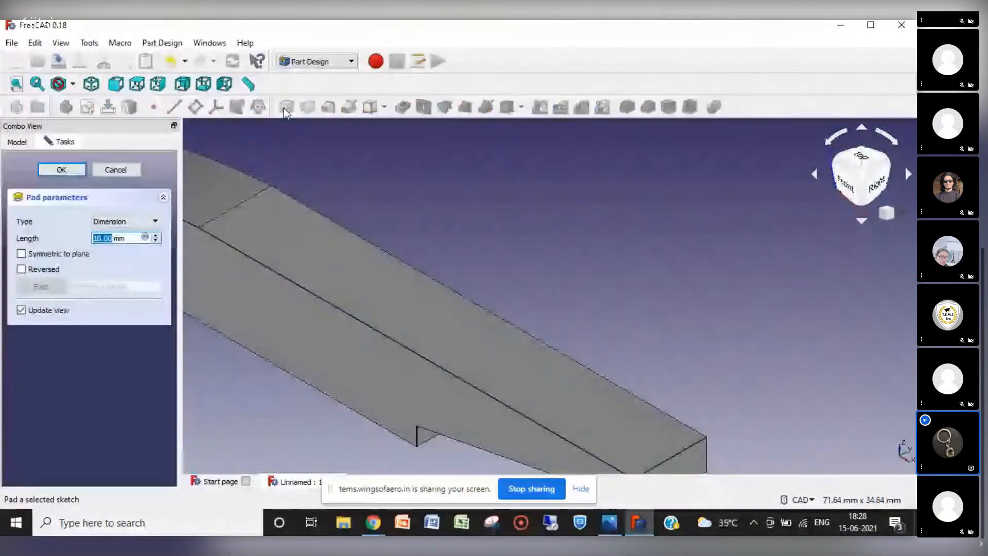
click(35, 254)
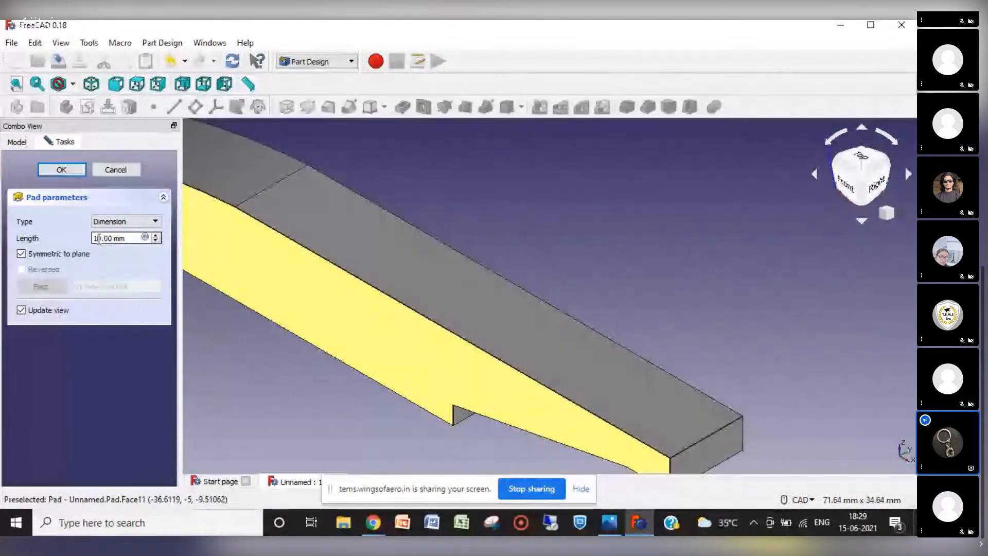
key(BackSpace)
text(2)
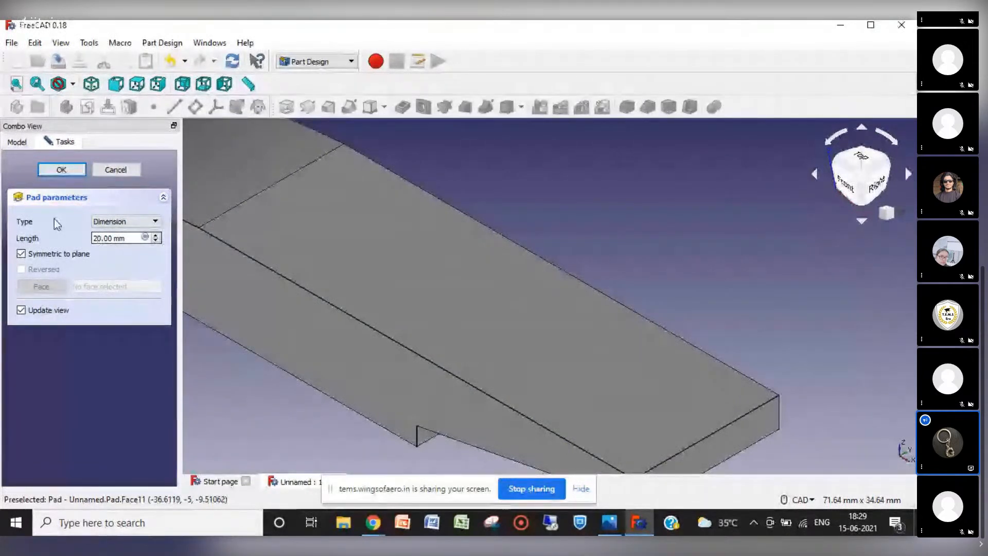
click(61, 170)
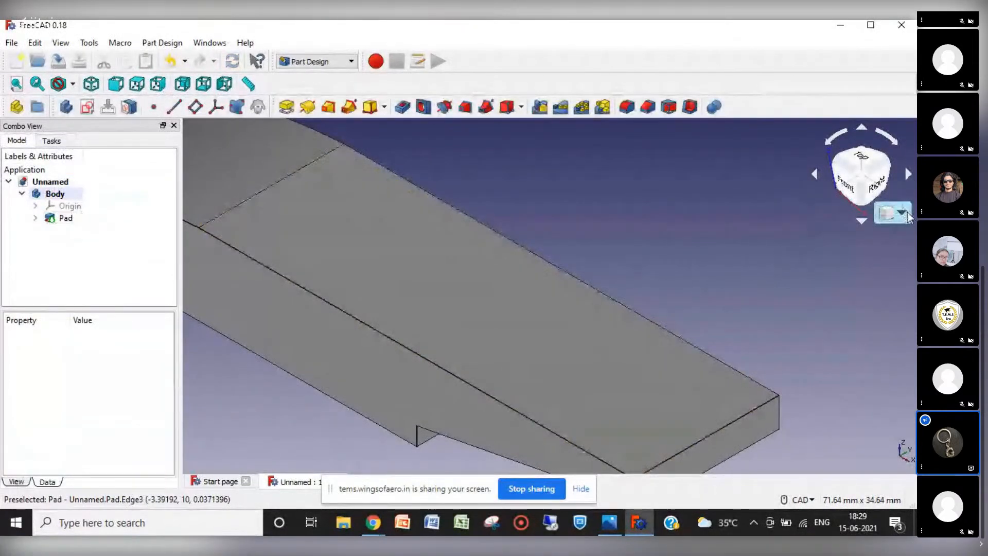
Edit the float's pad and set its length to 10 mm.
click(906, 214)
click(876, 270)
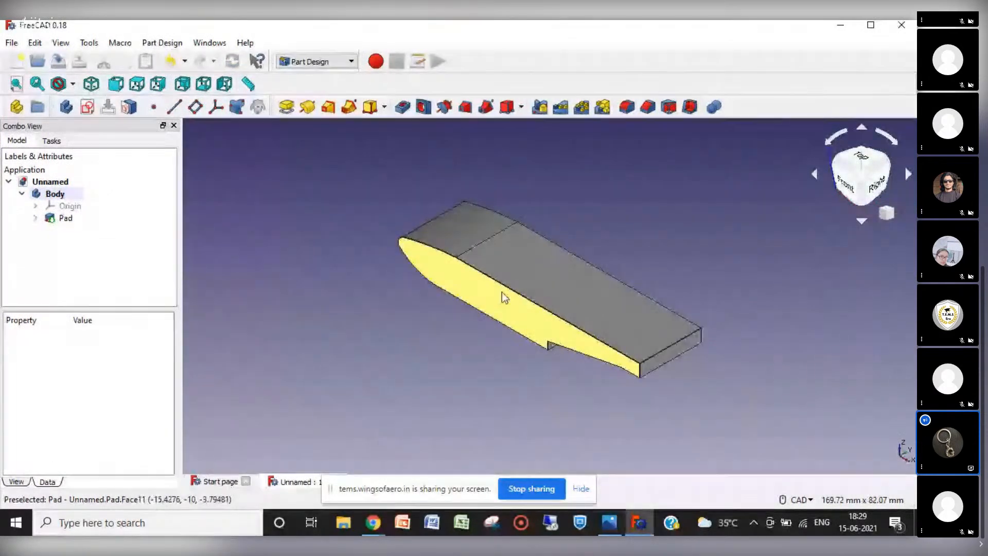
double_click(65, 215)
text(10)
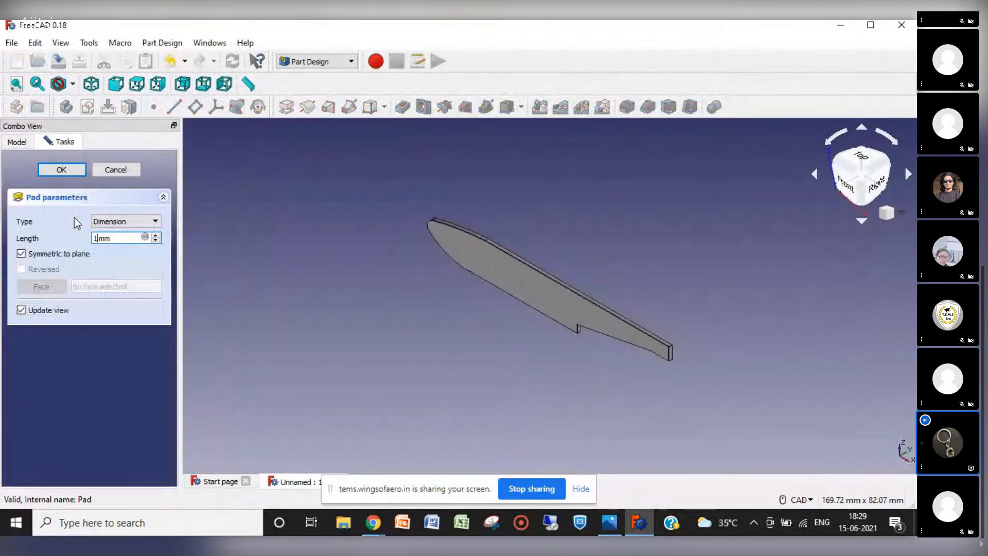
key(Return)
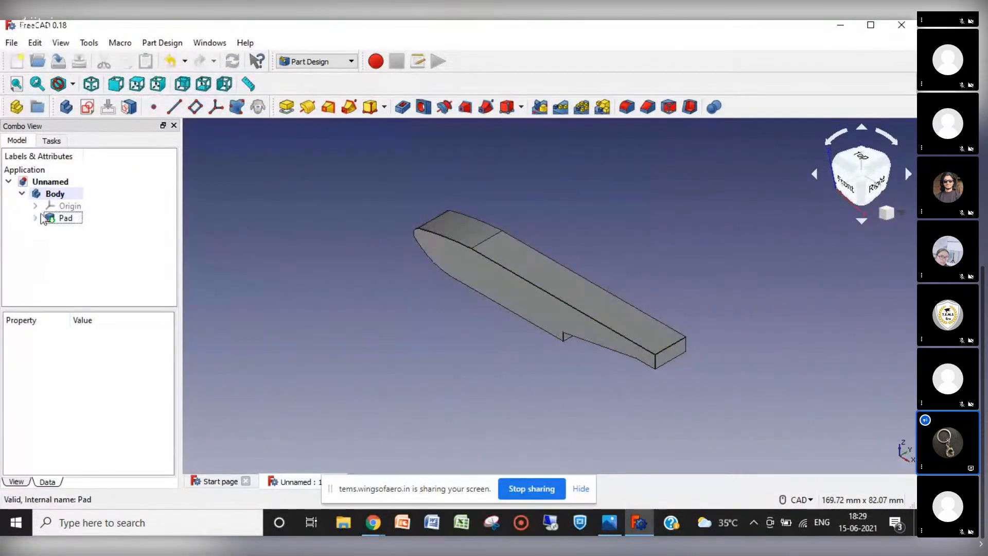
Create a new sketch on the body's XZ plane and close it without drawing anything.
click(36, 206)
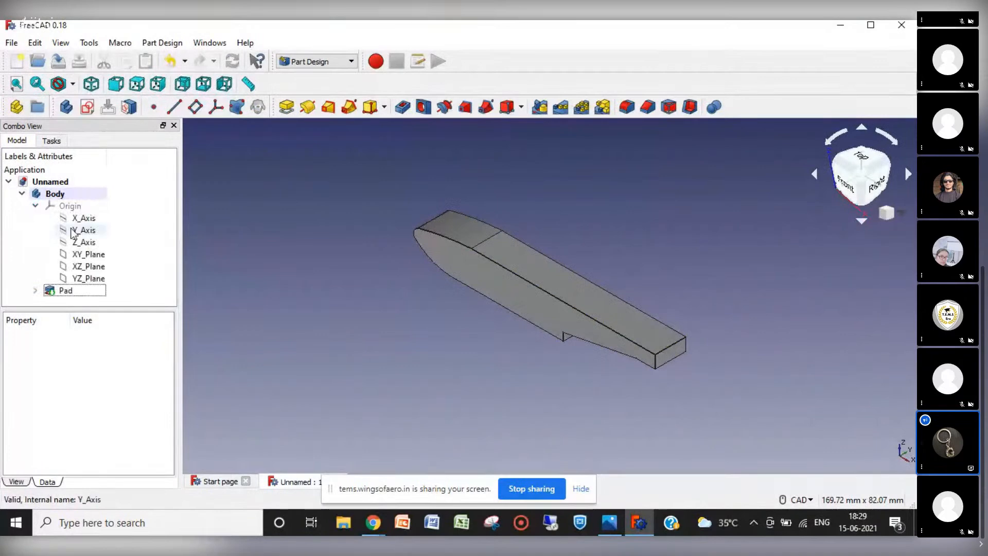
click(83, 268)
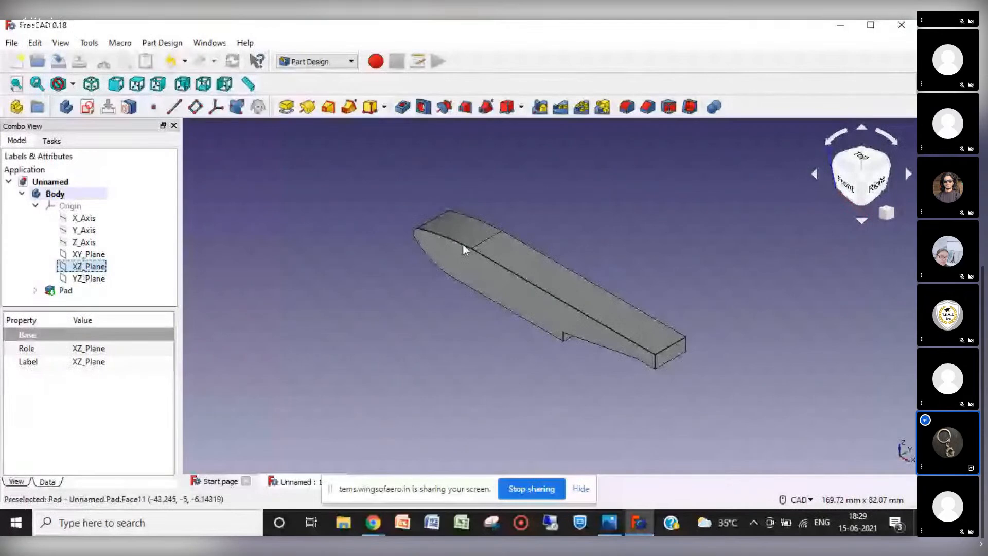
click(87, 108)
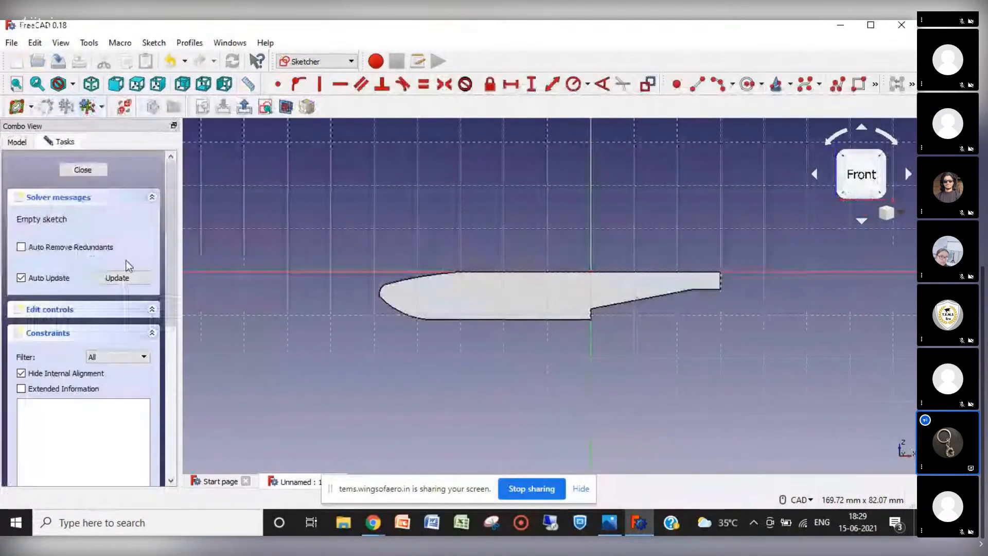
click(82, 170)
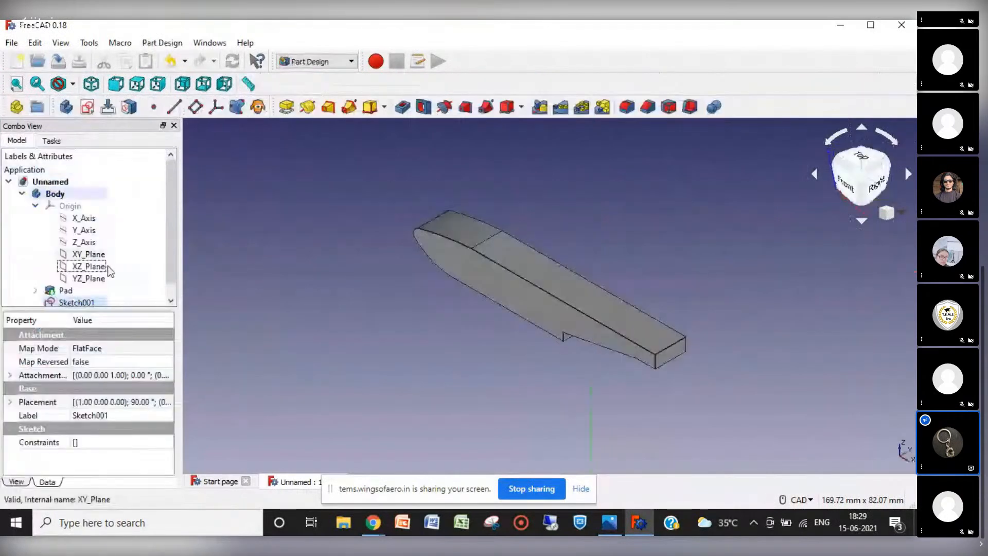
click(91, 270)
right_click(91, 270)
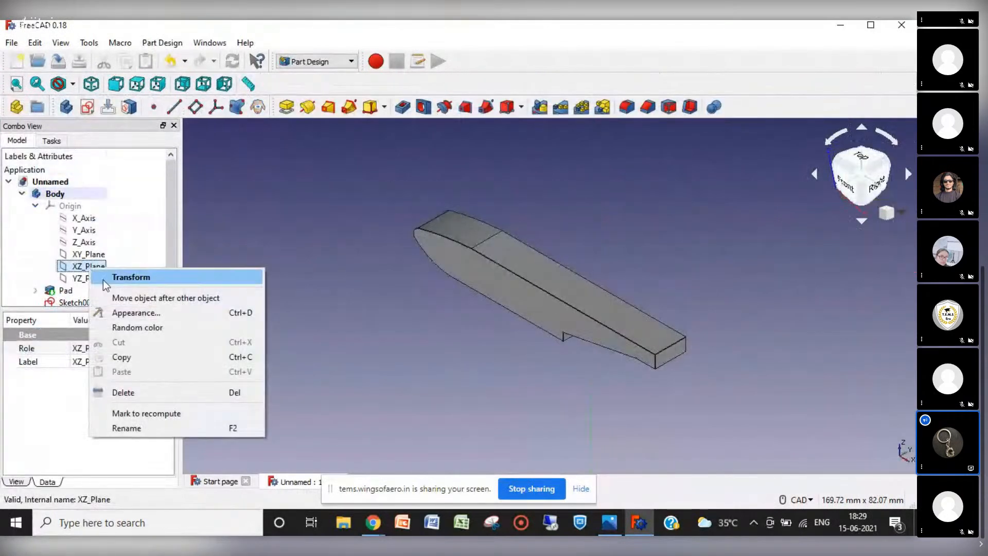
click(390, 252)
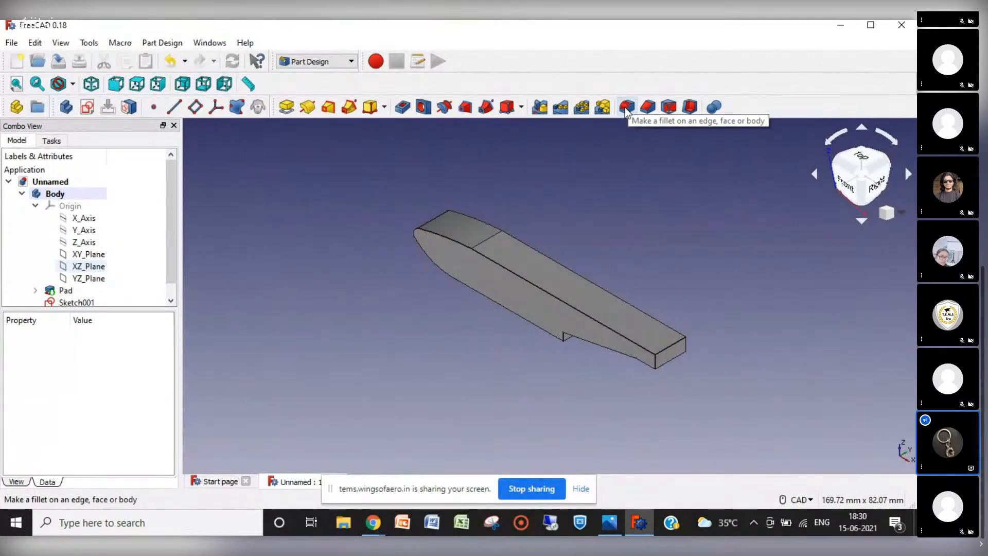
Fillet the curved nose edges on both sides of the float with a 2 mm radius.
click(455, 243)
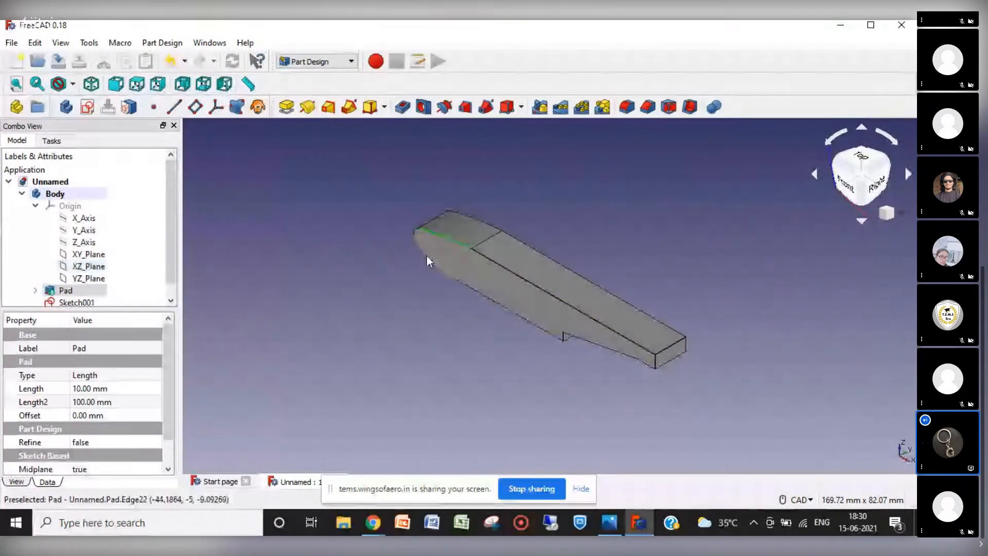
ctrl+click(413, 230)
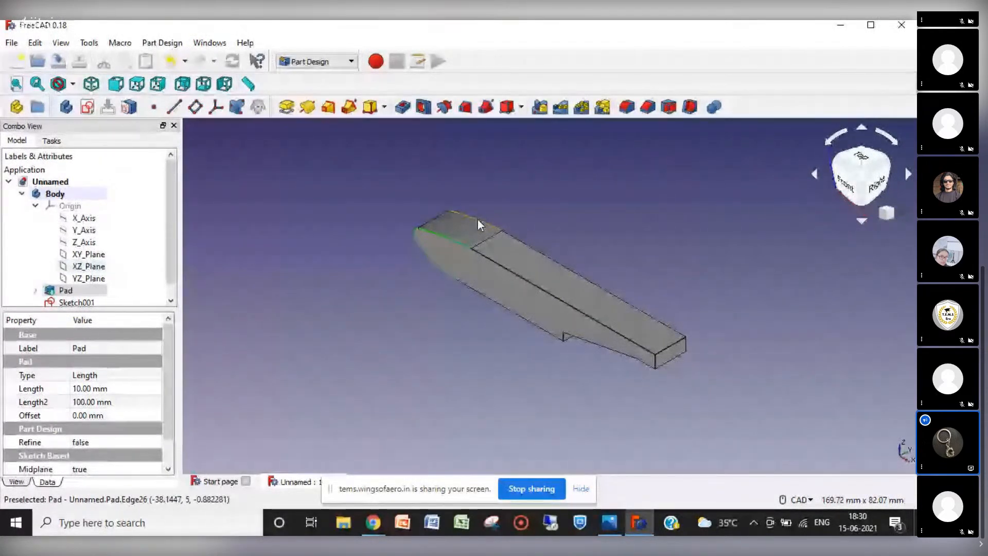
click(858, 220)
click(858, 220)
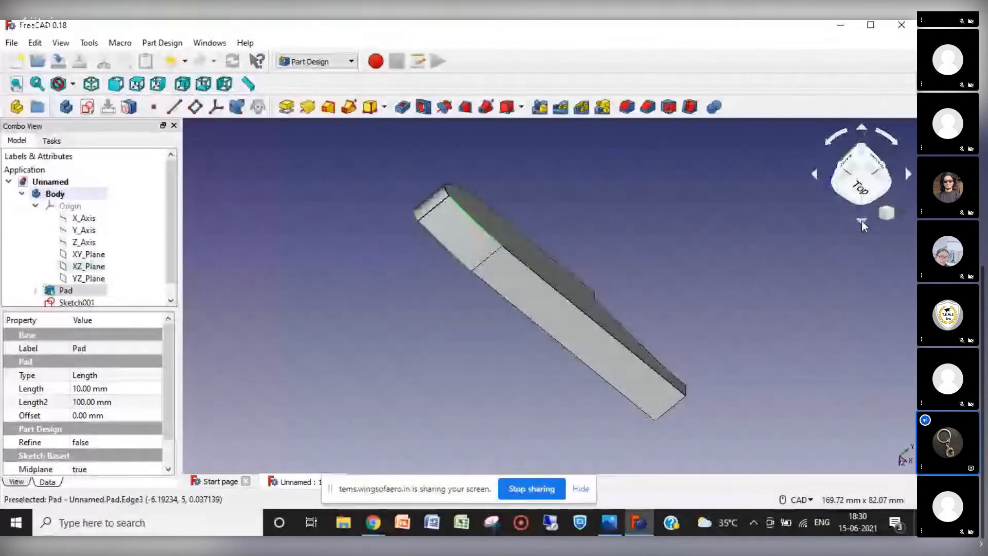
click(861, 220)
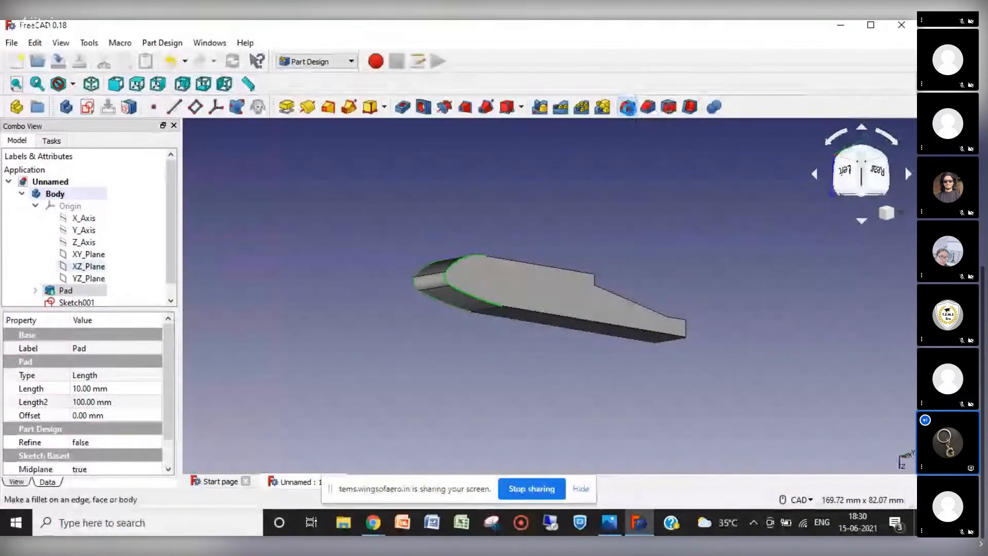
click(628, 108)
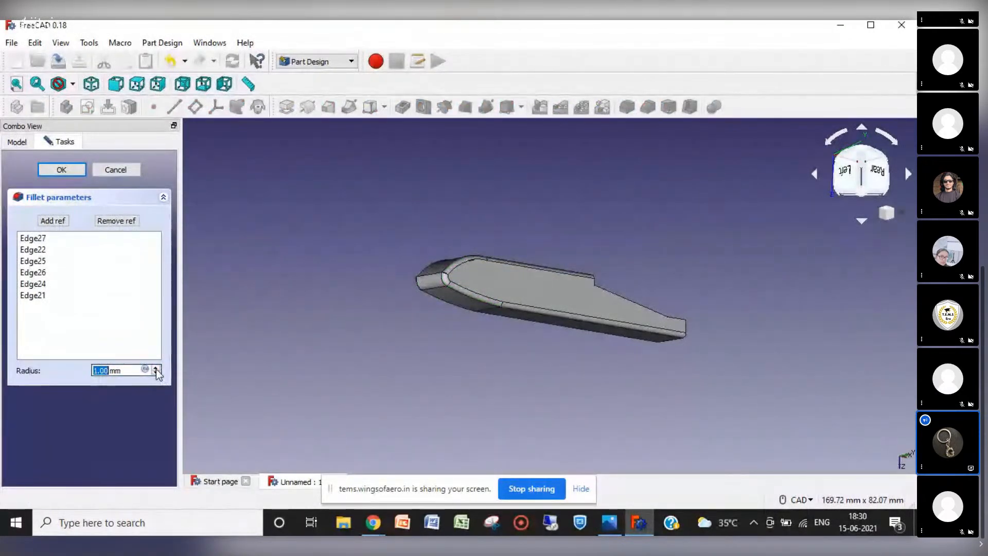
text(2)
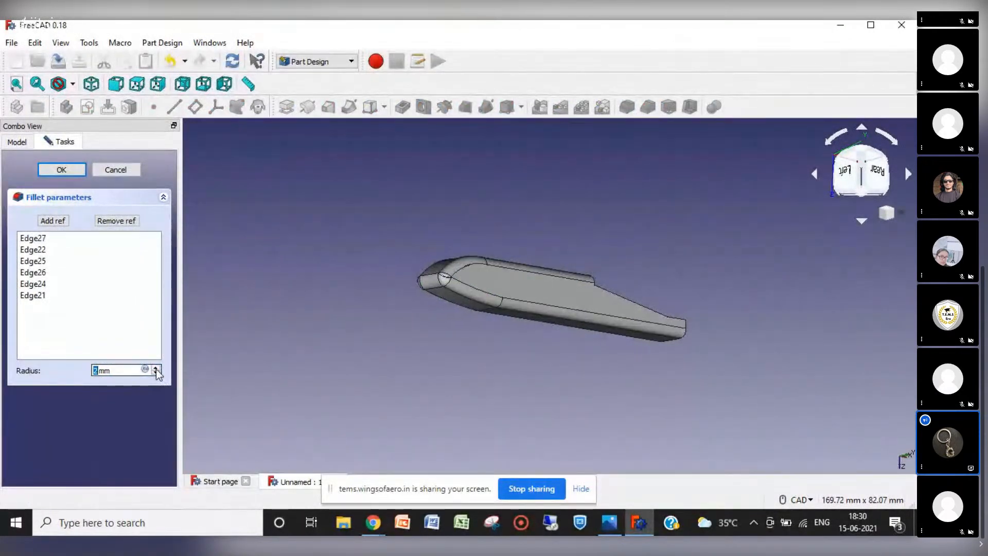
Set the radius of the six-edge fillet on the float to 1 mm and finish the fillet.
click(155, 374)
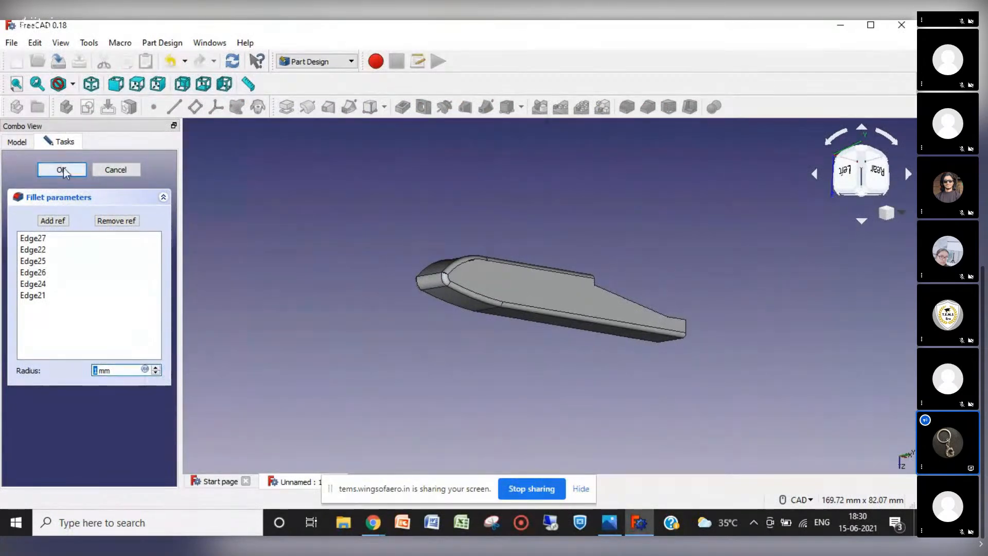
click(61, 170)
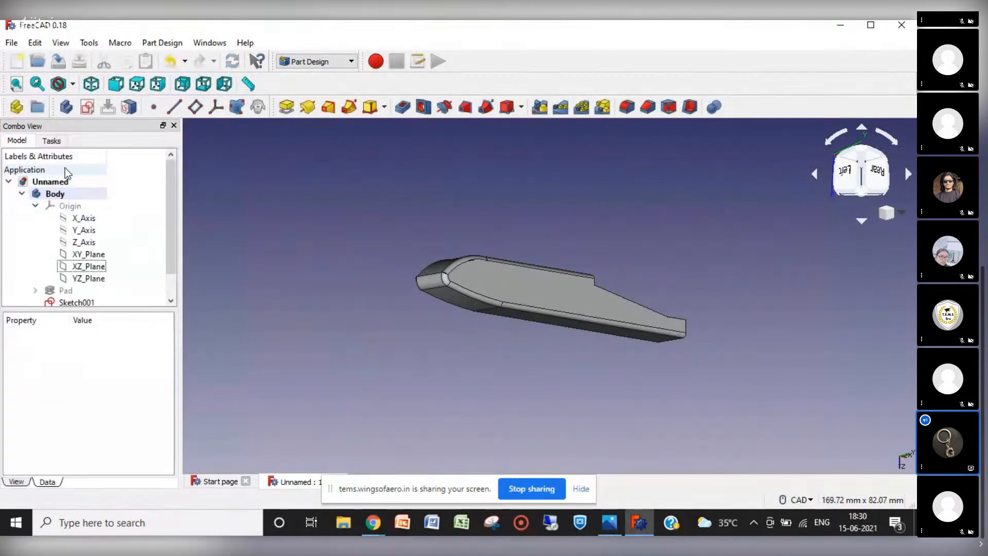
Fillet the lower edges along the float's sloped tail and step with a 1.5 mm radius.
click(908, 216)
click(881, 254)
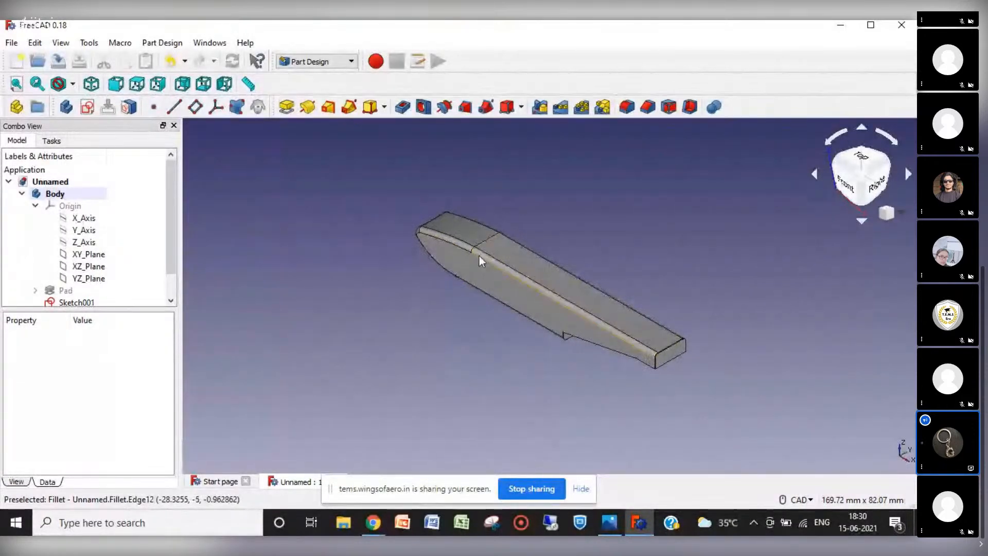
click(655, 365)
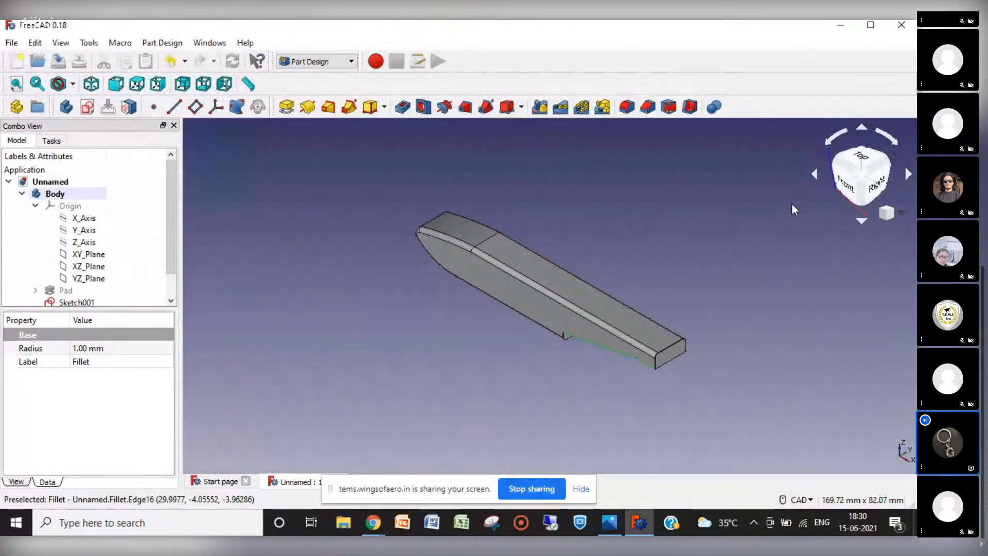
click(805, 183)
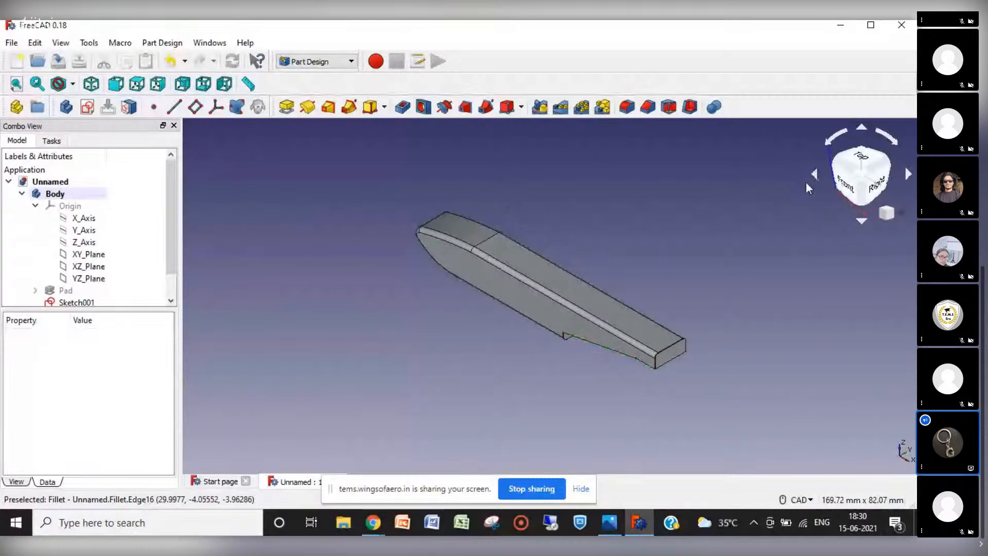
click(589, 340)
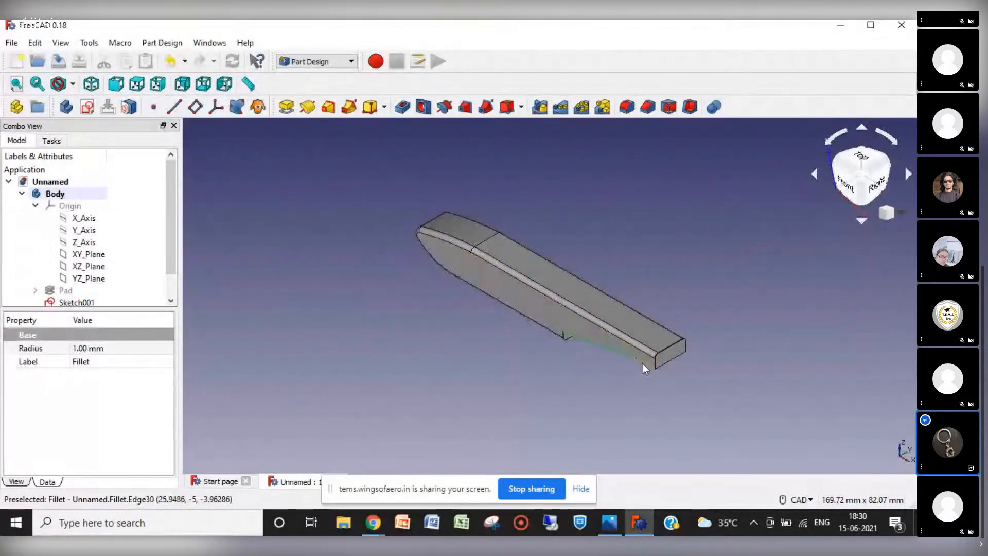
click(814, 173)
click(814, 172)
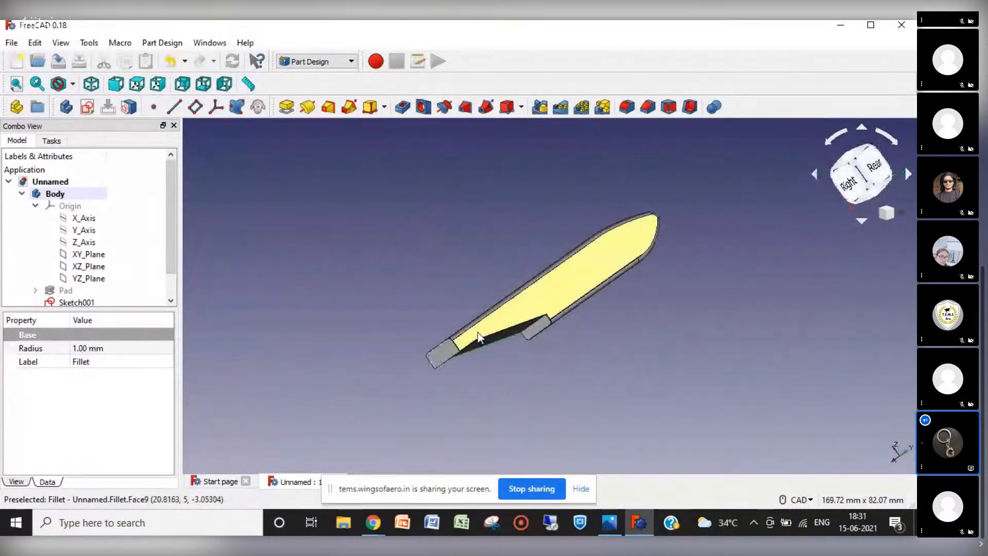
click(469, 344)
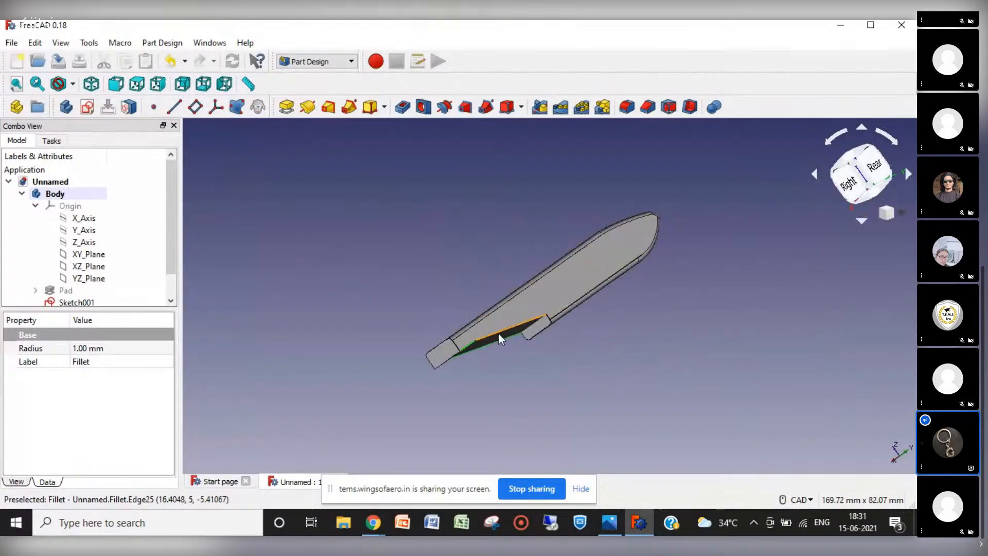
ctrl+click(537, 335)
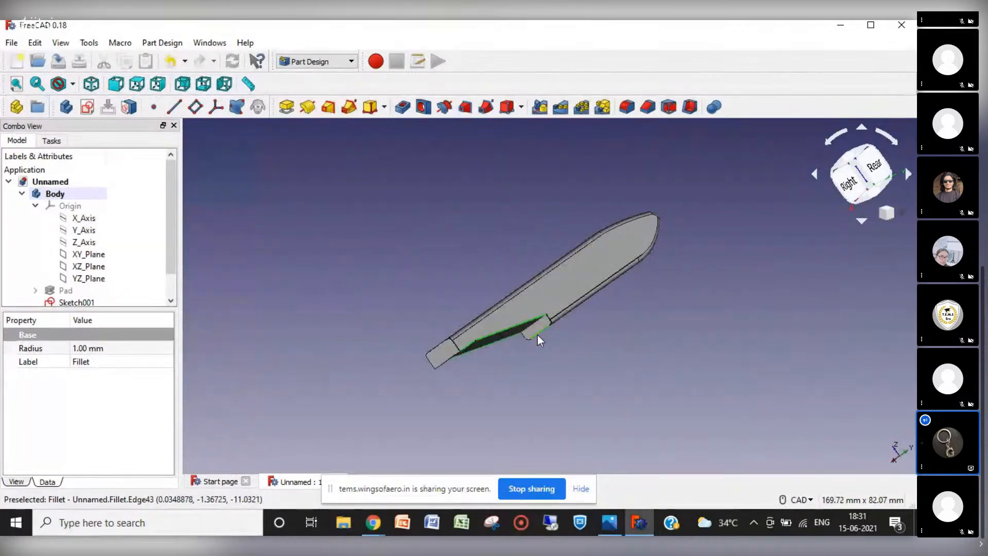
click(627, 109)
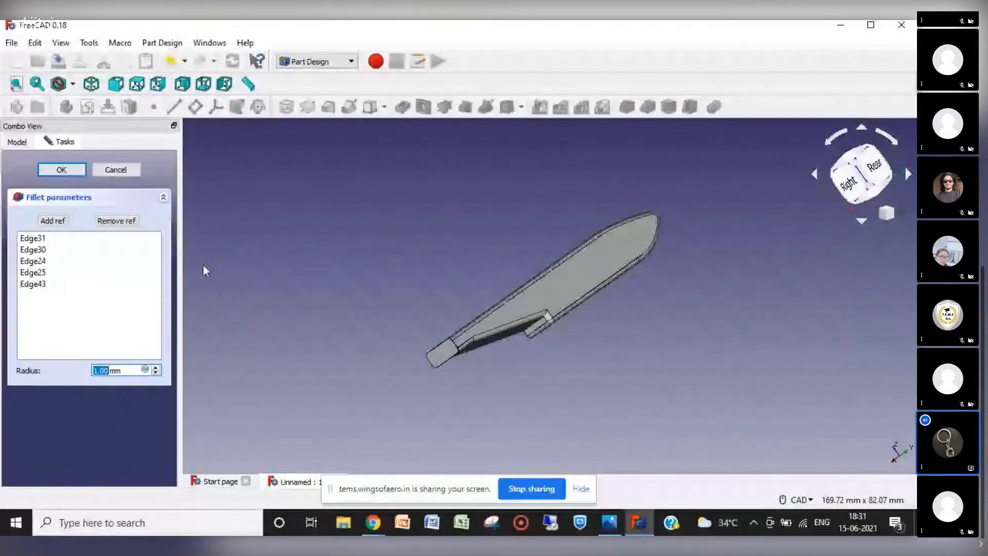
text(2)
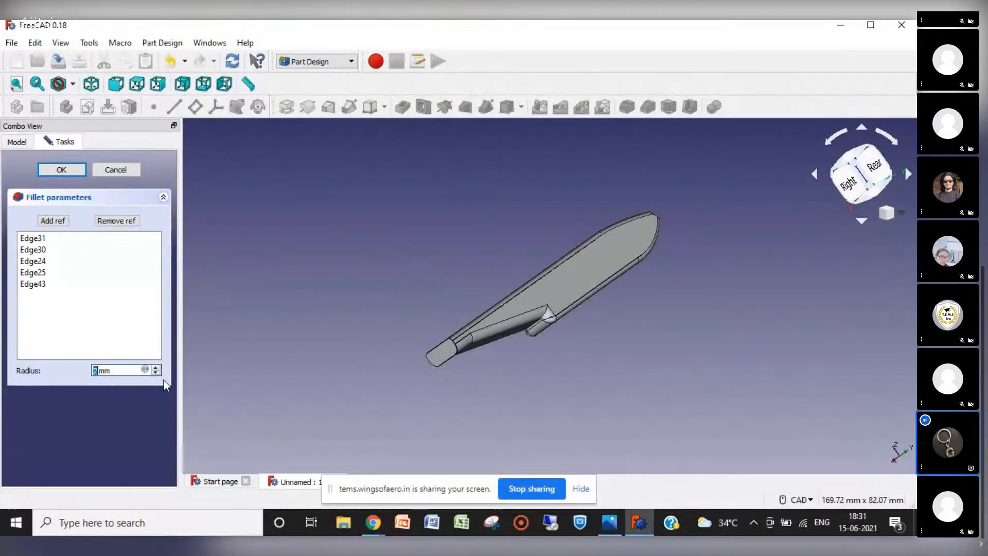
click(155, 373)
text(1.5)
key(Return)
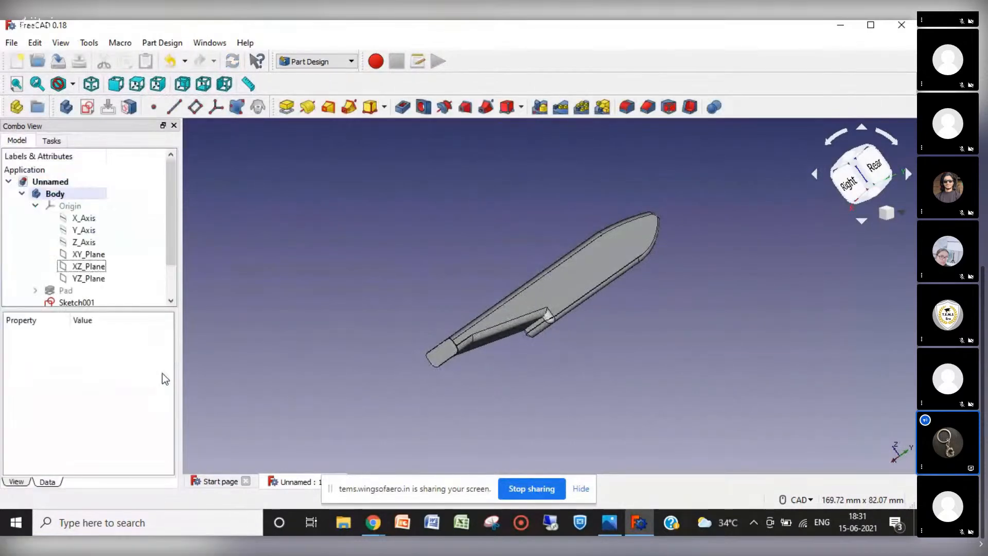
Inspect the filleted tail of the float up close and consult the float-plane reference drawing in Photos before returning to FreeCAD.
click(901, 214)
click(871, 262)
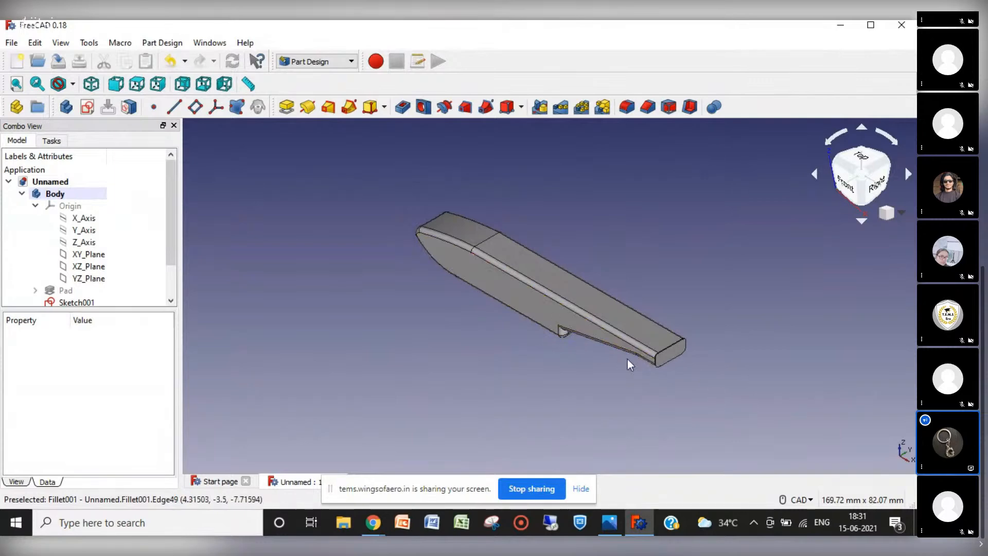
scroll(621, 362, up, 6)
scroll(622, 362, up, 2)
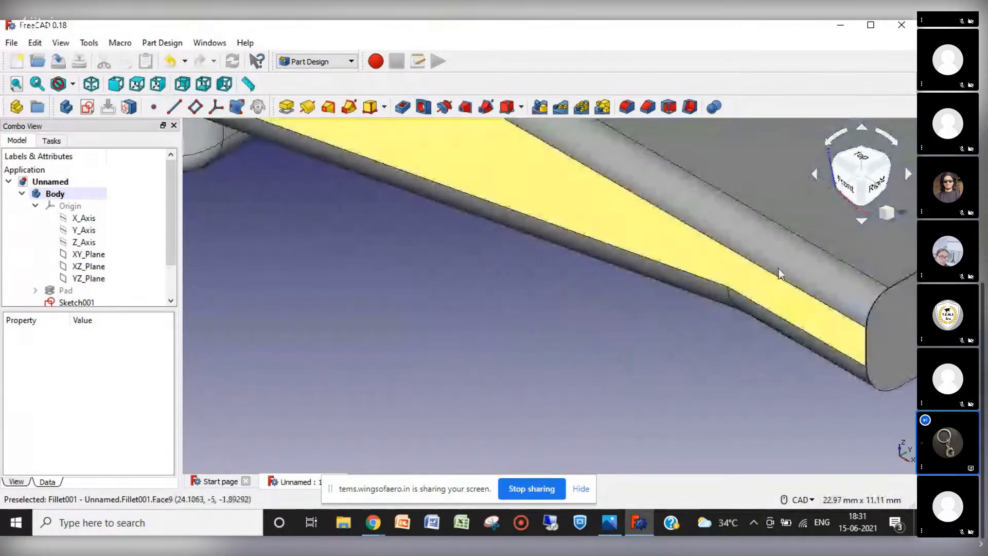
scroll(709, 344, down, 4)
scroll(709, 344, down, 8)
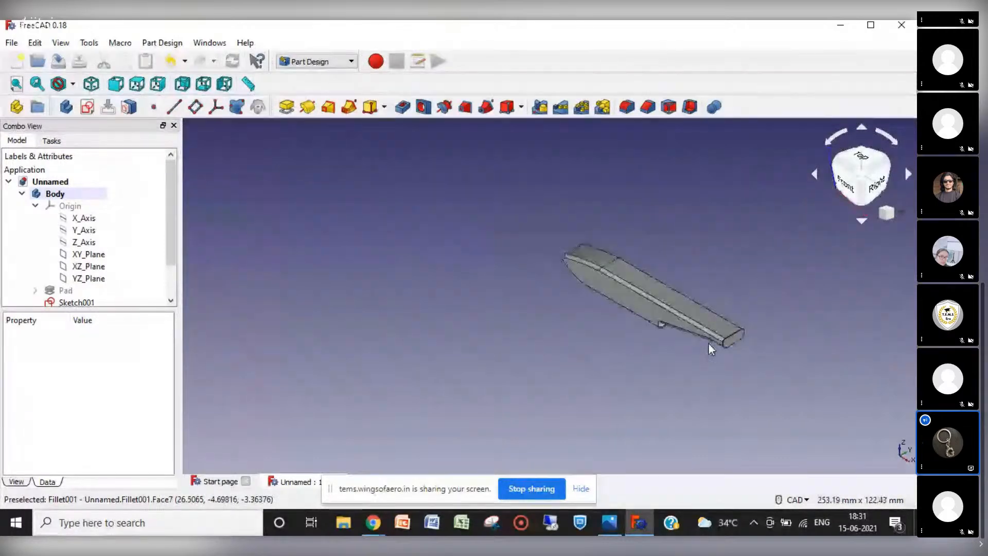
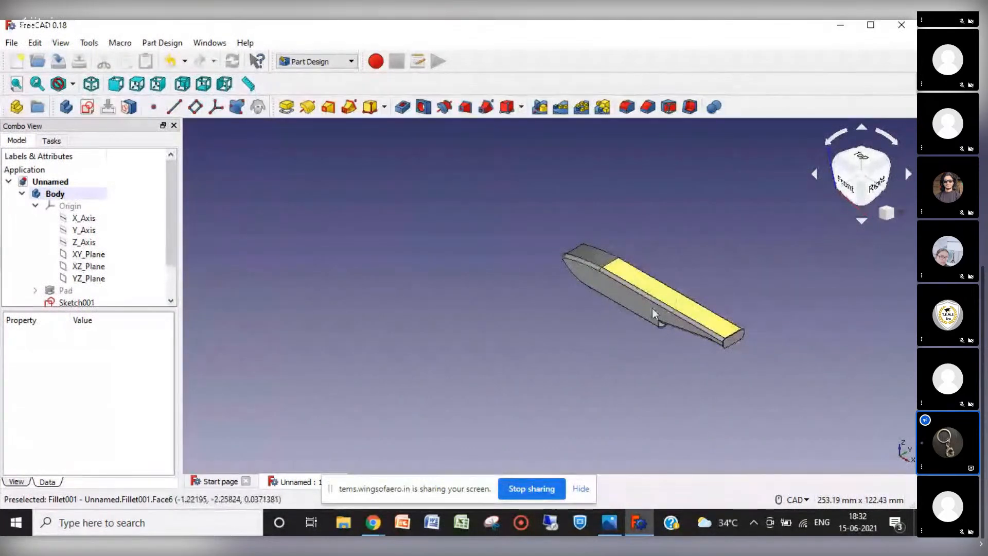
click(612, 523)
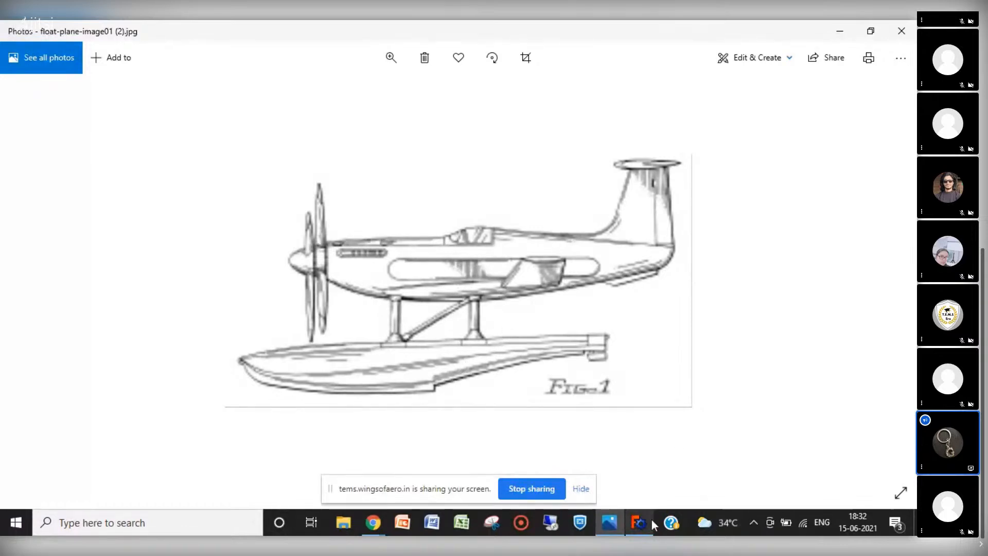
mouse_move(641, 526)
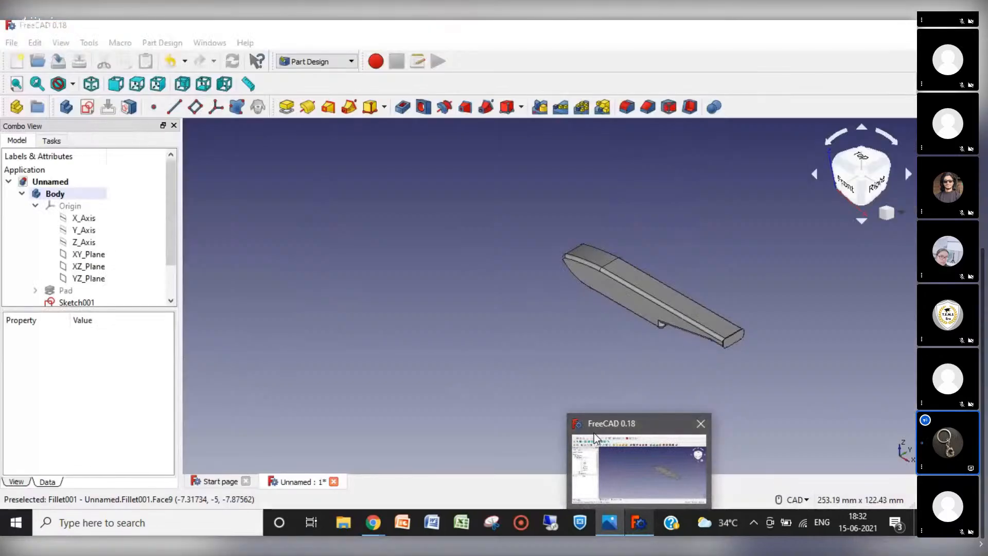
click(594, 434)
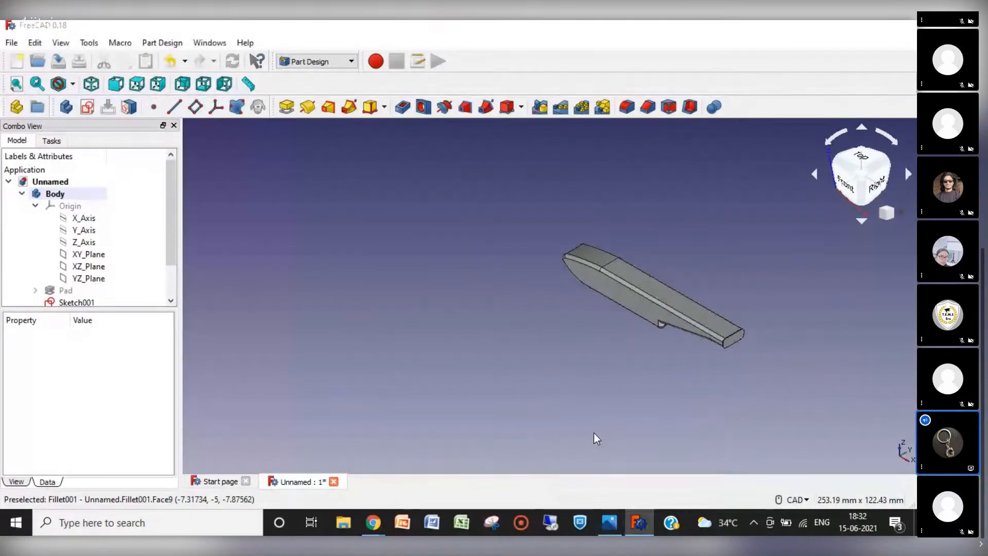
Create a new sketch on the float's long flat top face.
click(659, 295)
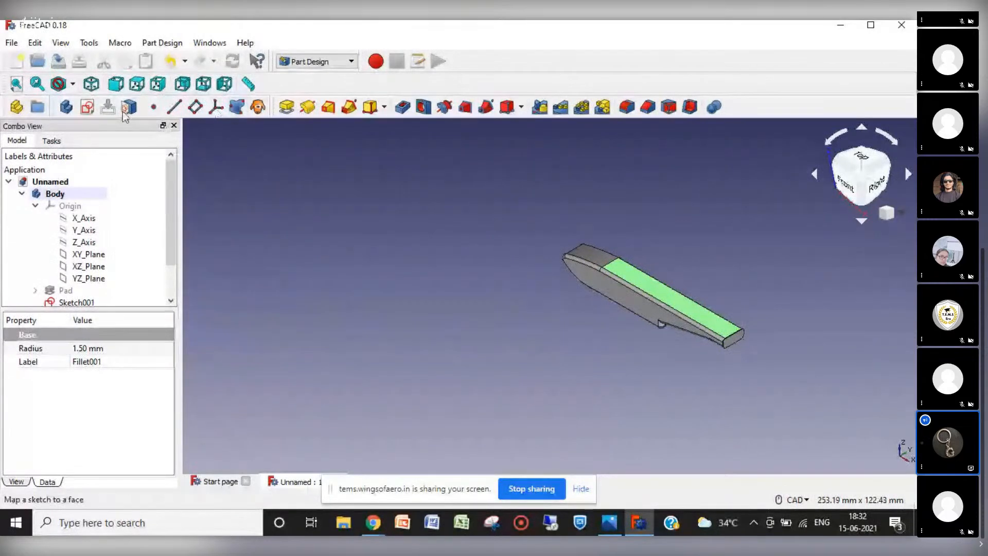
click(88, 107)
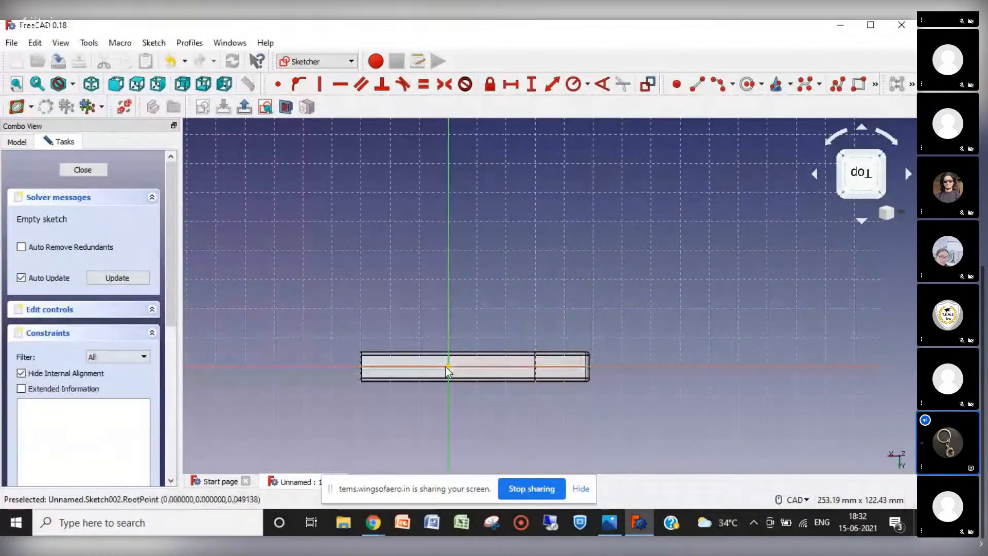
Draw two circles of about 2 mm radius near the horizontal axis, centred about 10 mm either side of the origin.
key(Right)
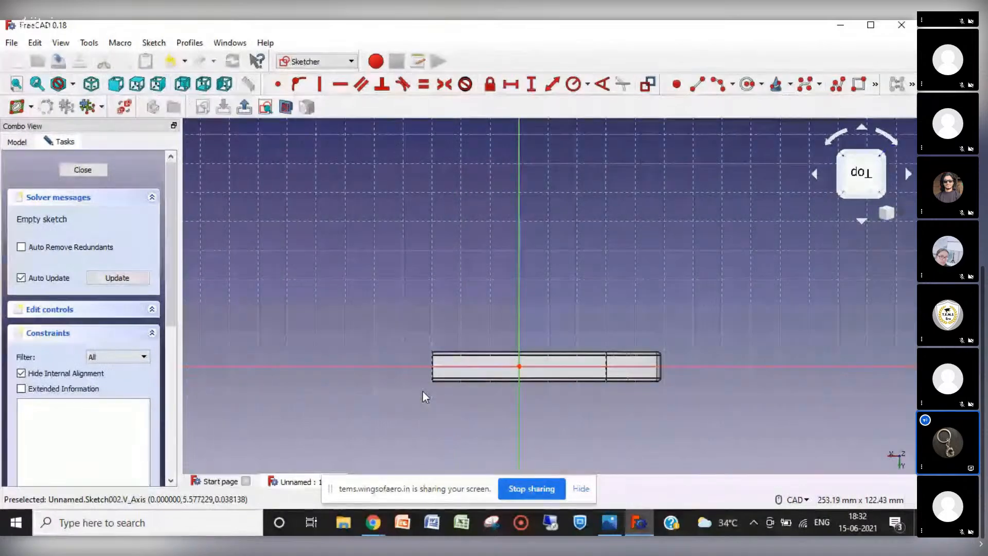
key(Down)
key(Up)
key(Up)
key(Up)
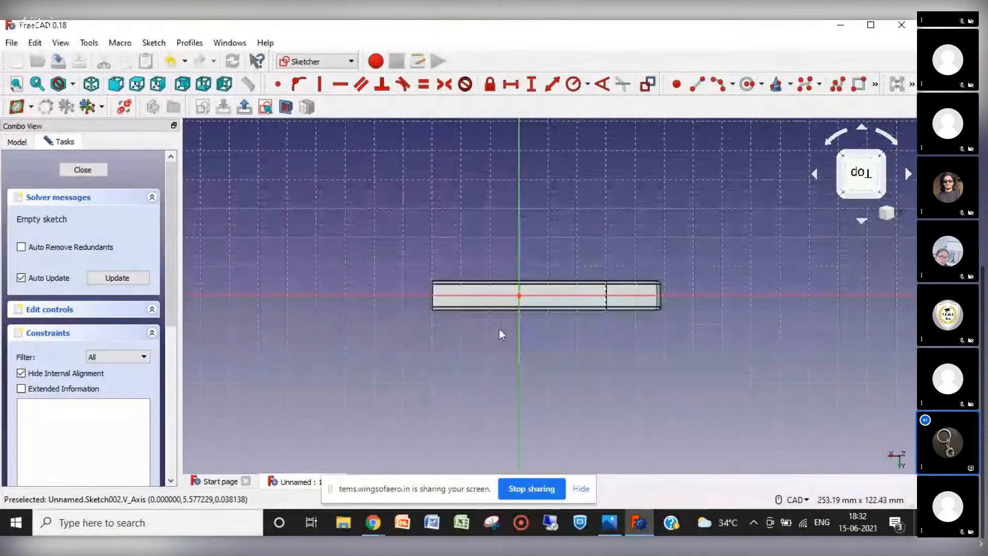
key(Down)
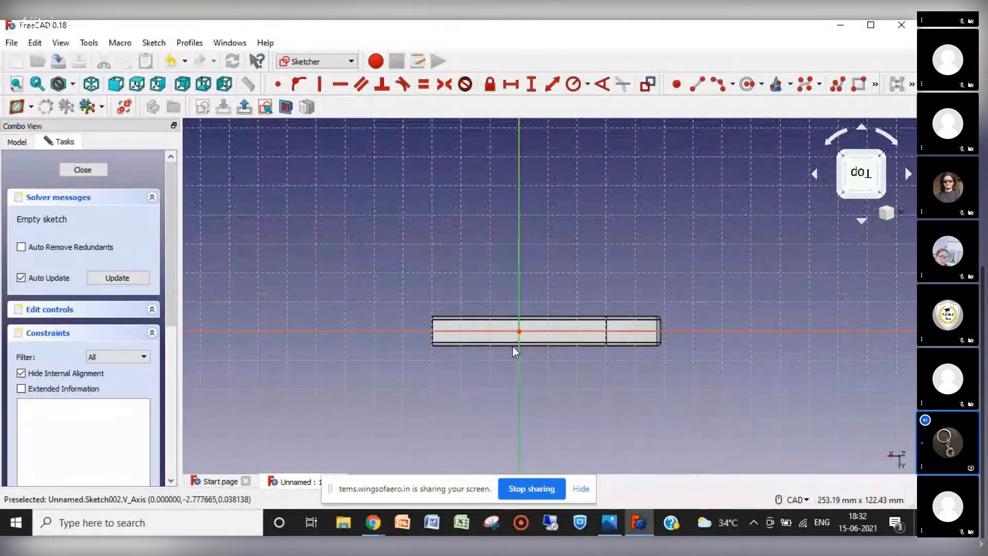
scroll(512, 347, up, 6)
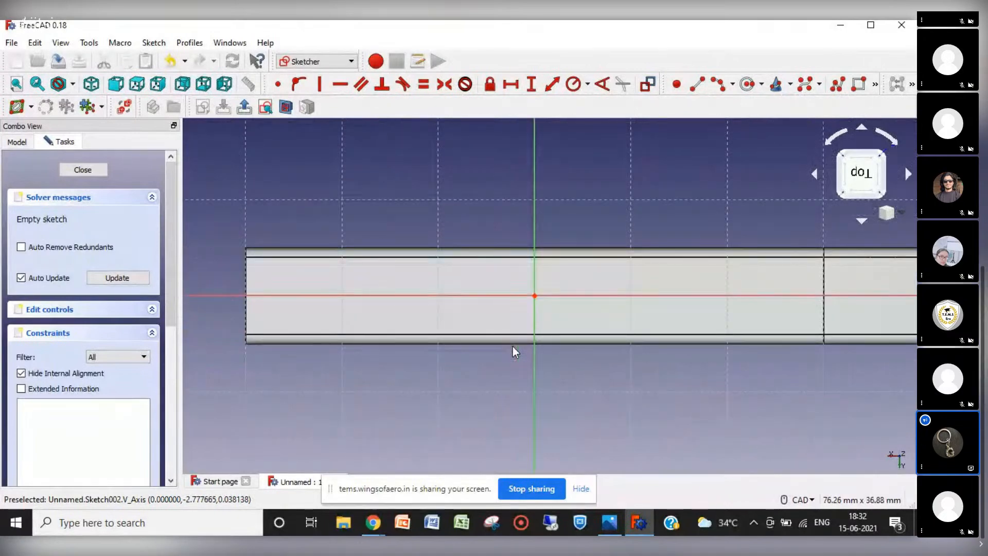
scroll(513, 347, down, 5)
scroll(577, 344, up, 3)
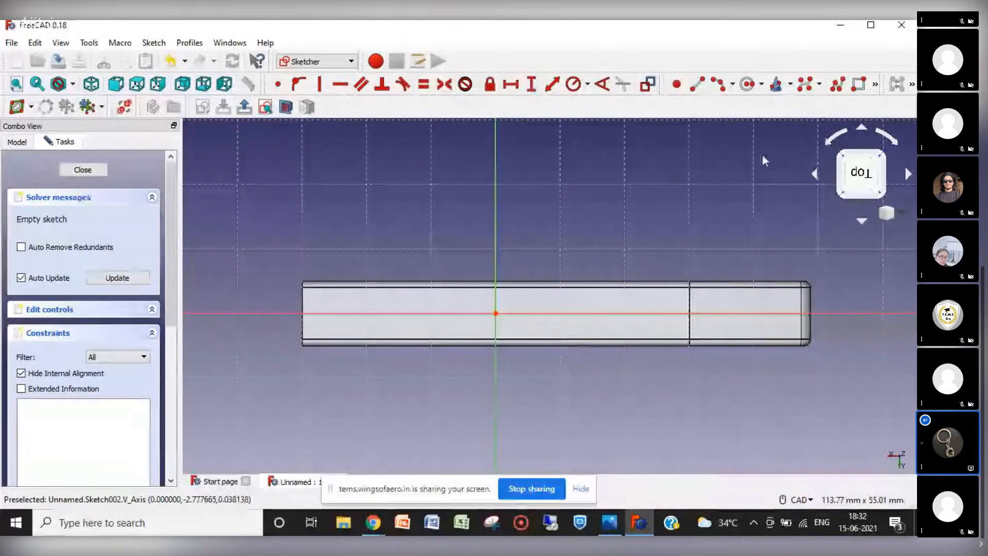
click(746, 83)
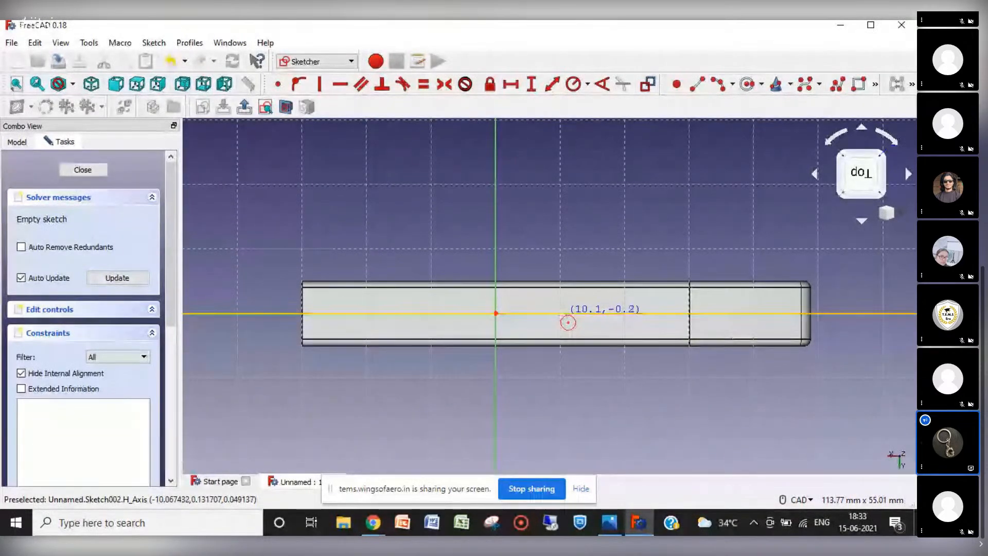
click(567, 323)
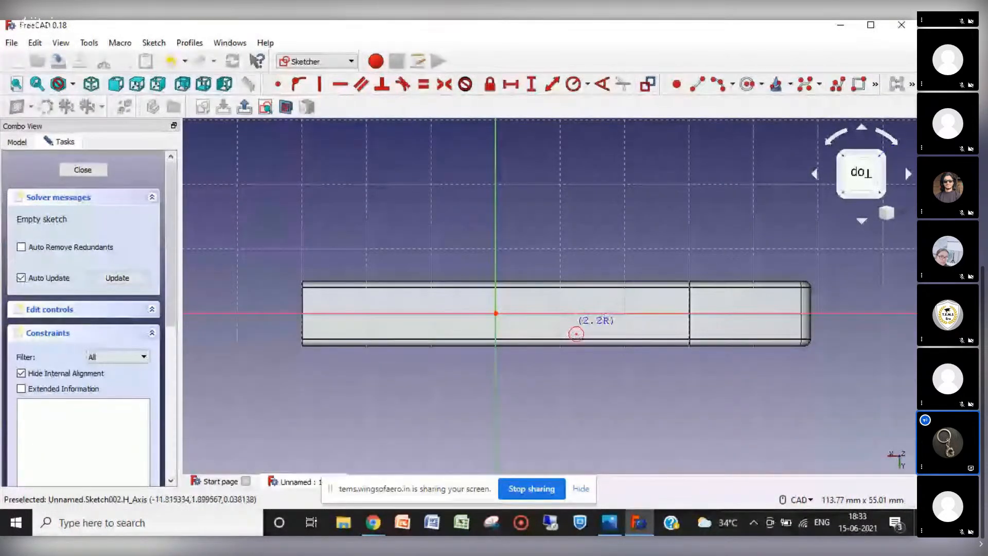
click(576, 333)
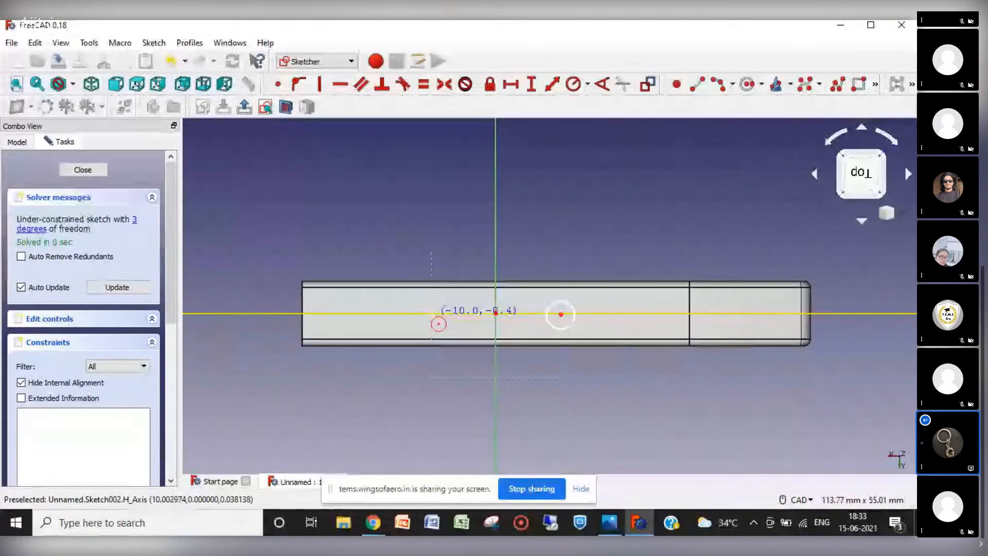
click(435, 313)
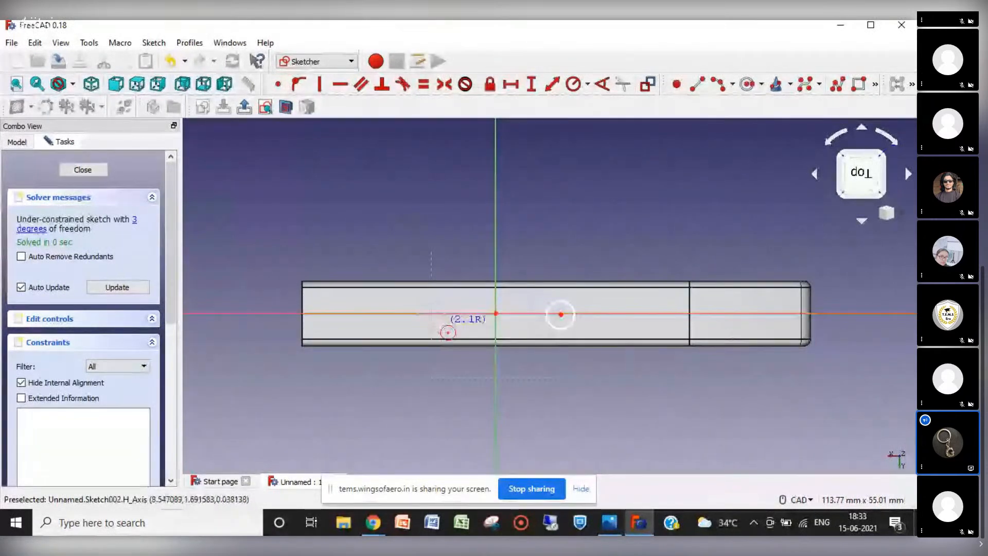
click(450, 333)
key(Escape)
key(Escape)
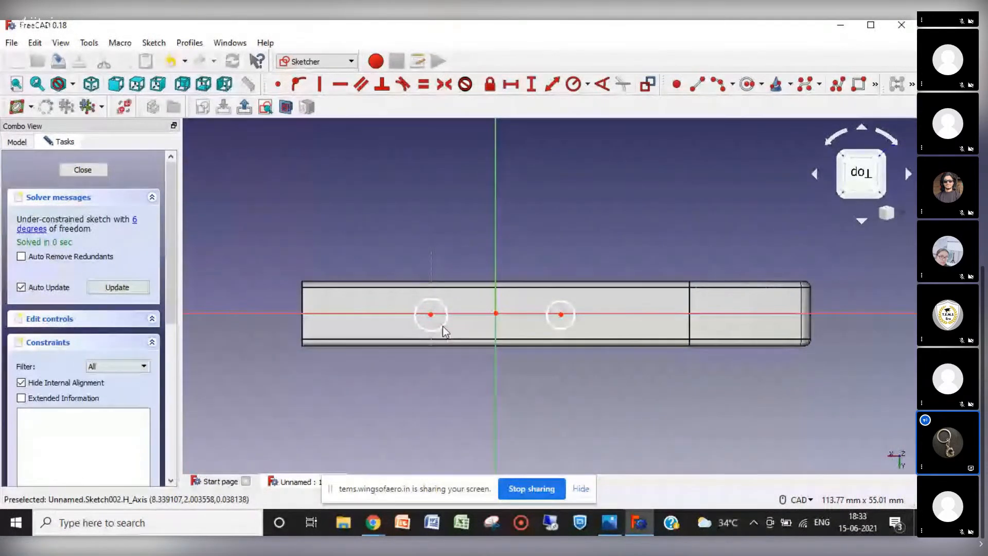
click(17, 143)
double_click(78, 303)
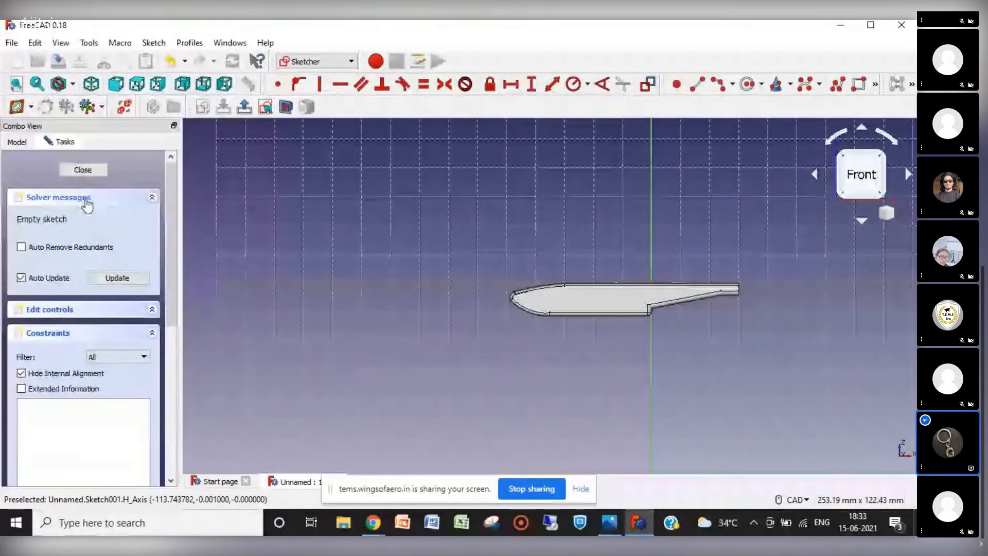
click(82, 169)
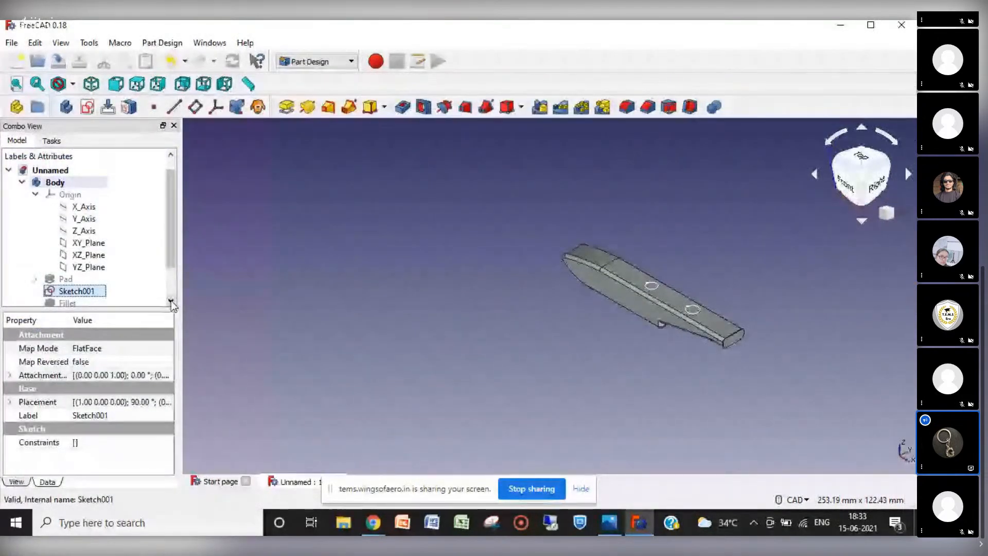
Reopen the sketch with the two circles on the float's top face for editing.
scroll(171, 298, down, 3)
double_click(76, 291)
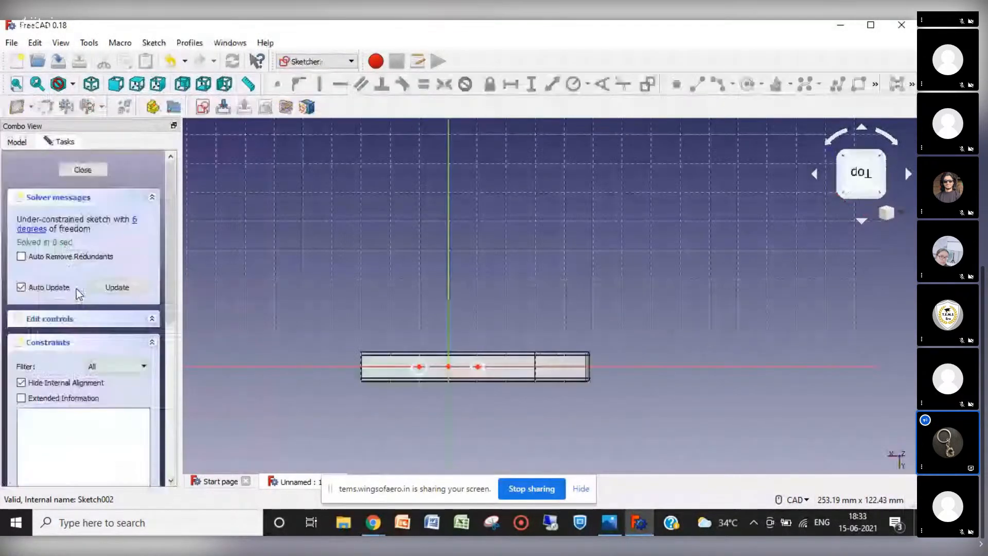
scroll(431, 380, up, 6)
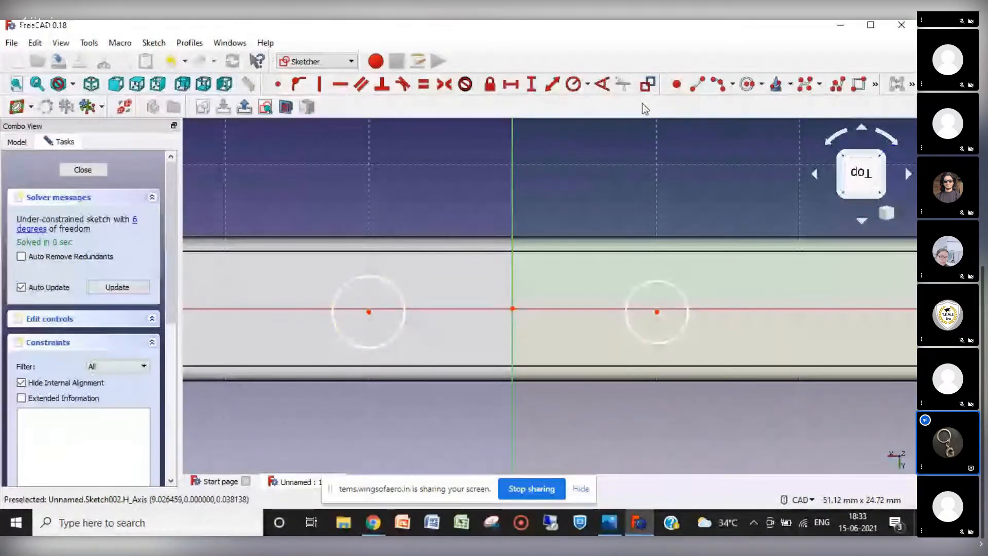
Constrain the horizontal distance between the two circle centres to 20 mm.
click(513, 86)
click(369, 312)
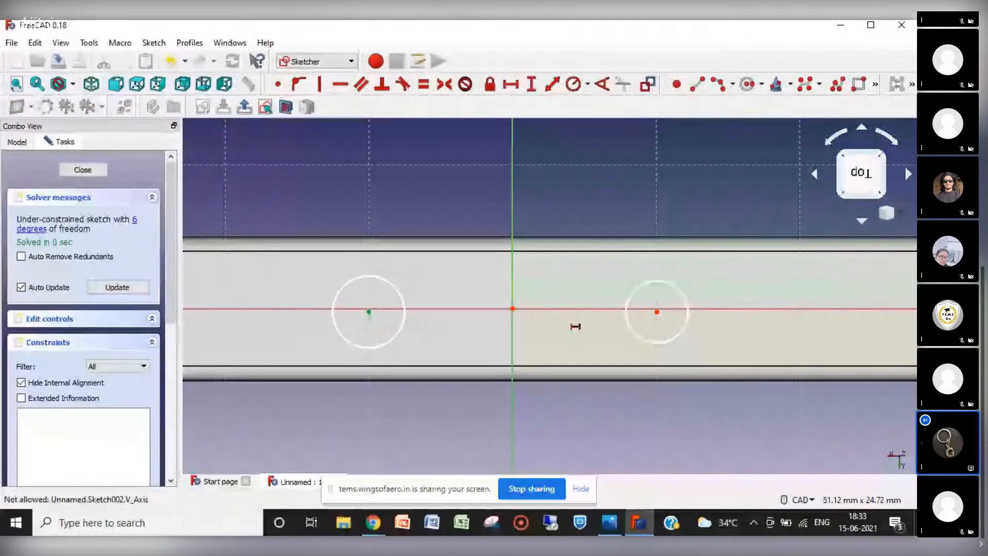
click(657, 312)
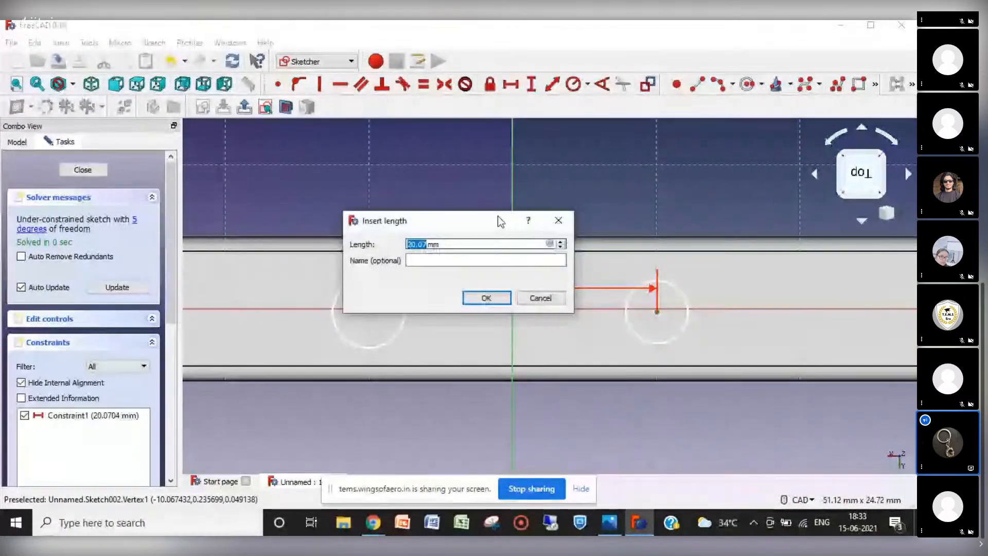
text(20)
key(Return)
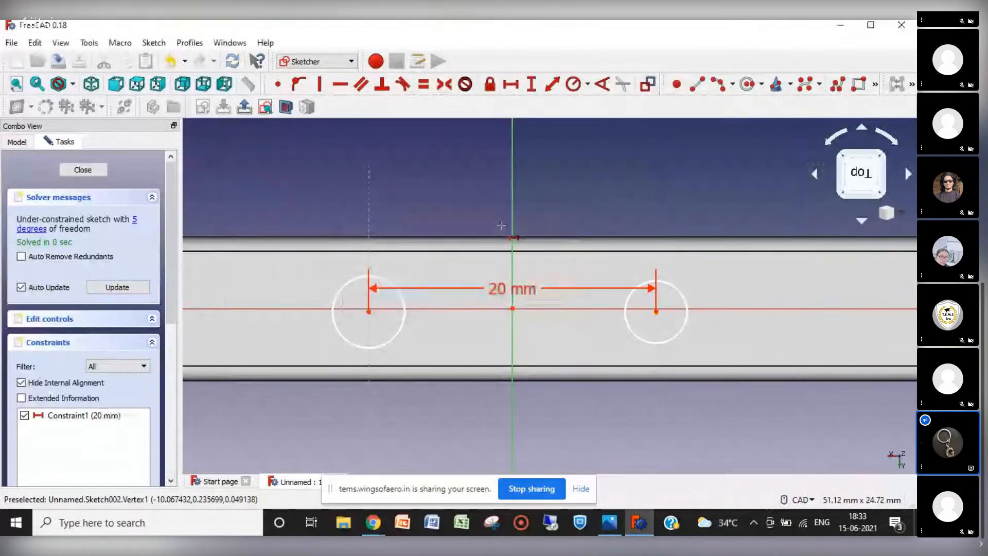
Constrain the horizontal distance from the origin to the nose-side circle's centre to 10 mm.
click(512, 309)
click(657, 312)
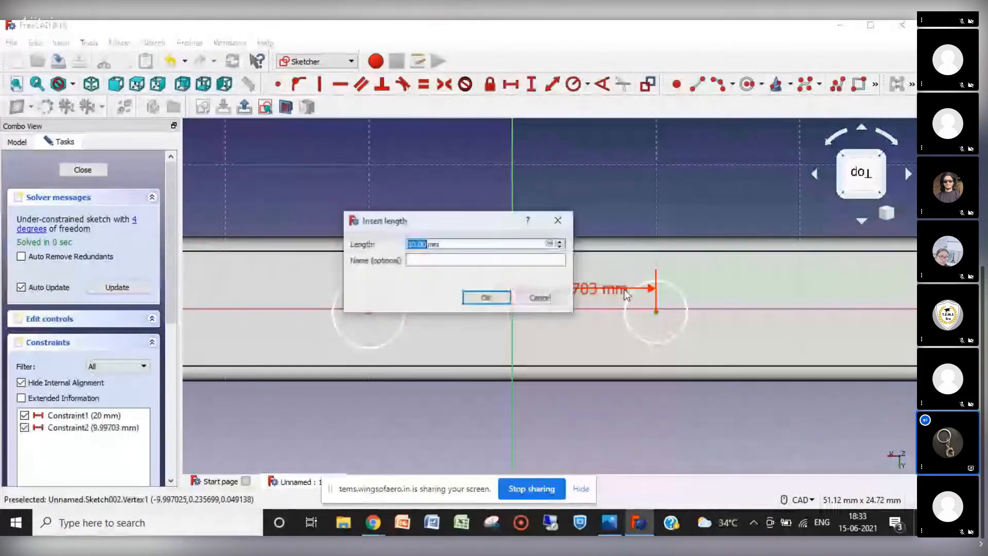
text(10)
key(Return)
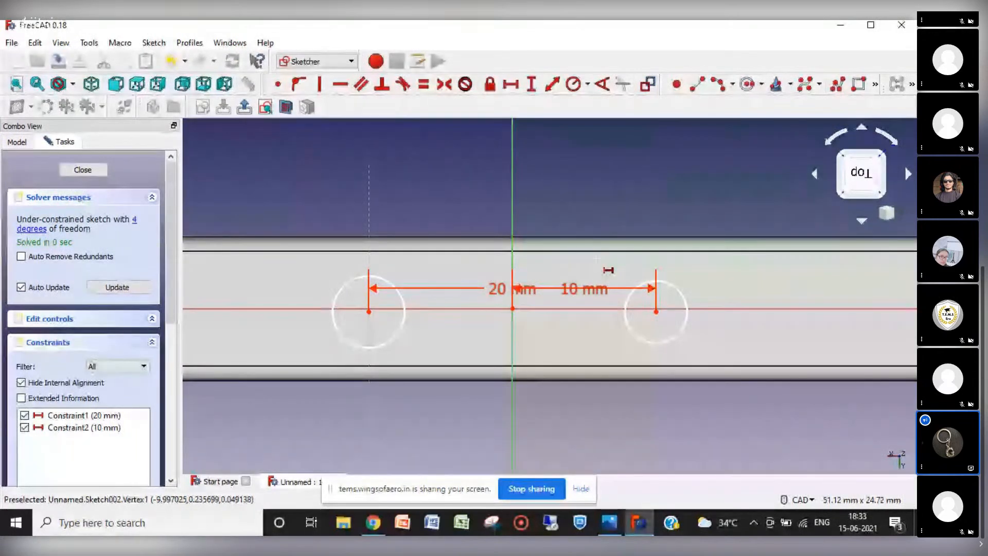
key(Escape)
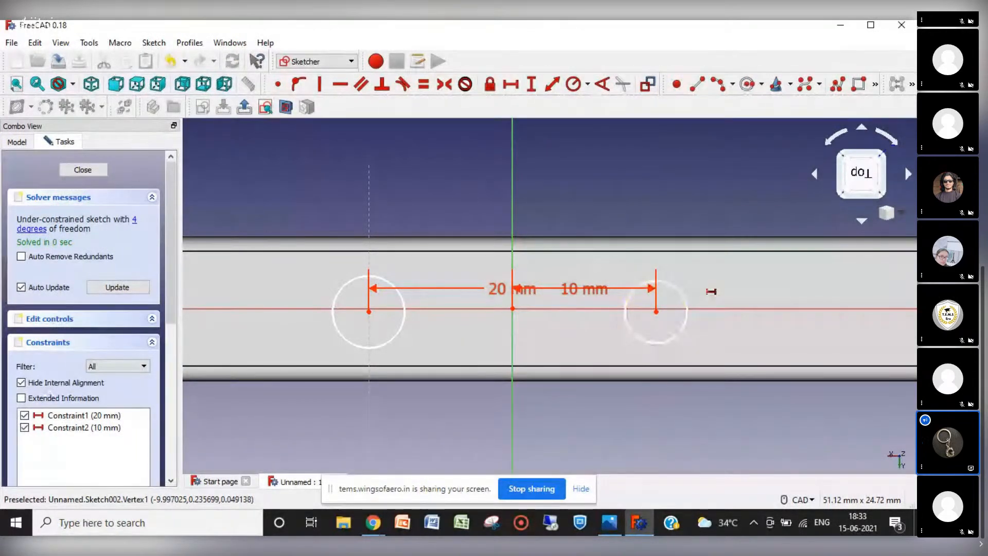
Move the 10 mm and 20 mm dimension labels apart, above the float's outline.
drag(584, 290, 594, 238)
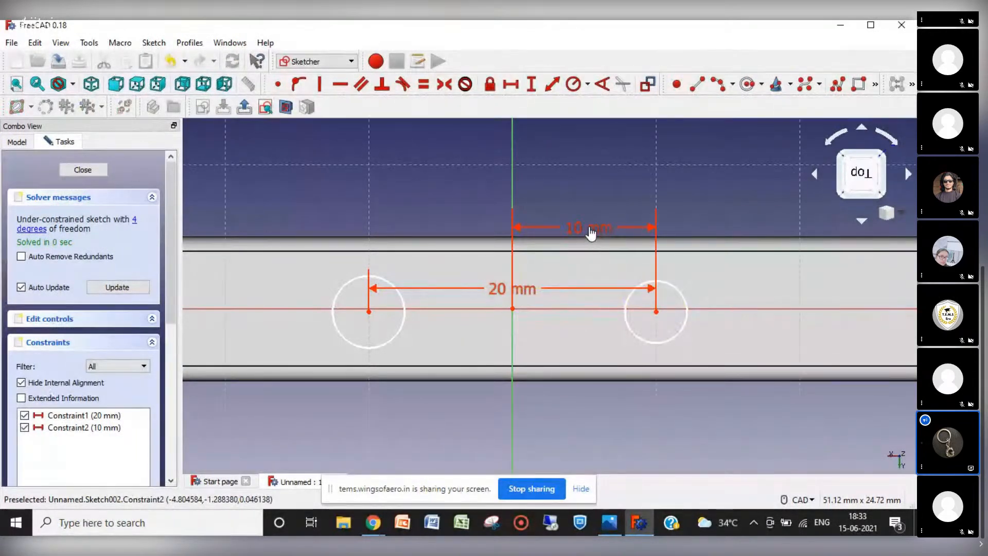
drag(545, 291, 540, 194)
click(539, 195)
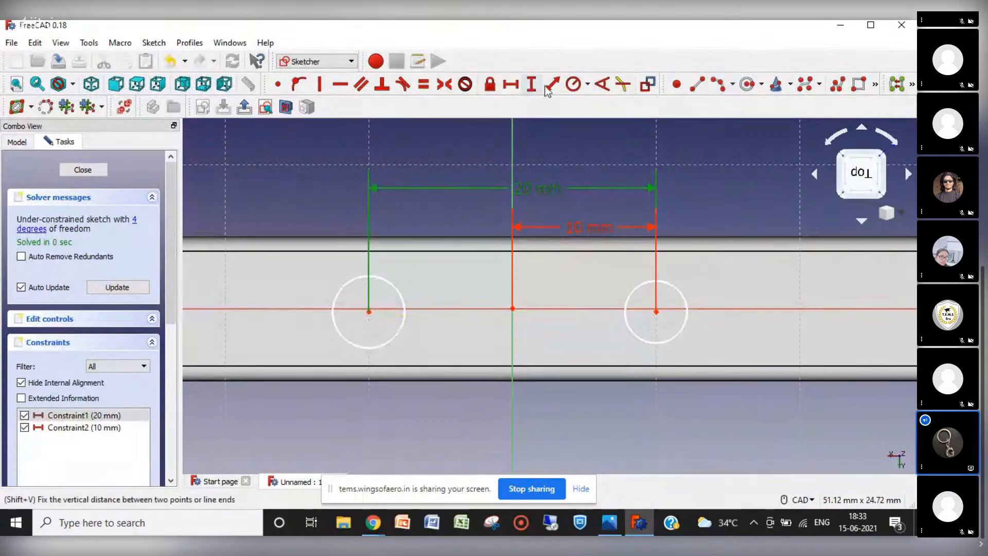
click(575, 85)
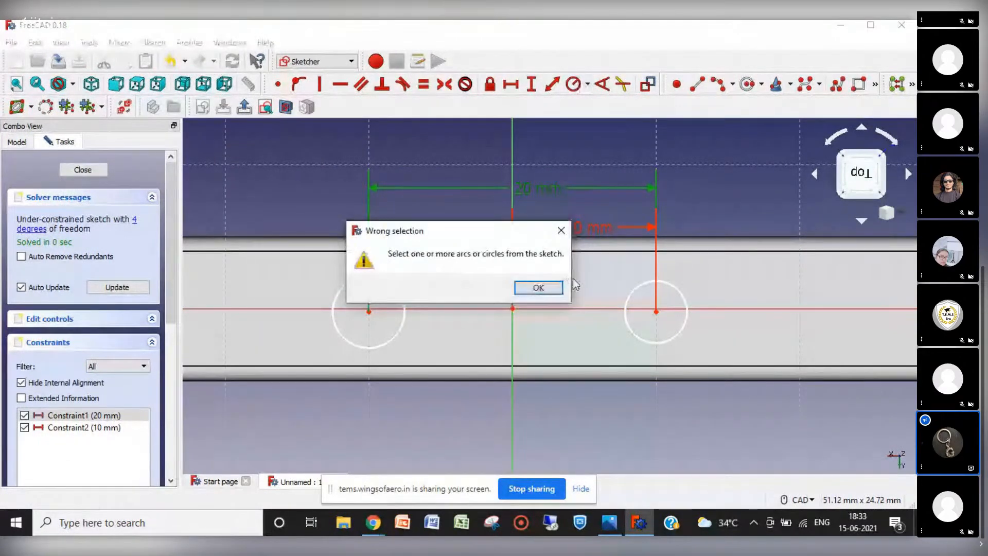
click(538, 288)
key(Escape)
key(Escape)
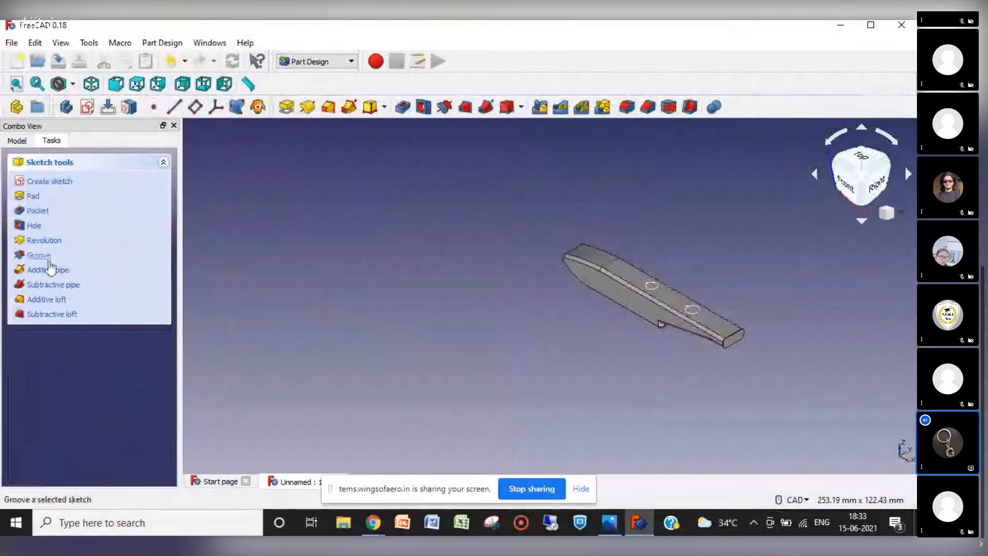
click(18, 141)
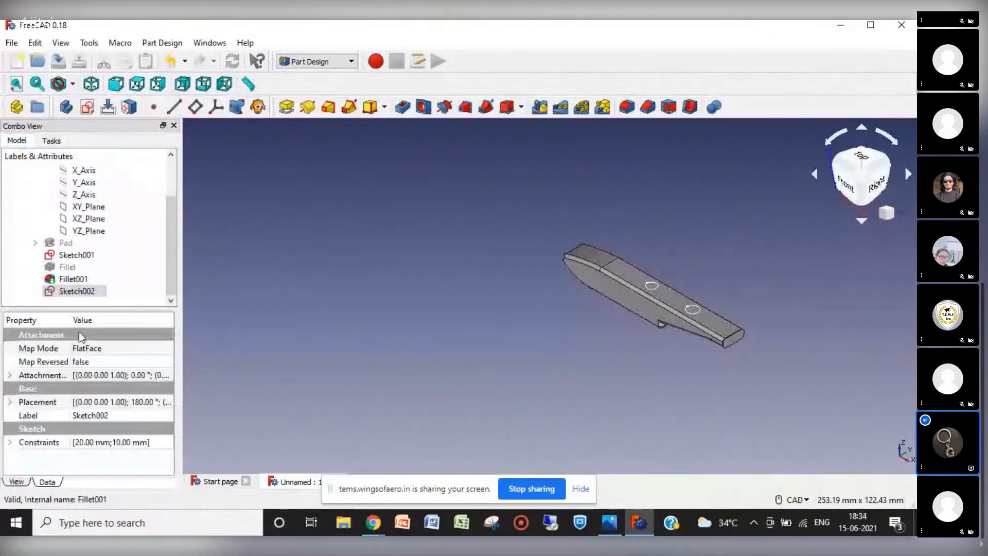
double_click(64, 295)
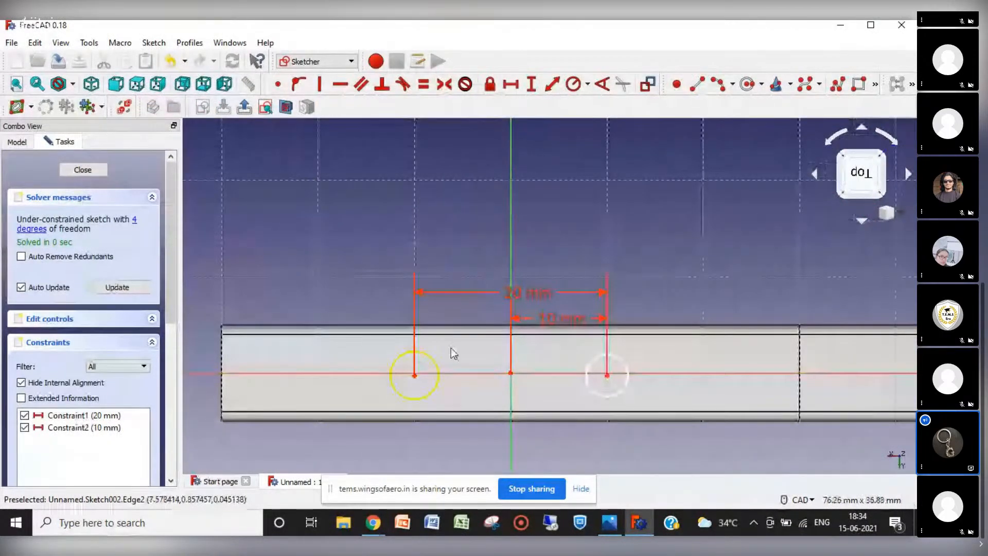
Constrain the radius of both circles on the float's top face to 2 mm.
click(574, 84)
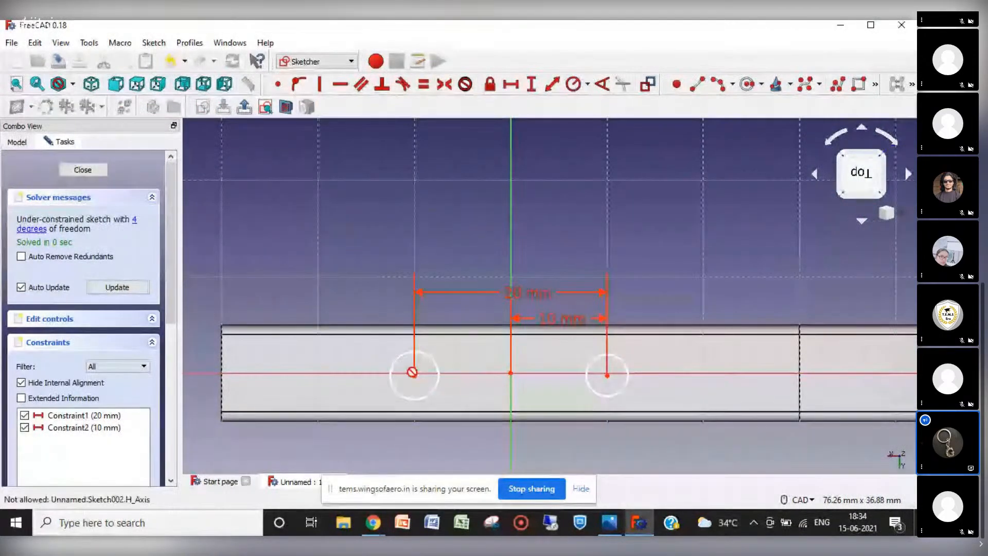
click(392, 366)
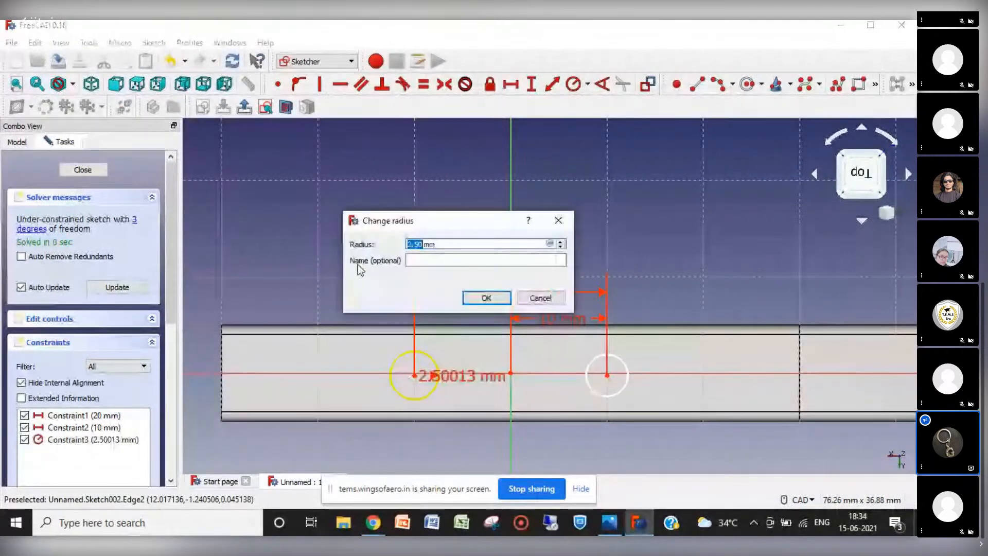
text(2)
key(Return)
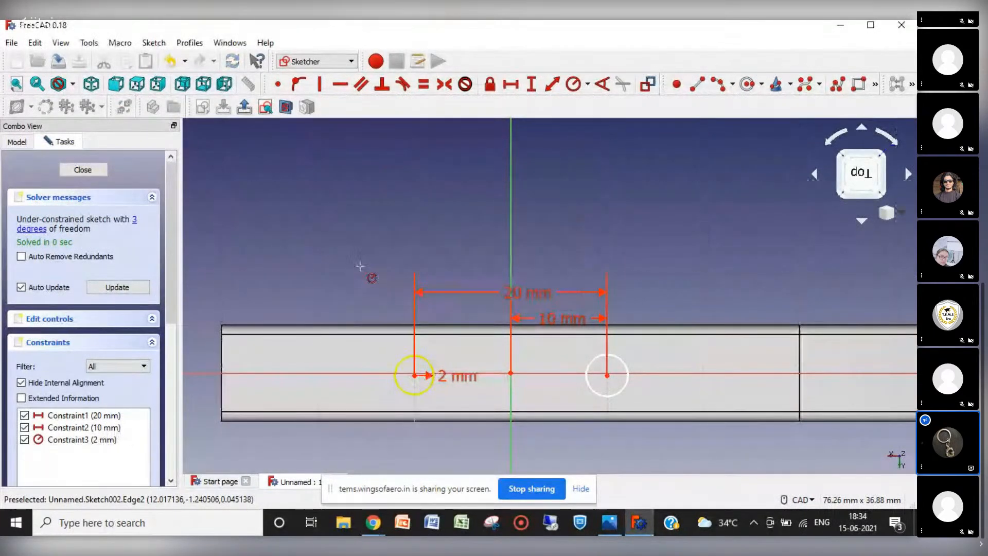
click(619, 396)
text(2mm)
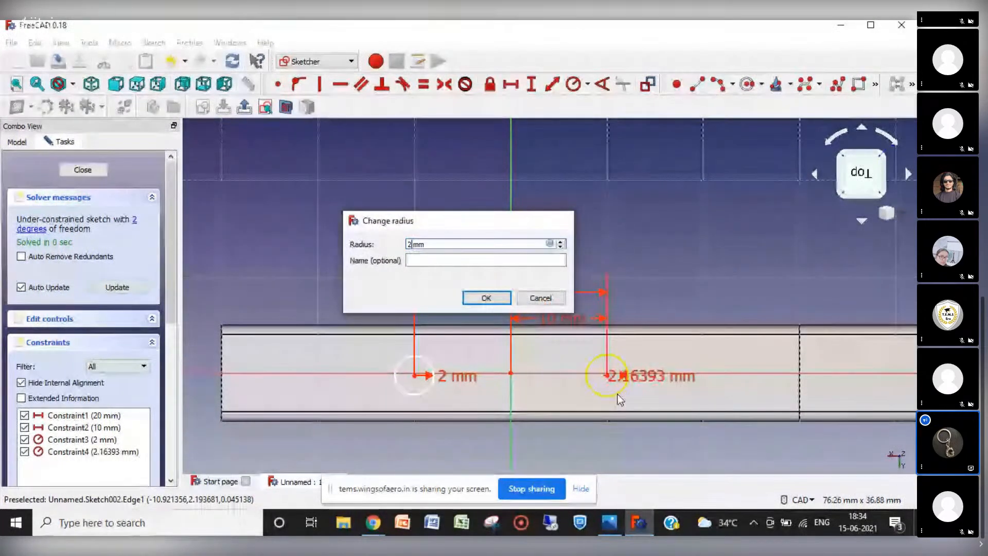
key(Return)
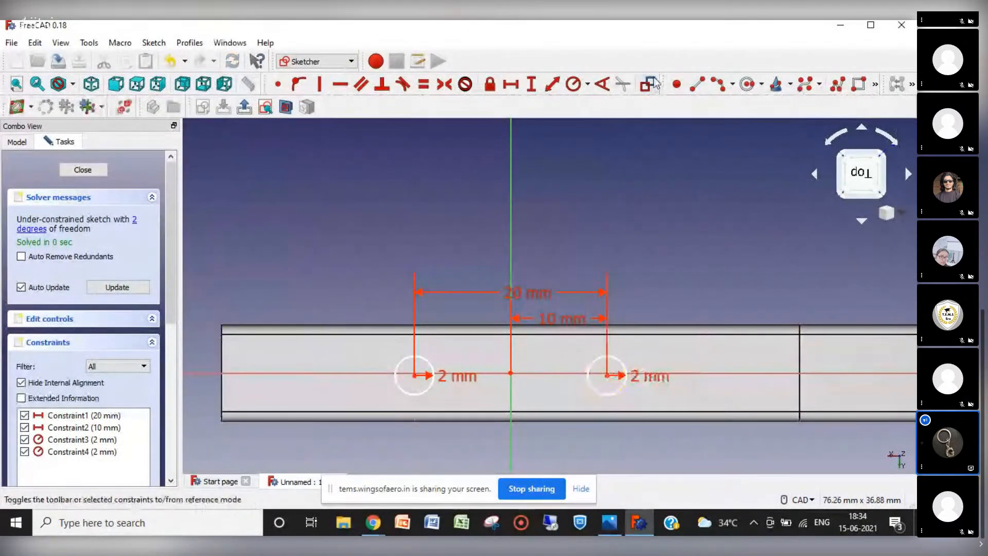
Set the vertical distance from each circle's centre to the origin to 0 mm and finish the sketch.
click(520, 84)
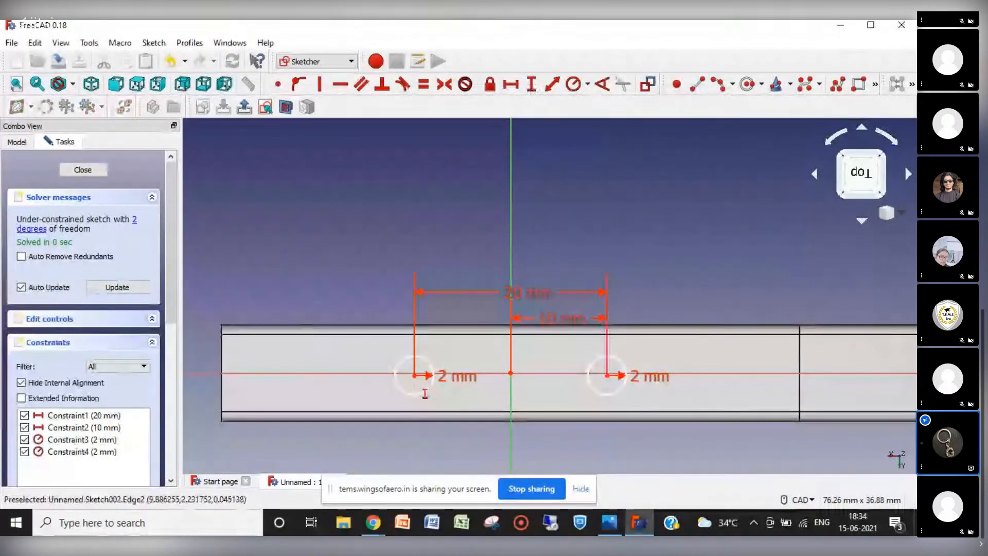
click(414, 376)
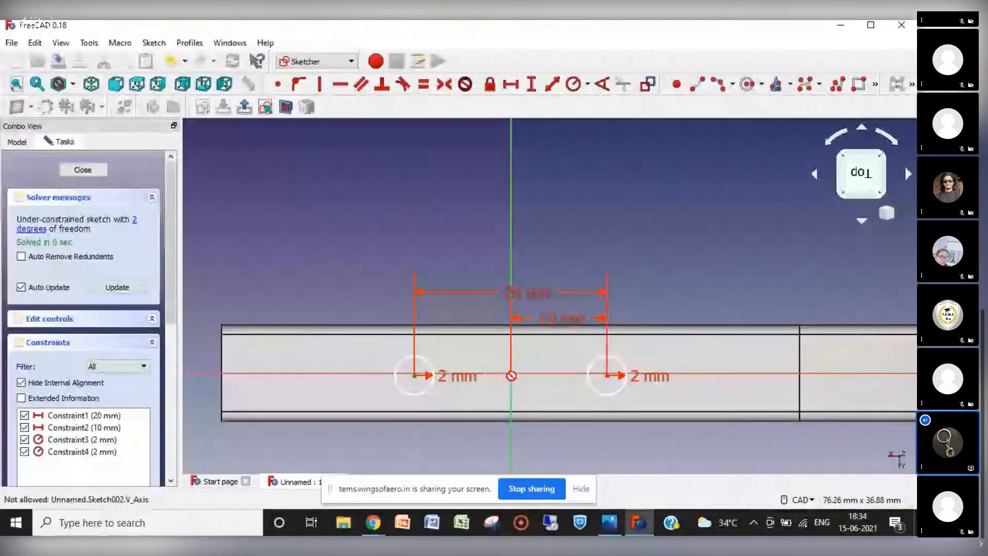
click(511, 374)
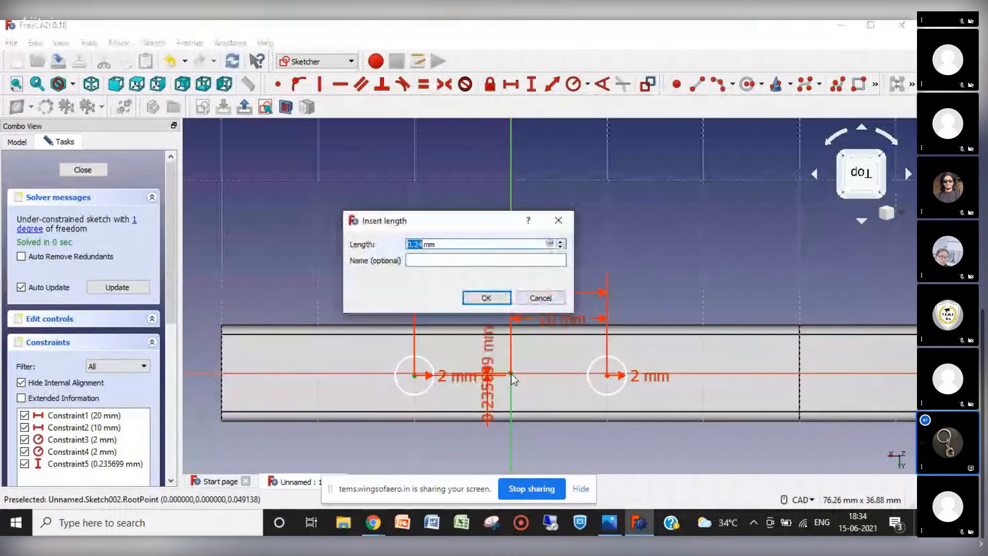
key(Return)
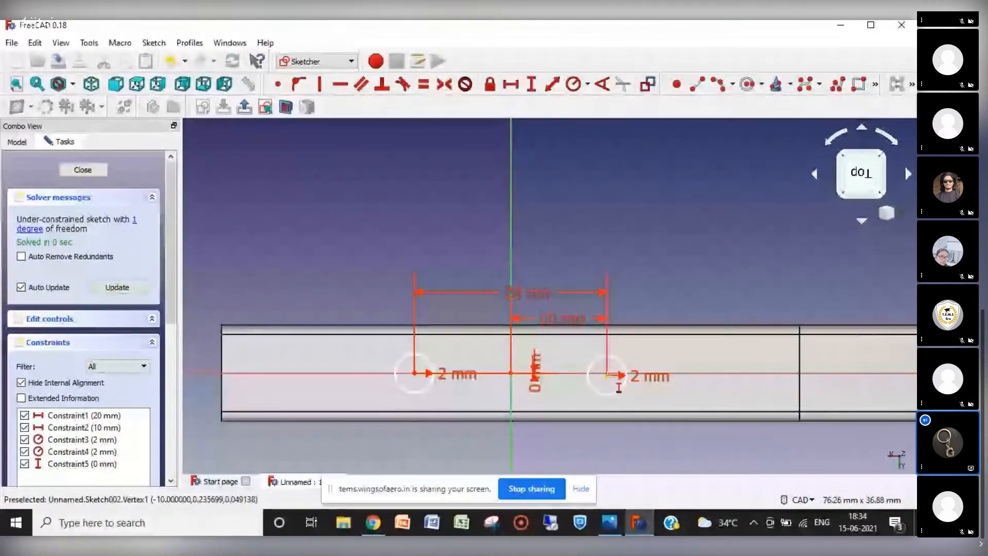
click(608, 376)
click(510, 373)
text(0)
key(Return)
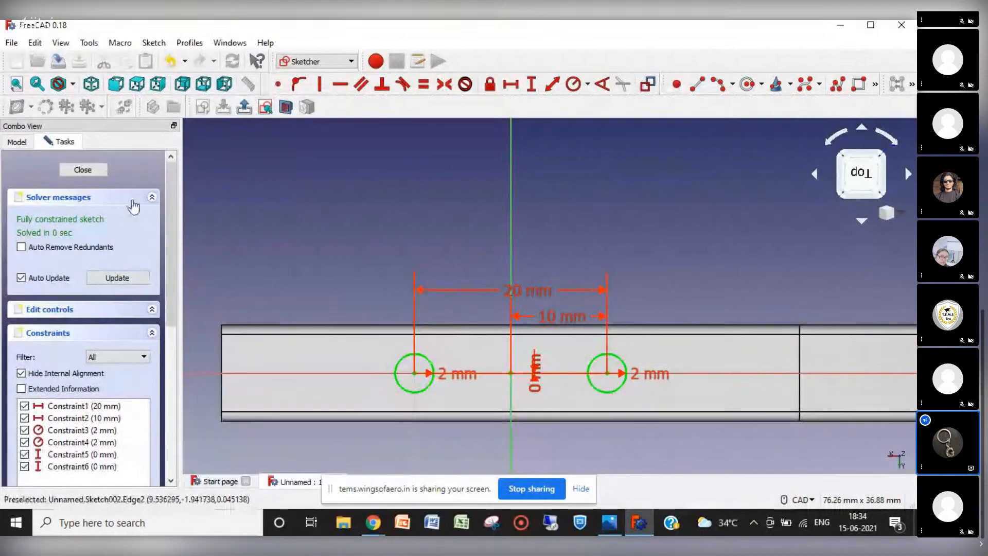
click(82, 170)
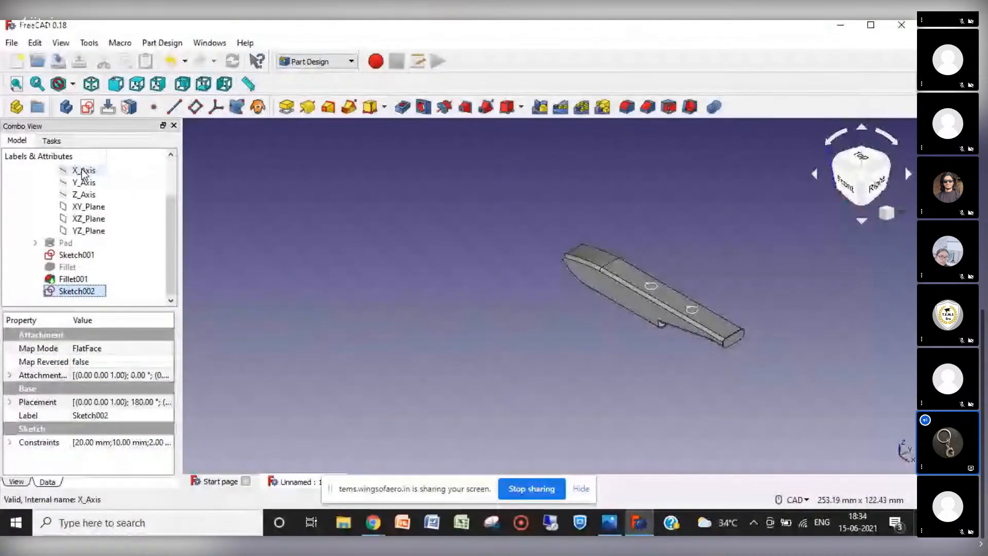
Pad the two circles upward into cylindrical struts a few millimetres longer than 10 mm.
click(289, 109)
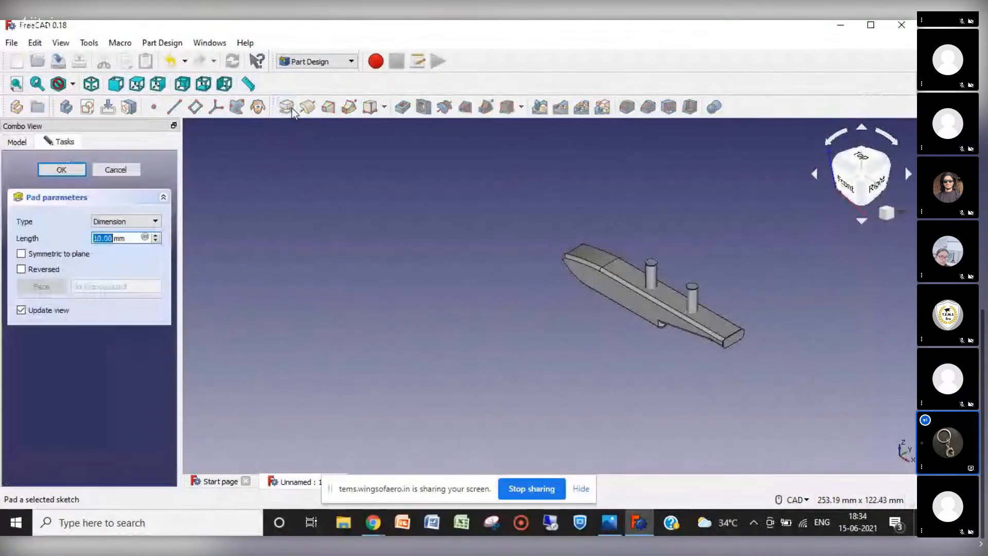
click(156, 236)
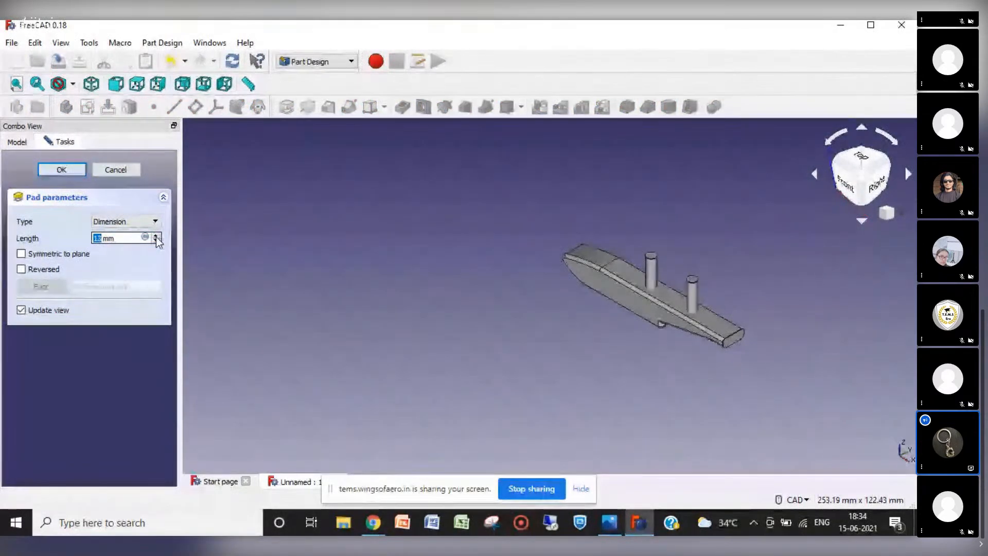
click(61, 169)
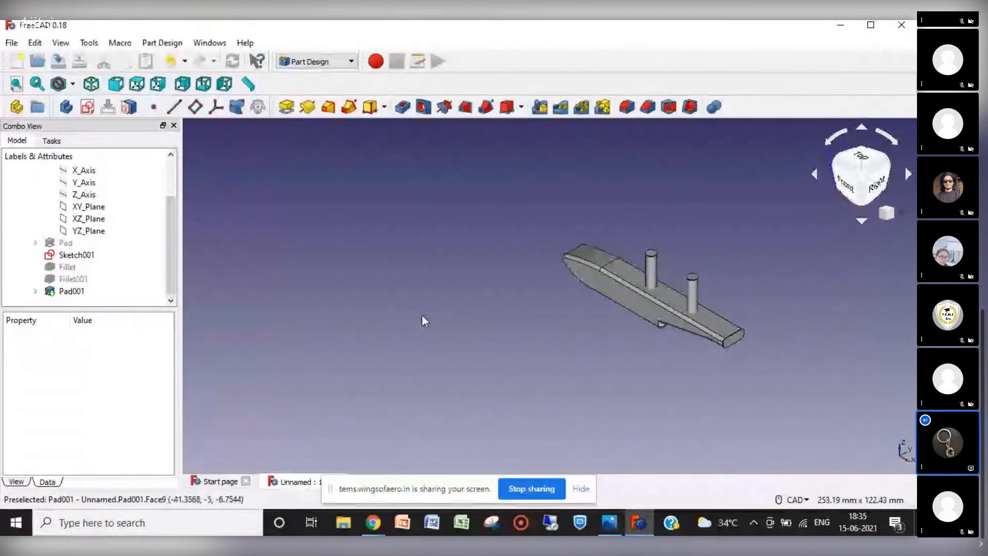
Create a new sketch on the body's XZ plane.
click(88, 219)
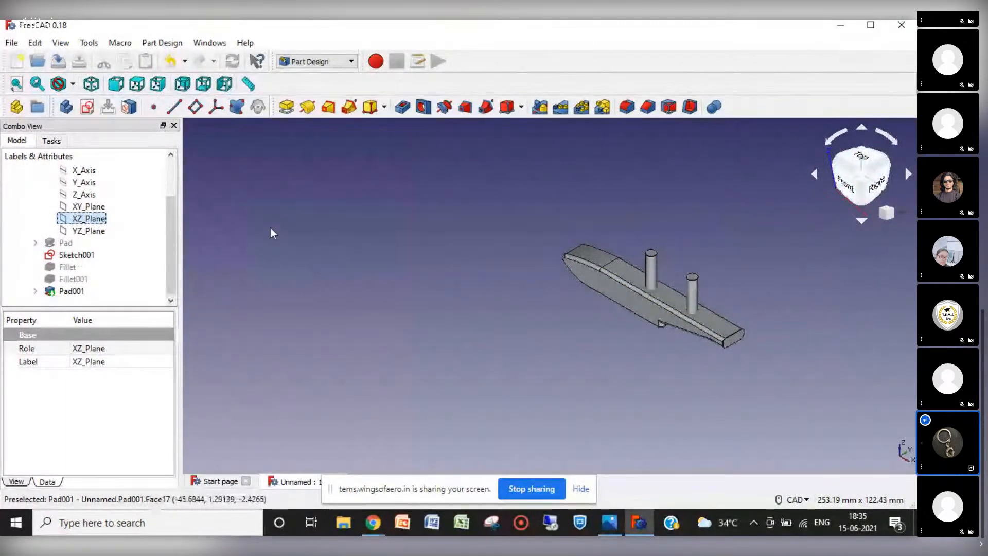
click(87, 106)
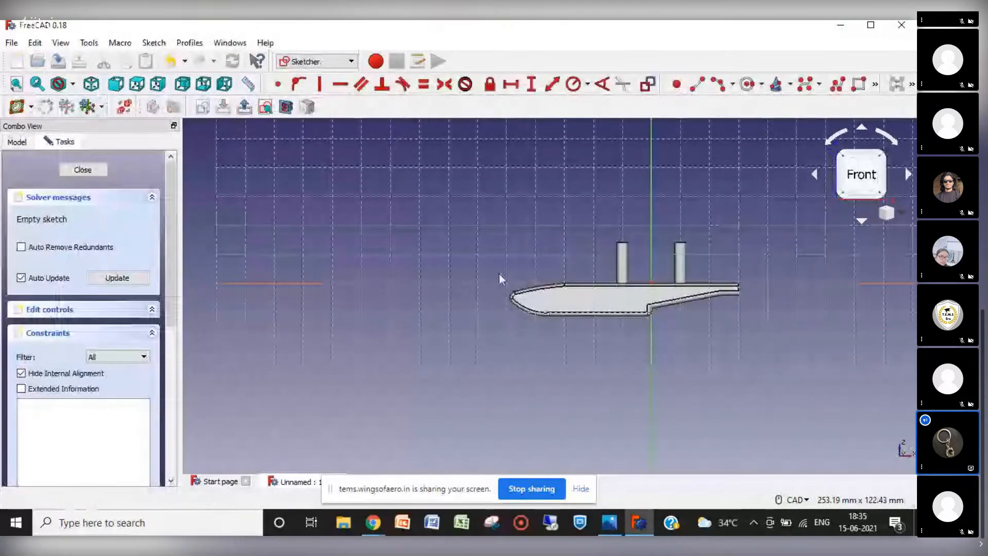
scroll(632, 261, up, 2)
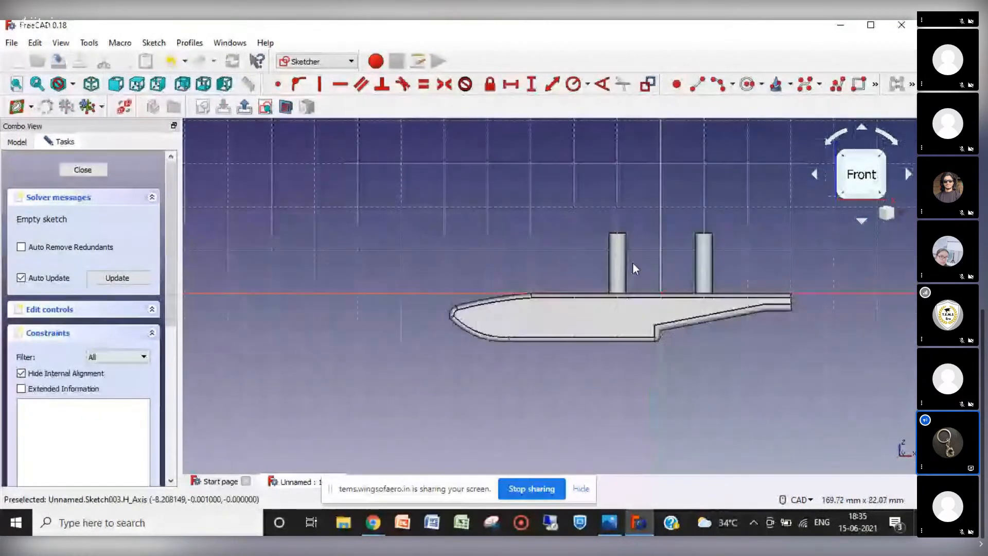
Sketch a closed stepped polyline profile about 8 mm wide and 8 mm tall beside the rear strut's upper end.
click(838, 86)
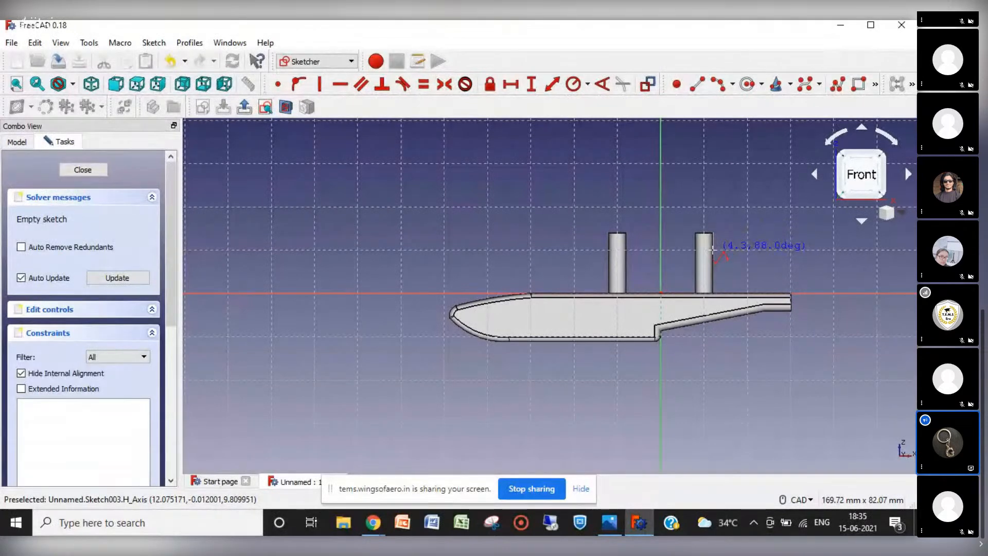
click(714, 250)
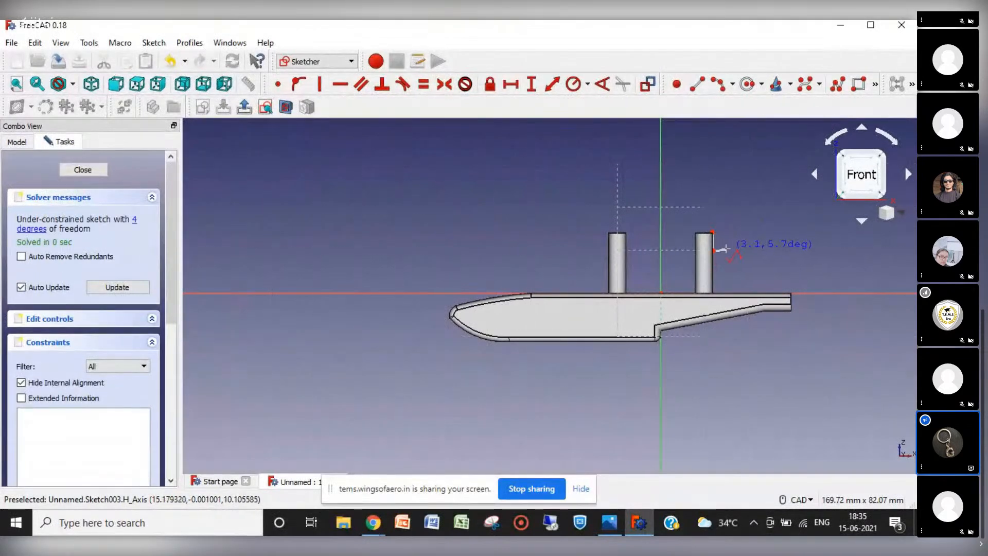
click(725, 250)
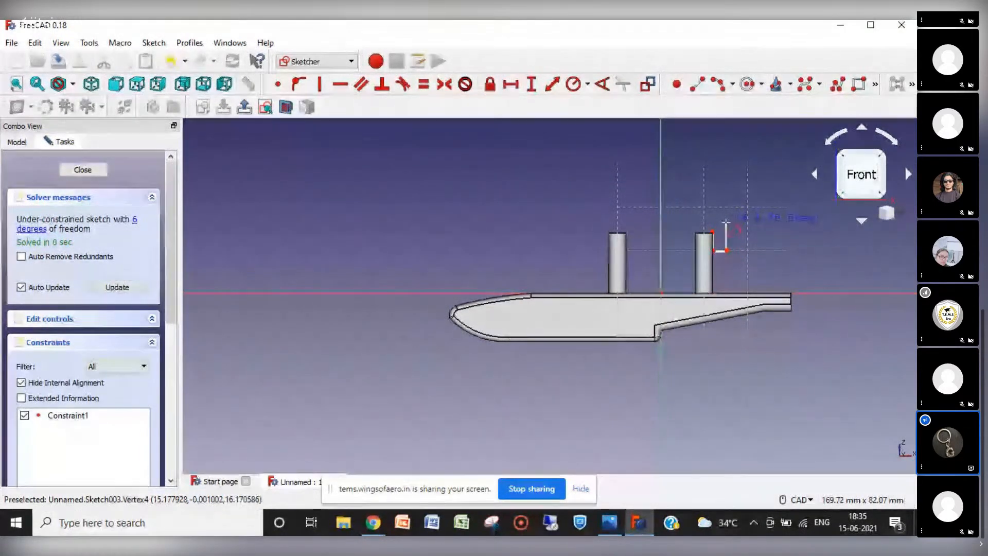
click(726, 223)
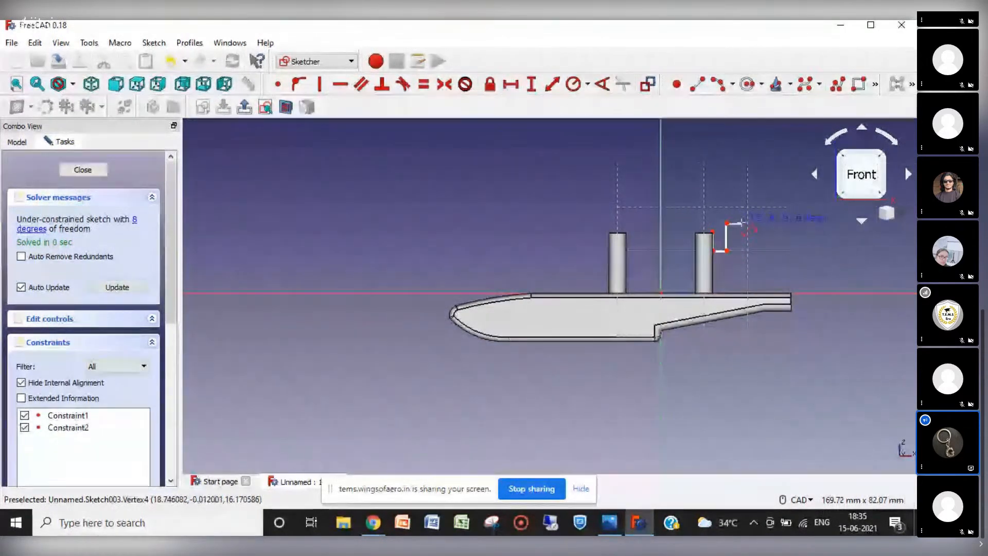
click(741, 223)
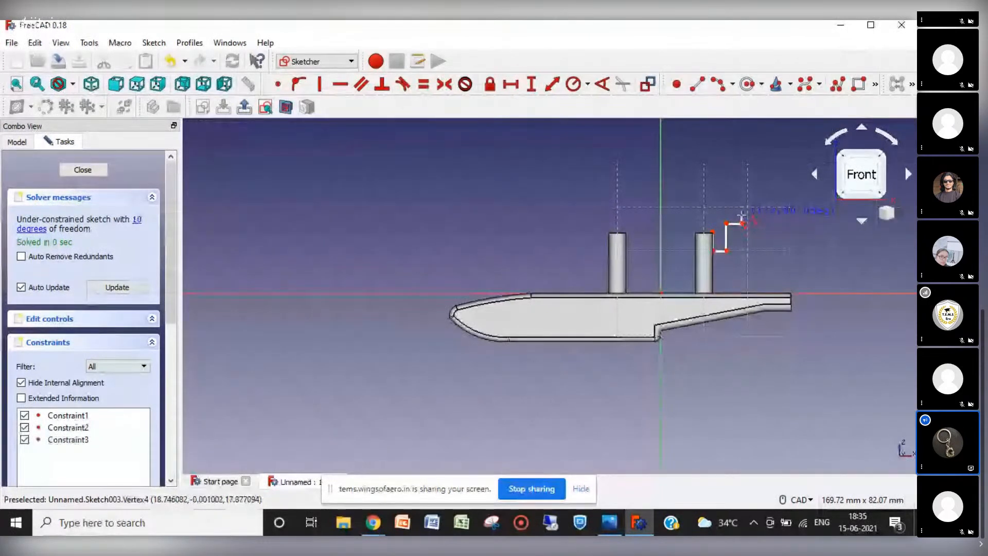
click(742, 217)
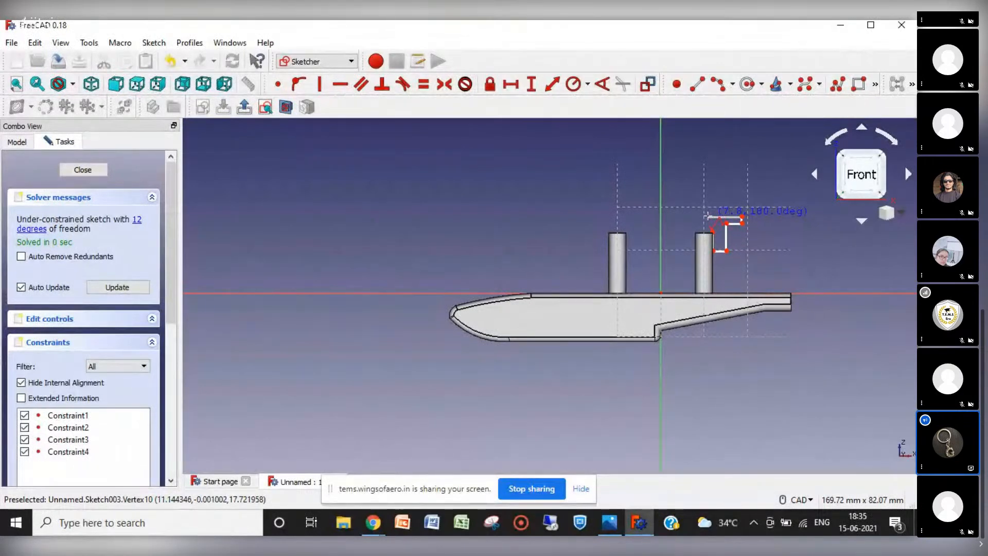
click(709, 218)
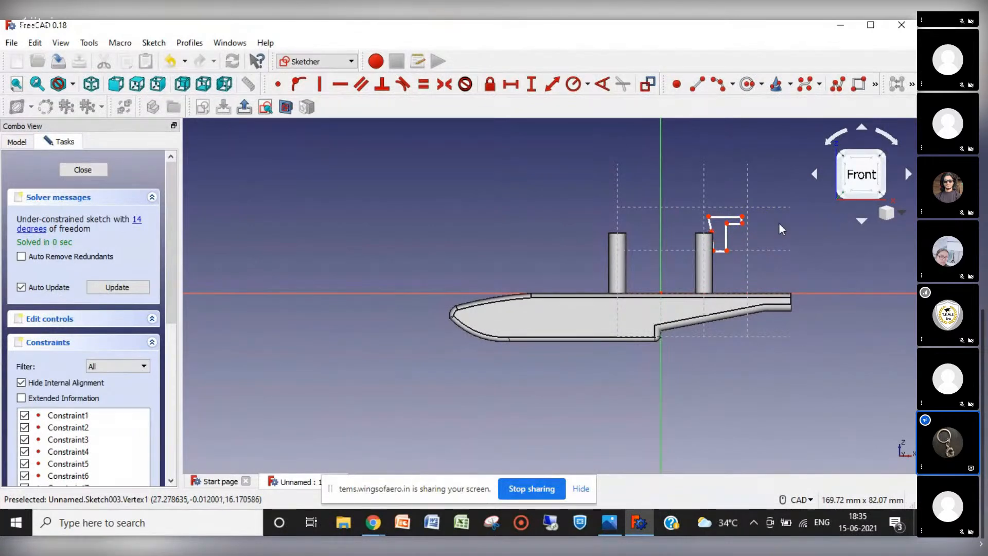
Constrain the profile's outer web edge, its strut-side edge and the flange's short end edge to be vertical.
click(318, 85)
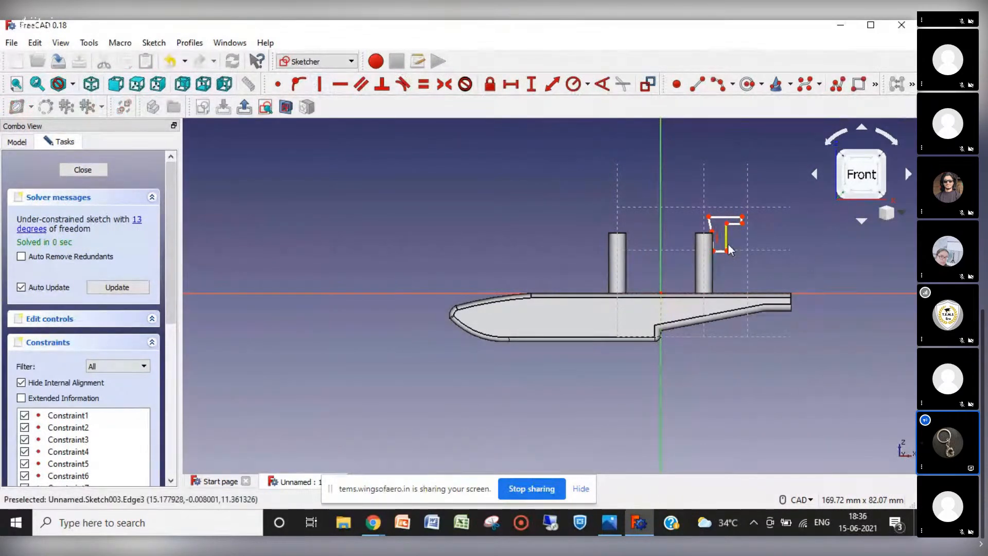
scroll(712, 245, up, 8)
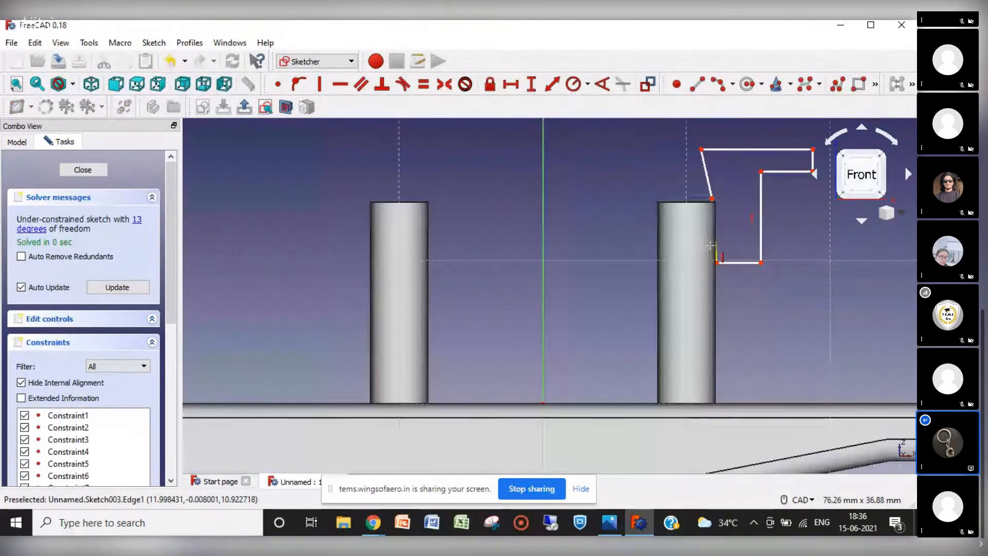
click(719, 260)
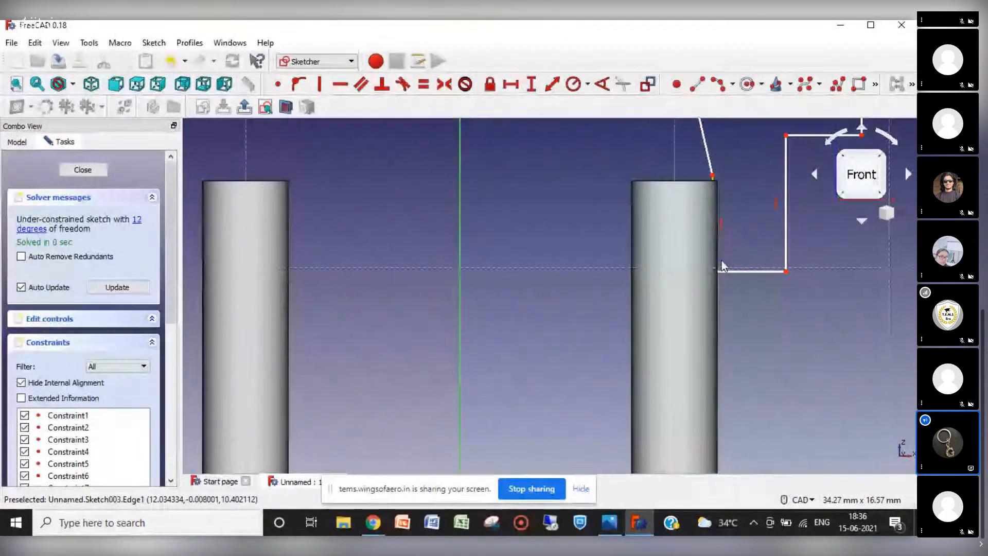
scroll(821, 195, down, 8)
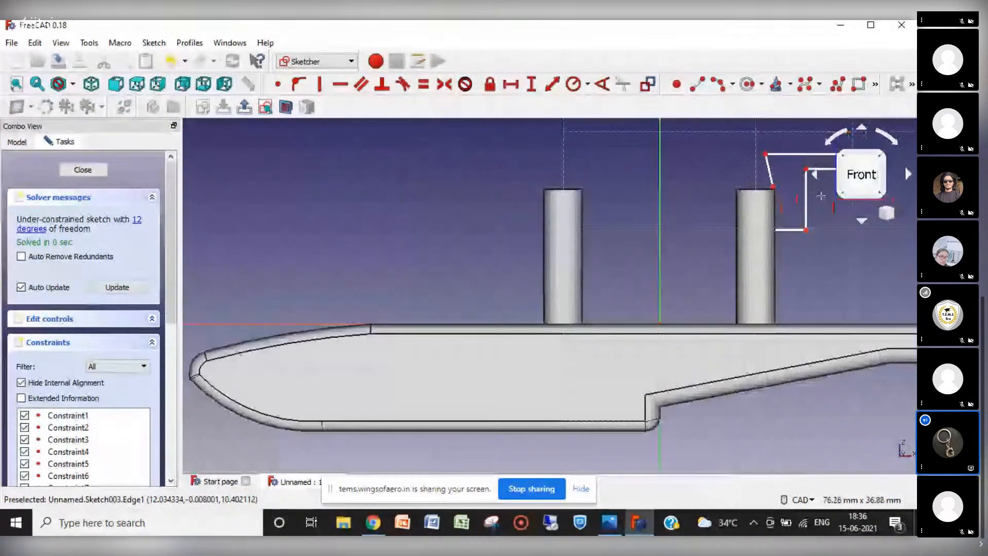
key(Left)
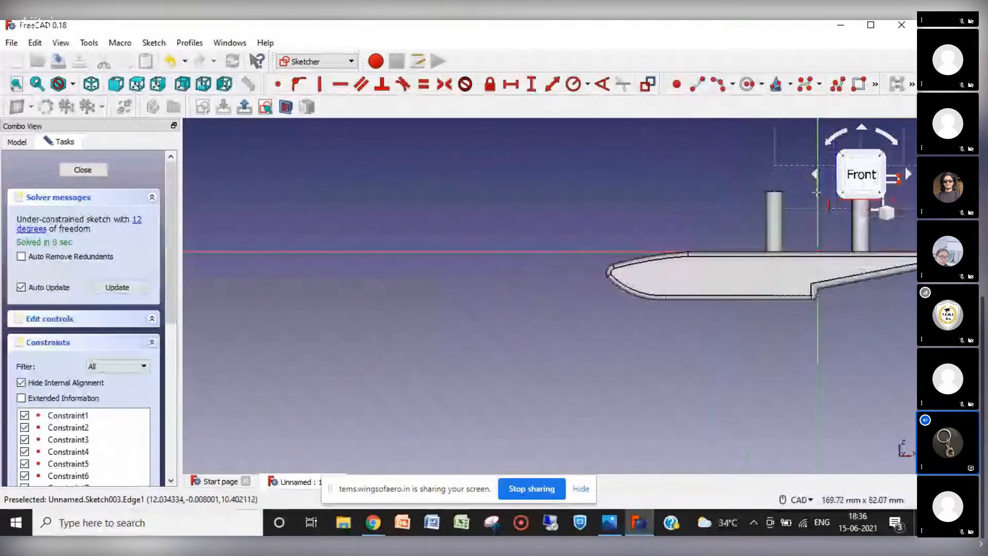
key(Right)
key(Right)
key(Right)
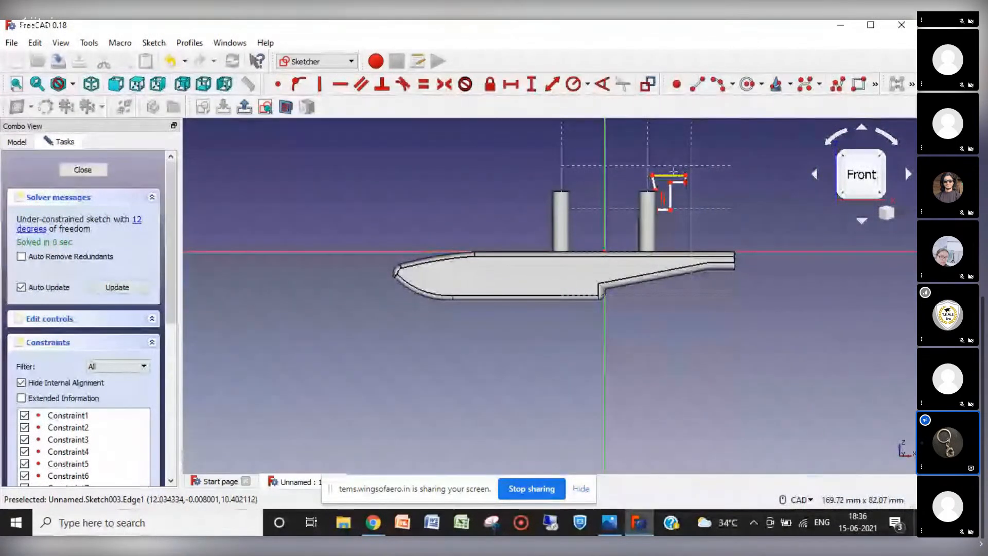
scroll(675, 175, up, 12)
click(797, 255)
scroll(663, 259, down, 4)
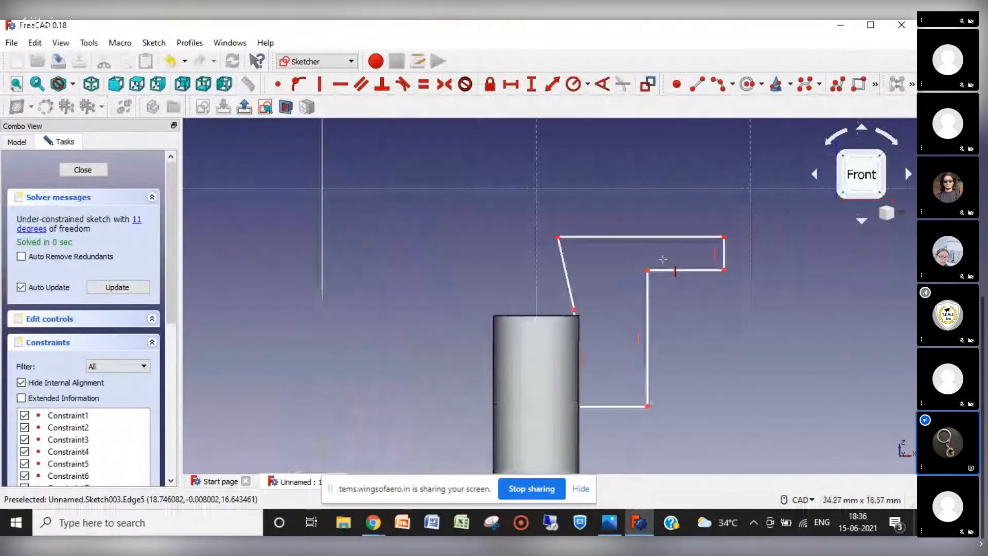
Constrain the flange's upper and lower edges and the profile's bottom edge to be horizontal.
click(341, 85)
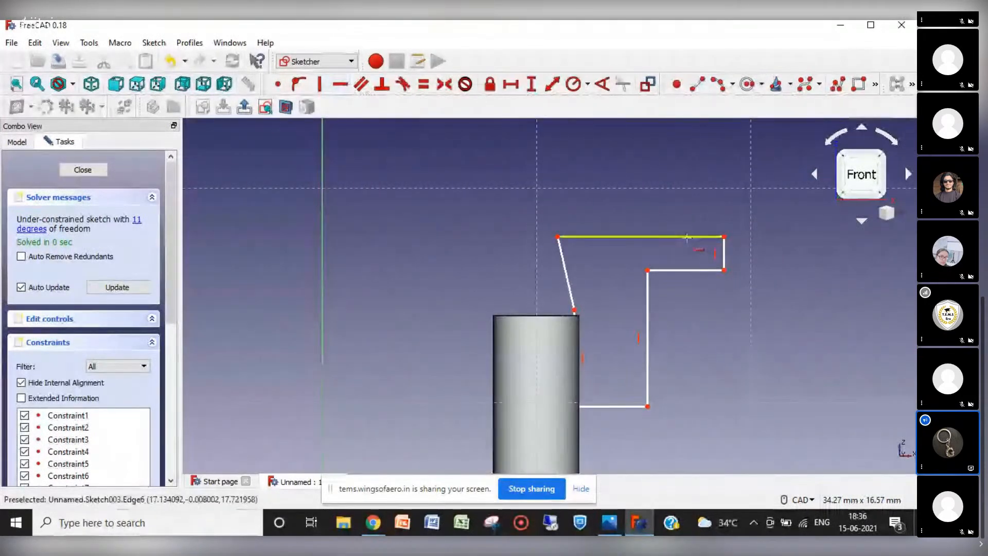
click(683, 238)
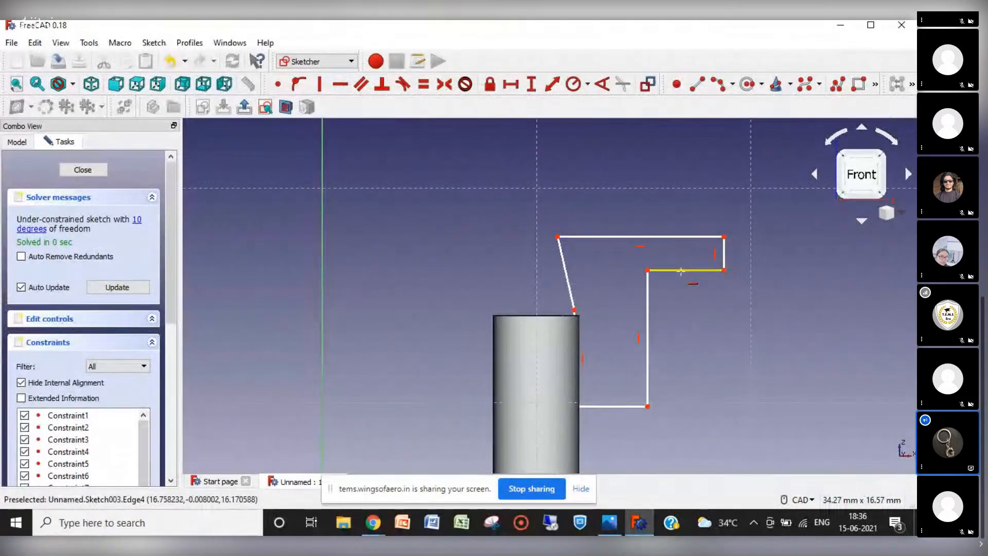
click(680, 270)
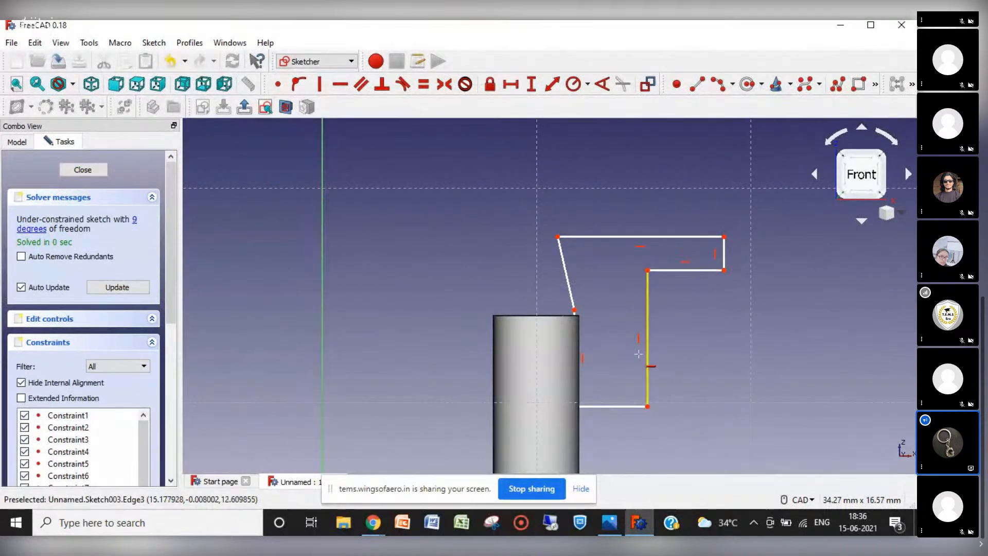
click(614, 409)
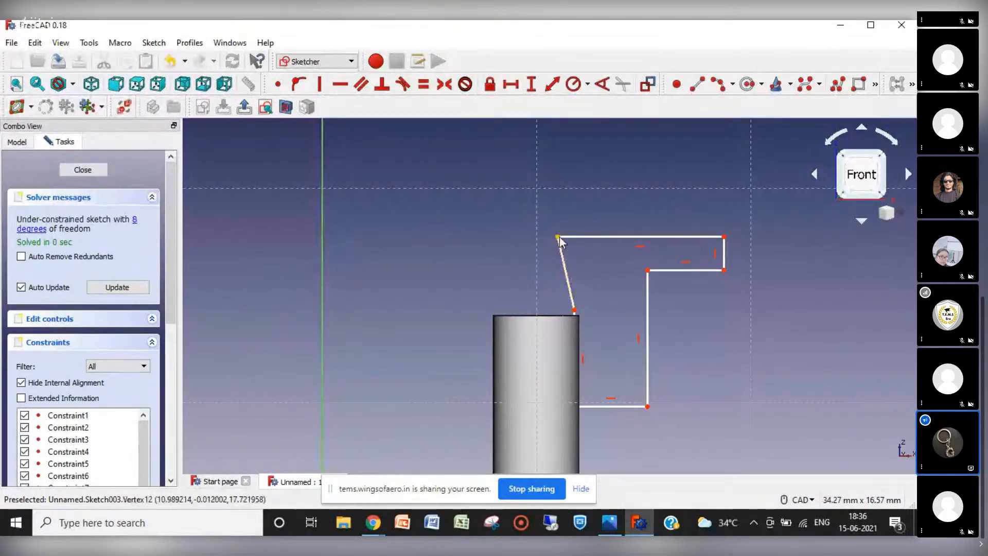
Move the slanted edge's upper corner in line with the strut's side and constrain that edge to be vertical.
drag(564, 265, 580, 239)
click(563, 254)
click(319, 84)
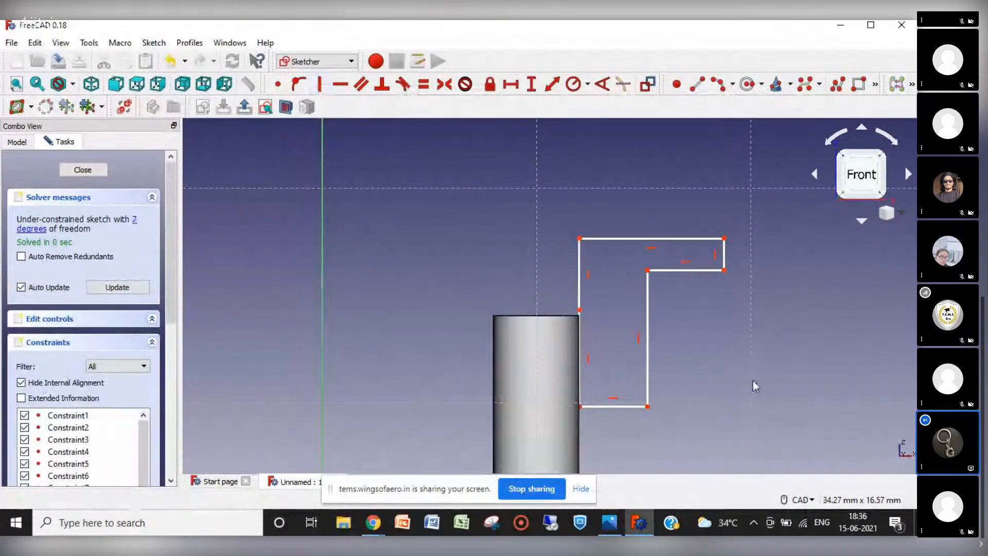
Reshape the profile into a thin inverted L with a narrow web along the strut's side, and finish the sketch.
mouse_move(581, 291)
mouse_down()
mouse_move(590, 291)
mouse_move(578, 284)
mouse_up()
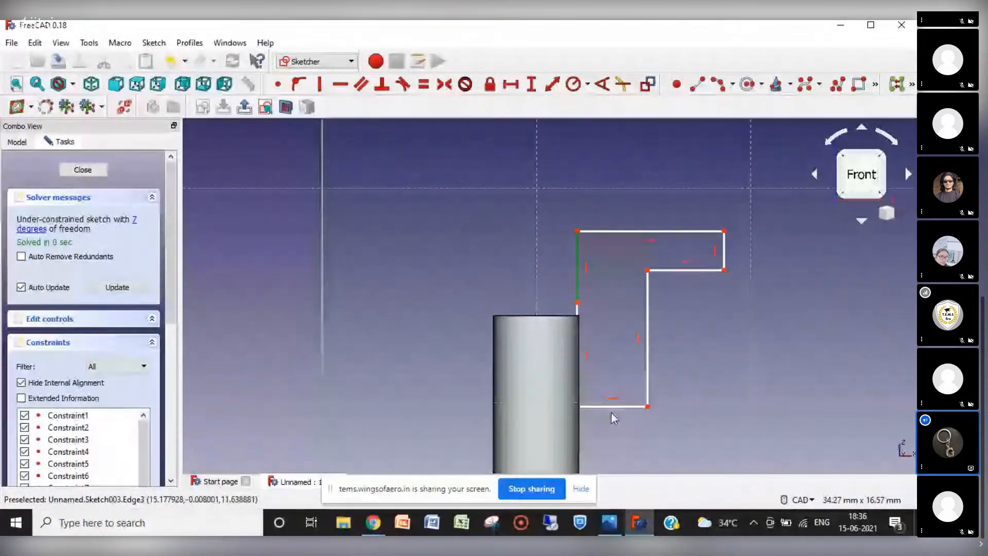
mouse_move(605, 406)
mouse_down()
mouse_move(644, 386)
mouse_move(595, 381)
mouse_up()
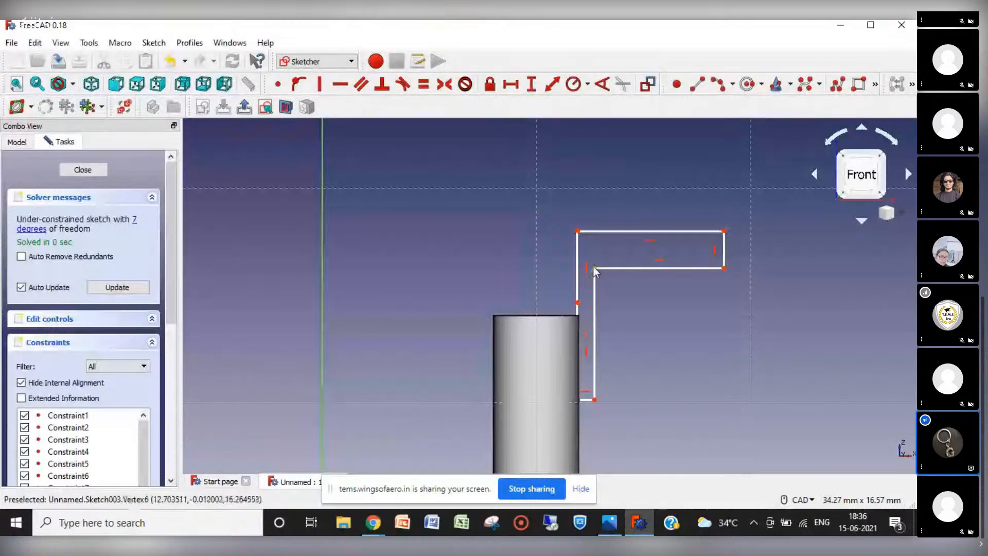
drag(606, 276, 604, 305)
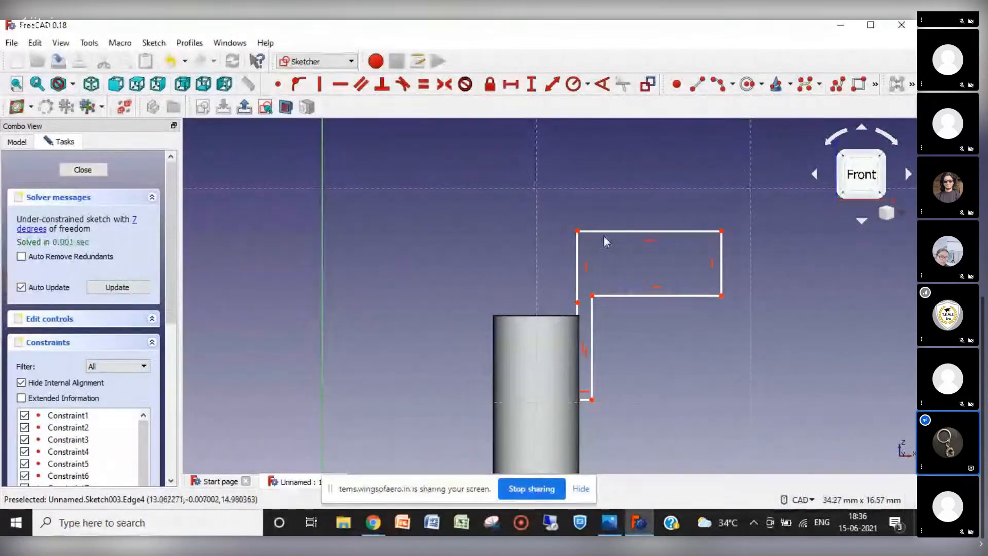
drag(604, 229, 607, 282)
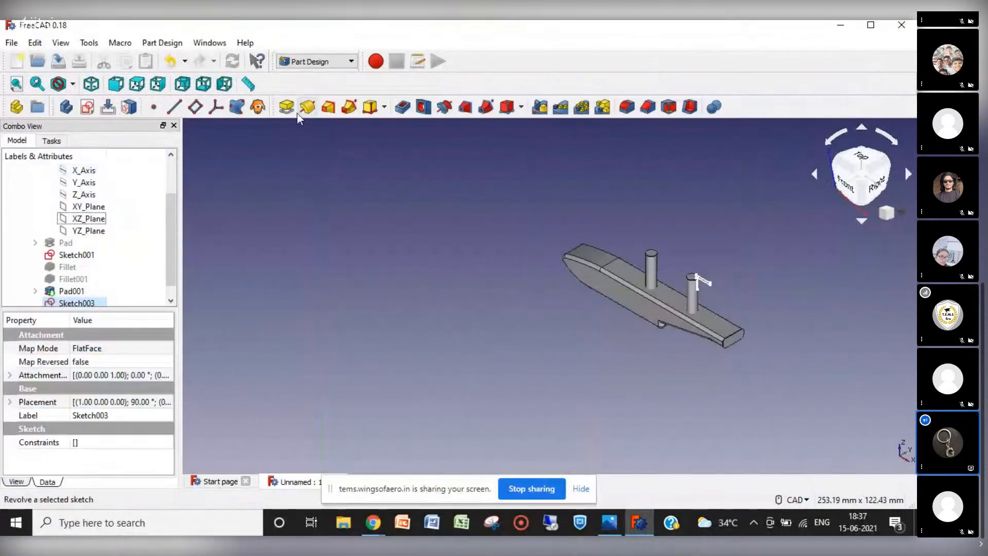
Try to revolve the L-shaped profile 360° around the rear strut, using the strut's cylindrical face as the axis reference.
click(306, 106)
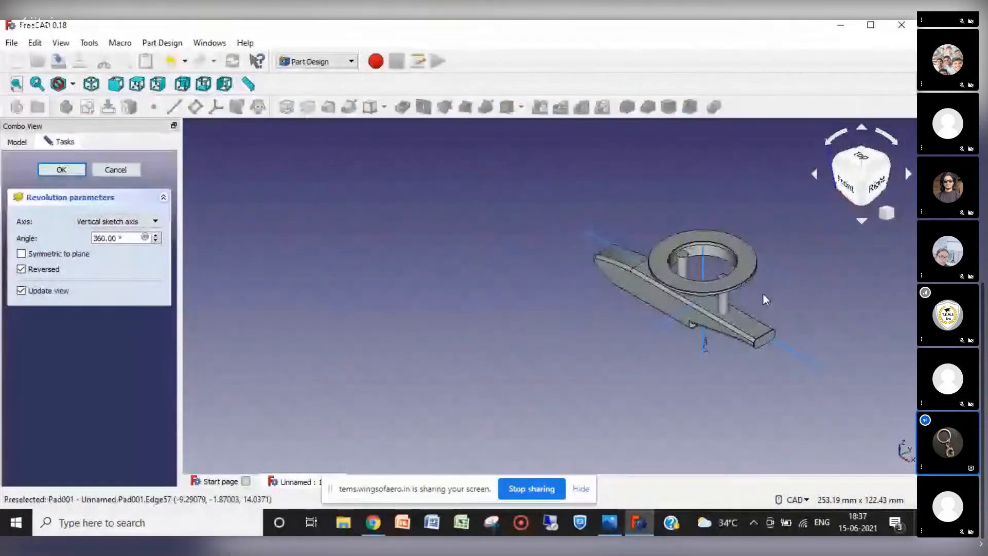
click(724, 304)
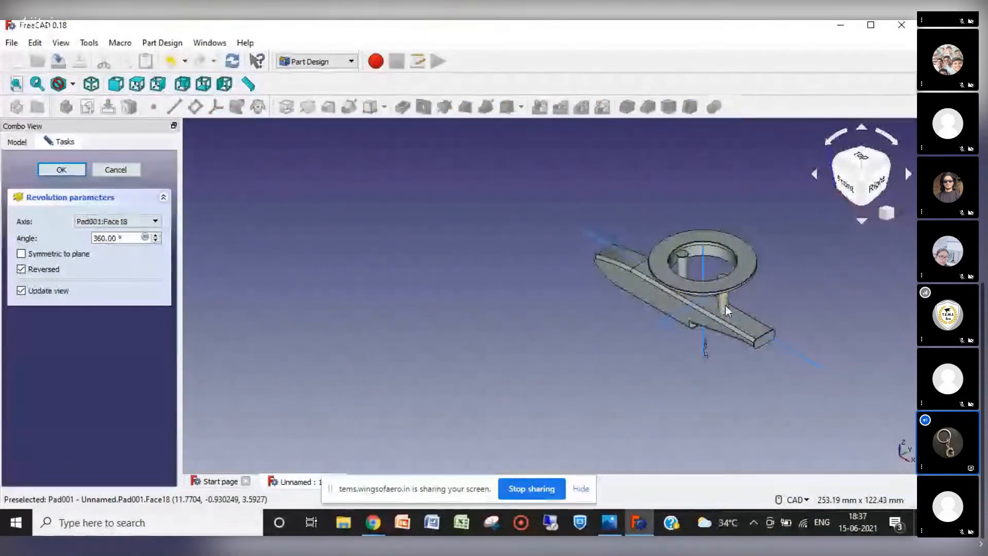
click(155, 221)
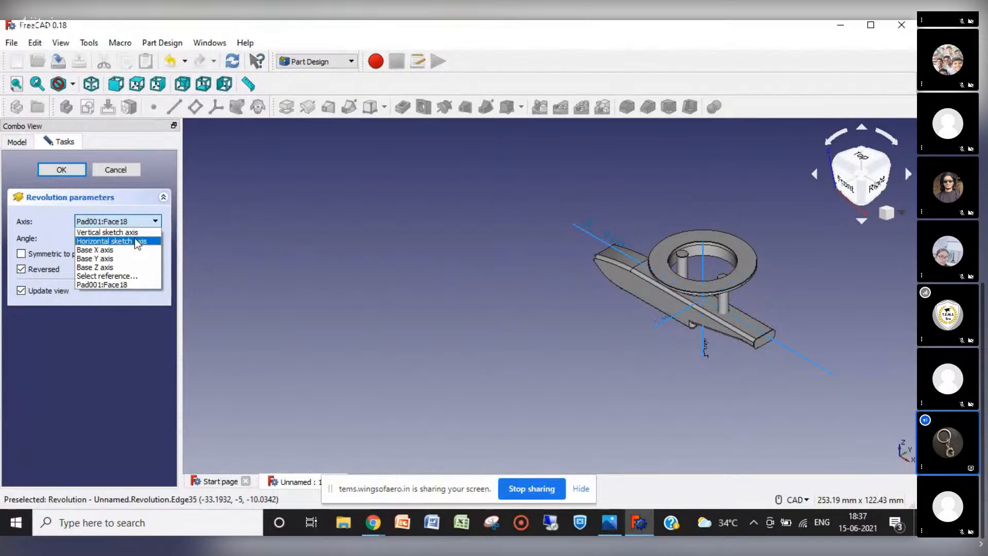
click(111, 276)
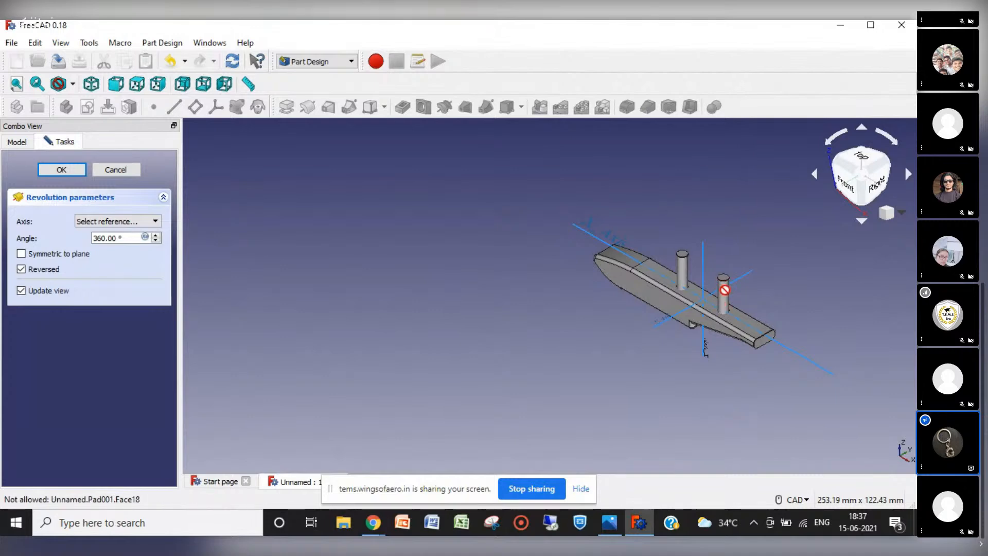
scroll(722, 291, up, 5)
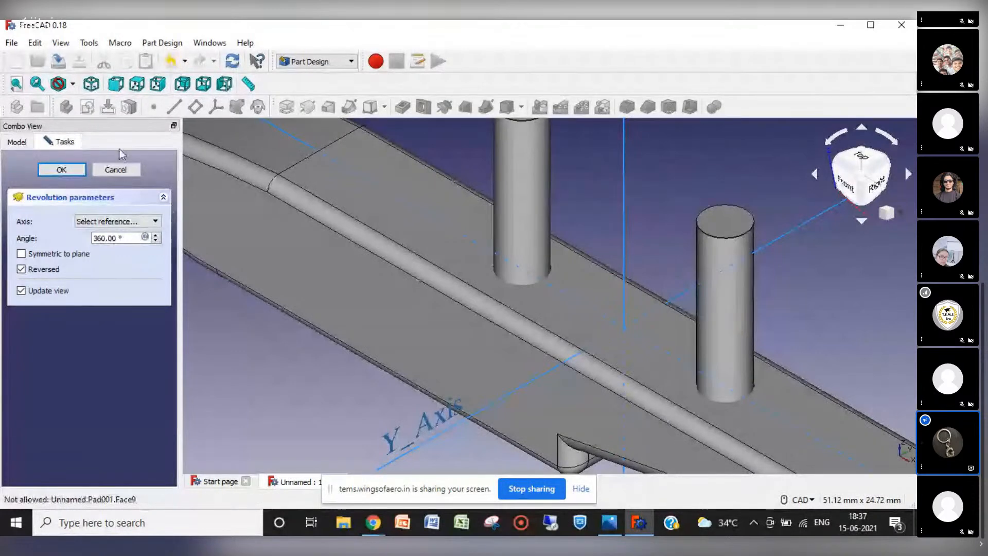
click(117, 172)
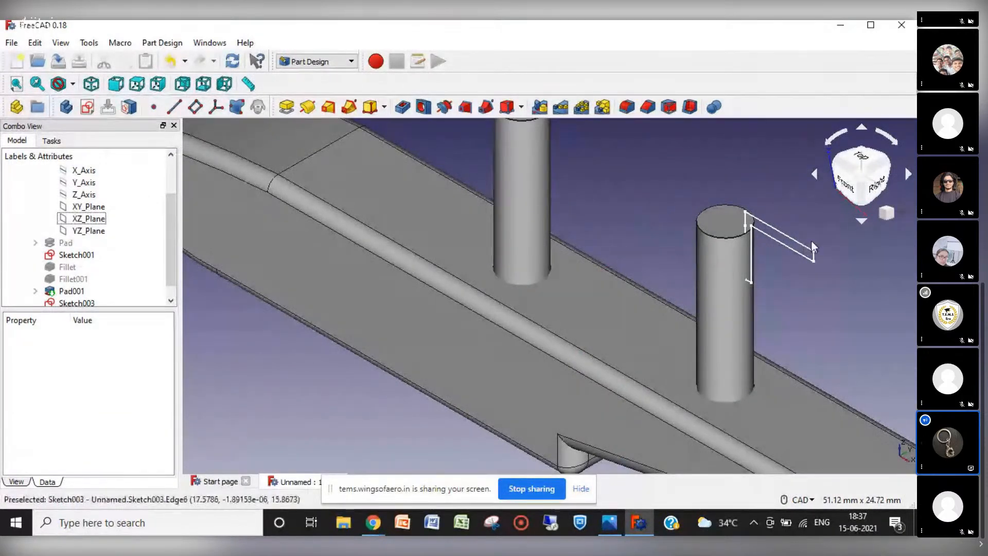
Delete the L-shaped profile sketch from the body.
click(171, 301)
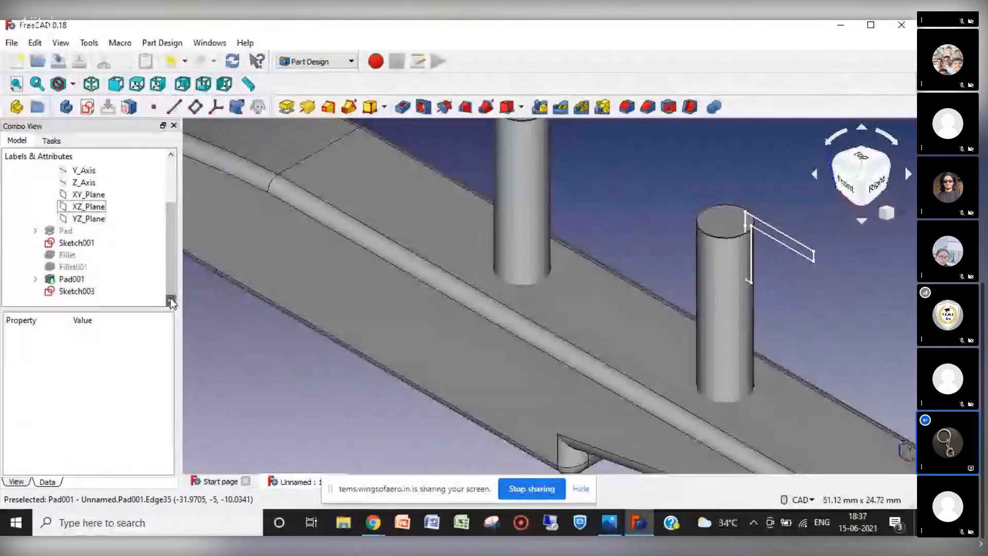
click(83, 291)
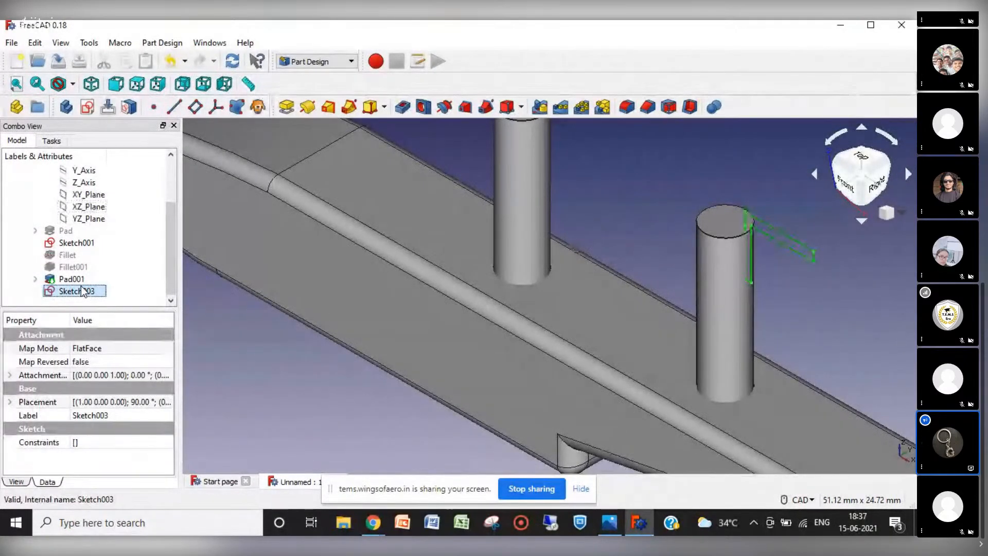
key(Delete)
drag(83, 291, 713, 255)
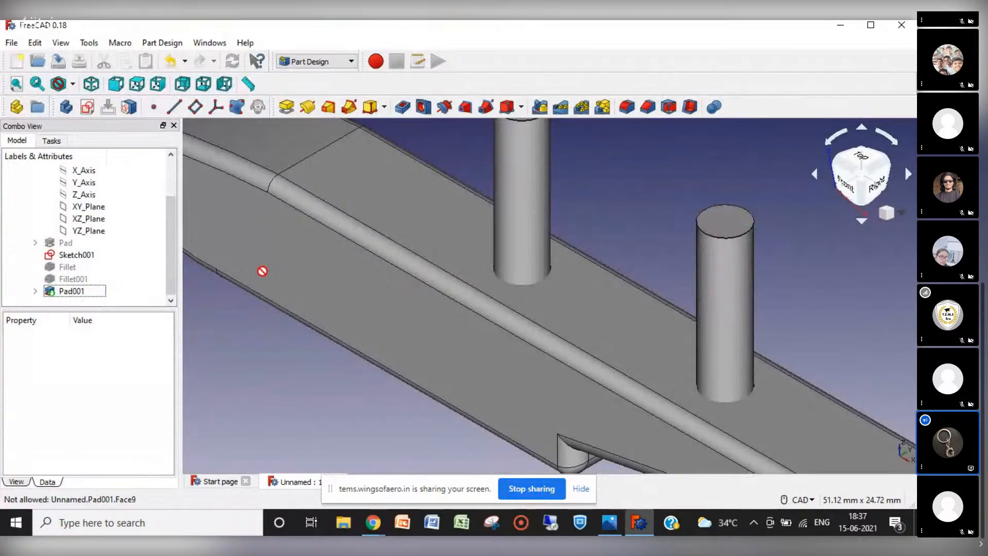
click(87, 106)
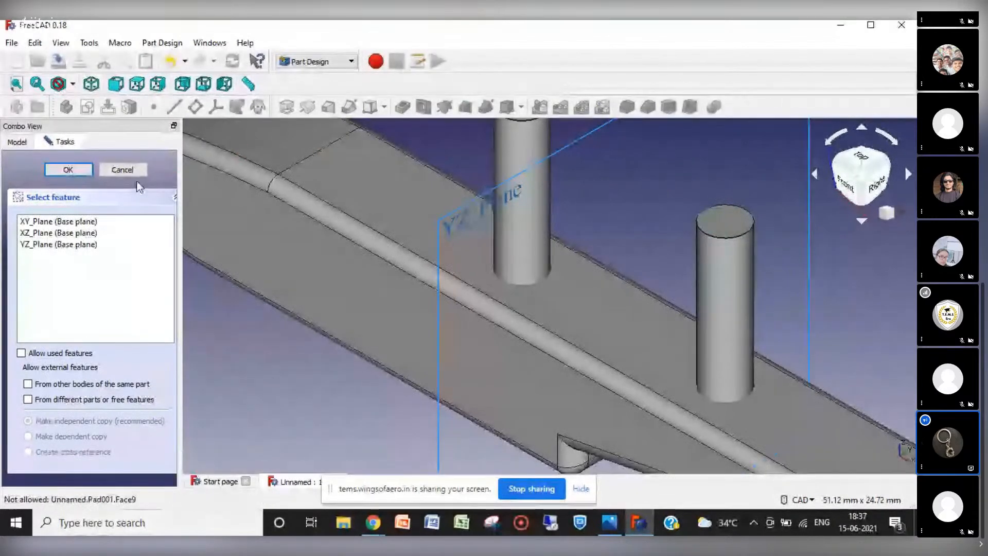
click(126, 169)
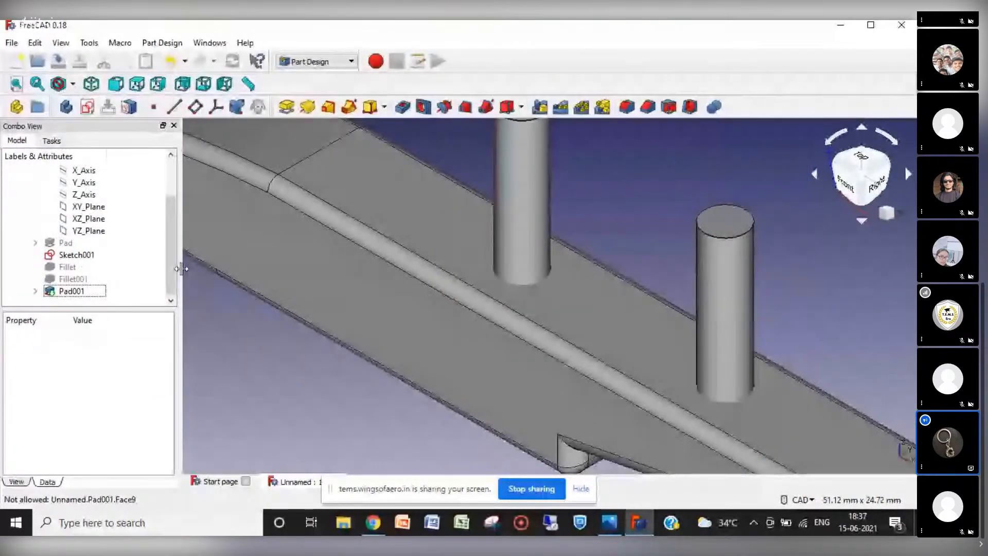
drag(174, 264, 187, 181)
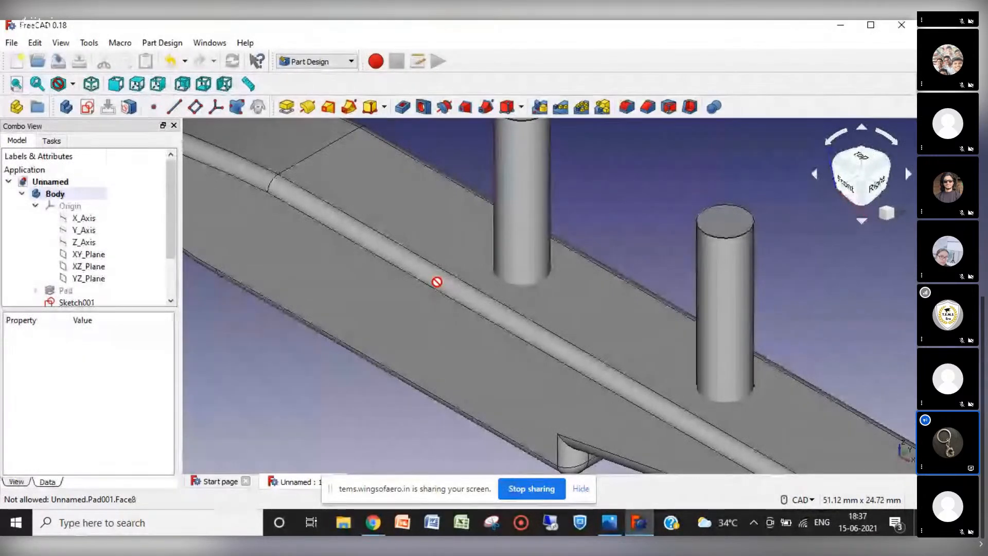
click(74, 304)
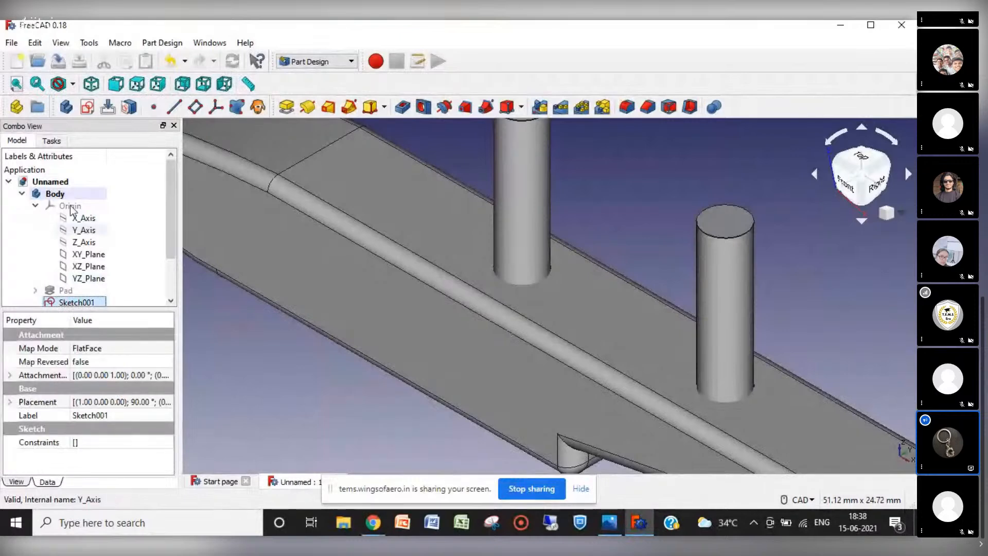
double_click(55, 192)
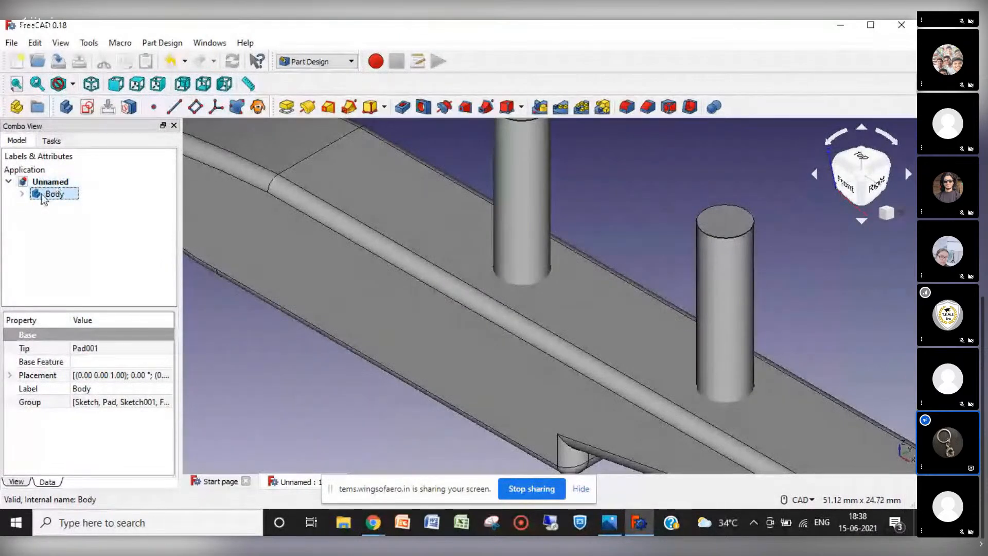
double_click(54, 192)
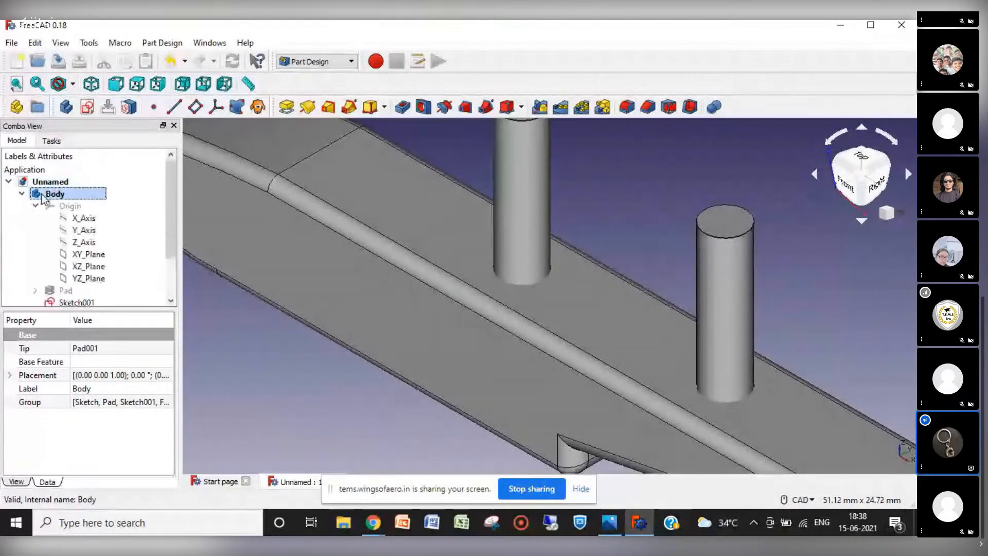
click(734, 213)
scroll(607, 251, down, 10)
scroll(607, 251, up, 6)
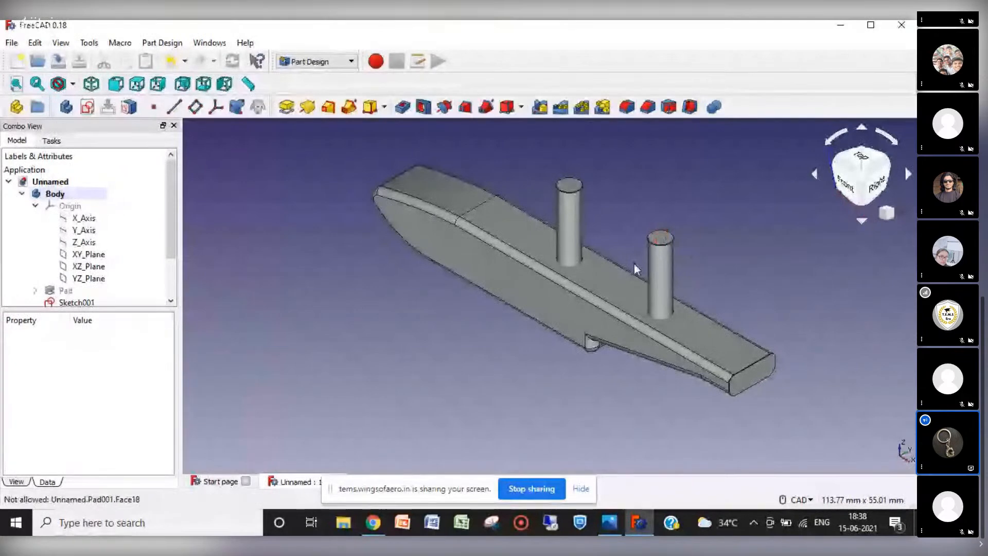
click(570, 205)
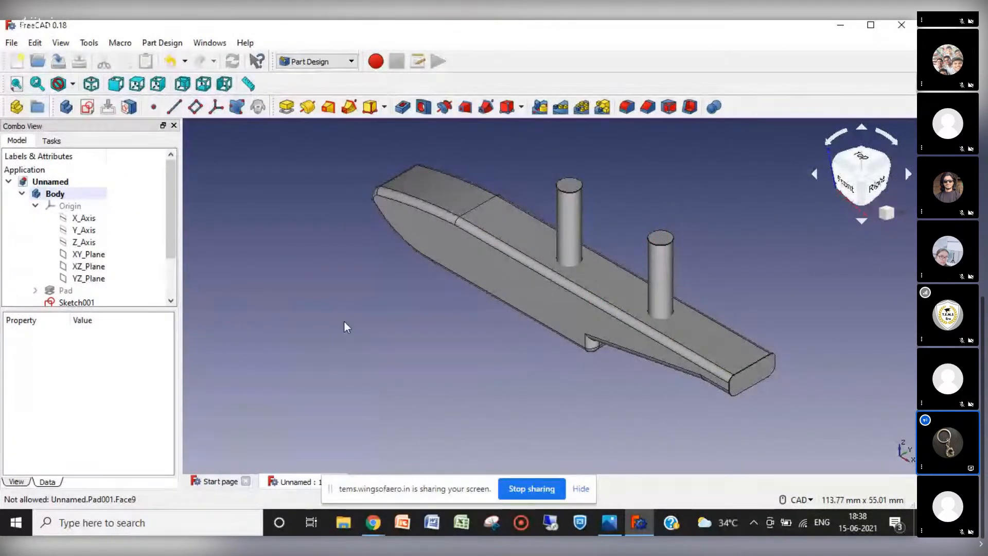
Undo the deletion of the L-shaped profile sketch beside the rear strut, and remove the sketch from the body again.
key(ctrl+z)
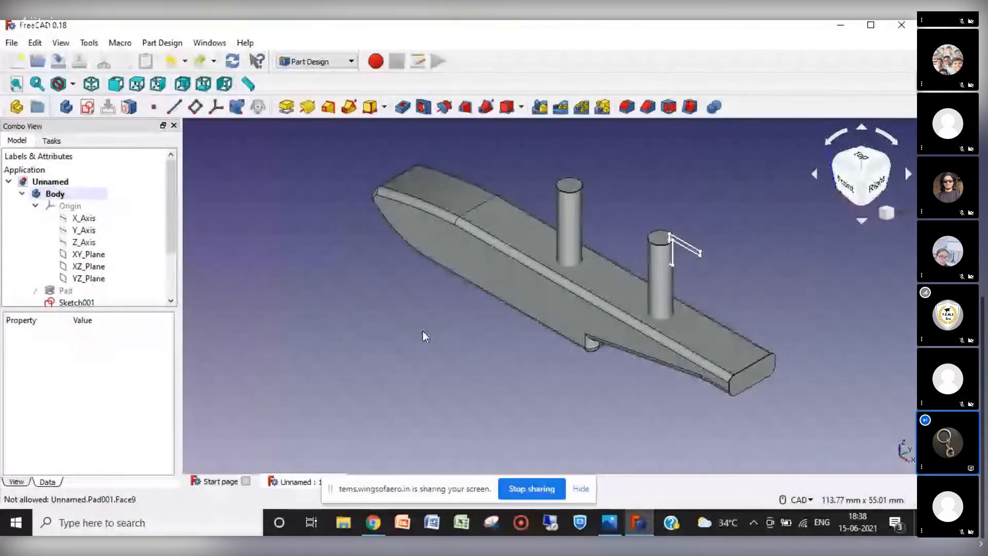
click(685, 250)
key(space)
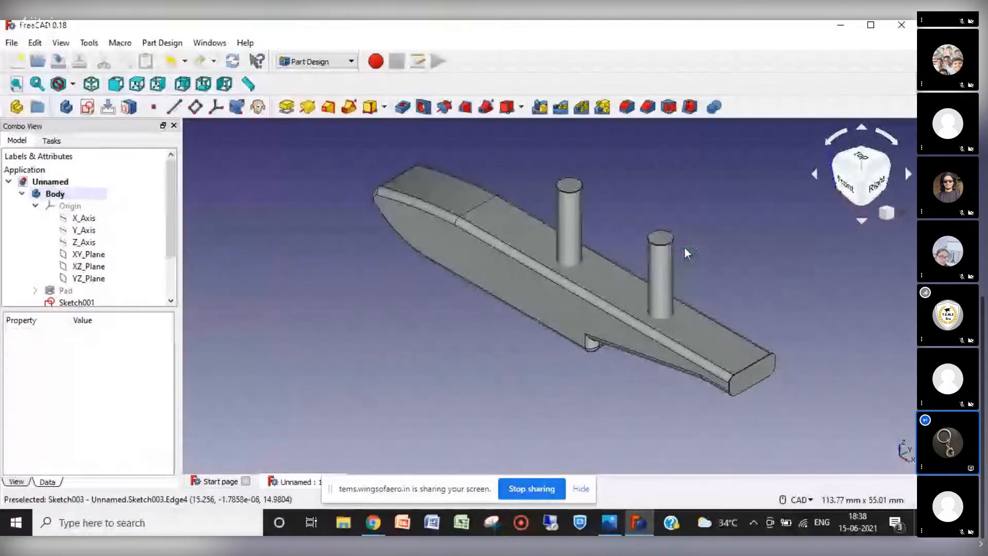
click(87, 107)
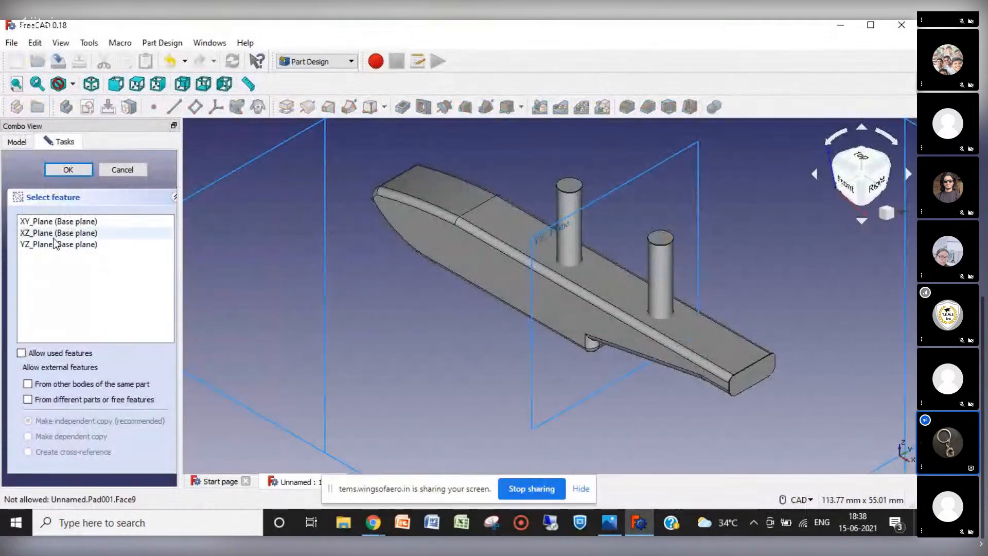
click(122, 170)
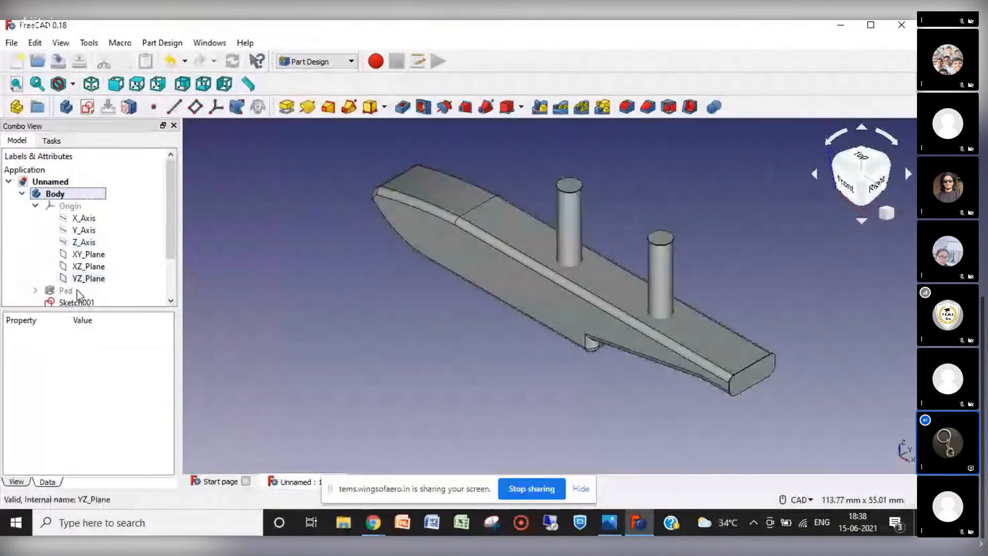
Examine the body's feature history, checking the strut pad, the second fillet and the remaining sketch.
click(51, 196)
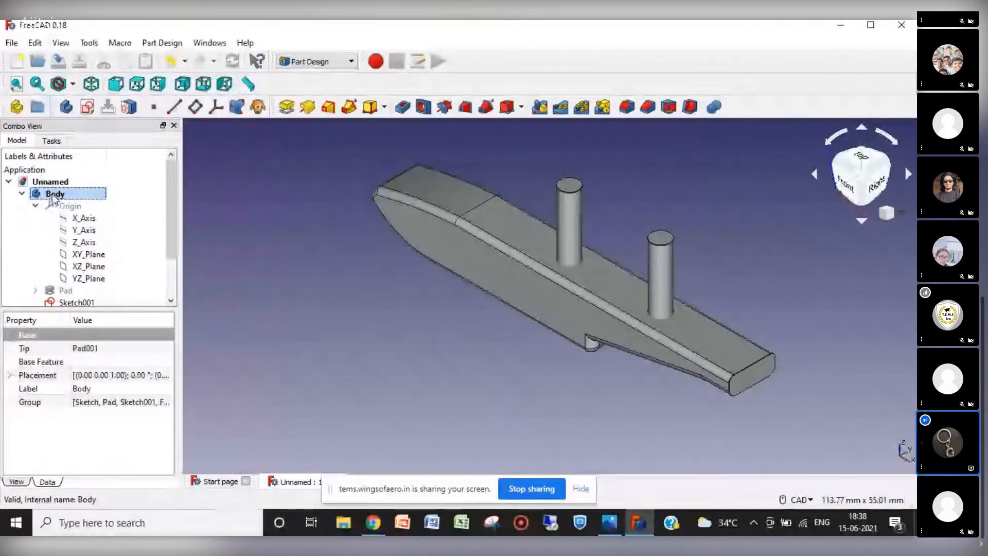
click(36, 206)
click(36, 206)
click(36, 206)
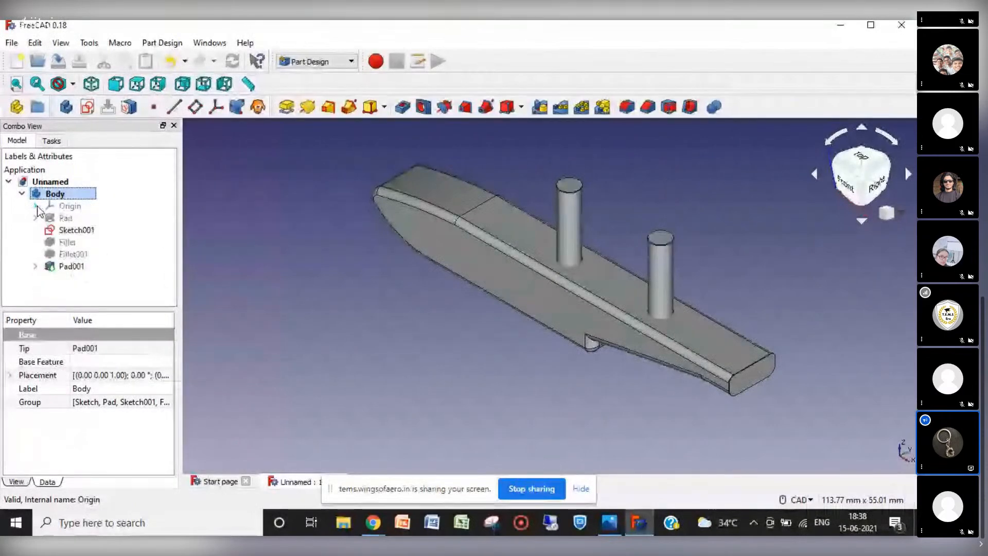
click(67, 266)
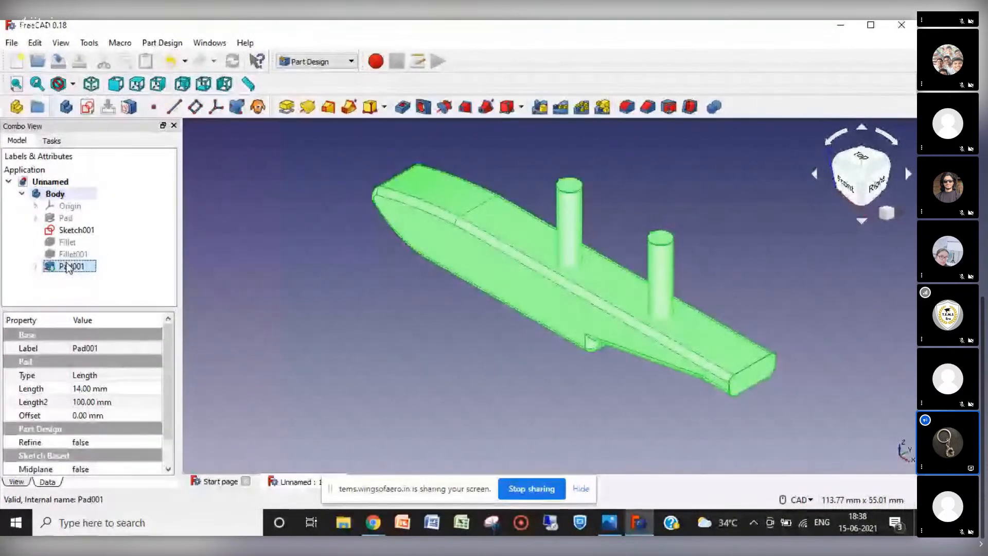
click(63, 254)
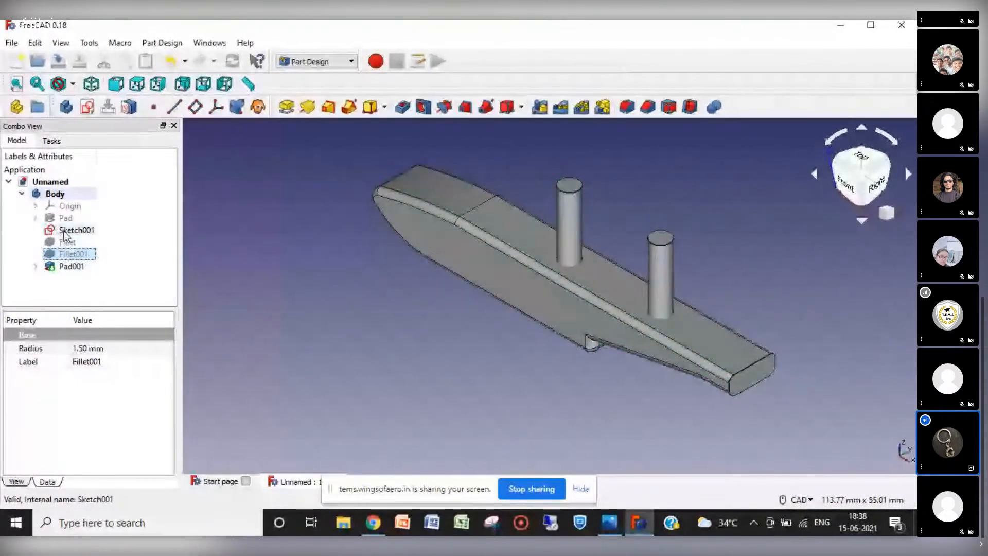
click(63, 232)
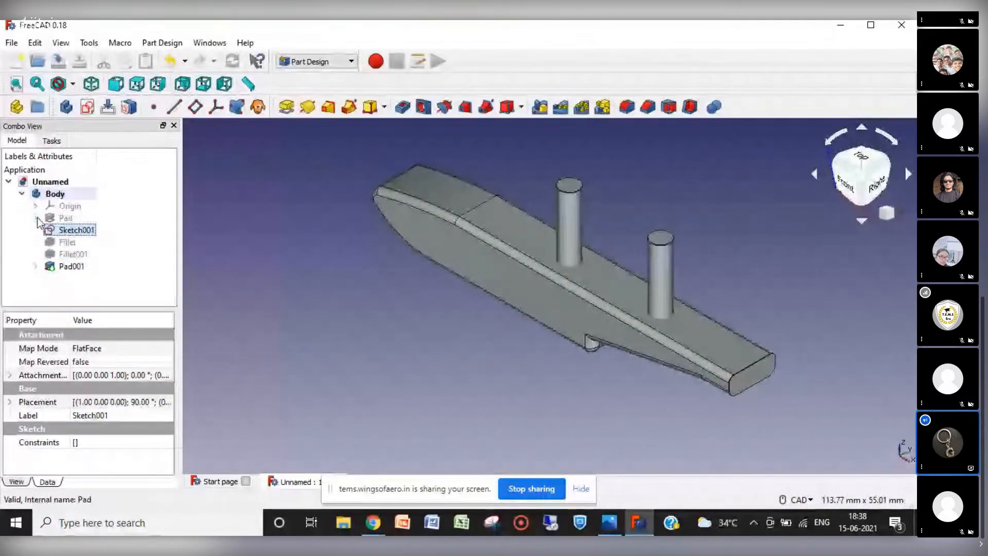
click(65, 196)
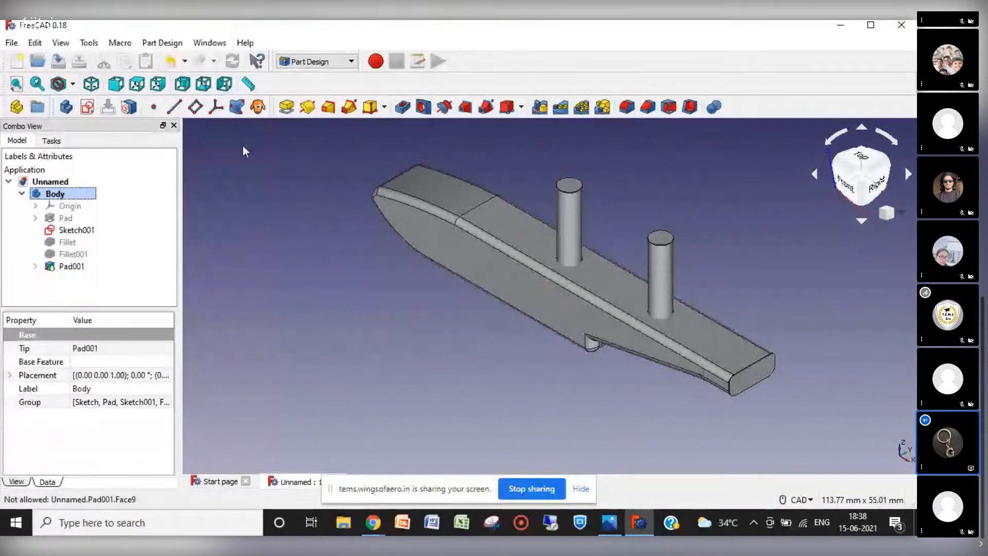
click(195, 107)
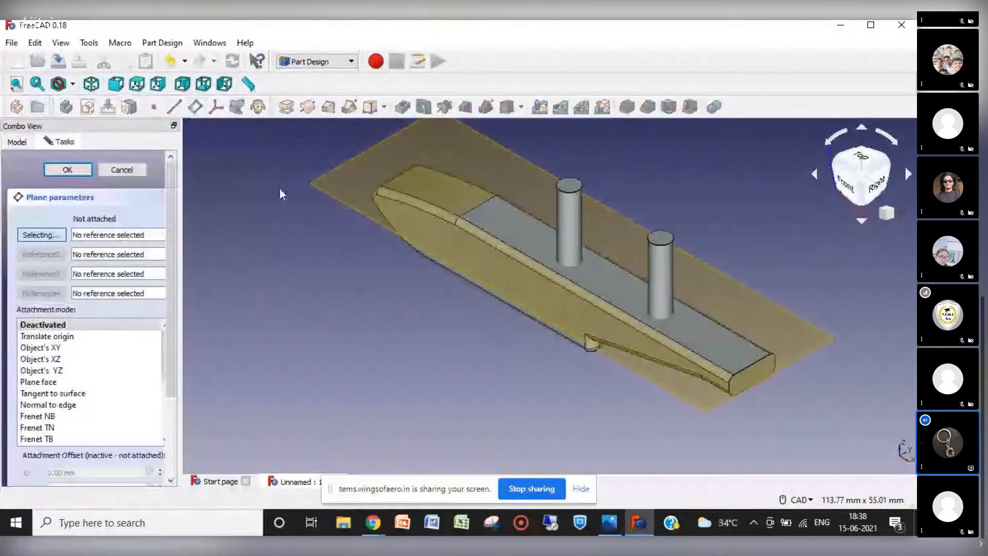
key(1)
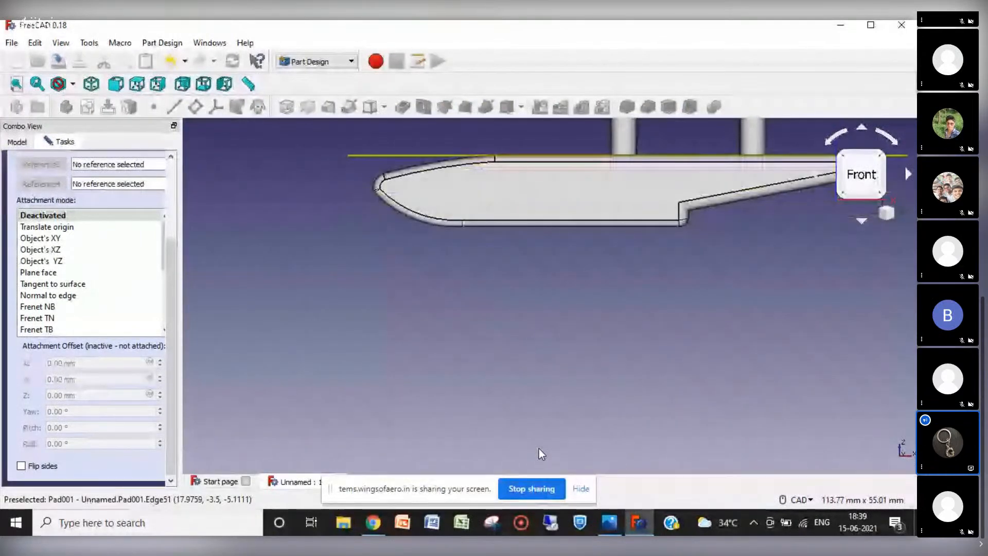
key(Down)
key(Down)
key(Left)
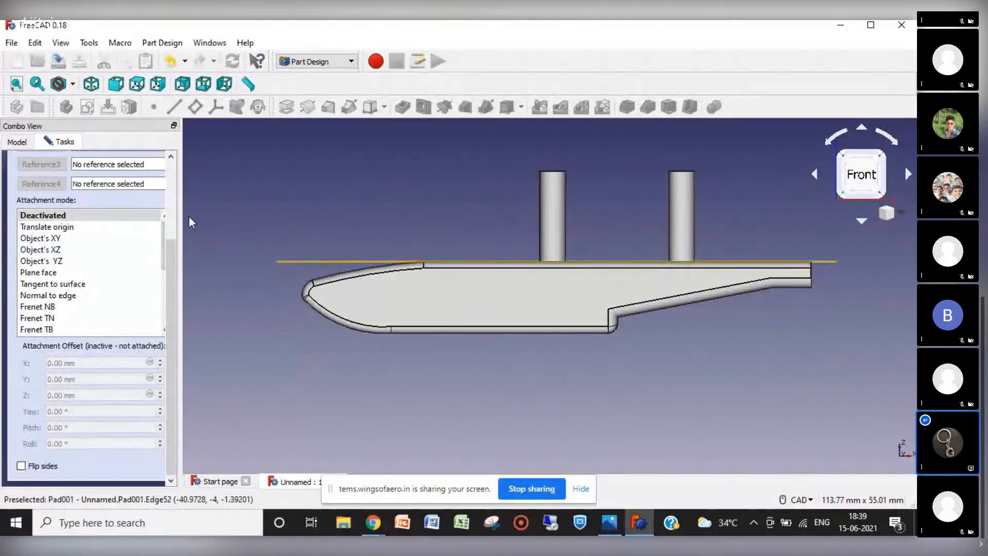
click(171, 156)
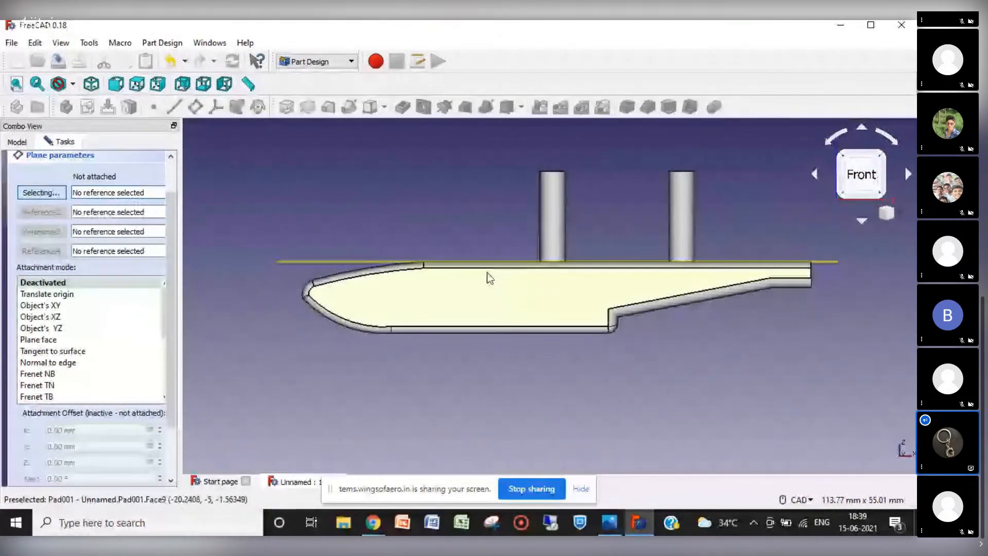
click(502, 286)
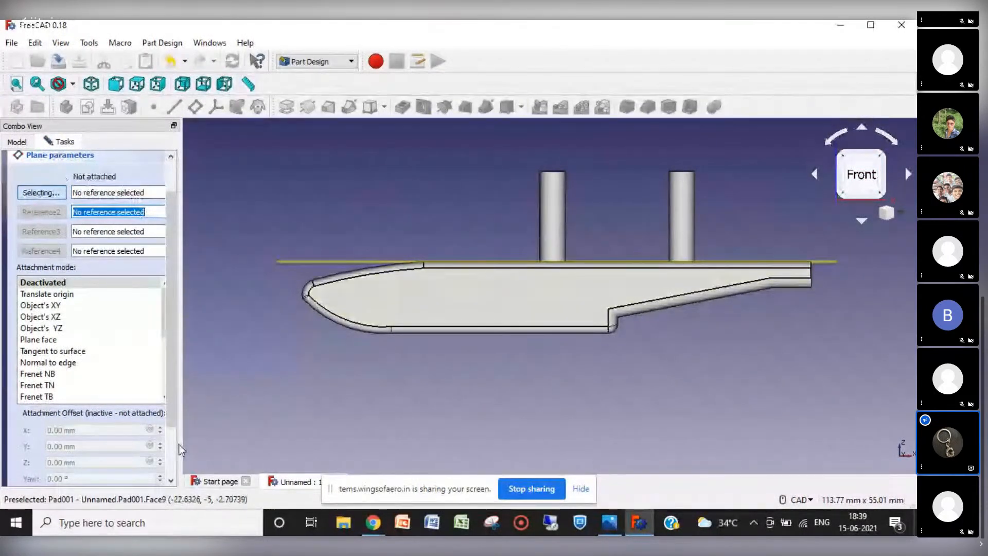
drag(174, 422, 174, 486)
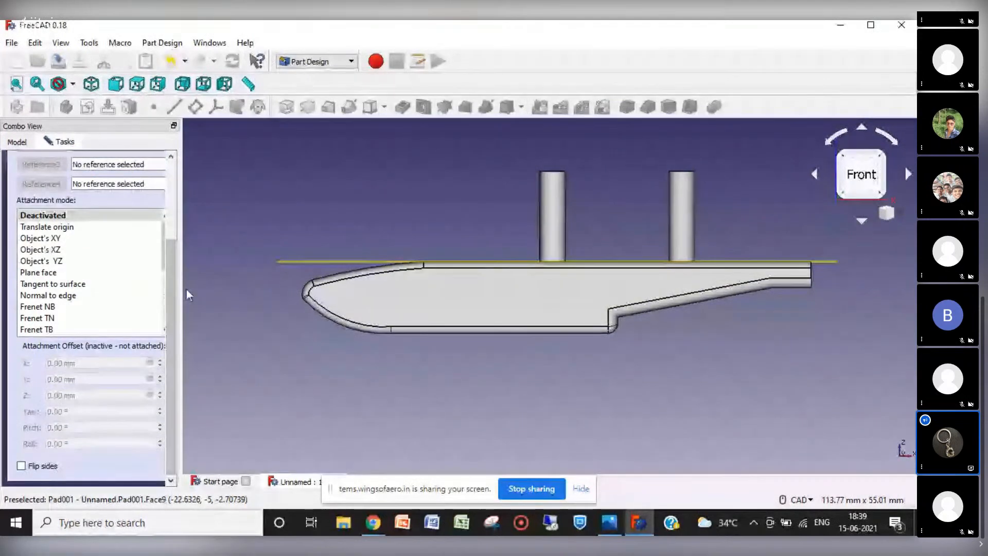
drag(173, 341, 177, 211)
click(121, 170)
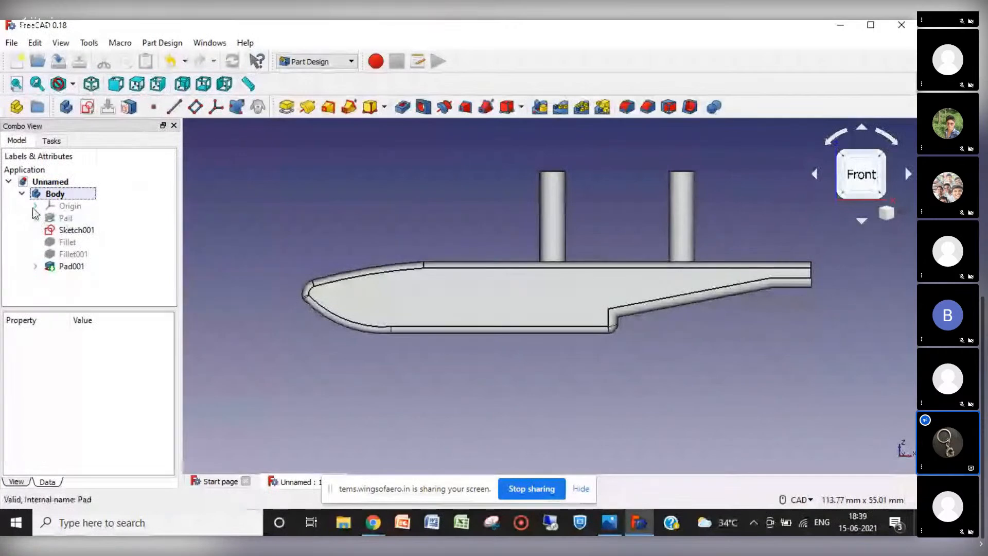
Create a datum plane attached to the body's XY plane with a Z offset of 13 mm, just below the strut tops.
click(35, 207)
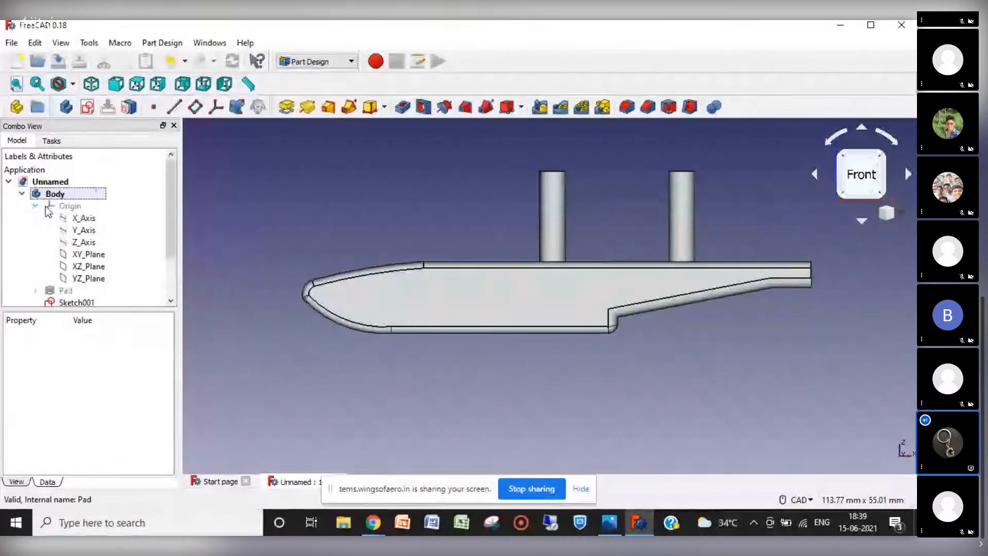
click(93, 255)
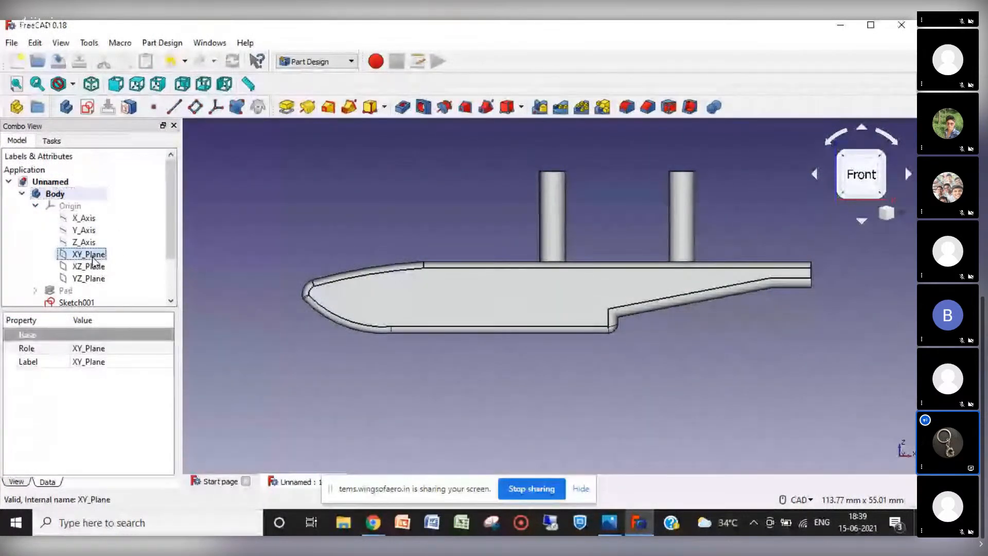
click(196, 108)
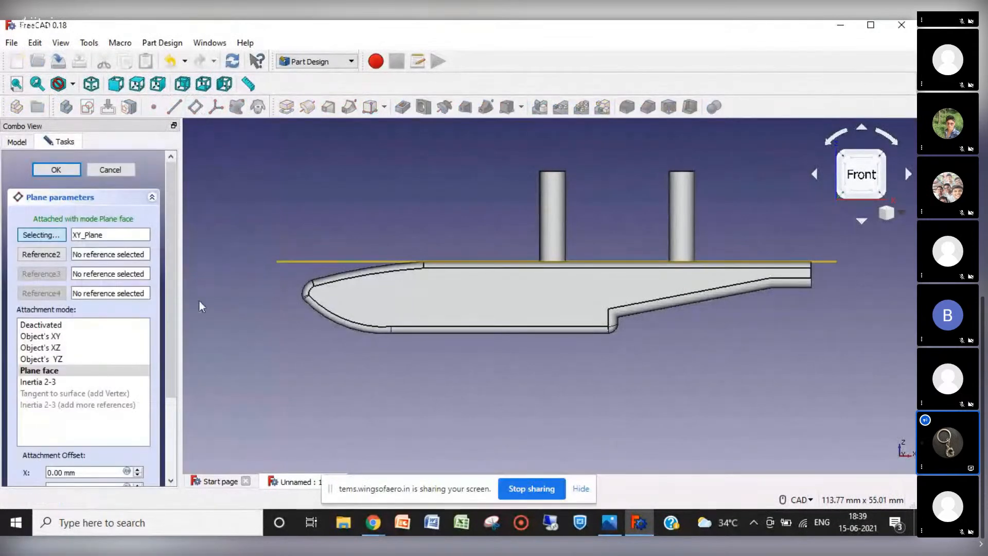
drag(172, 327, 171, 387)
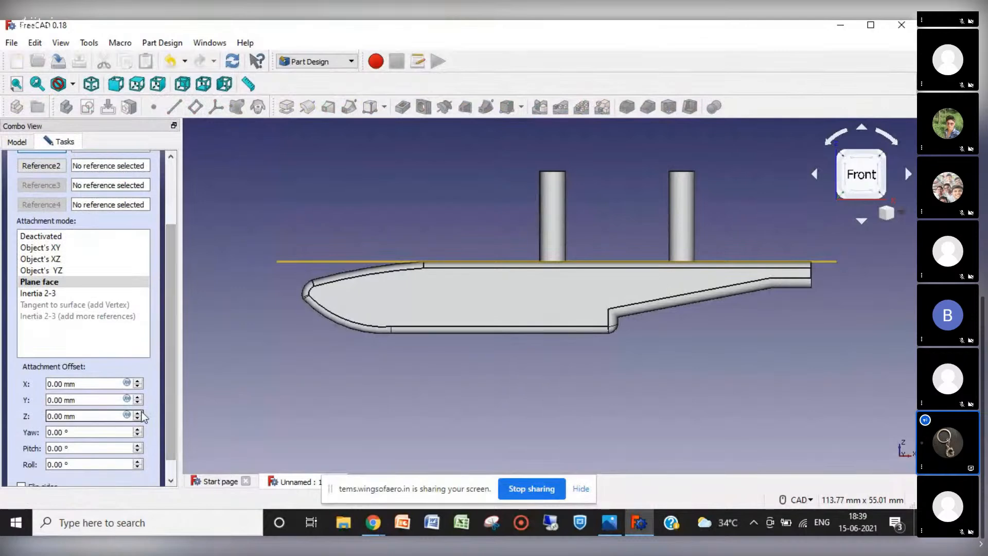
click(137, 414)
click(137, 414)
click(137, 414)
click(137, 414)
click(136, 413)
click(137, 414)
click(137, 414)
click(137, 414)
click(137, 414)
click(137, 414)
double_click(137, 414)
click(136, 414)
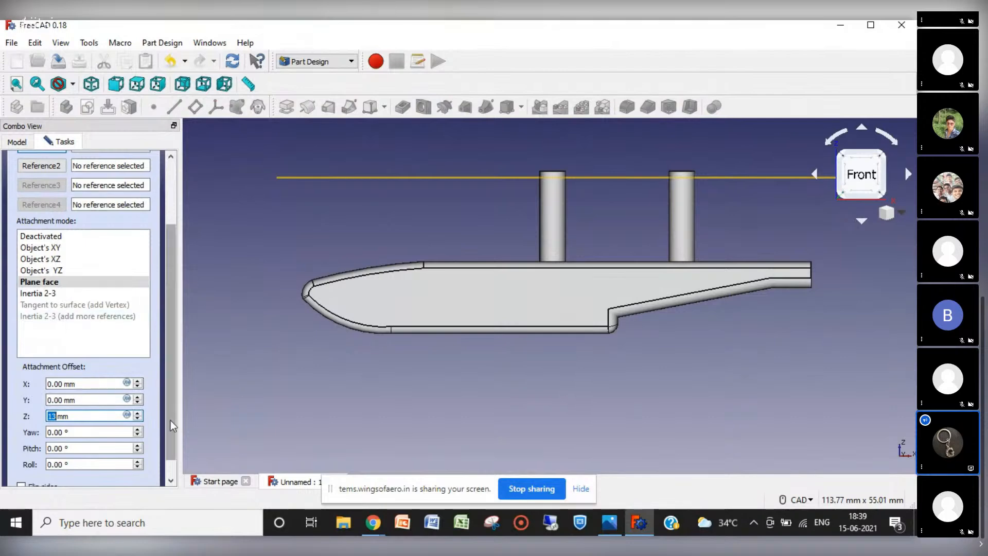
click(137, 413)
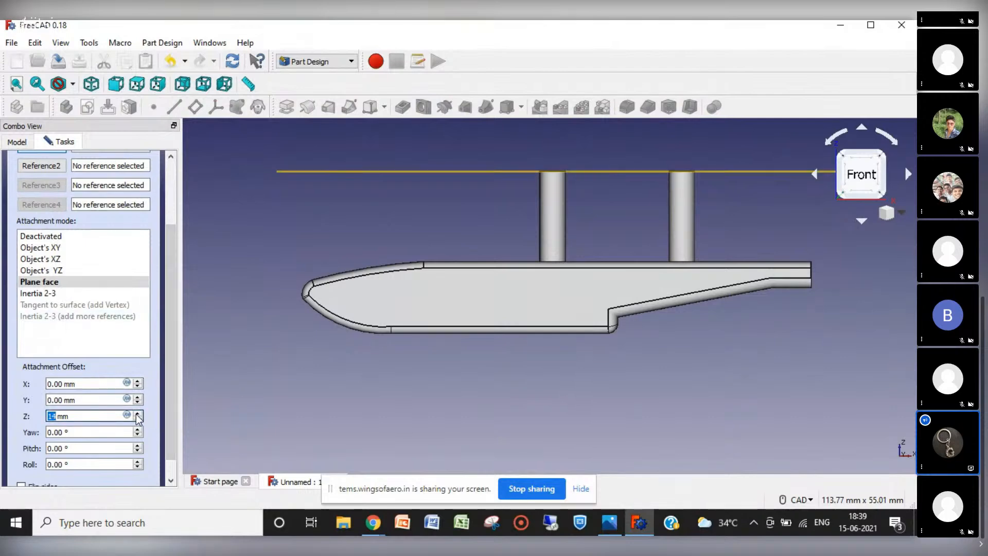
click(137, 419)
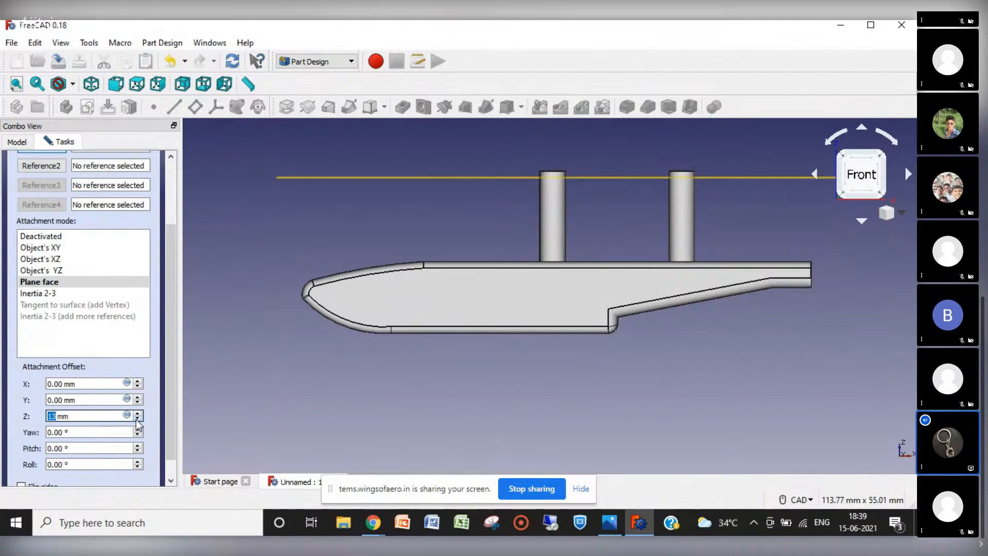
scroll(175, 387, up, 5)
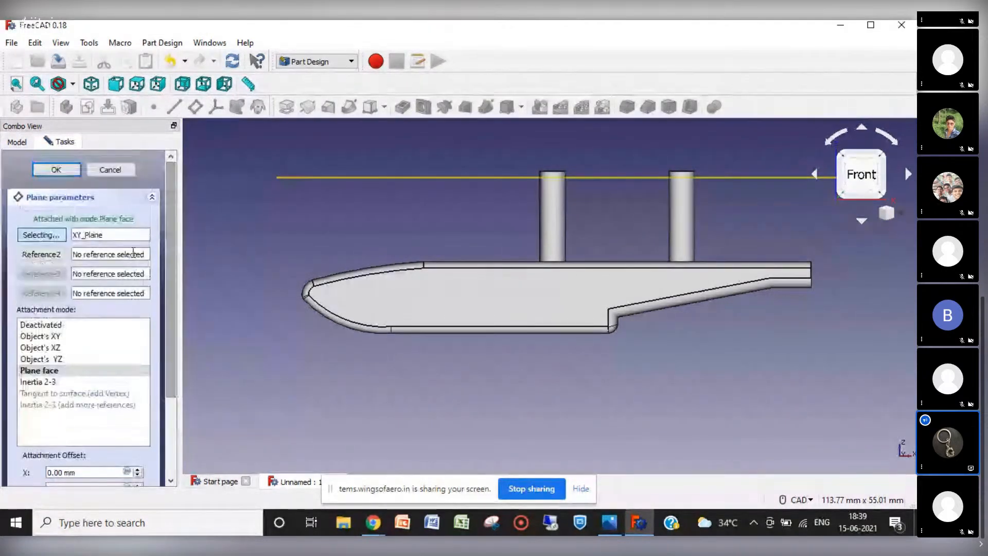
click(54, 171)
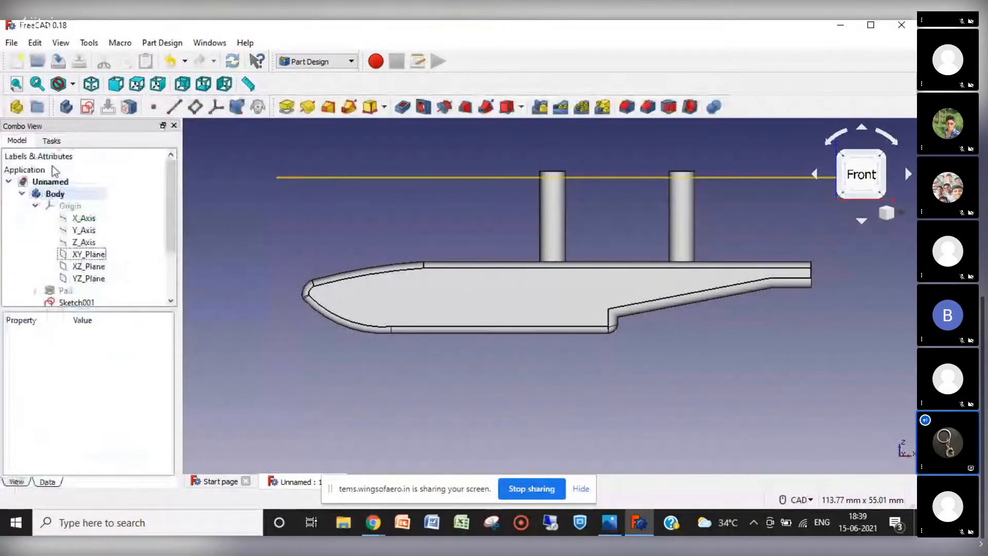
Start a sketch on the datum plane and draw a rectangle of about 7.6 by 5.8 mm around the front strut.
click(427, 177)
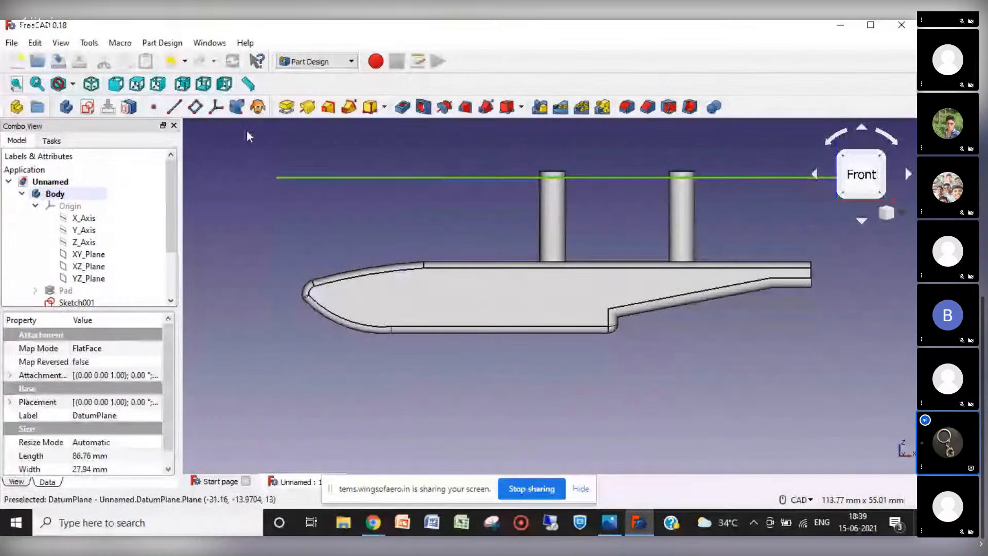
click(87, 107)
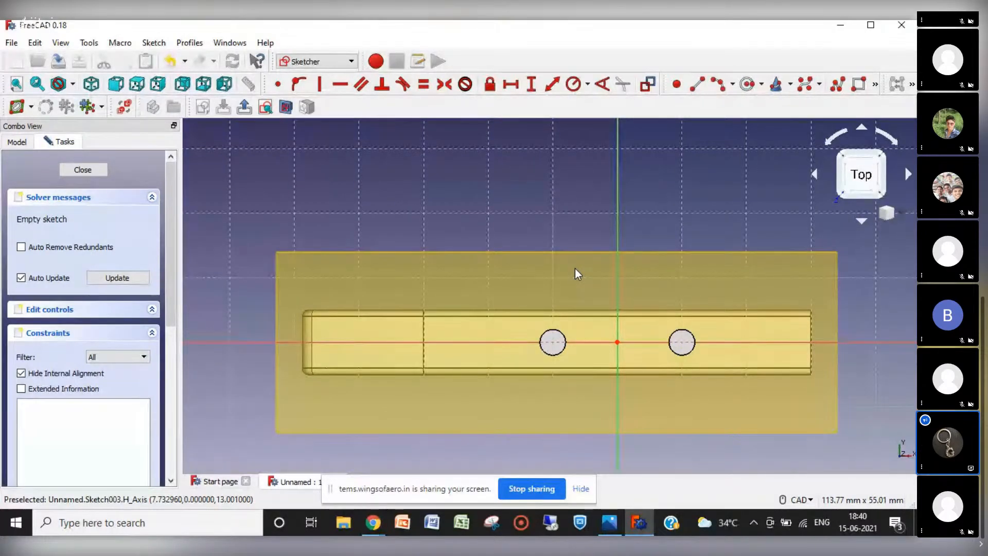
click(858, 87)
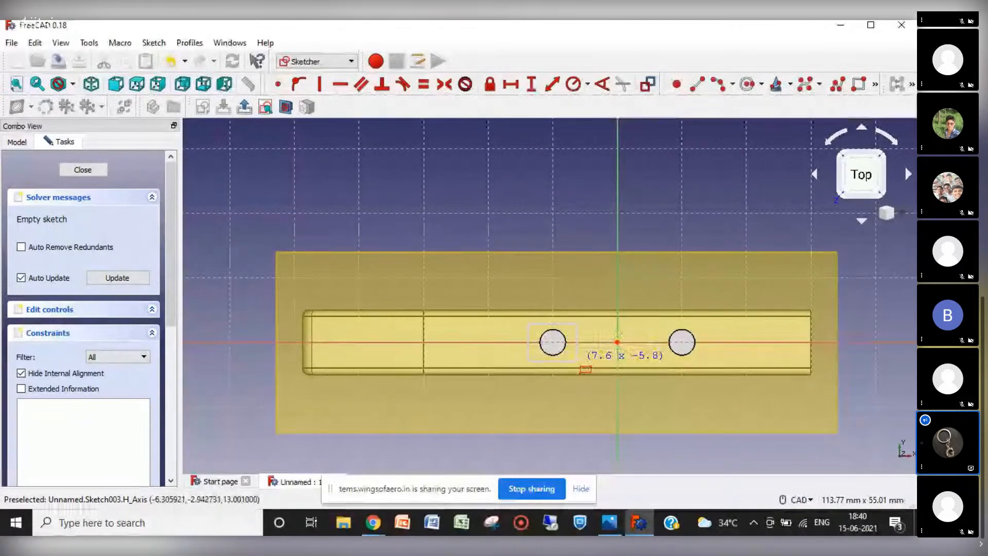
click(578, 359)
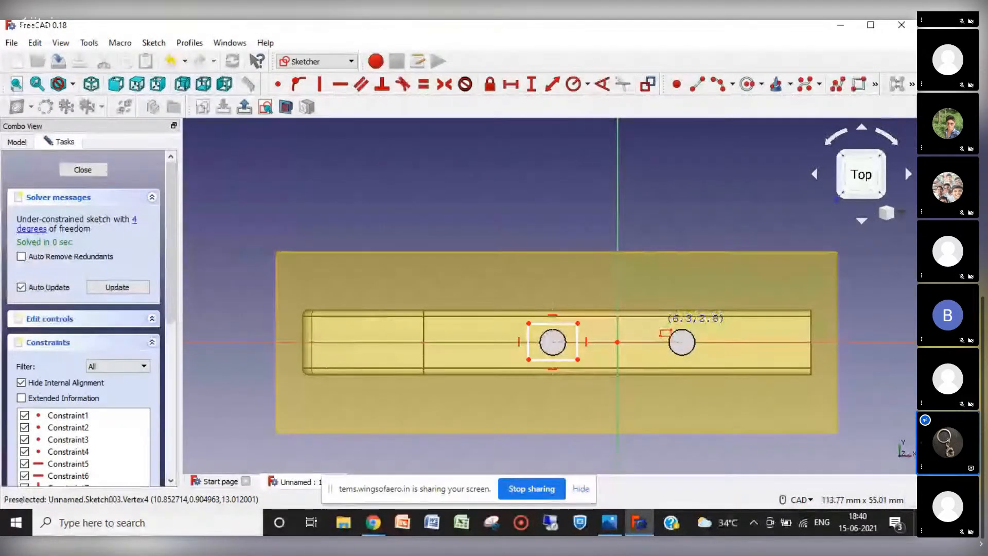
Draw a second rectangle of about 7.9 by 5.6 mm around the rear strut in the datum plane sketch.
click(657, 324)
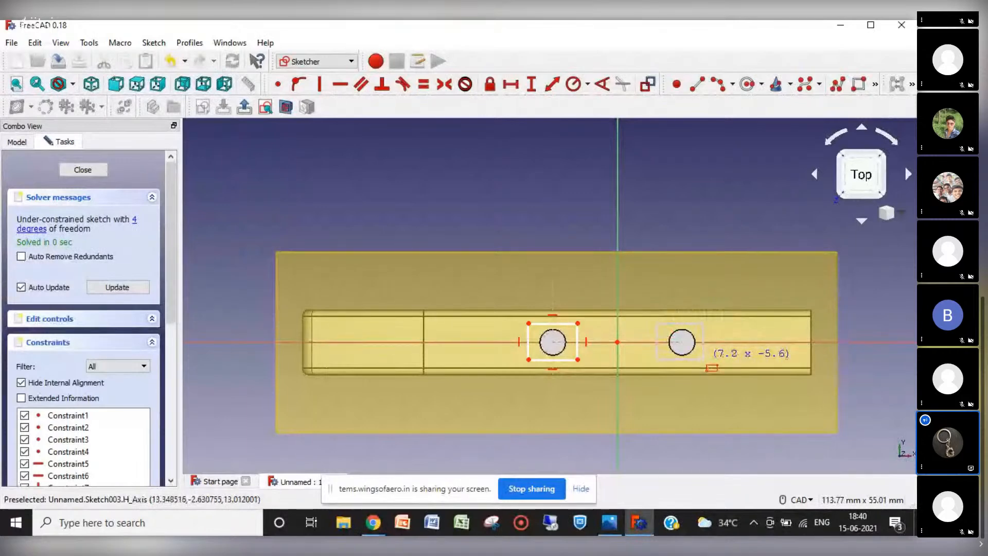
click(708, 359)
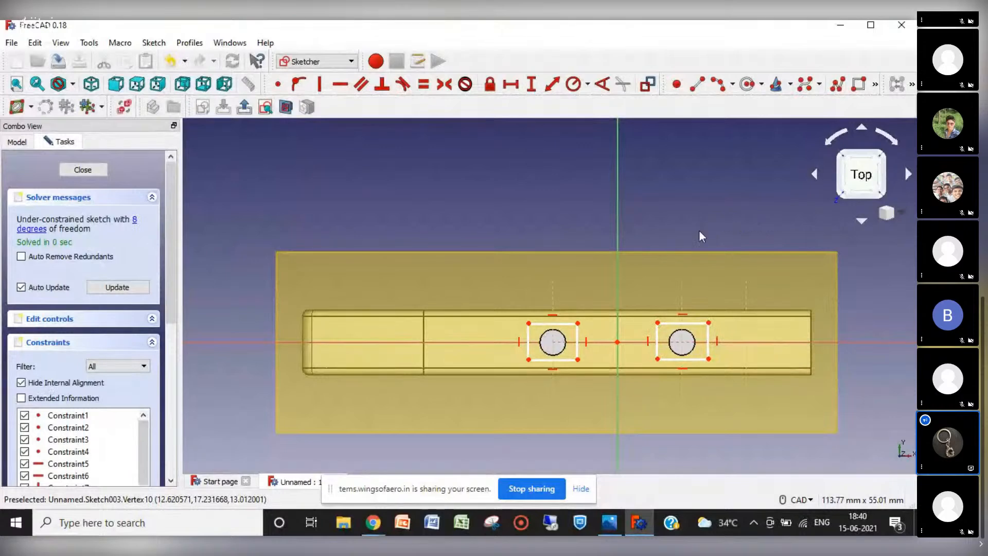
Constrain the rectangle around the front strut to 8 mm long and 5 mm wide.
scroll(558, 359, up, 4)
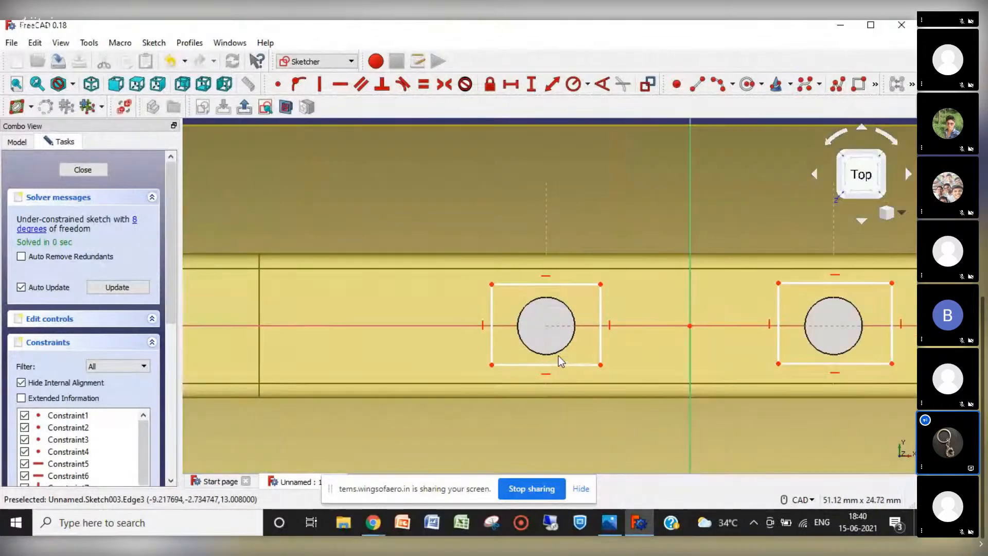
click(552, 86)
click(563, 284)
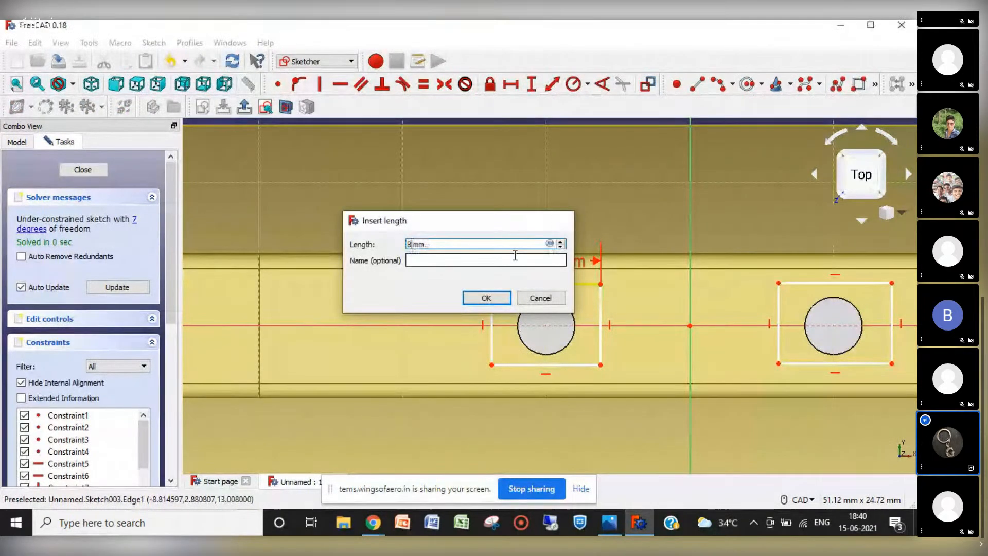
key(Return)
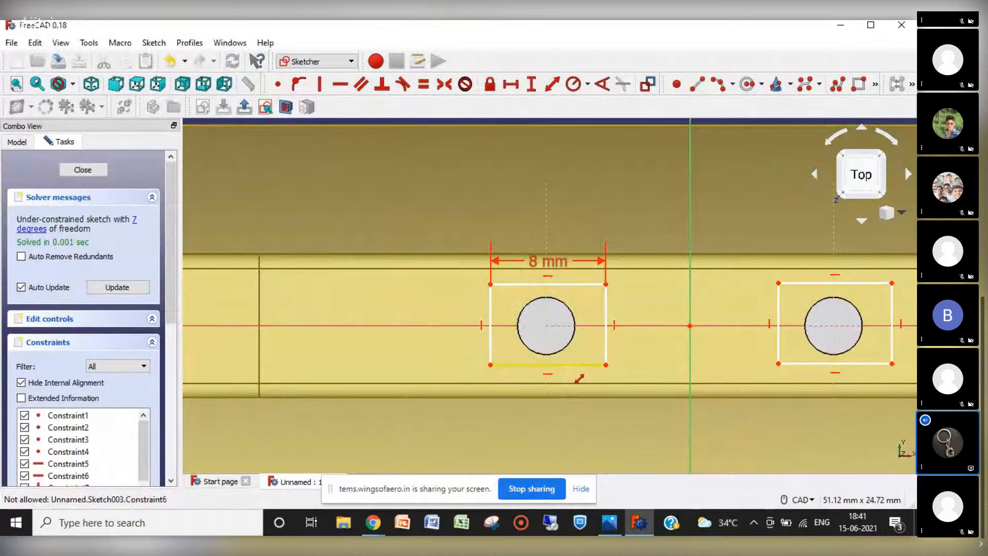
click(606, 351)
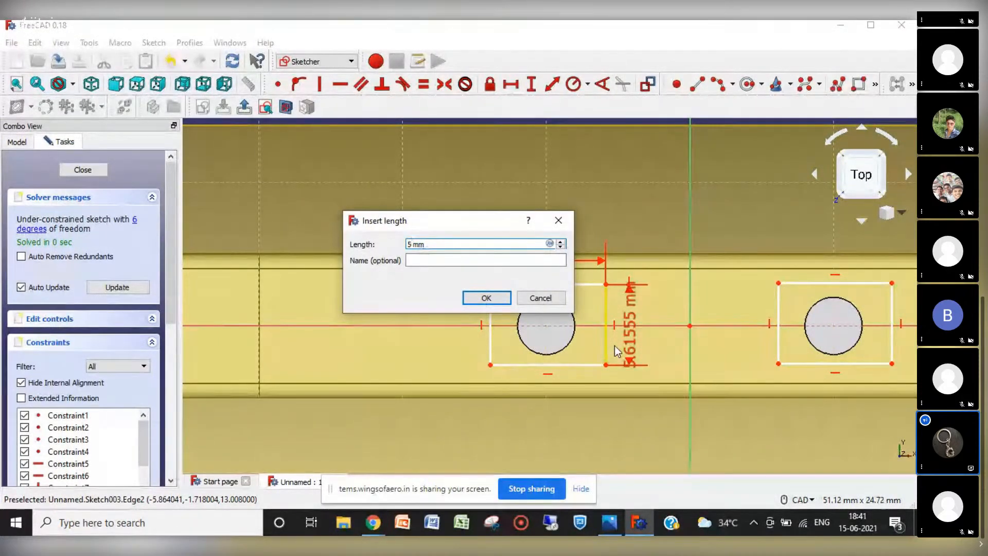
key(Return)
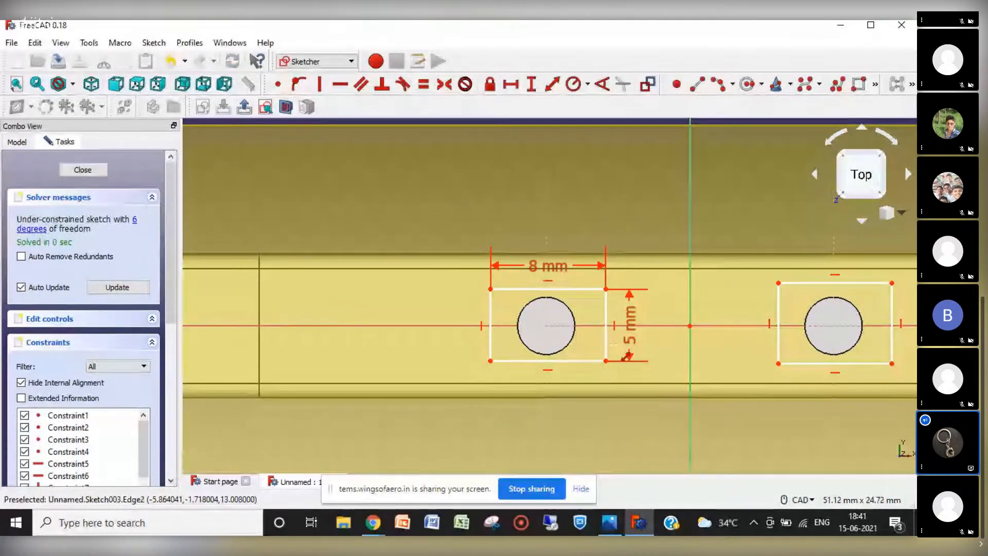
Constrain the rectangle around the rear strut to 8 mm long and 5 mm wide.
click(845, 282)
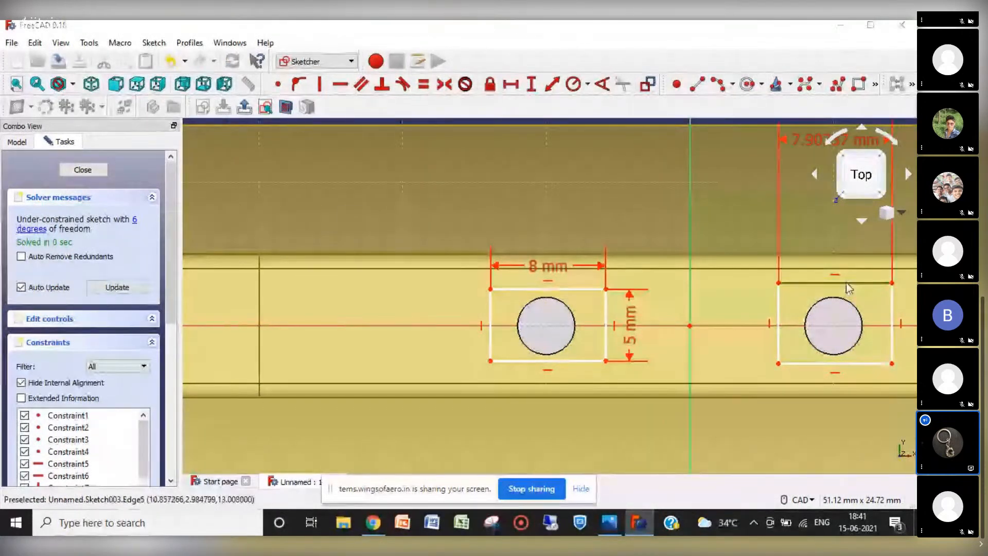
text(8)
key(Return)
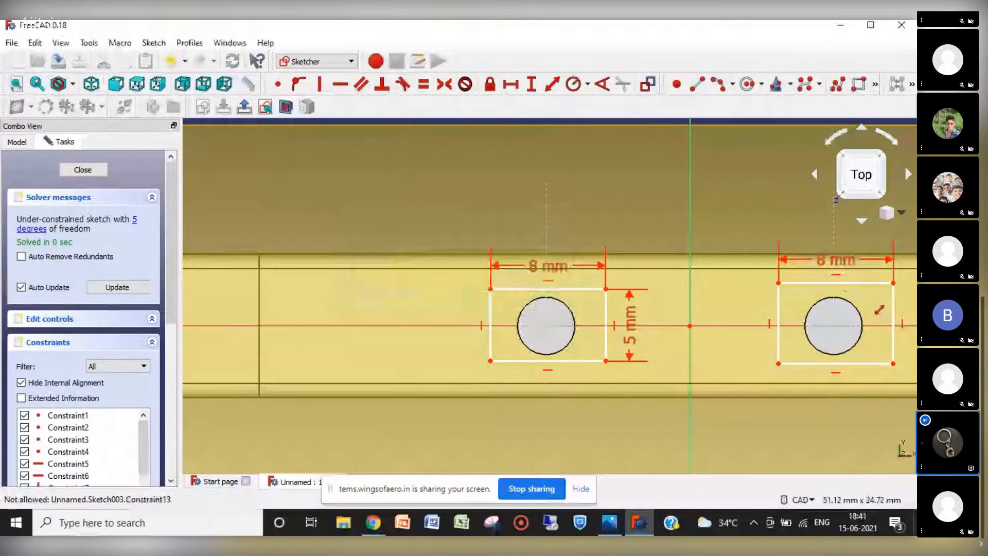
click(894, 342)
text(5)
key(Return)
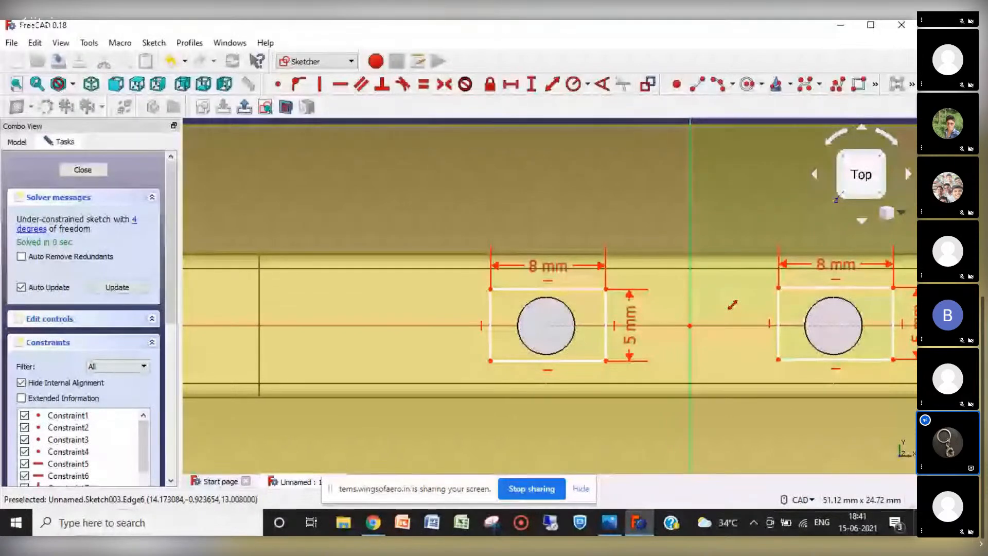
Set a 2.5 mm vertical distance between the front rectangle's upper rear corner and the sketch origin.
click(606, 290)
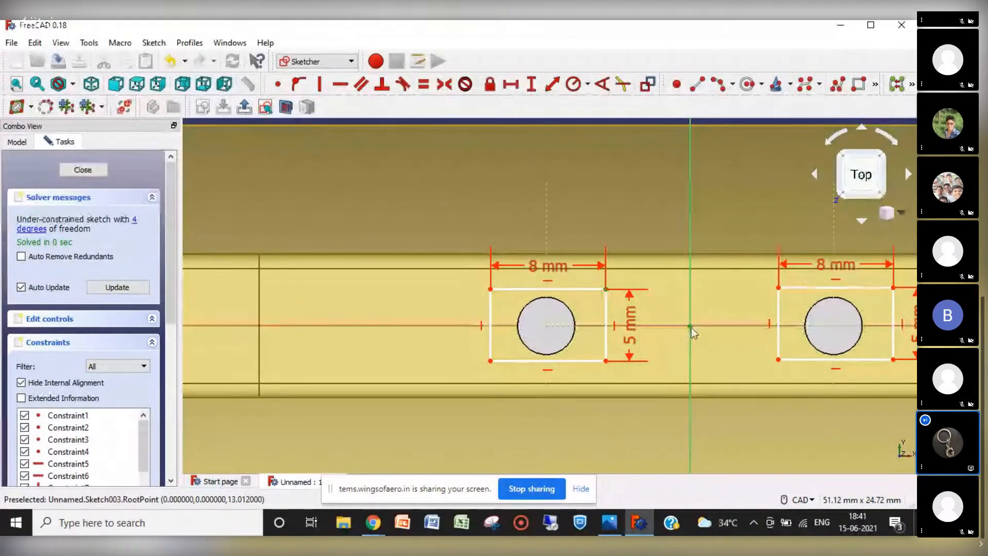
click(550, 205)
click(531, 84)
text(2.6)
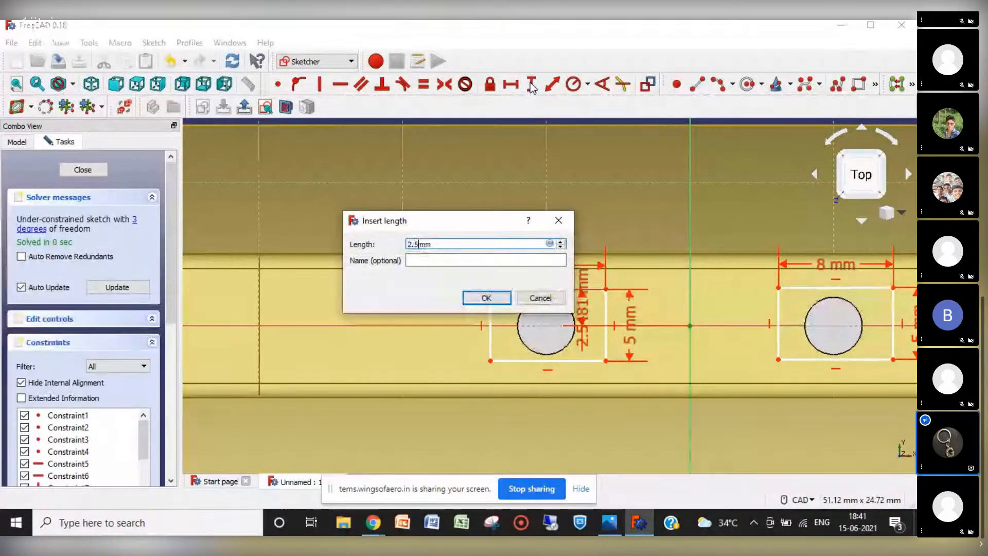
key(Return)
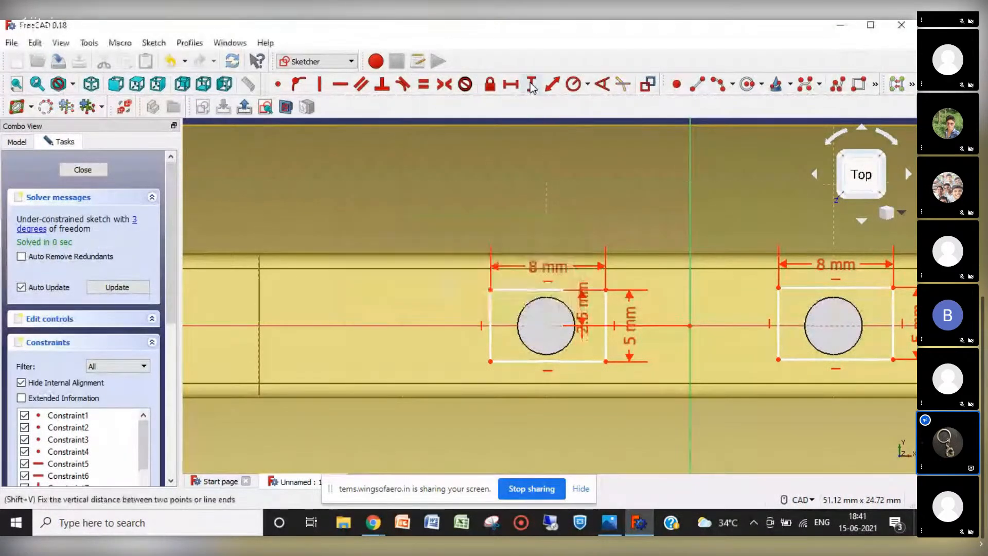
Set a 2.5 mm vertical distance between the rear rectangle's upper front corner and the sketch origin.
click(779, 288)
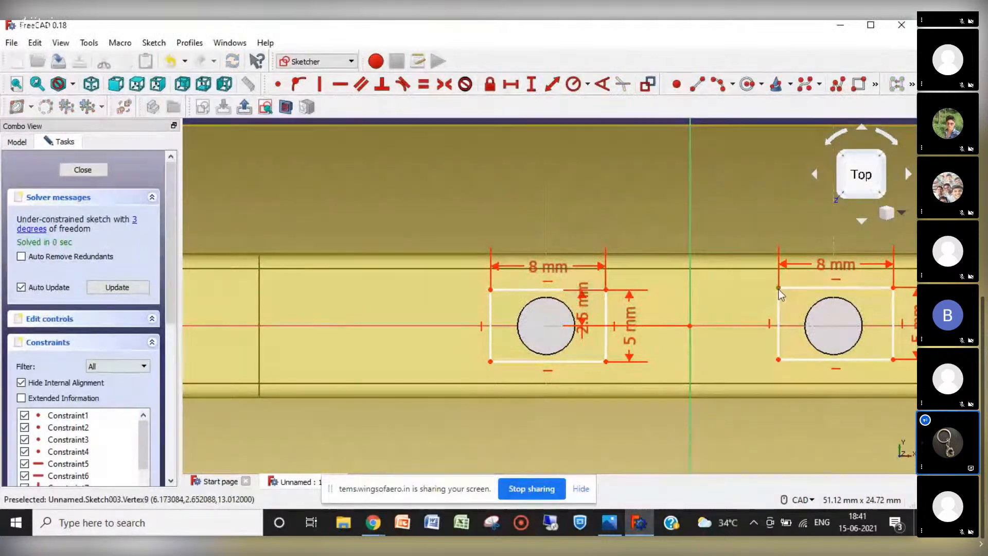
click(690, 325)
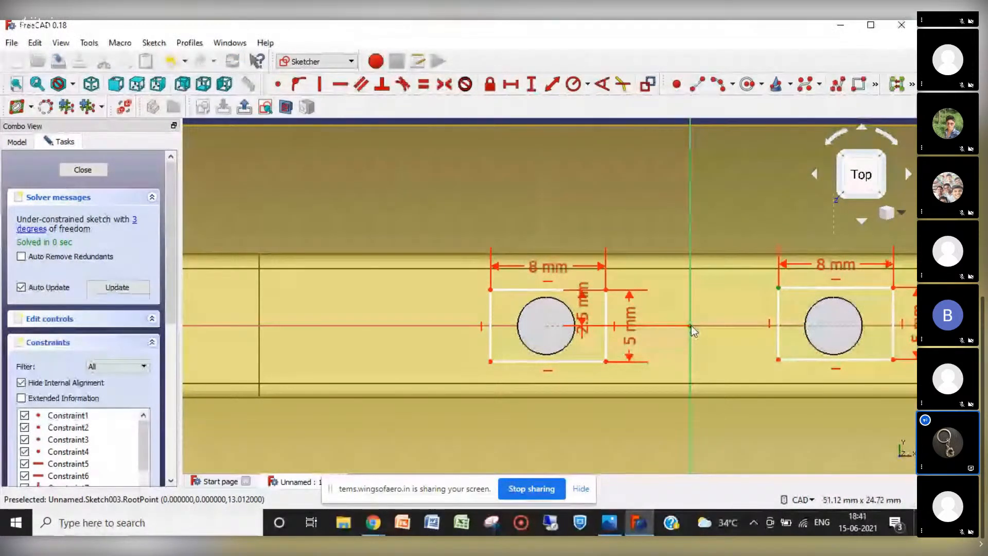
click(530, 87)
text(2.5)
key(Return)
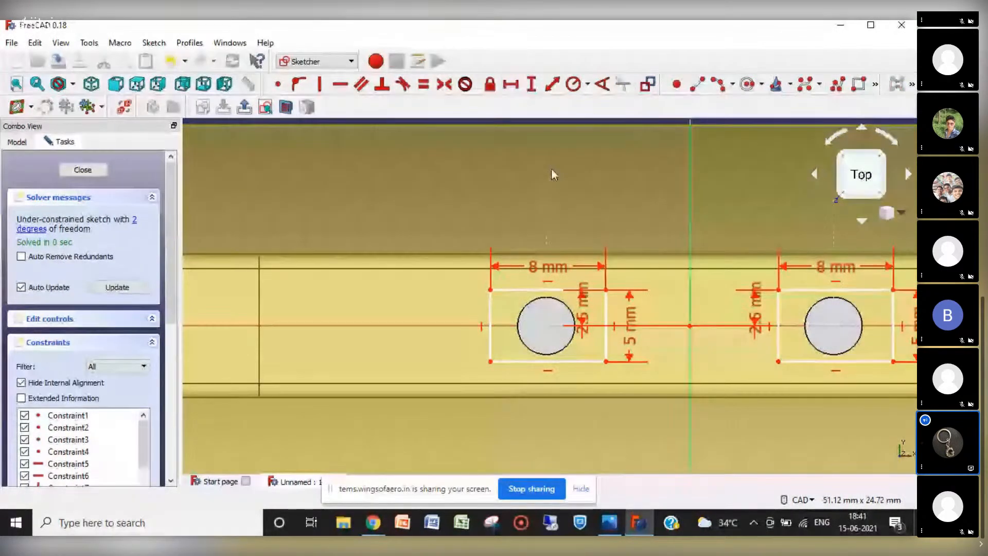
Round all four corners of the front strut's rectangle with small sketch fillets.
click(875, 84)
click(730, 105)
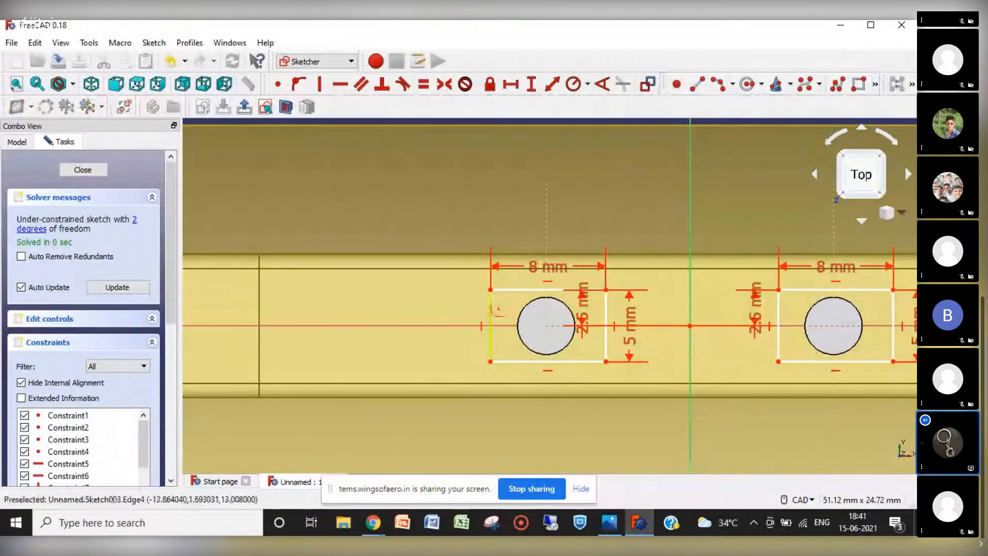
click(501, 291)
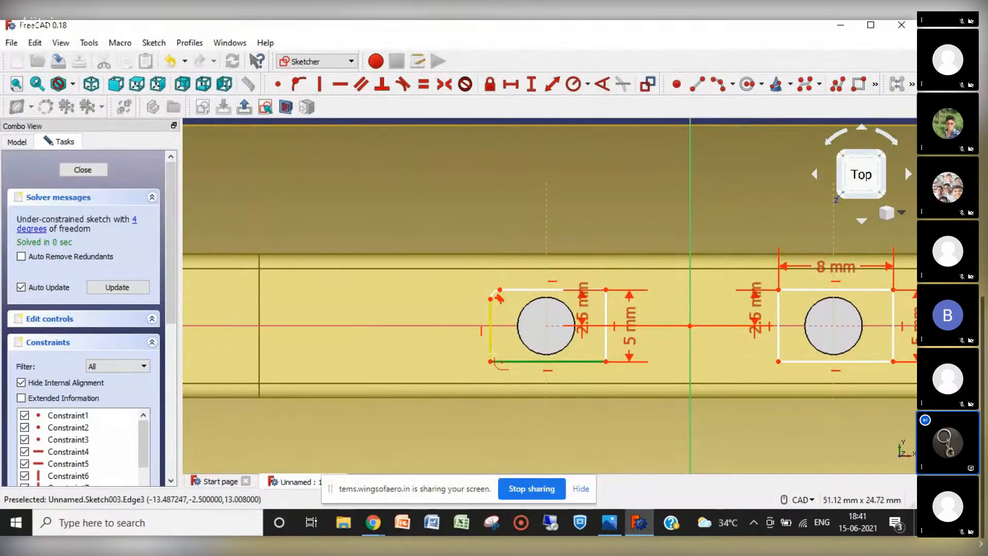
click(491, 361)
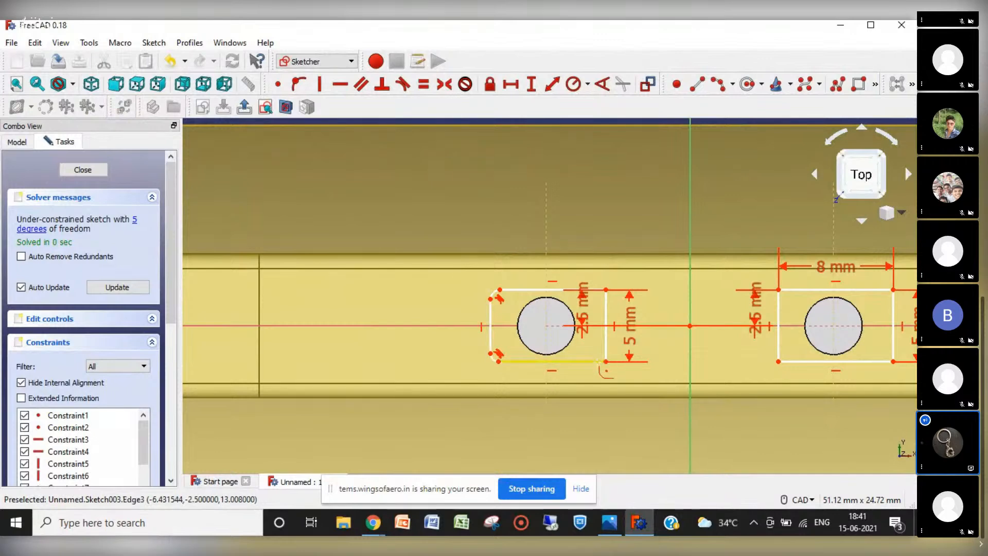
click(605, 360)
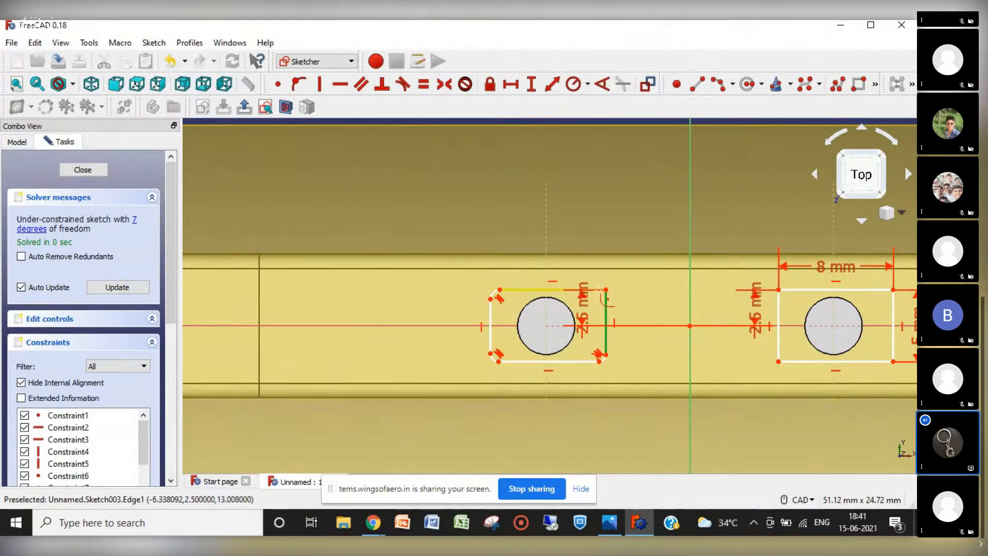
click(605, 292)
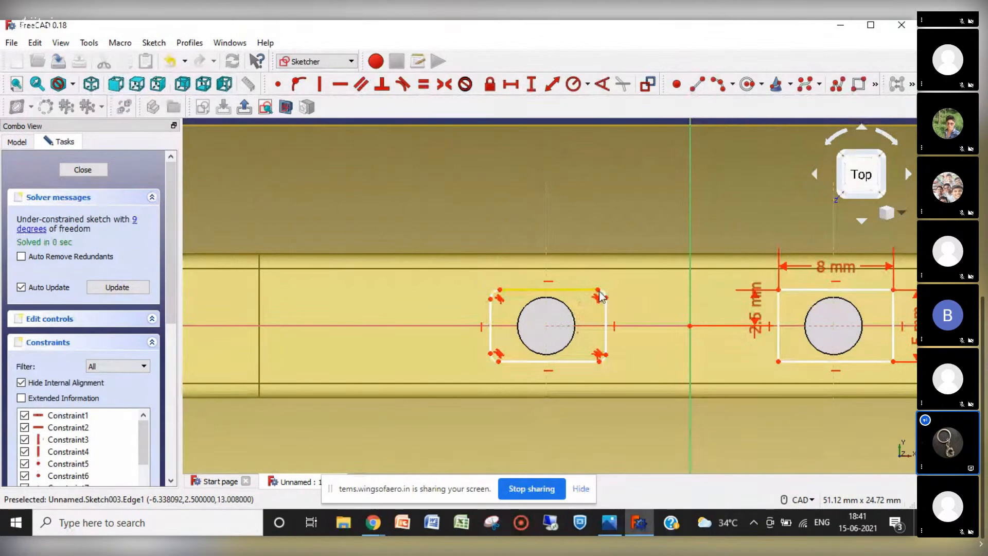
Round all four corners of the rear strut's rectangle with small sketch fillets.
click(779, 361)
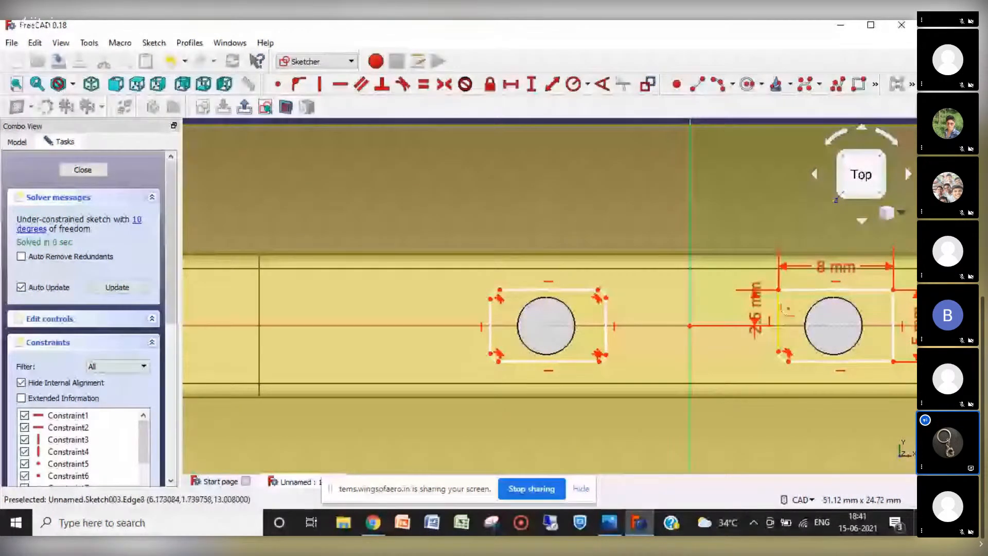
click(780, 290)
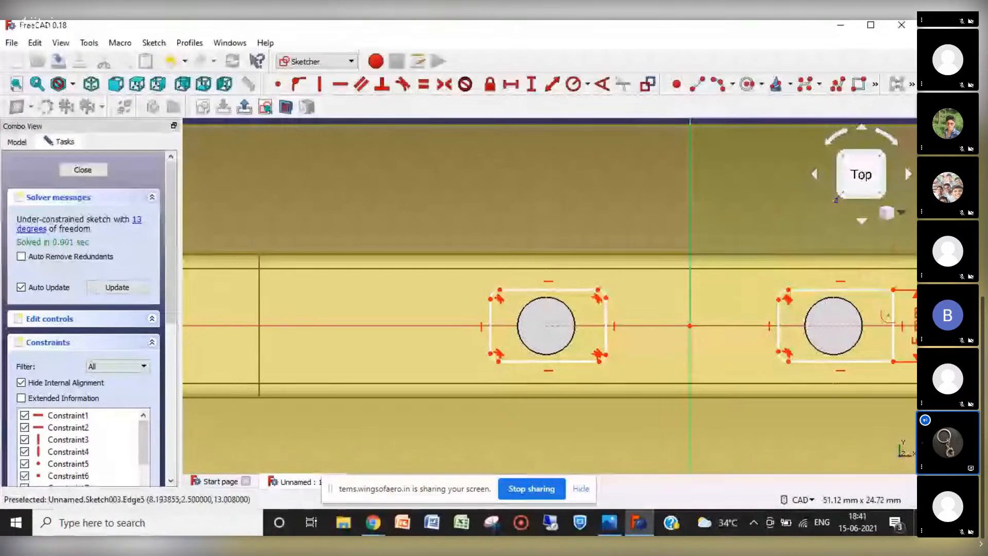
click(889, 292)
click(888, 362)
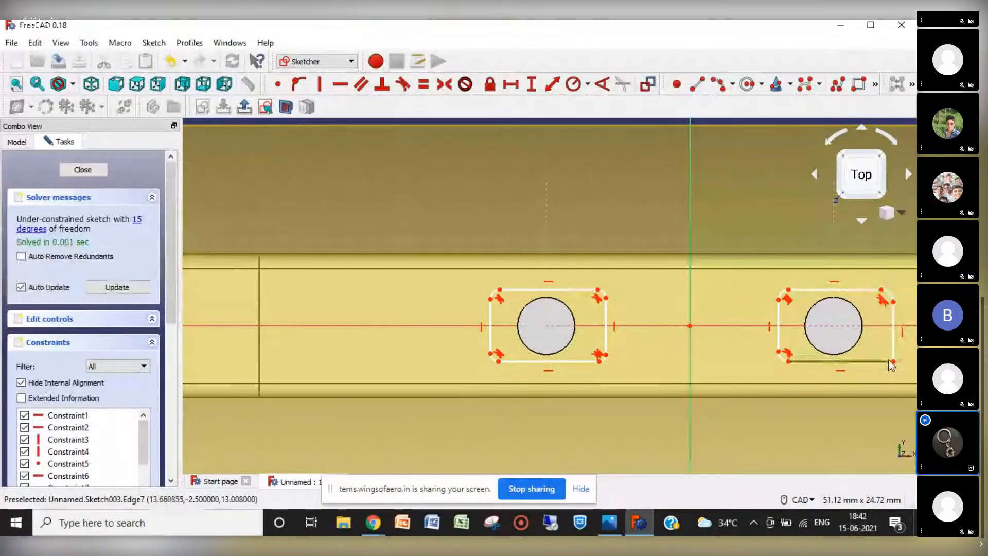
click(895, 358)
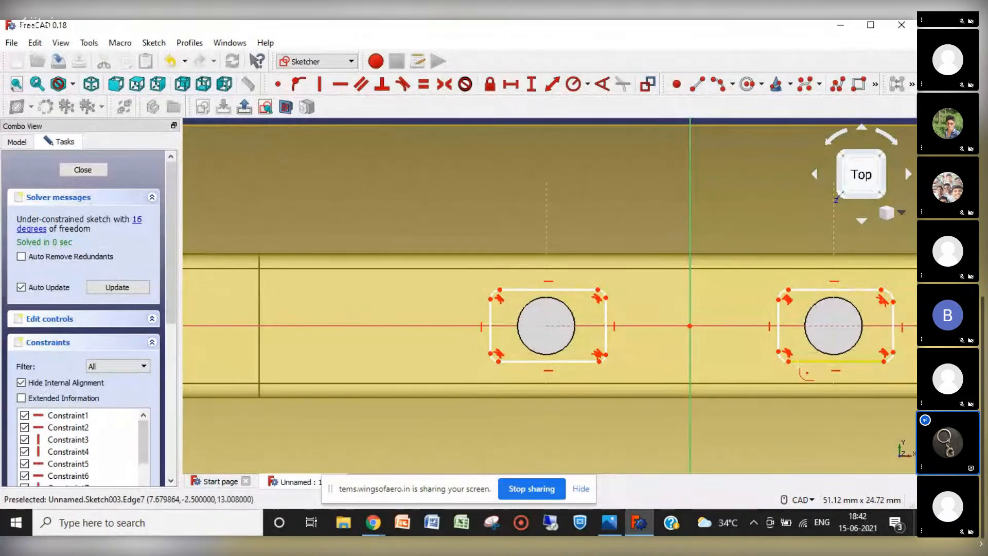
Finish the sketch and pad the two rounded rectangles 1 mm to form the mounting plates.
click(89, 172)
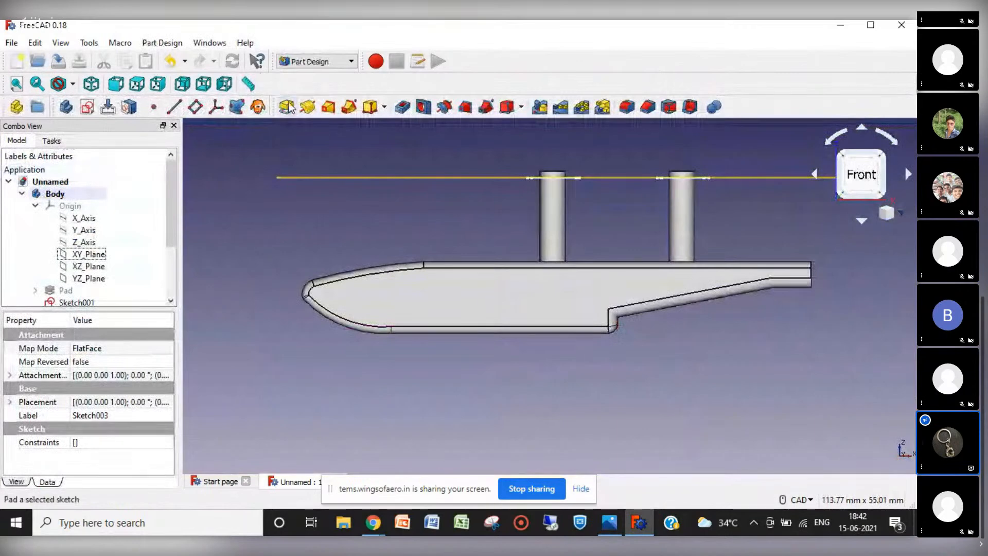
click(287, 107)
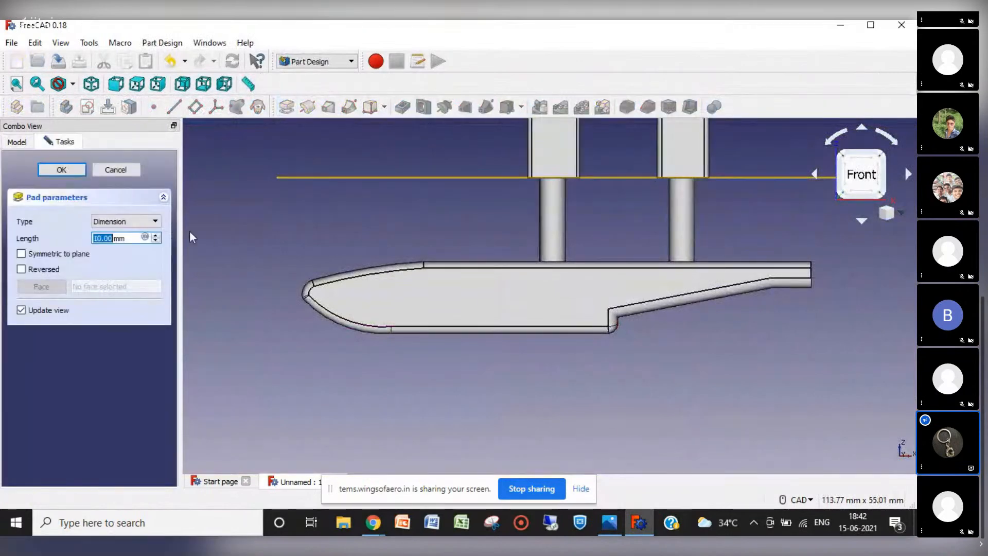
text(1)
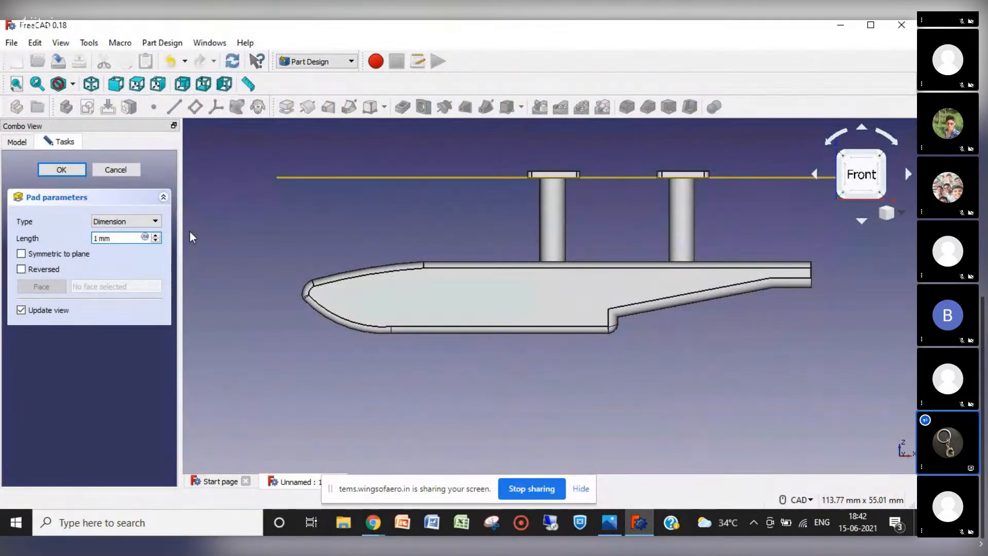
key(Return)
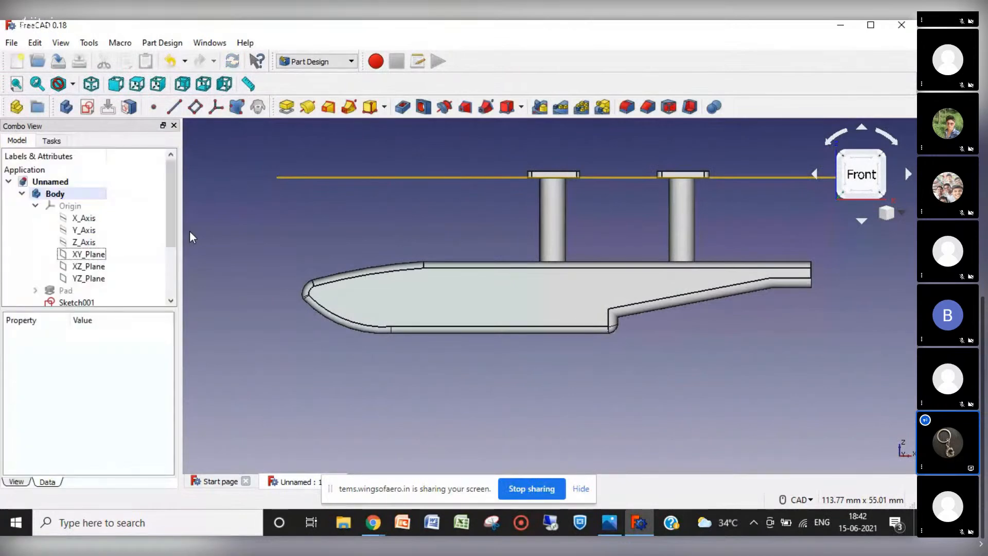
Examine the end of the body's feature history and the two mounting plates from between the top and front views.
key(Down)
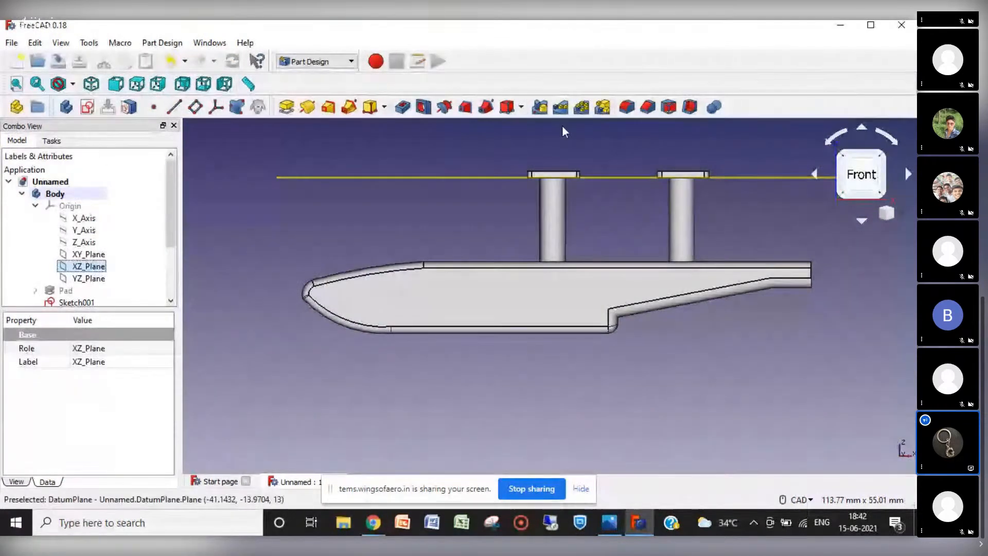
click(171, 301)
click(171, 301)
click(171, 302)
click(171, 302)
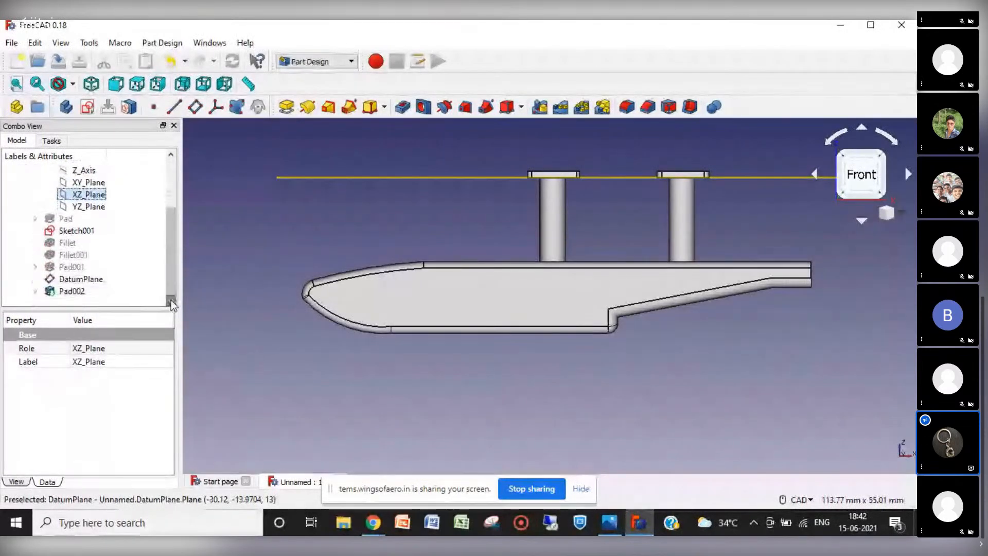
click(862, 221)
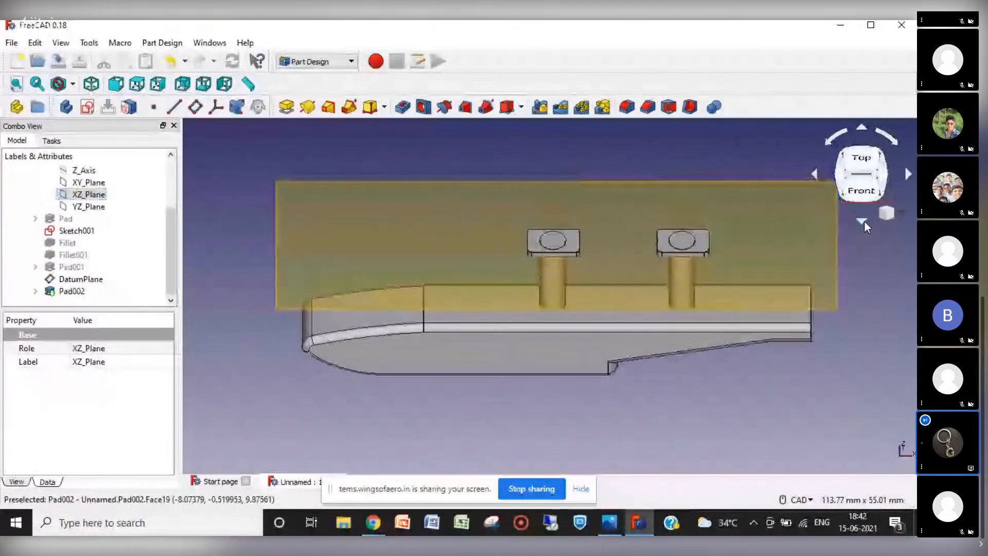
click(755, 263)
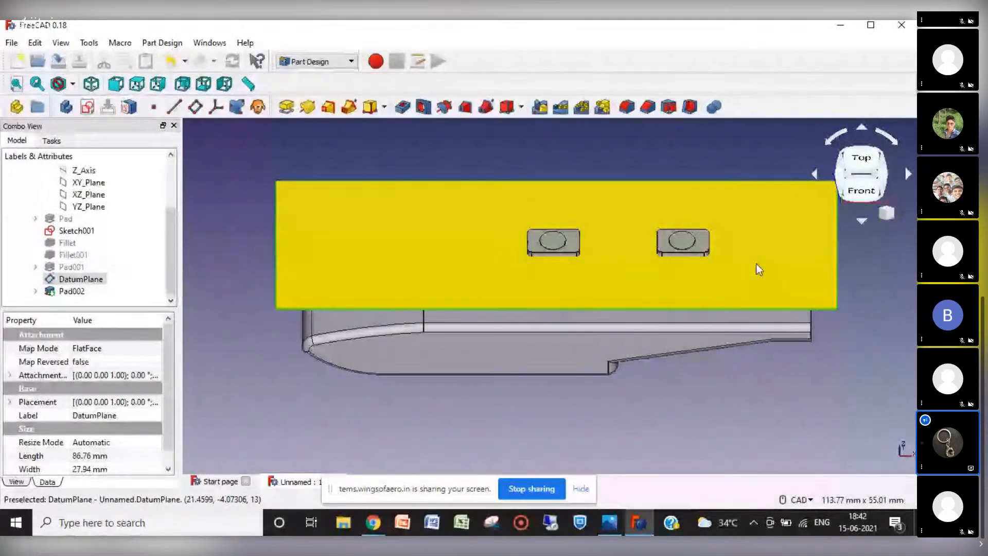
right_click(756, 263)
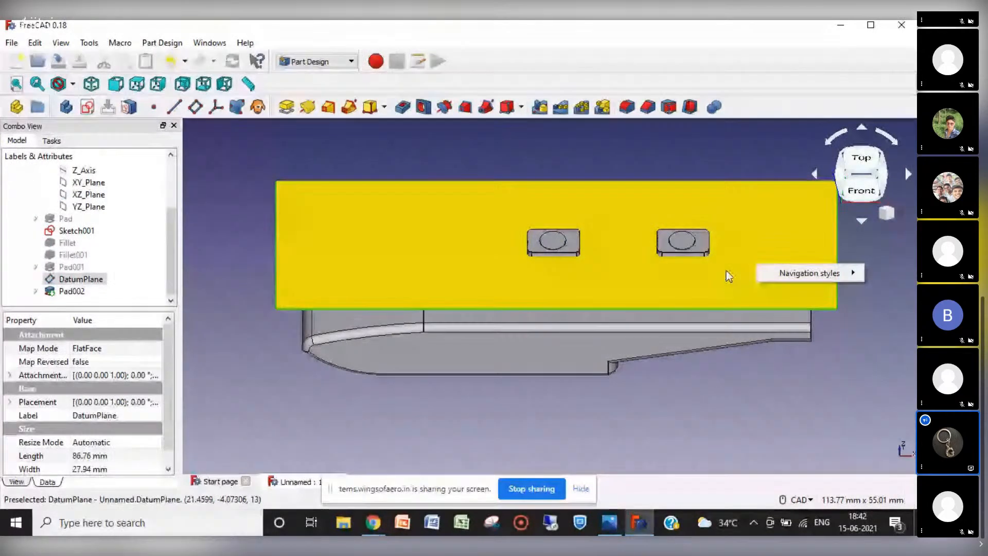
click(870, 386)
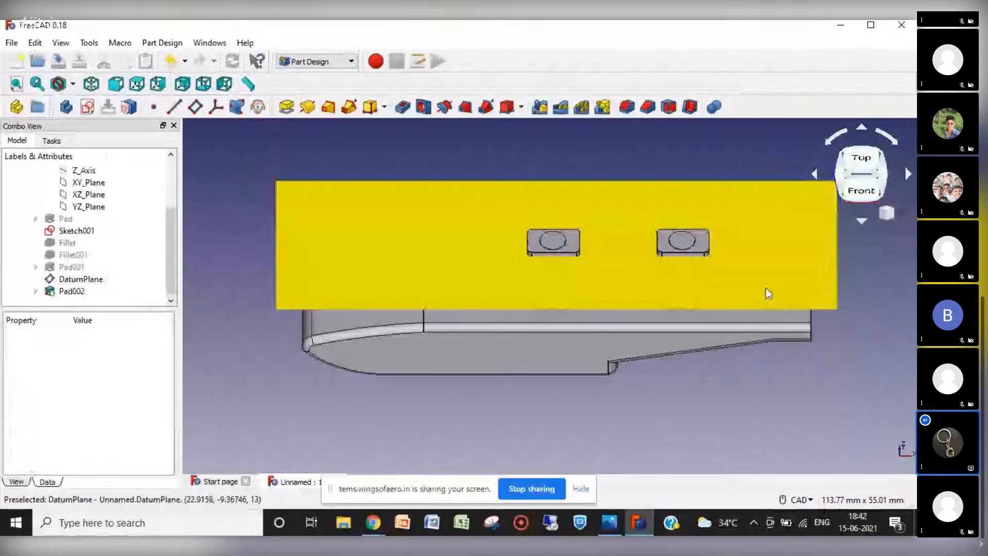
Hide the datum plane and open a new sketch on the top face of the rear strut's mounting plate.
click(766, 287)
key(space)
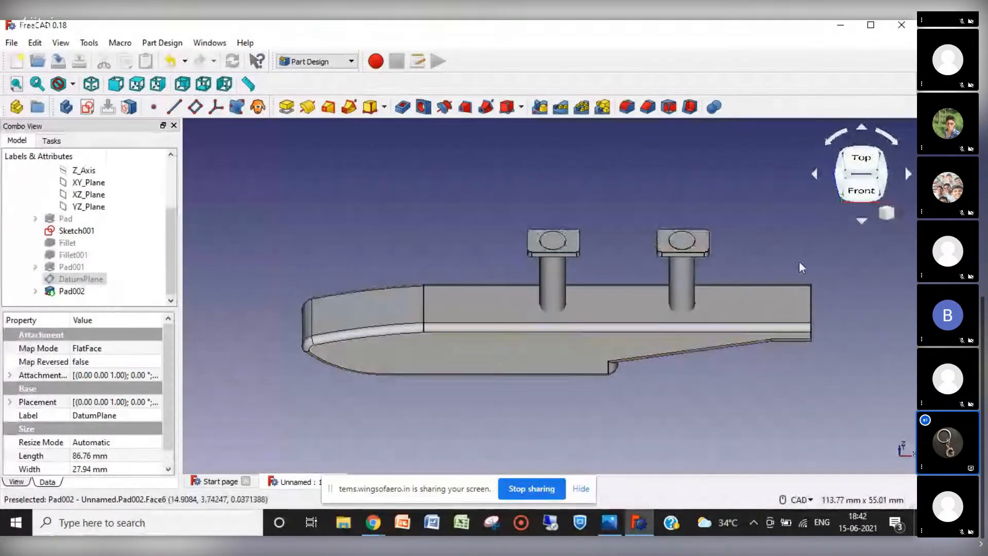
click(702, 254)
click(88, 109)
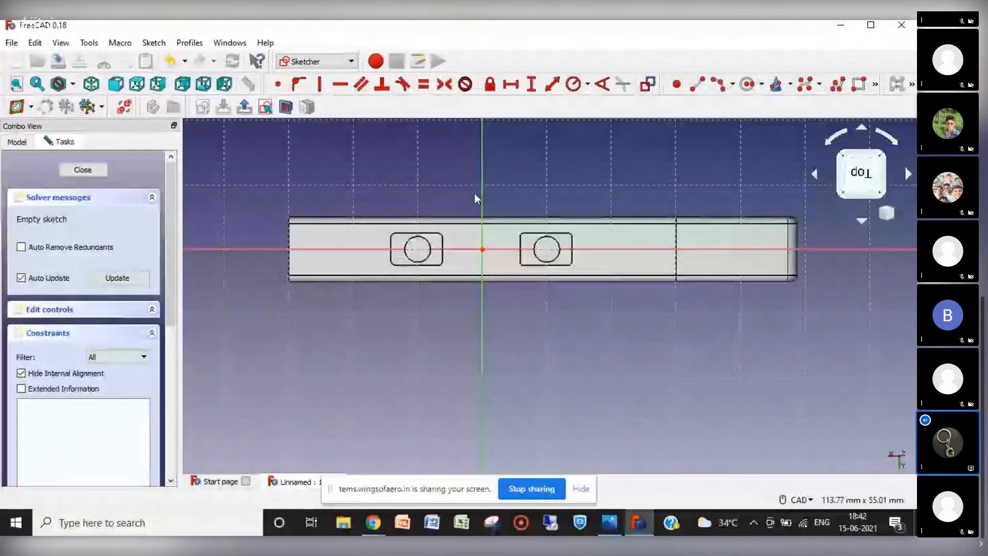
Sketch a small circle near each of the four corners of the rear strut's mounting plate.
scroll(413, 255, up, 6)
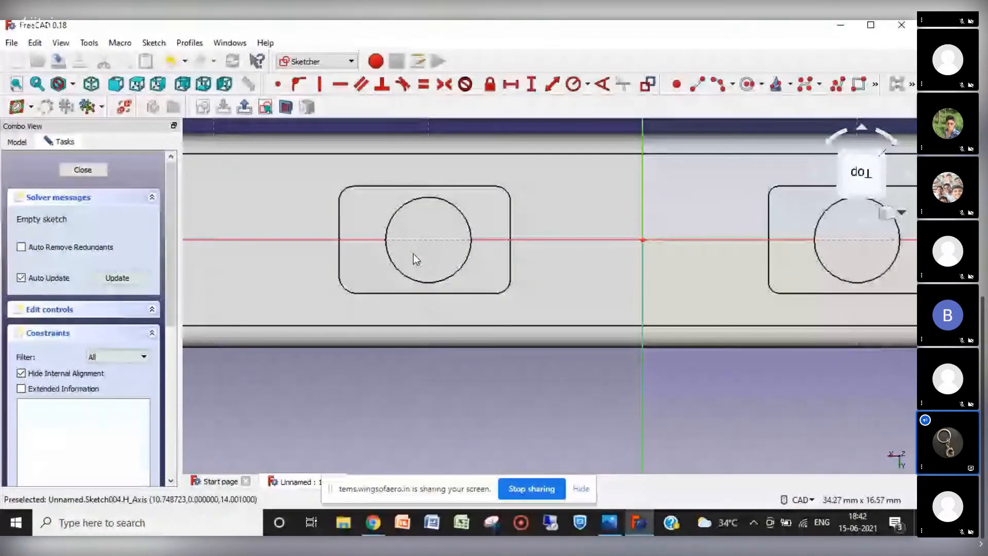
click(746, 84)
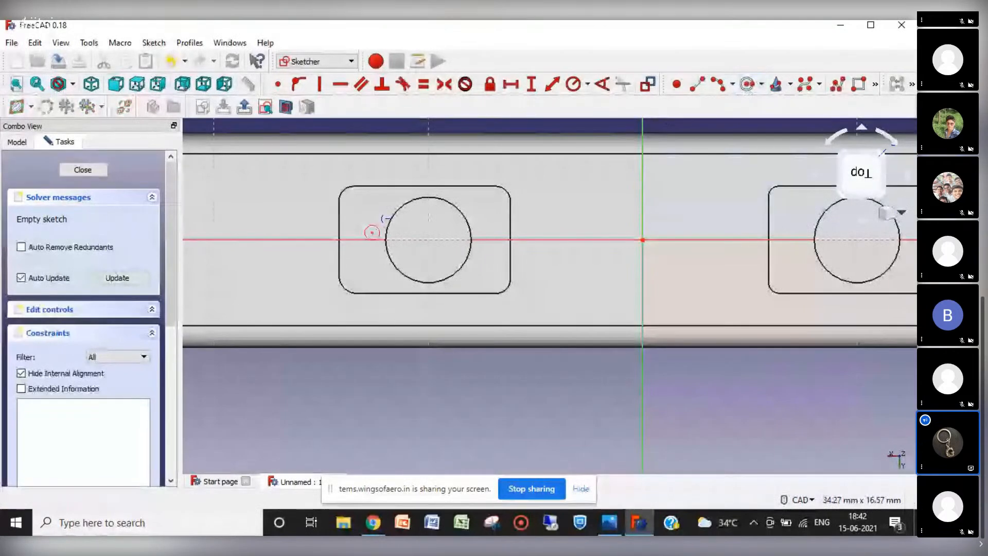
click(357, 210)
click(357, 210)
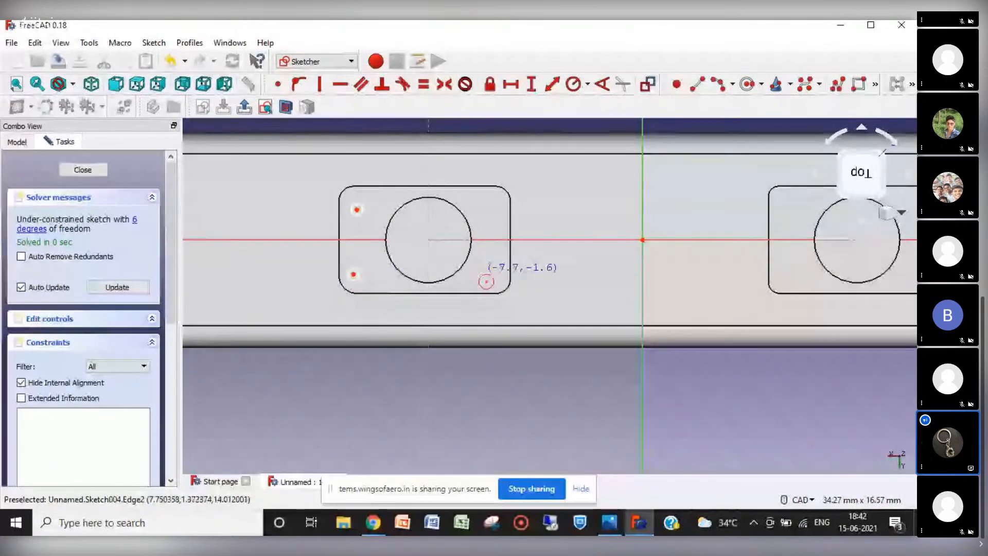
click(491, 277)
click(495, 282)
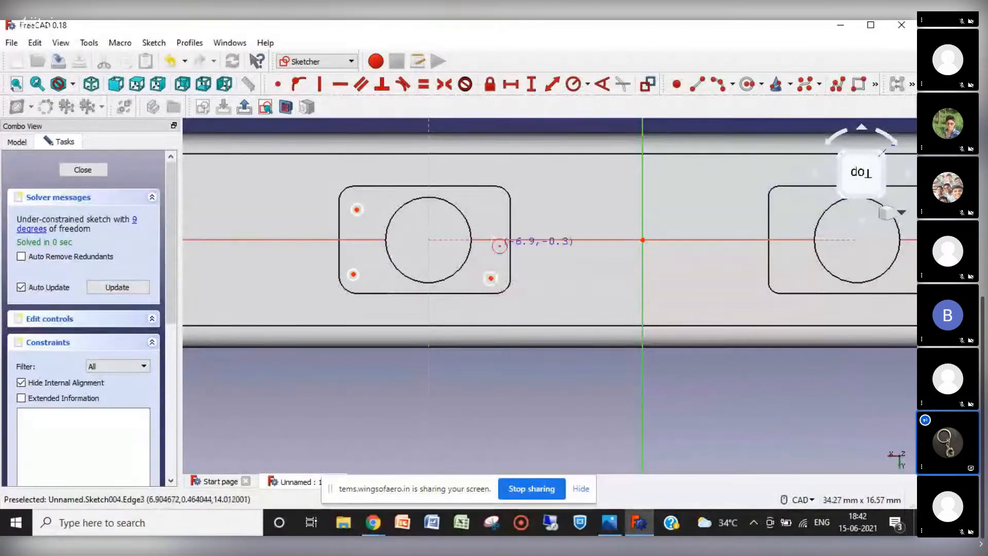
click(490, 210)
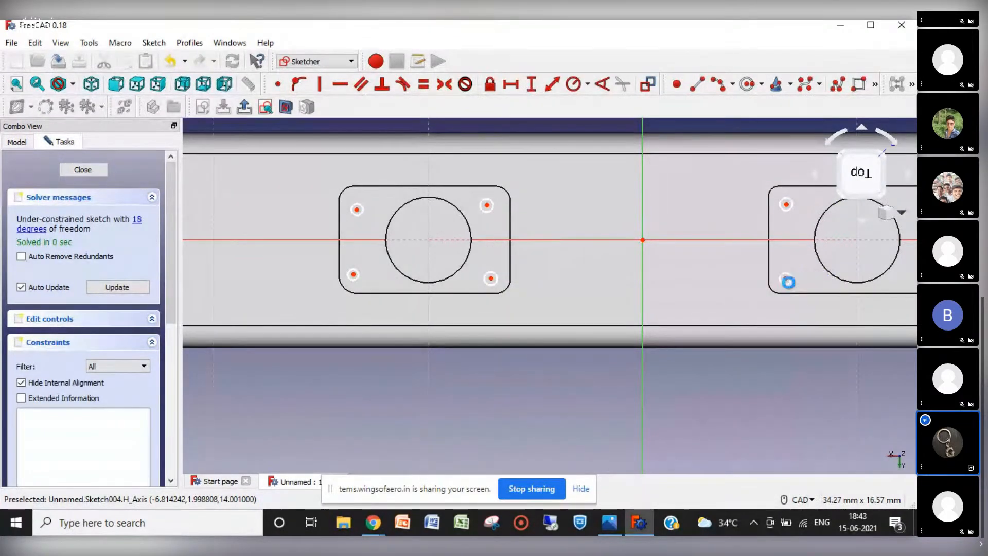
Sketch a small circle of about 0.3 mm radius near each of the four corners of the front strut's mounting plate.
key(Left)
key(Left)
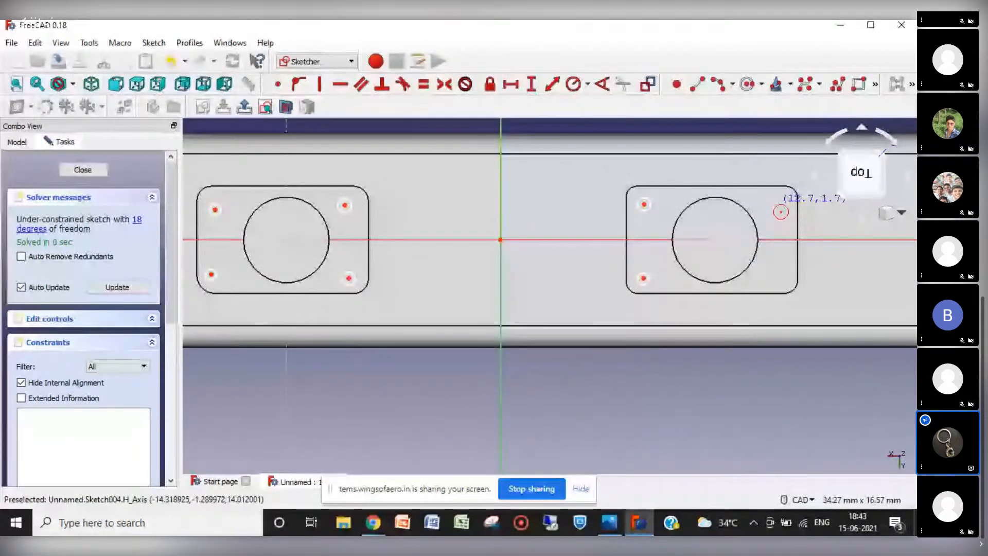
click(775, 206)
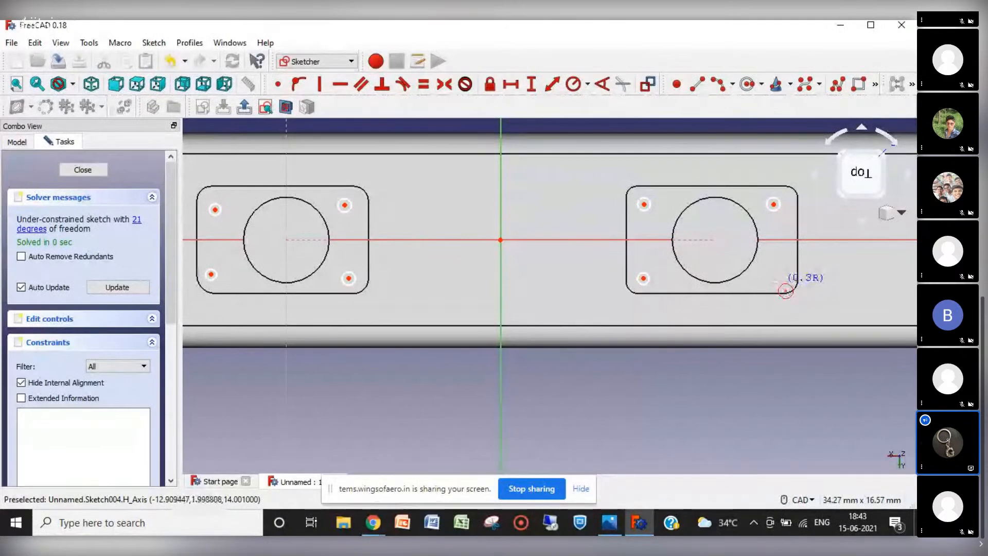
click(785, 290)
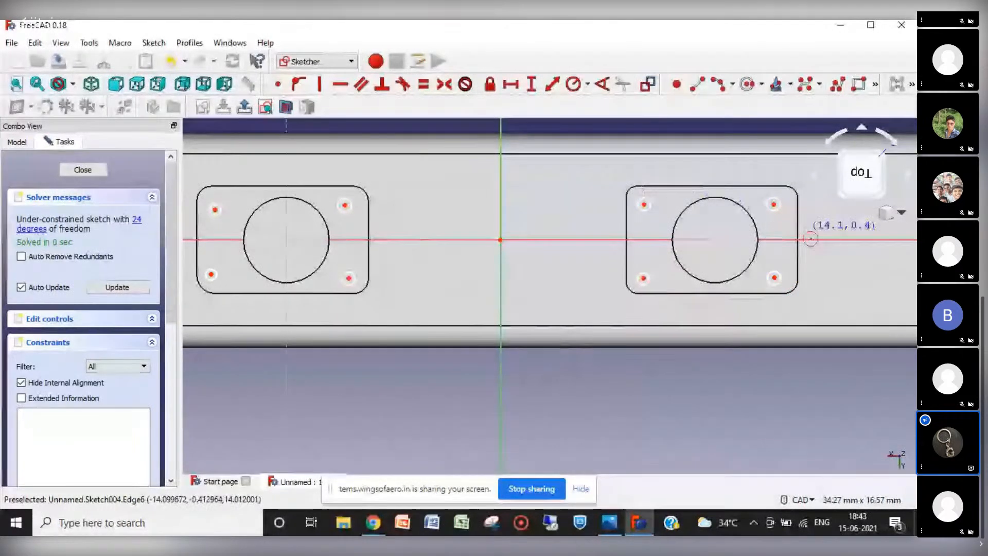
key(Escape)
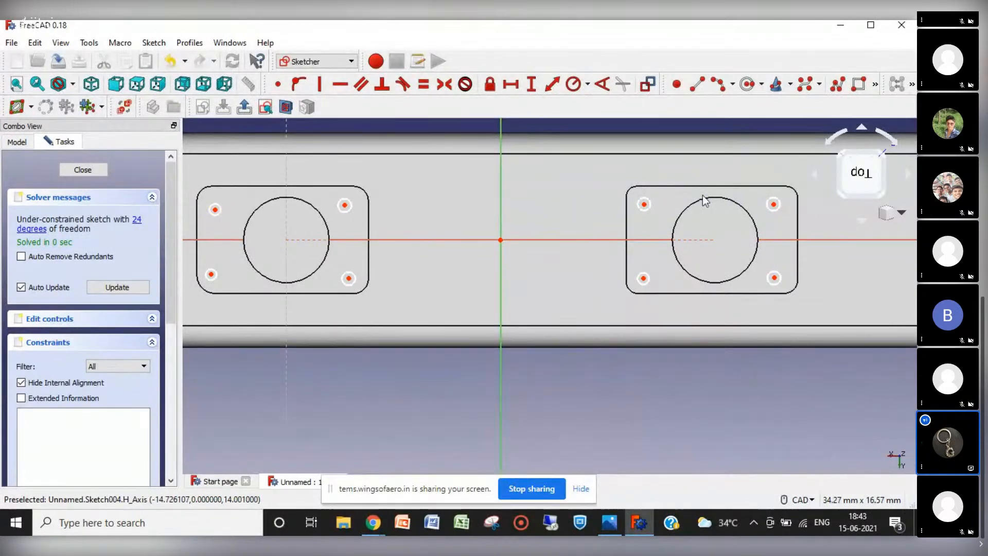
Finish the sketch and pocket the eight circles 3 mm deep to cut the screw holes through the mounting plates.
click(82, 169)
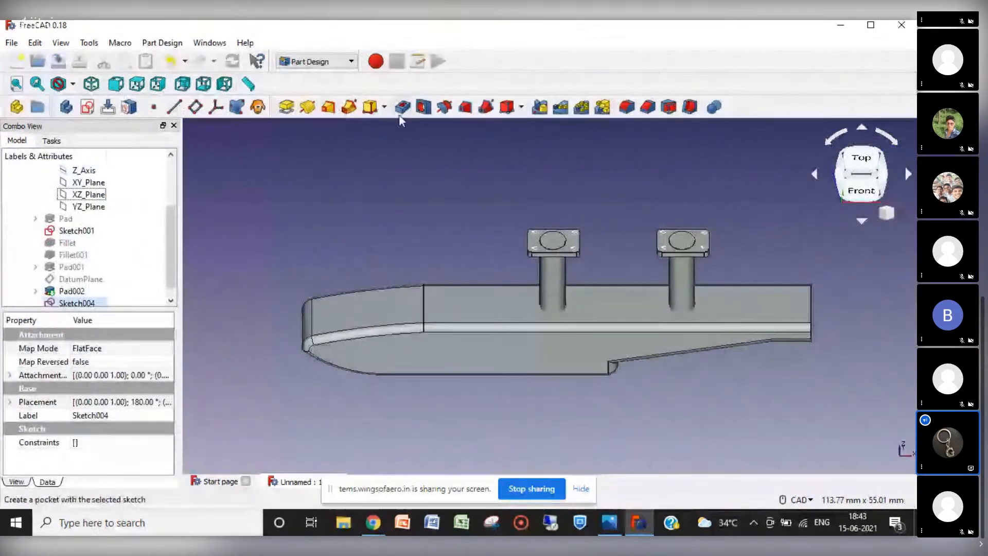
click(402, 108)
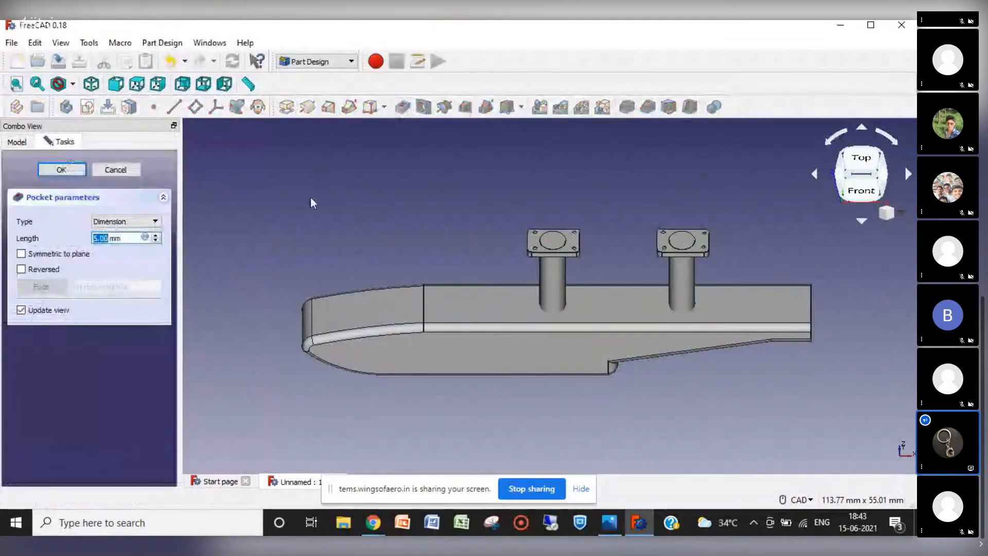
text(12)
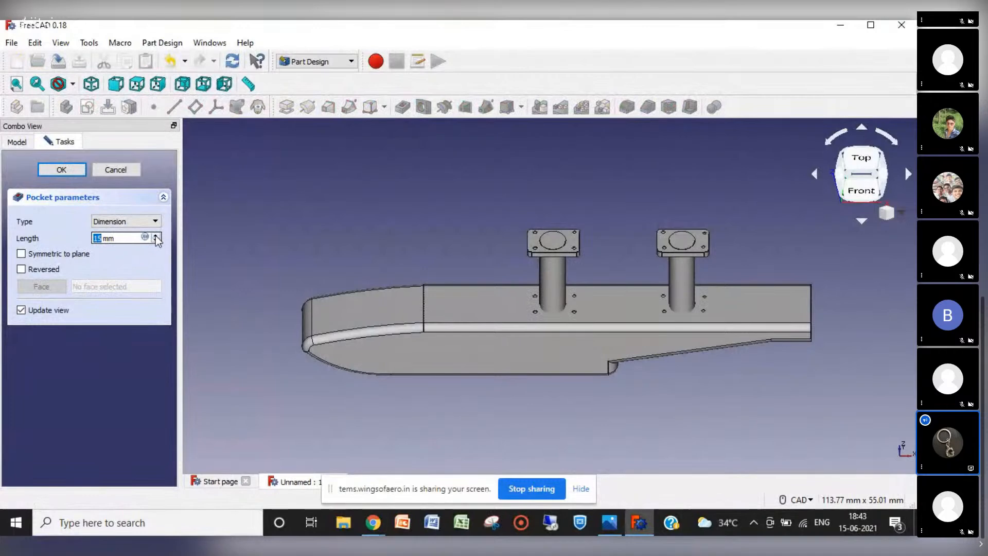
click(159, 239)
click(158, 240)
click(158, 240)
key(Return)
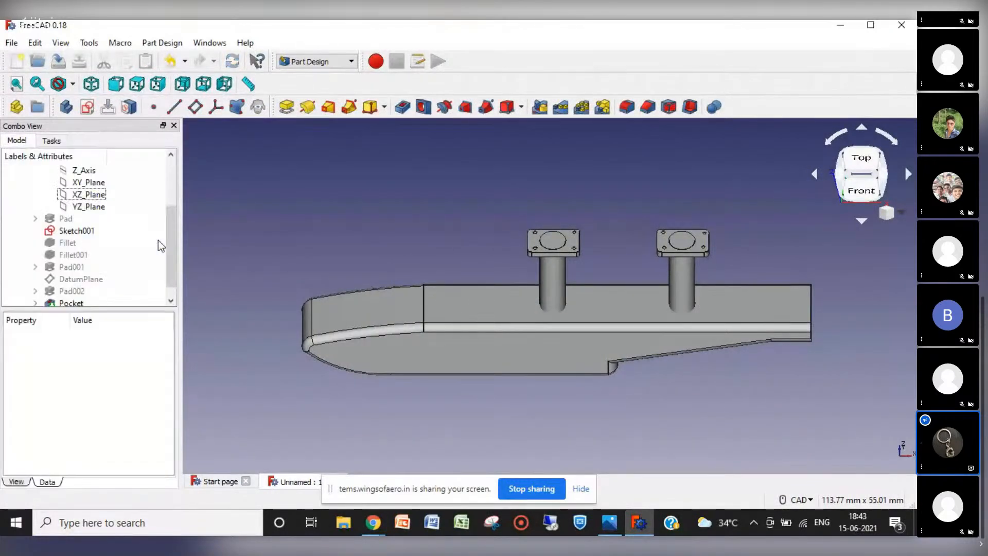
Set the mounting plates' pad length to 2 mm and re-accept the screw-hole pocket at 3 mm.
click(897, 216)
click(873, 255)
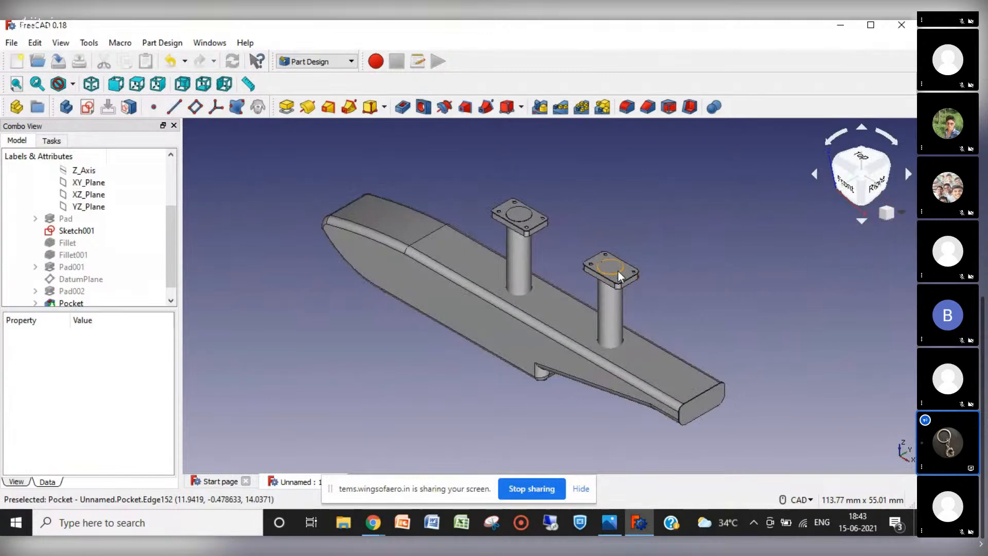
scroll(623, 279, up, 5)
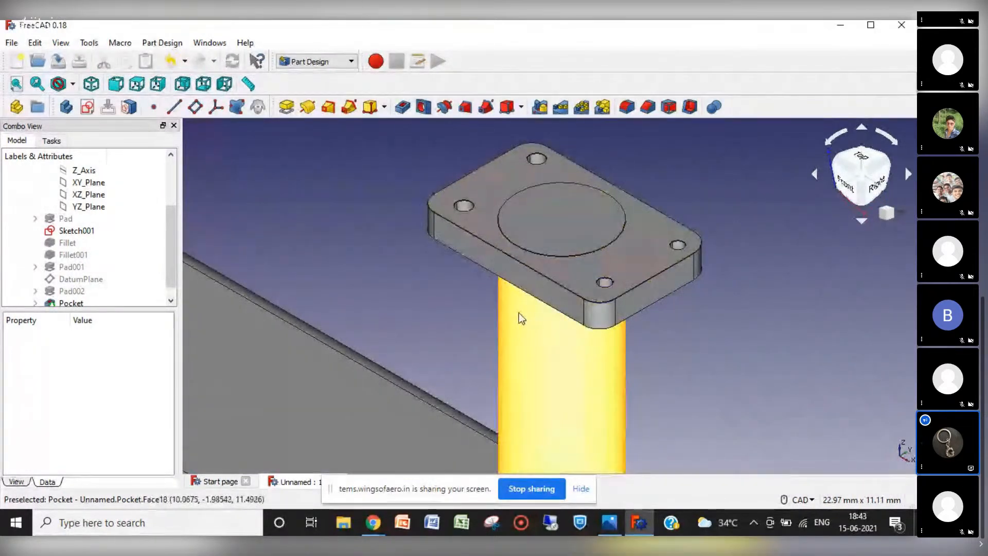
scroll(516, 316, down, 5)
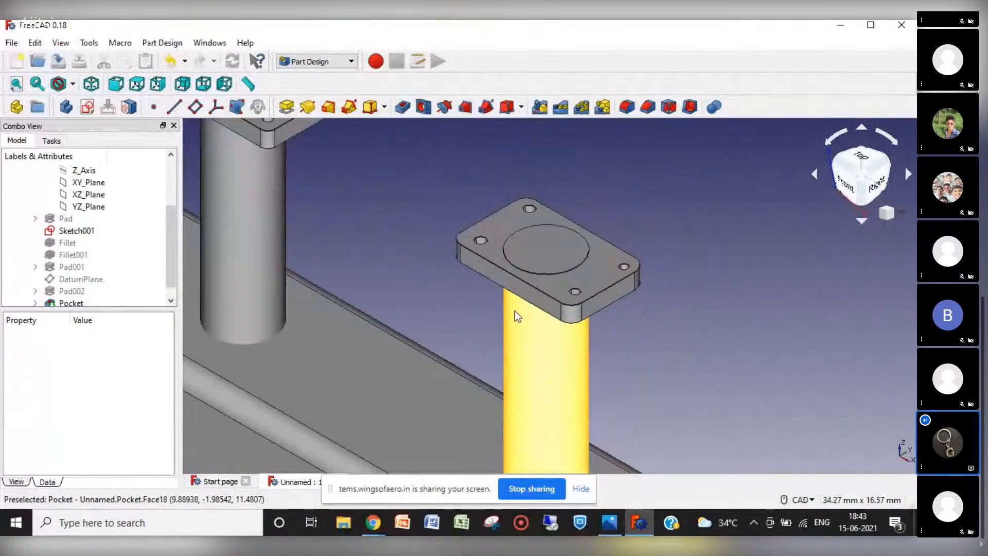
click(171, 301)
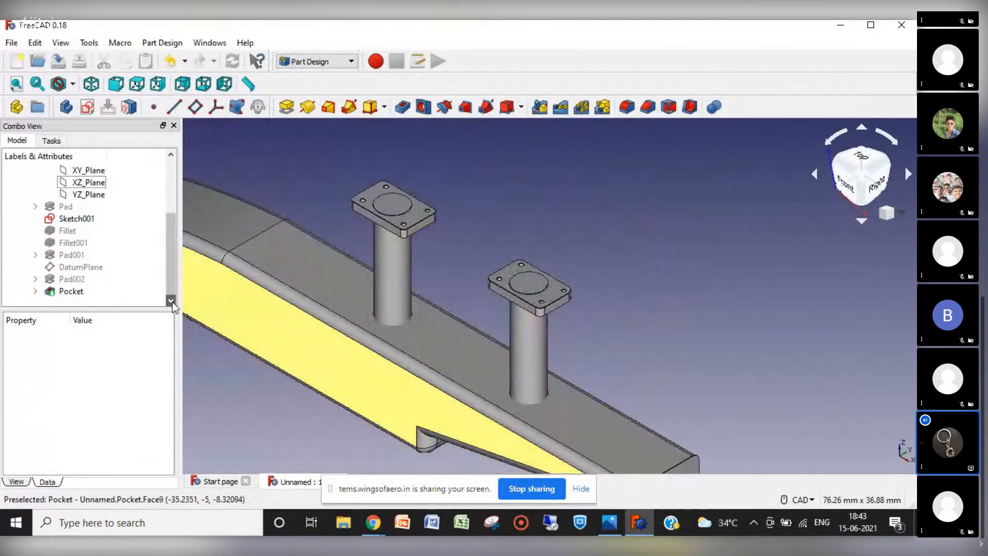
click(71, 291)
click(71, 280)
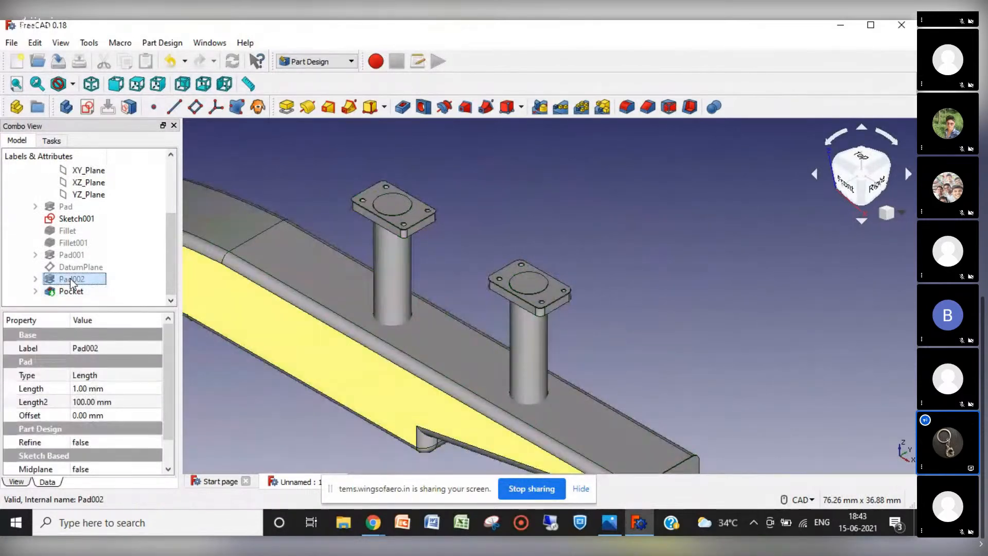
double_click(70, 280)
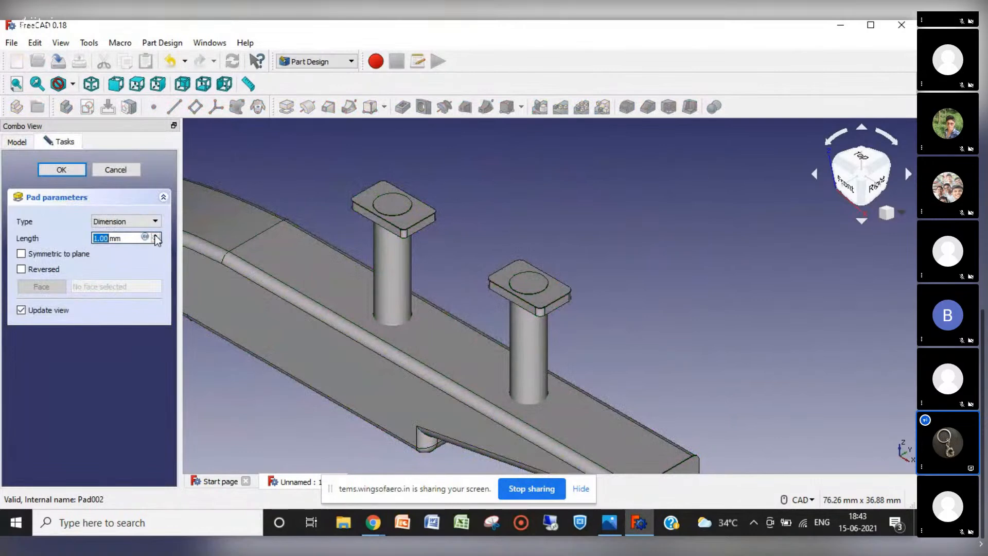
text(2)
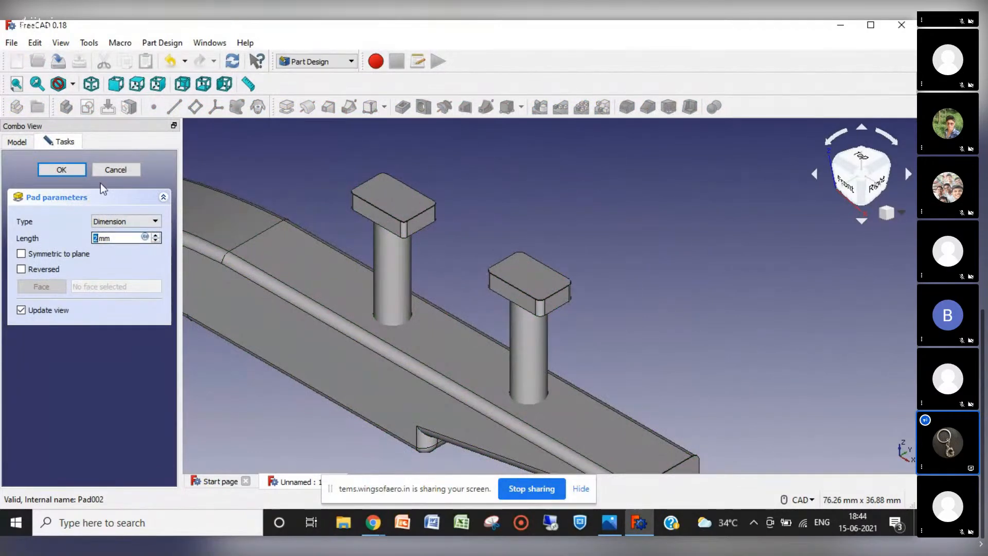
click(80, 170)
click(80, 170)
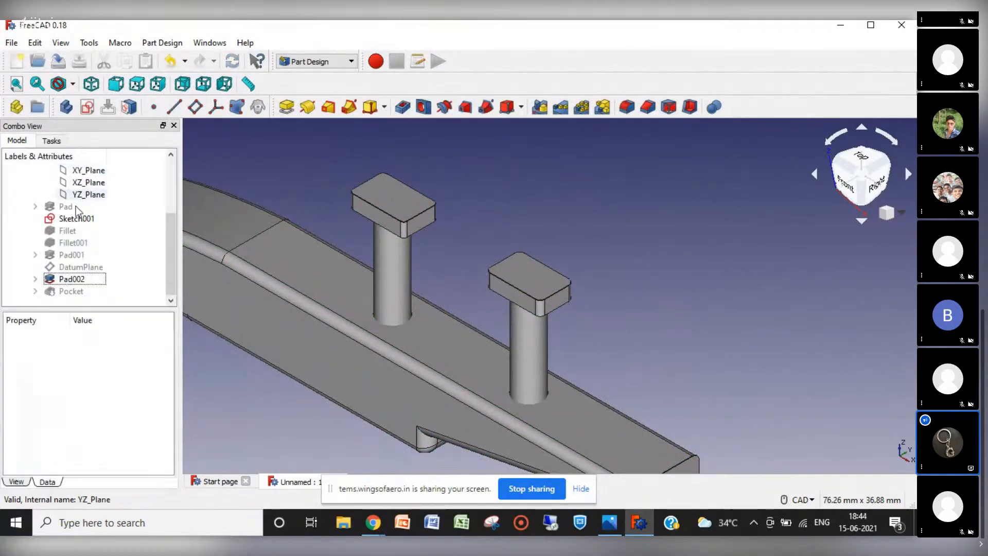
double_click(76, 292)
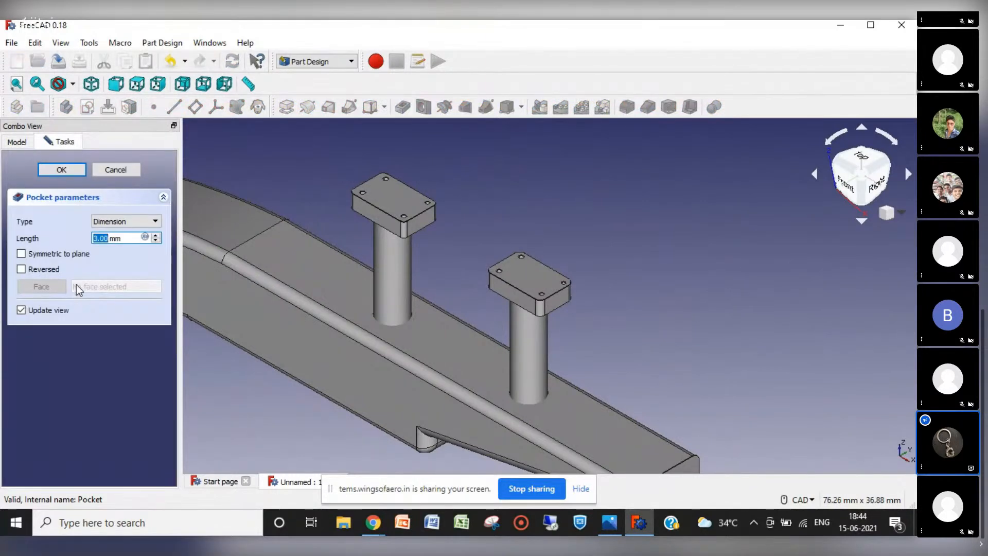
click(60, 172)
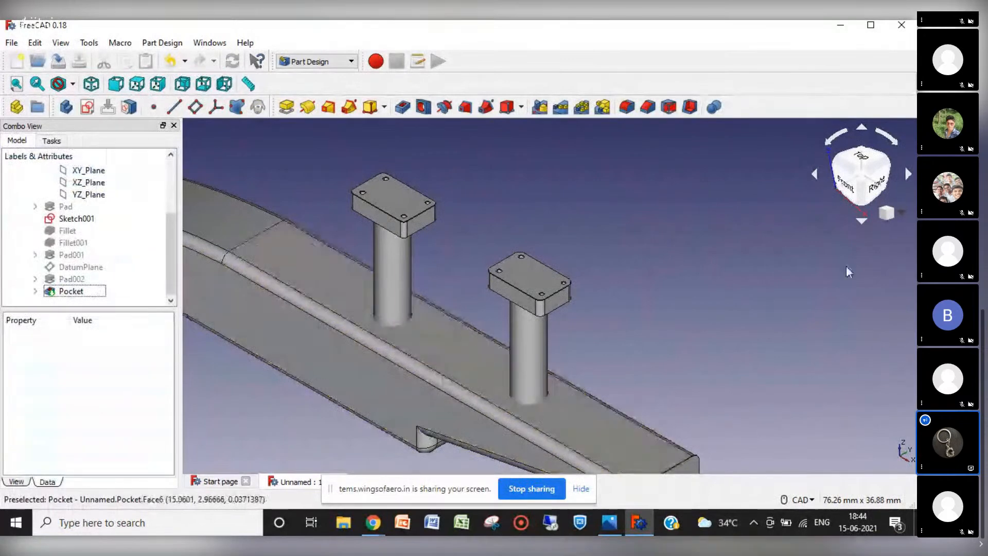
Compare the whole float model, in isometric and front views, with the float-plane reference image, and return to the isometric view.
click(901, 213)
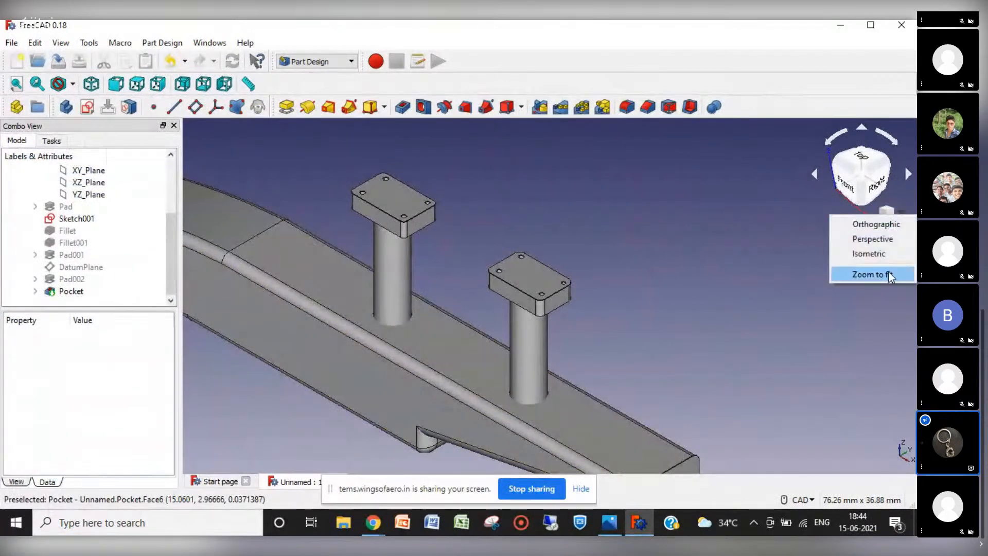
click(889, 277)
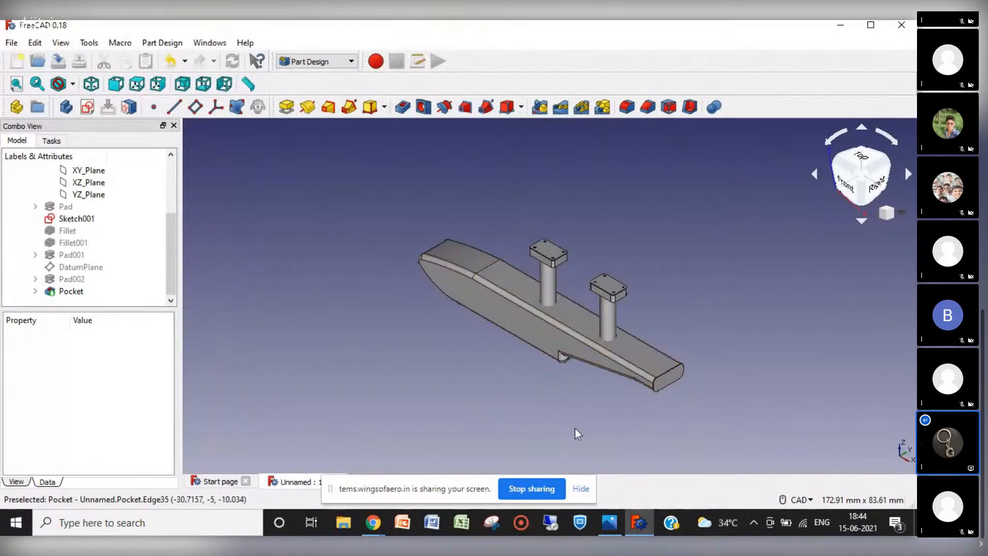
click(609, 523)
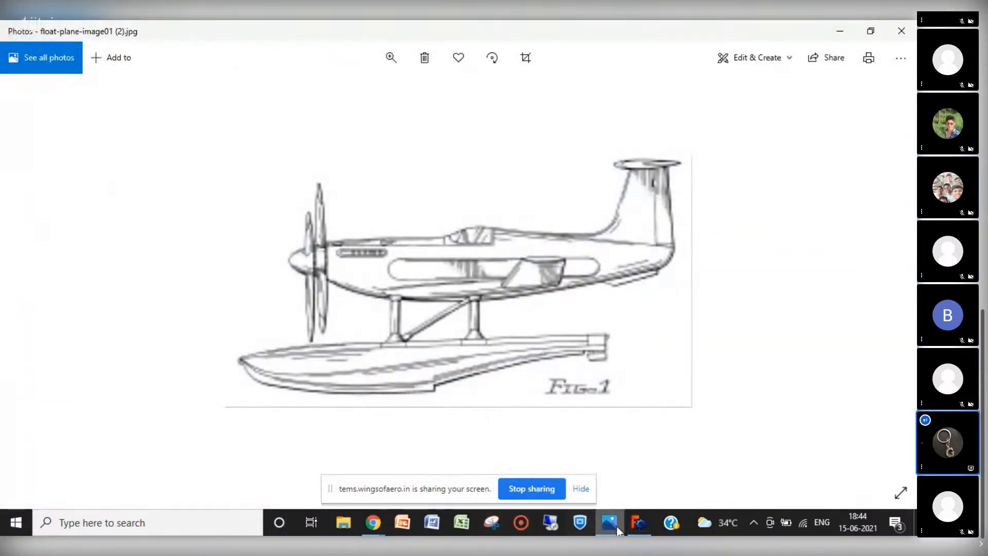
click(633, 528)
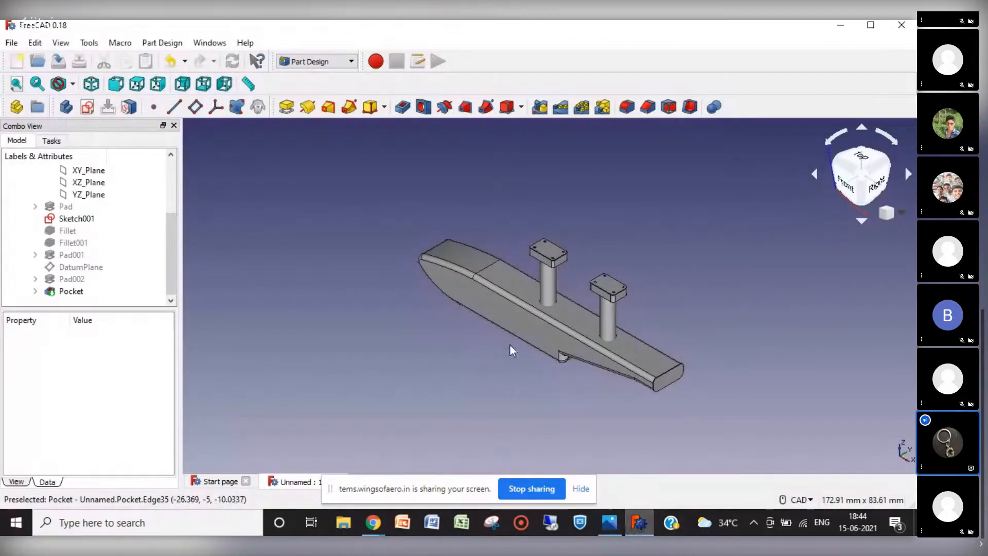
click(846, 186)
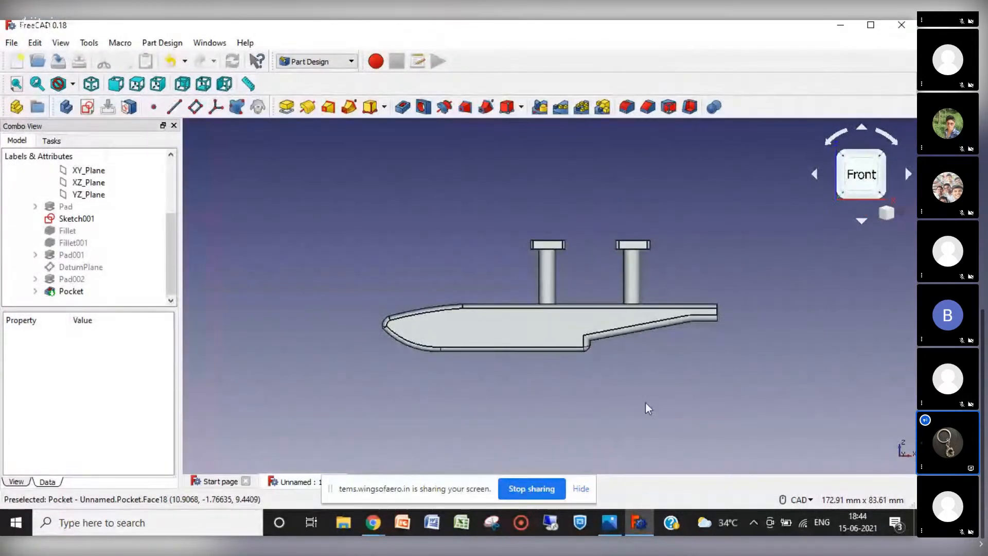
click(601, 524)
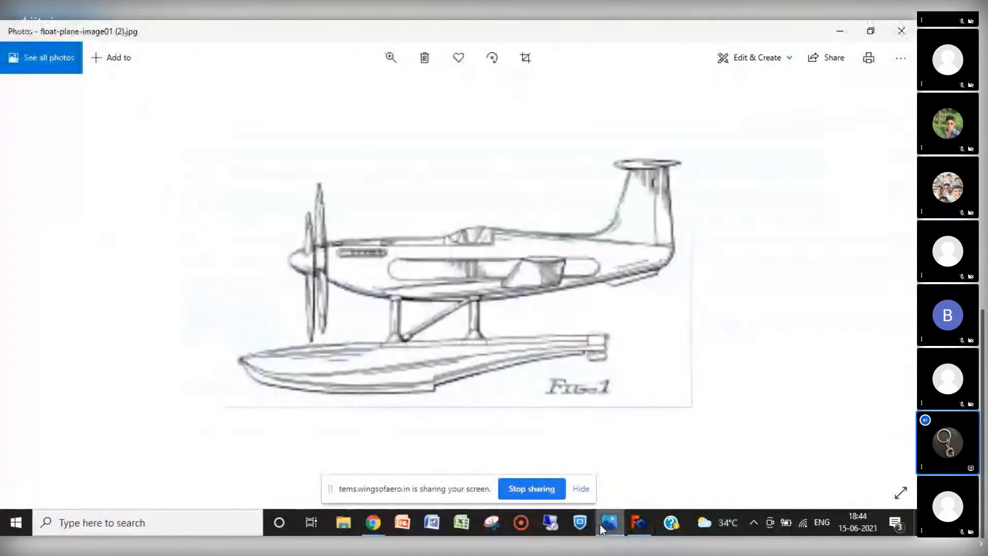
click(649, 524)
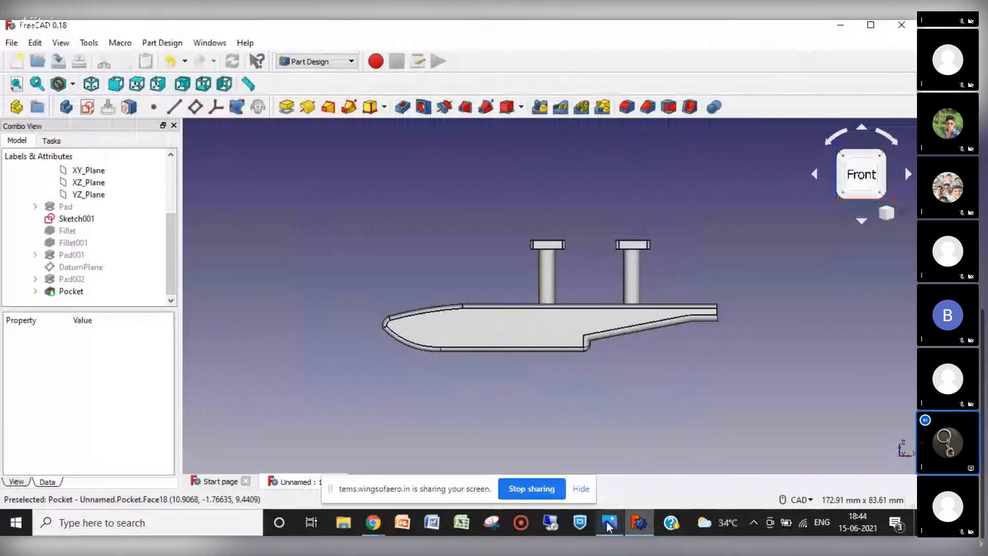
click(601, 521)
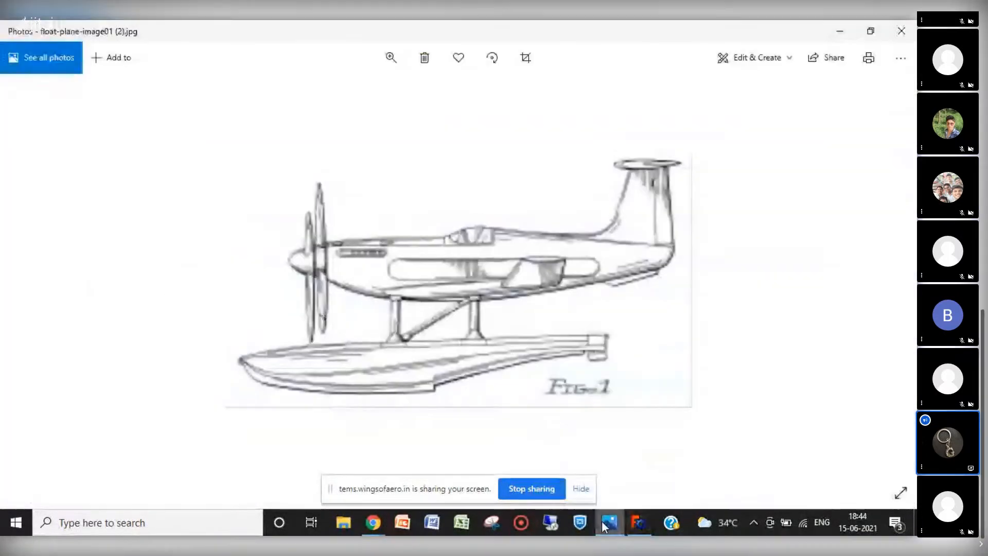
click(638, 521)
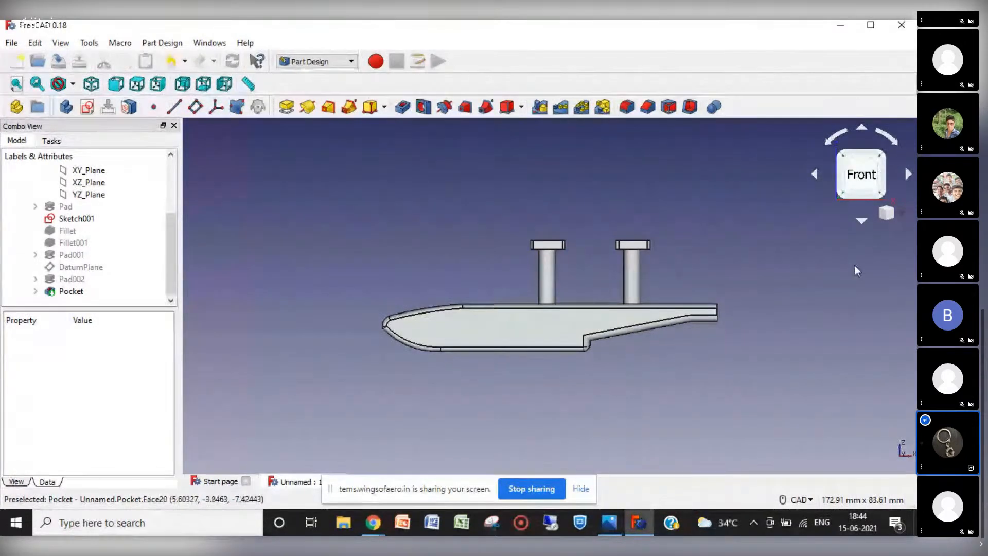
click(902, 221)
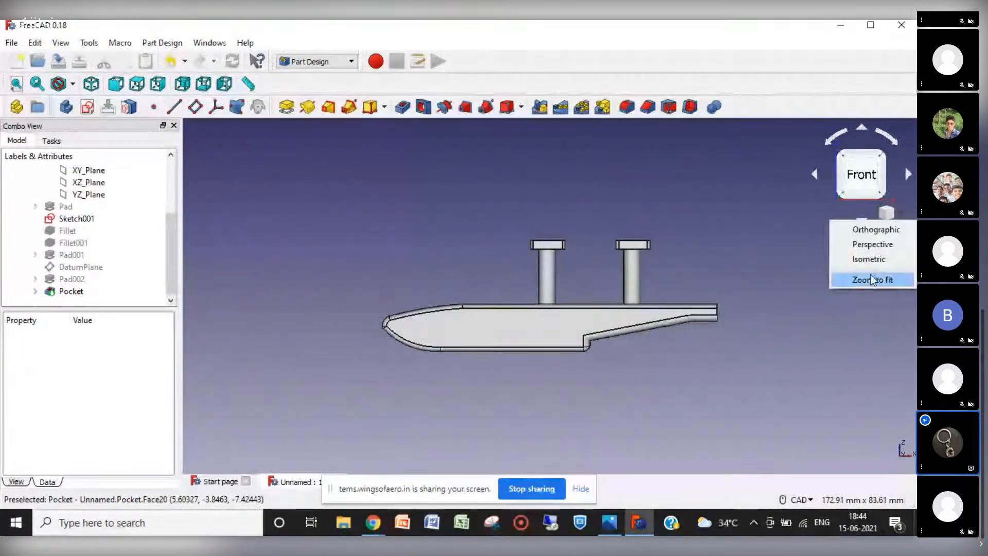
click(870, 276)
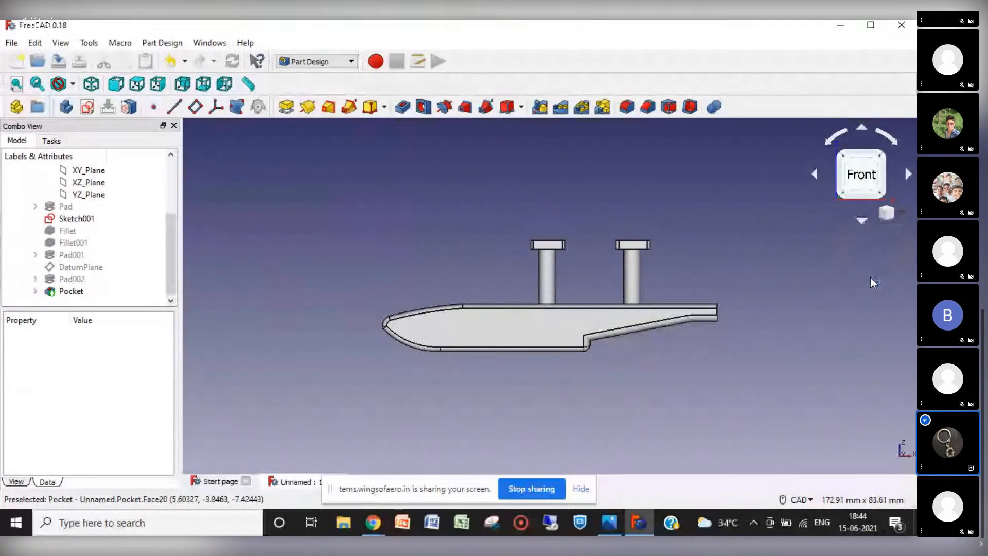
click(889, 212)
click(865, 248)
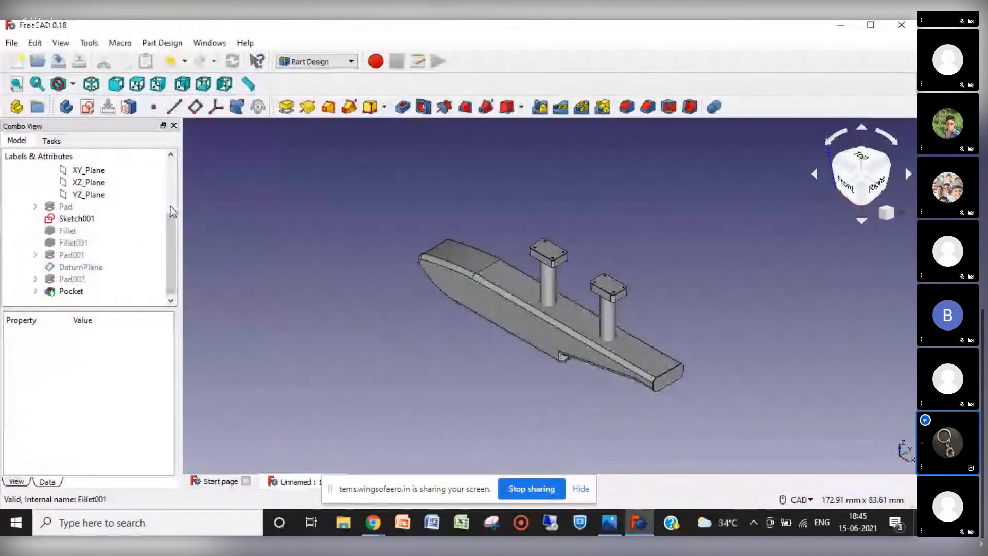
Create a second body and start a sketch on its XZ plane.
drag(167, 248, 164, 206)
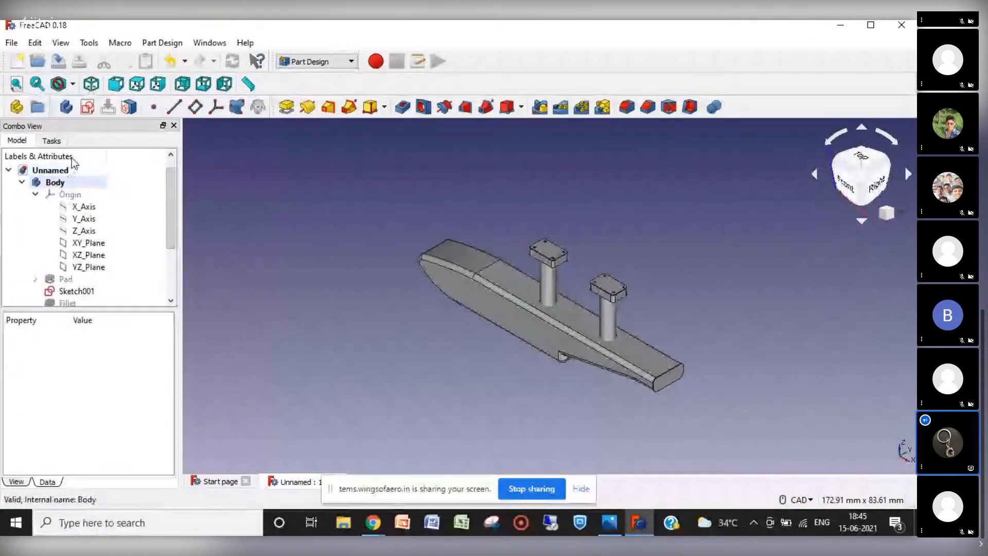
click(65, 108)
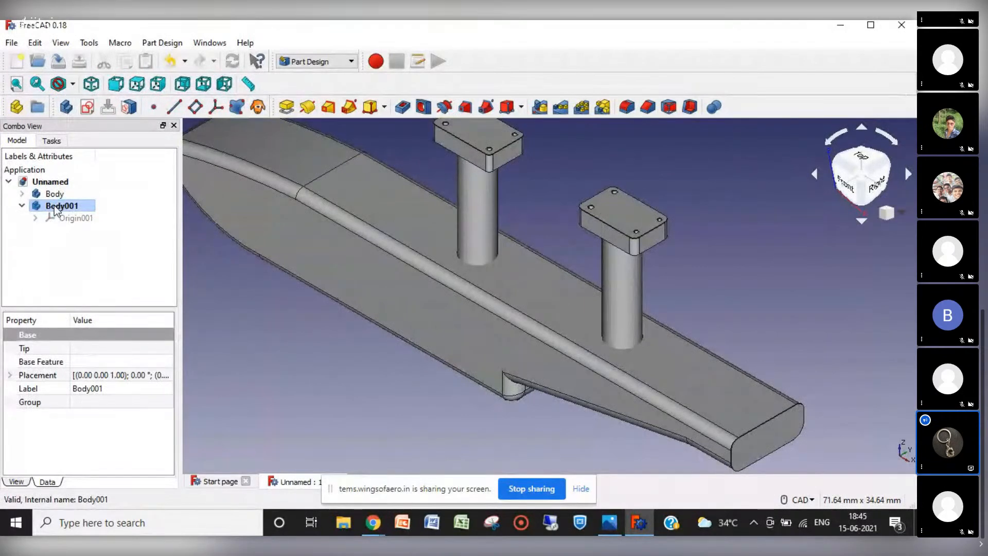
click(35, 218)
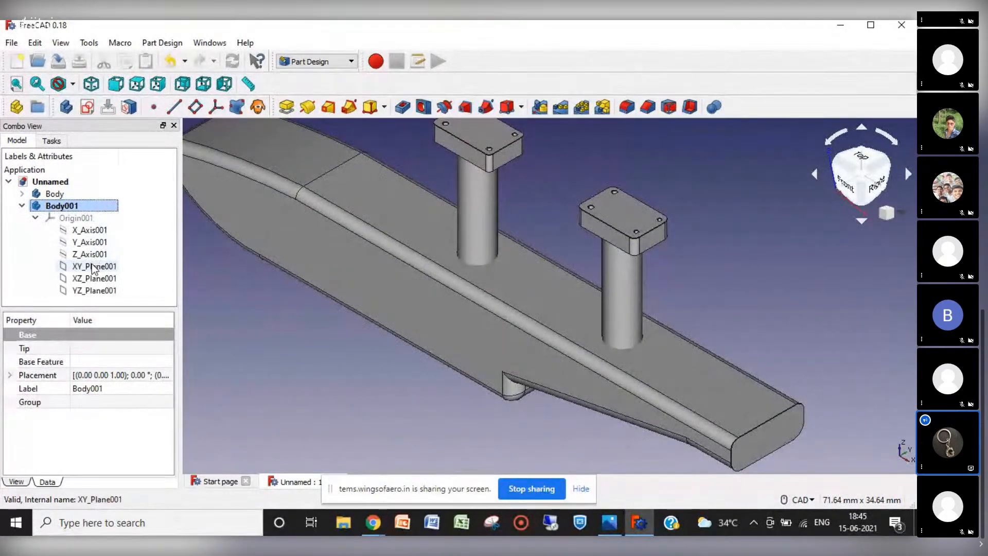
click(93, 279)
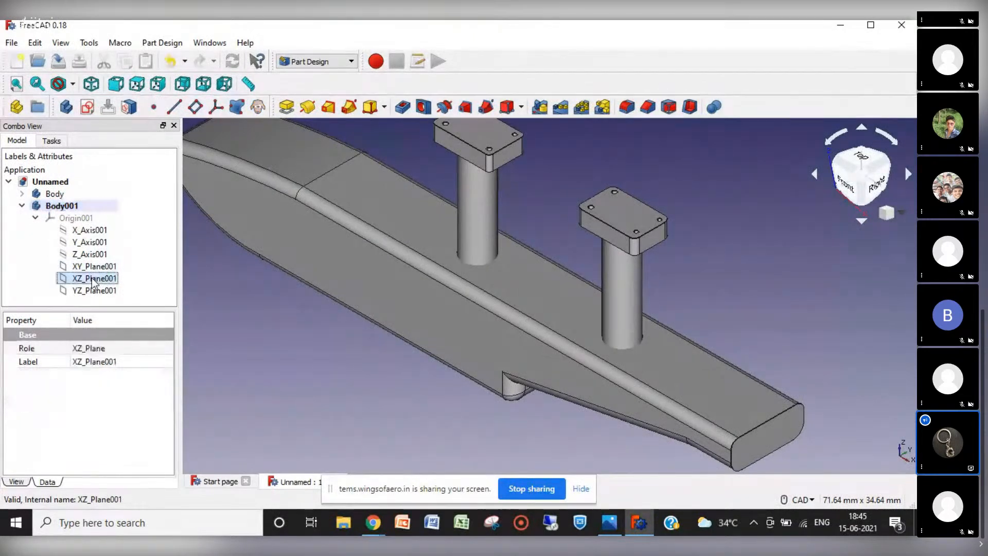
click(87, 108)
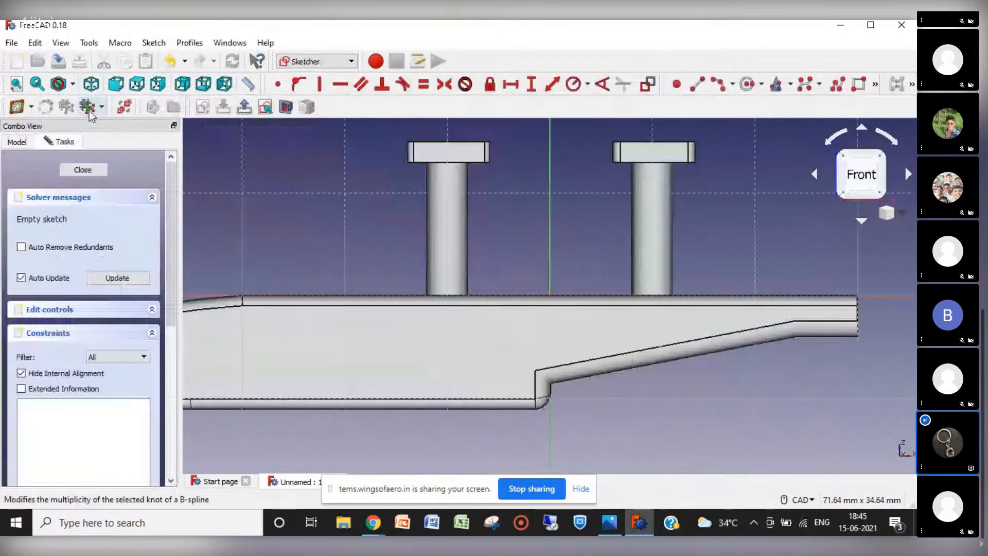
scroll(497, 423, down, 7)
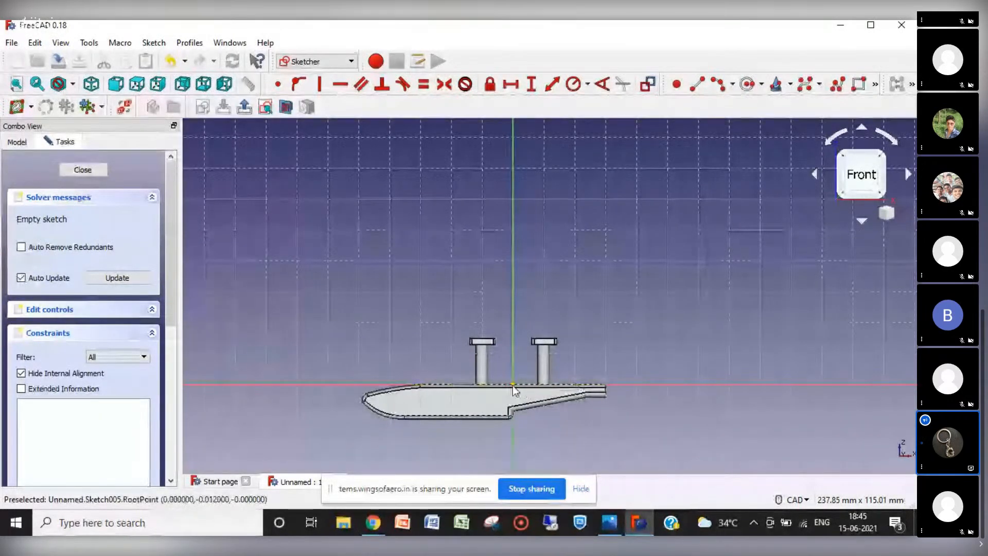
Sketch a long horizontal line about 20 mm above the origin, starting at about x = -40 mm, with an arc of about 13 mm radius curving up from that end.
click(699, 88)
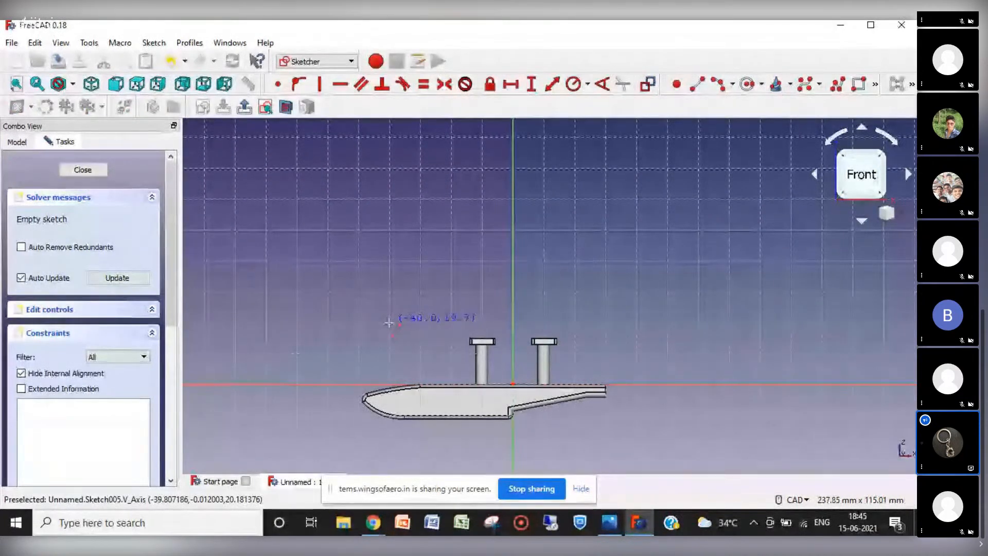
click(389, 323)
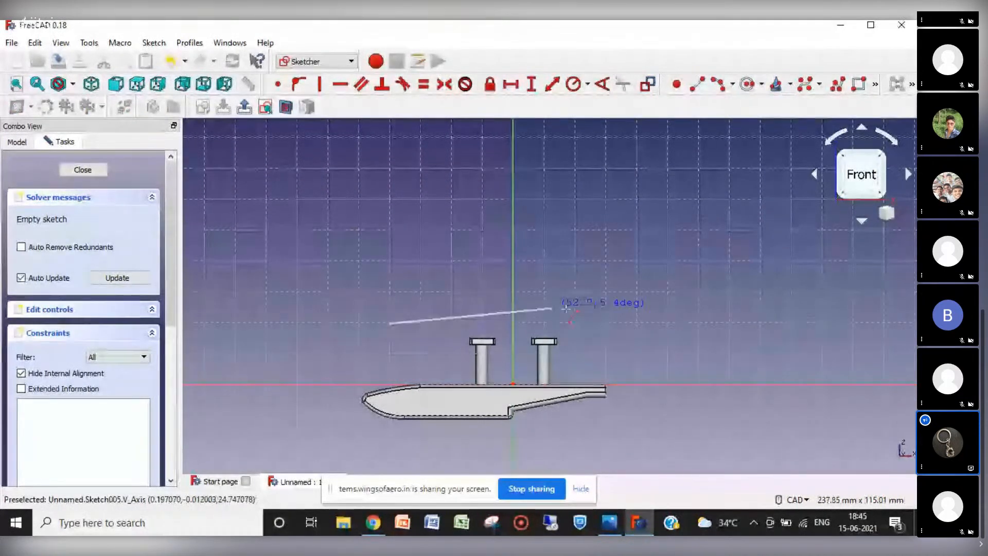
click(620, 324)
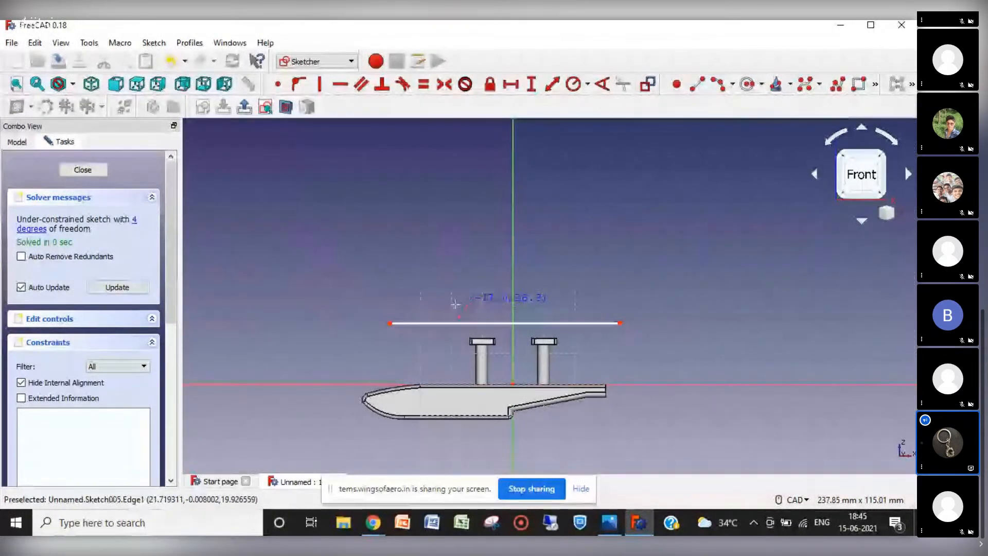
click(743, 86)
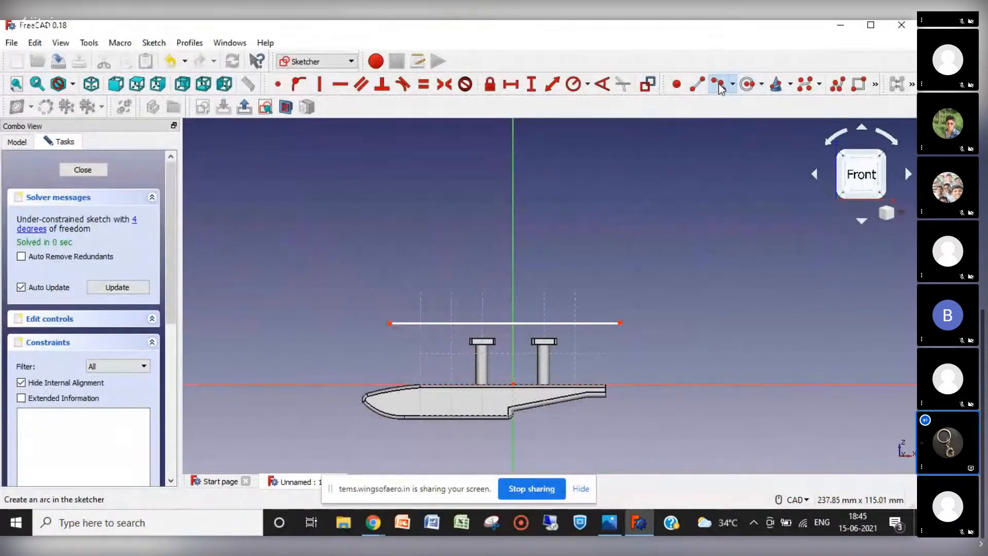
click(372, 311)
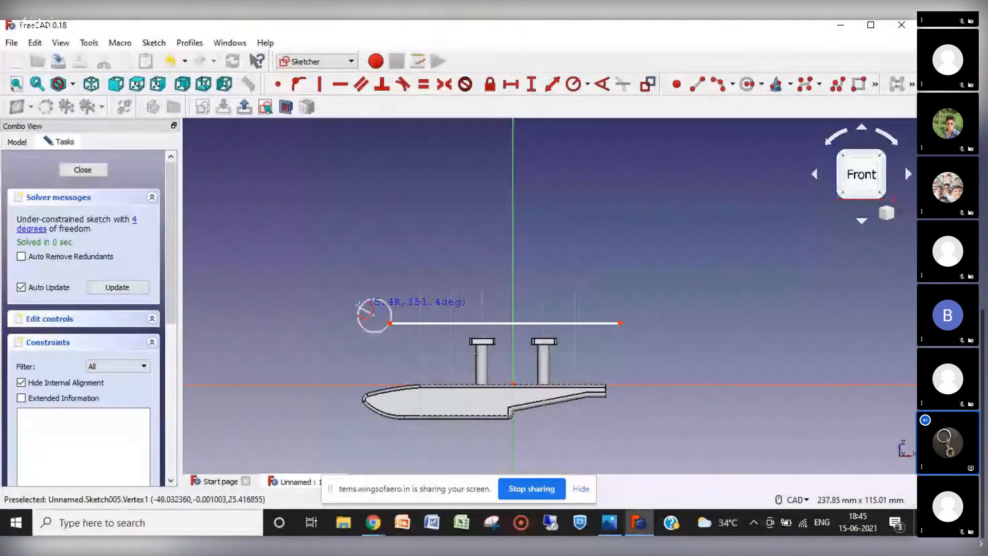
click(354, 300)
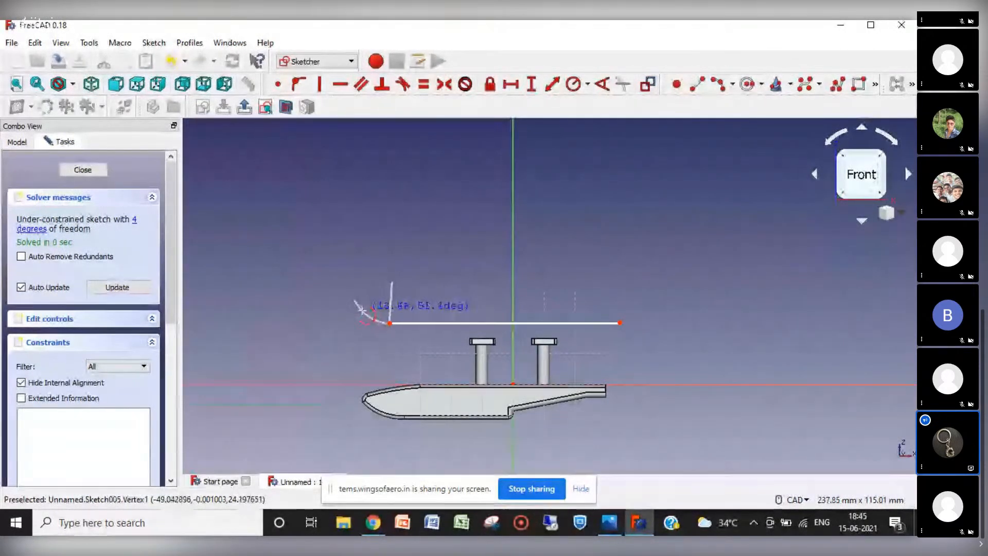
click(362, 311)
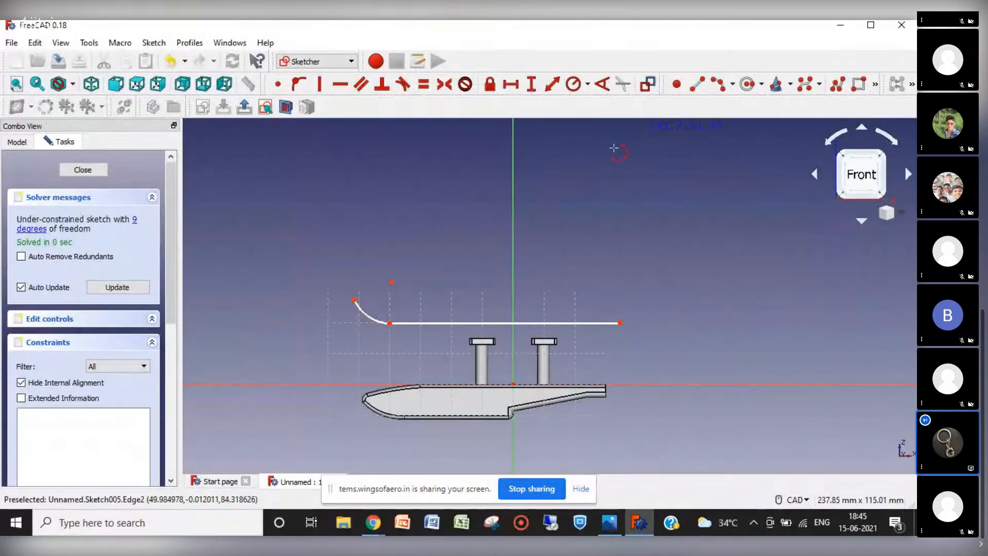
Try to draw a second, flatter arc between the end points of the nose arc.
click(355, 298)
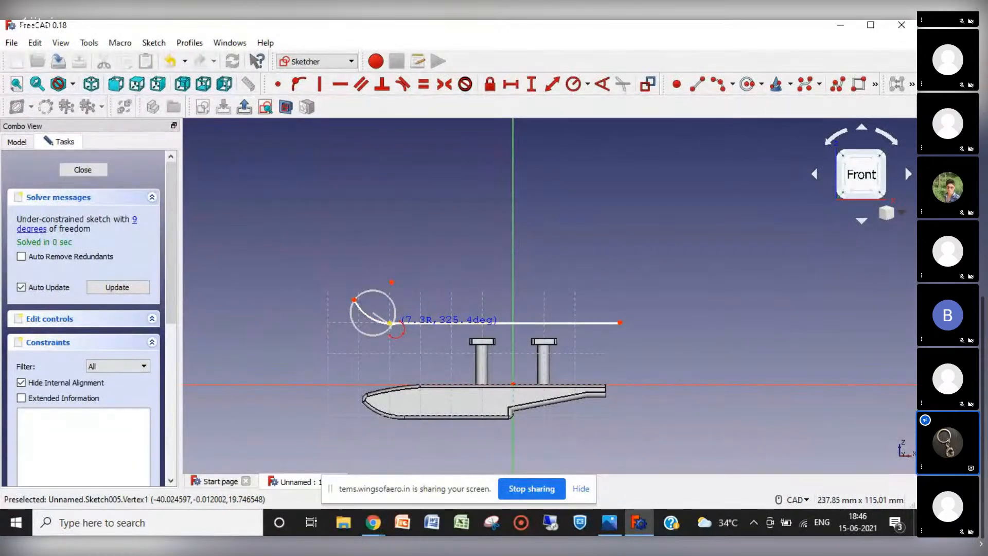
click(390, 324)
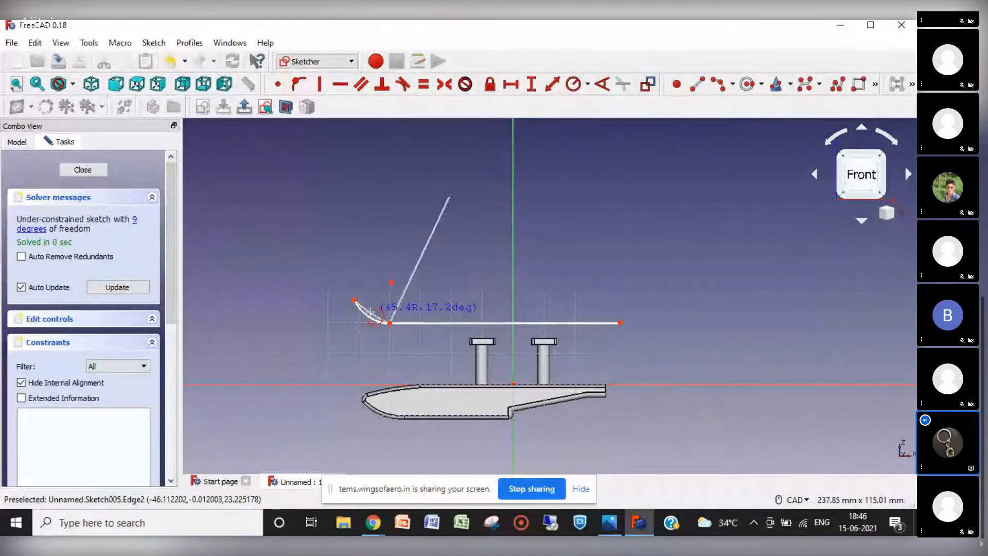
click(369, 311)
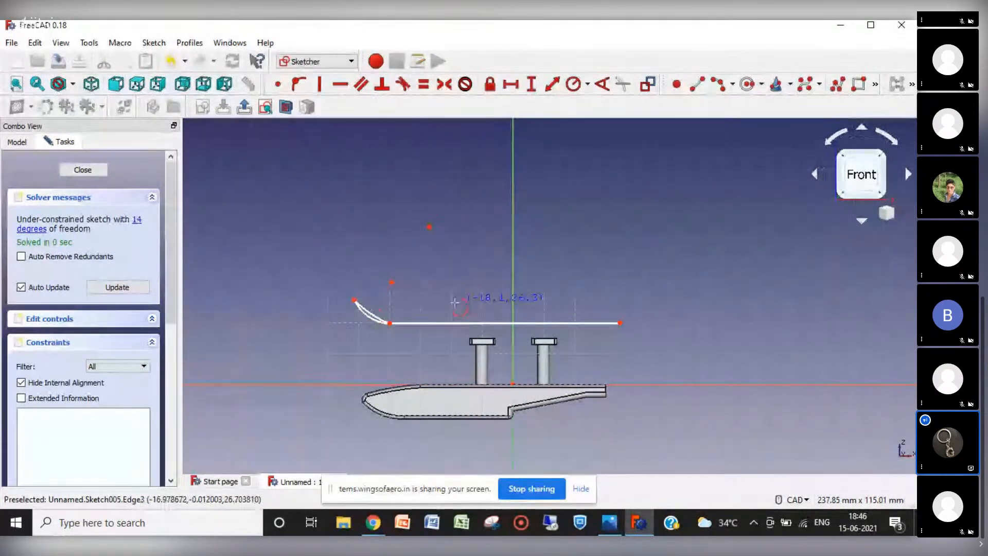
key(Escape)
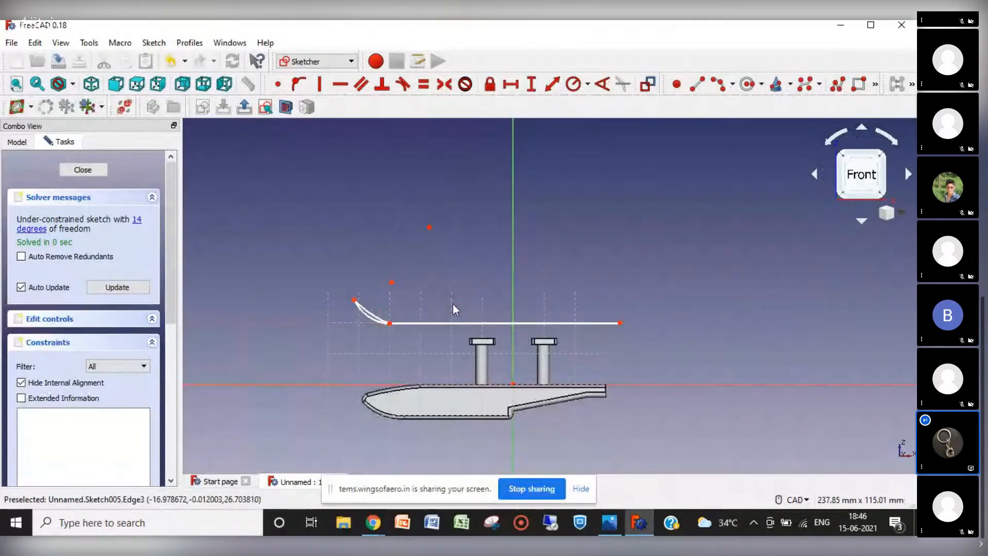
key(ctrl+z)
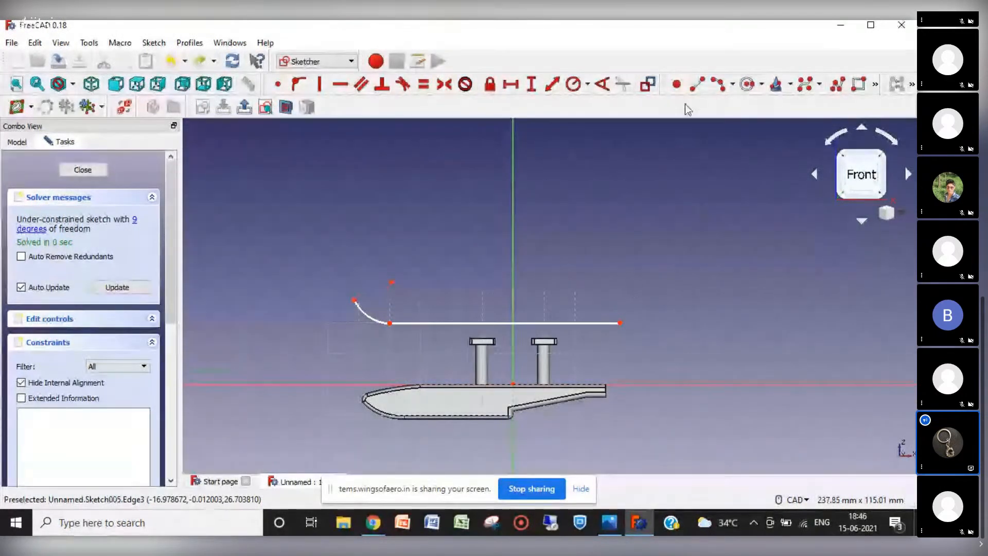
Draw a short vertical line up from the long line's rear end and a parallel horizontal line forward to just above the arc's start.
click(697, 84)
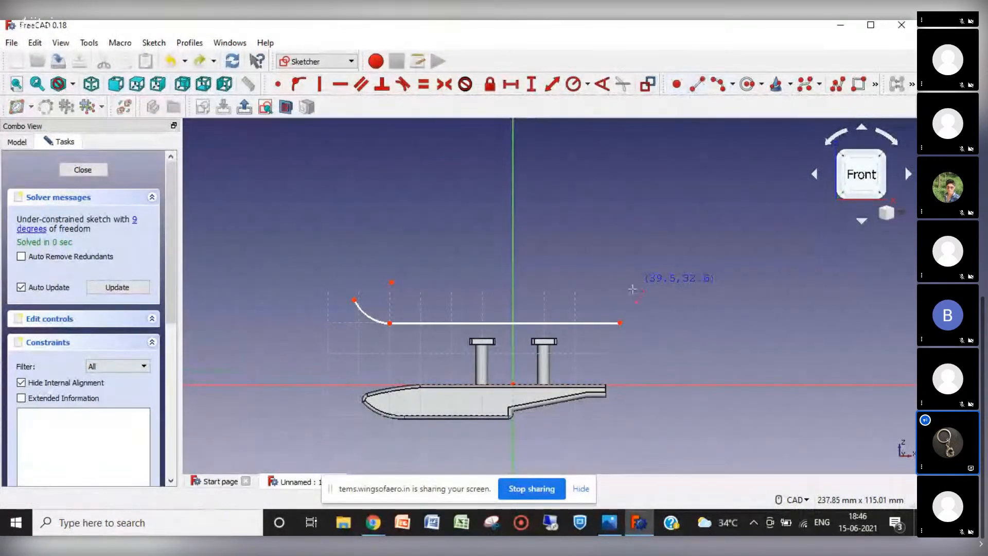
click(620, 323)
click(621, 316)
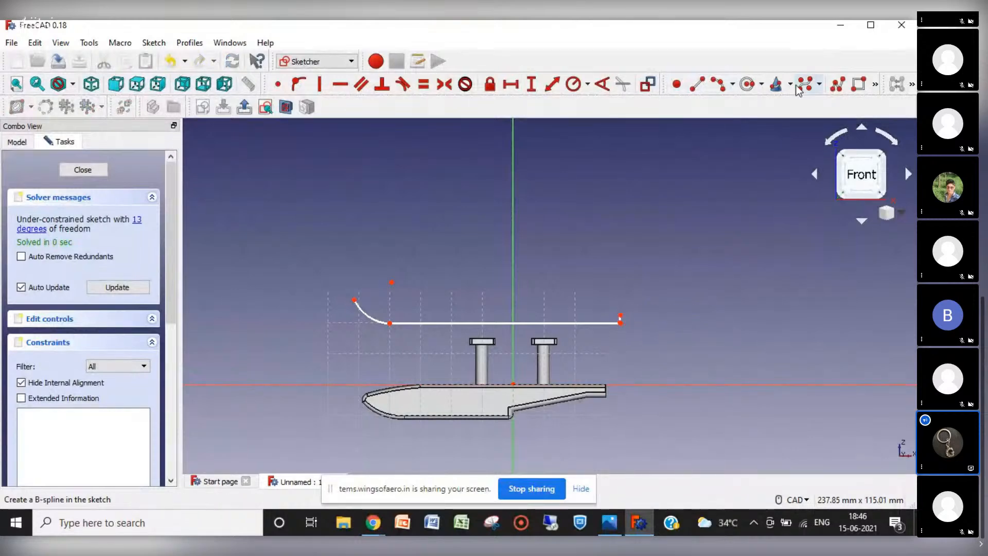
click(836, 85)
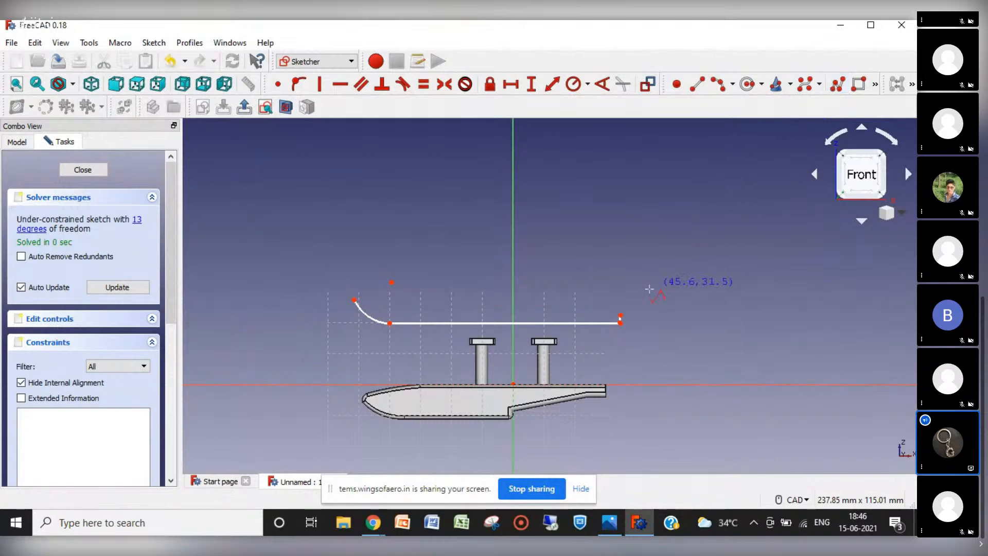
click(621, 316)
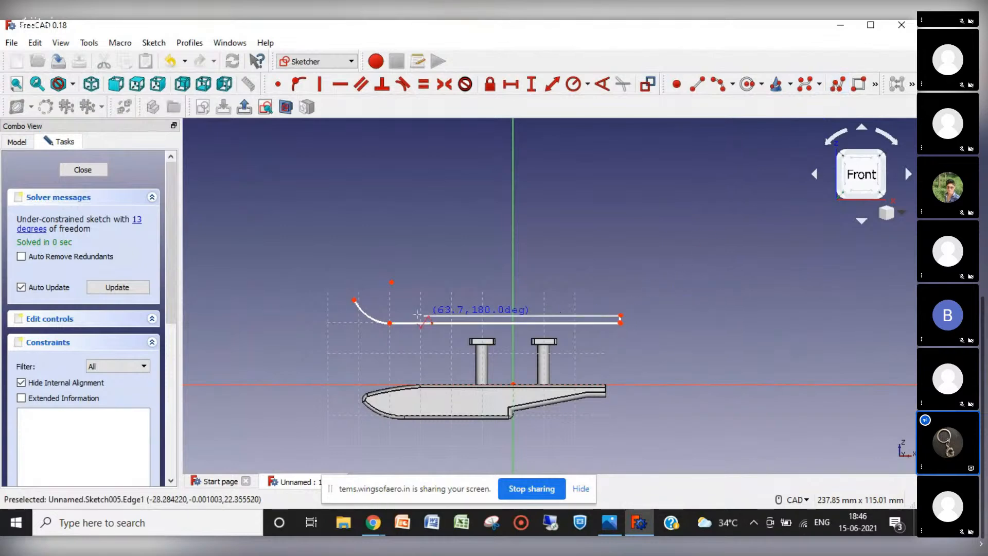
click(390, 315)
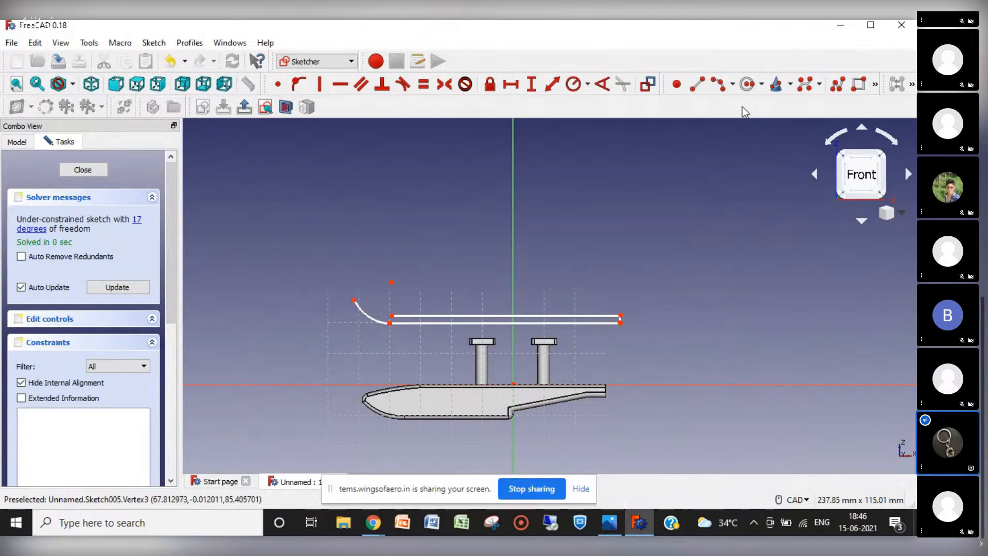
Draw a concentric inner nose arc of about 11 mm radius from the upper line's front end, and join both arcs' free ends with a short line.
click(718, 84)
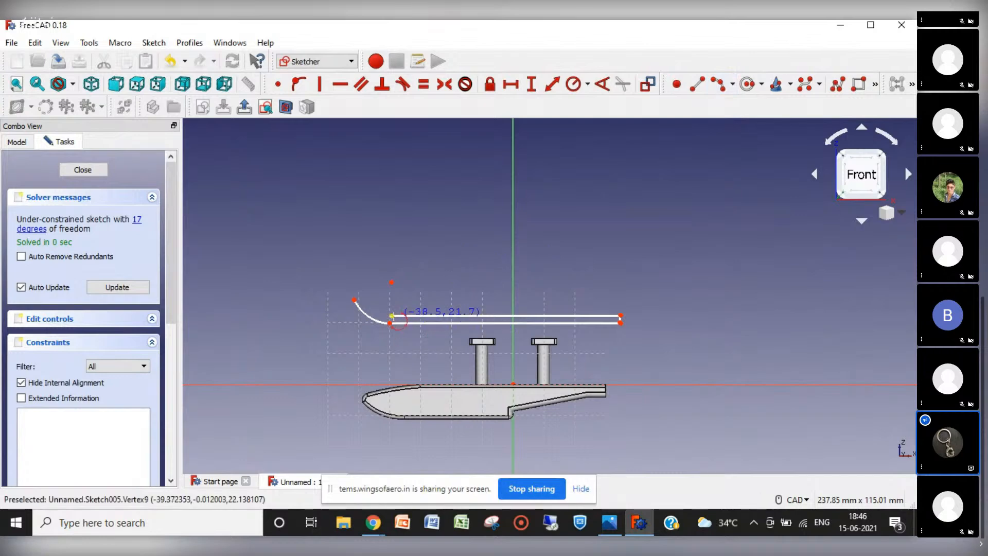
click(375, 306)
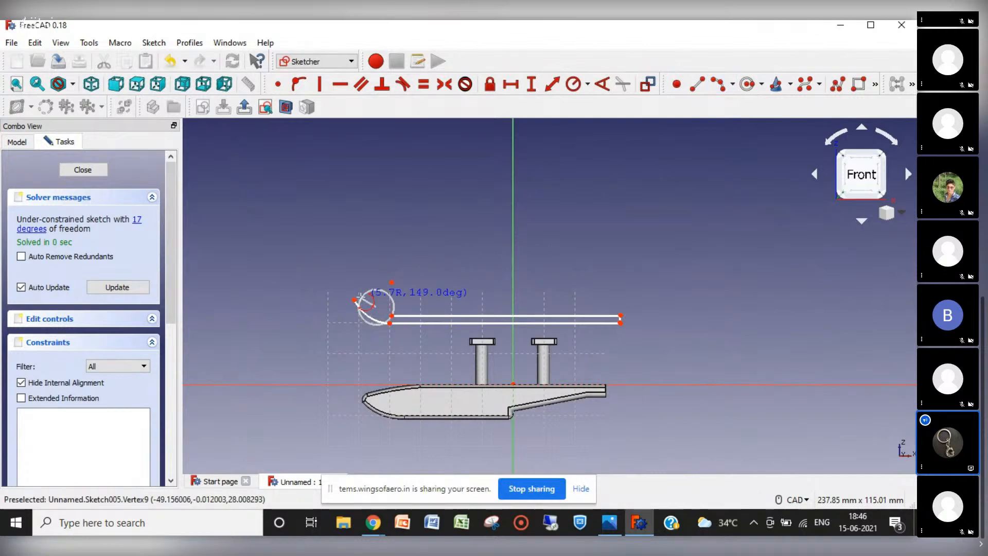
click(355, 300)
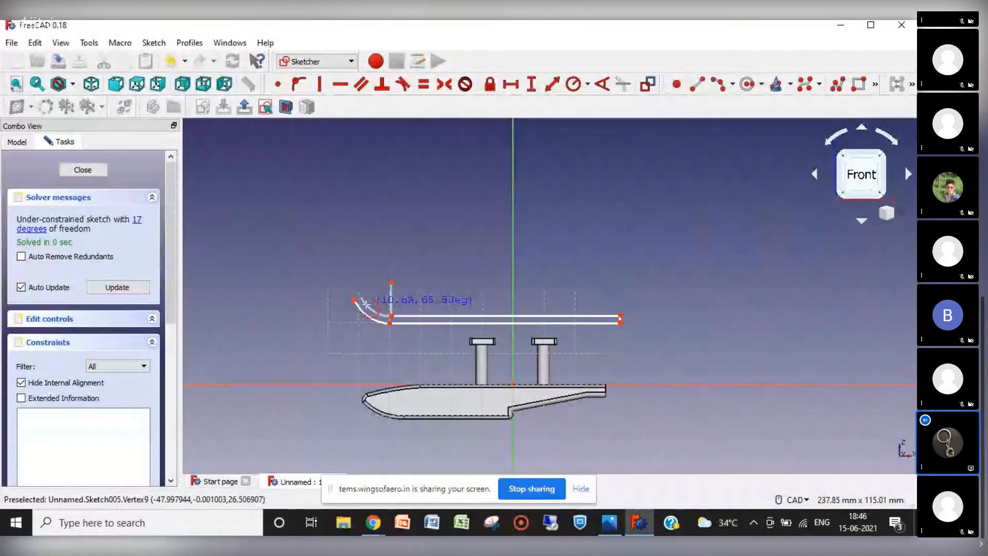
click(391, 315)
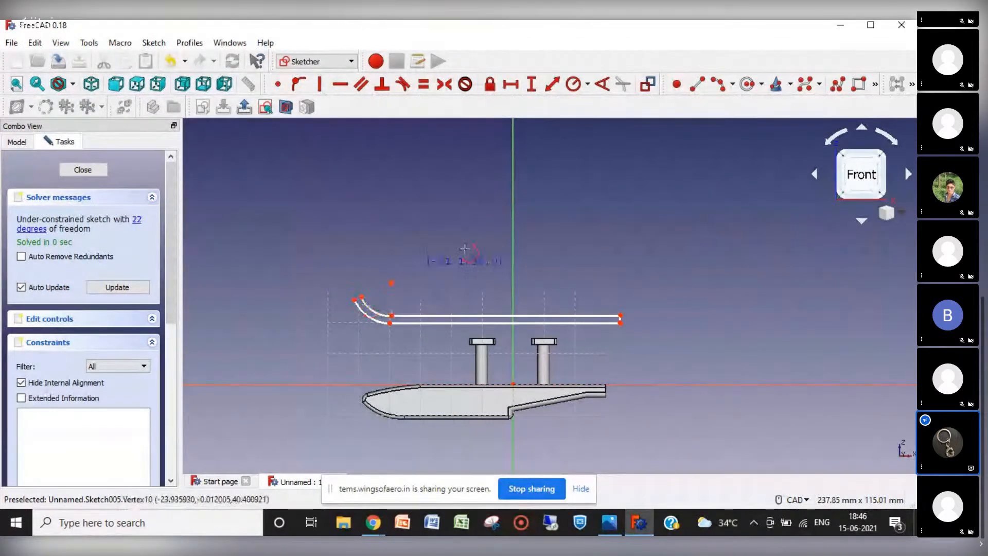
click(696, 87)
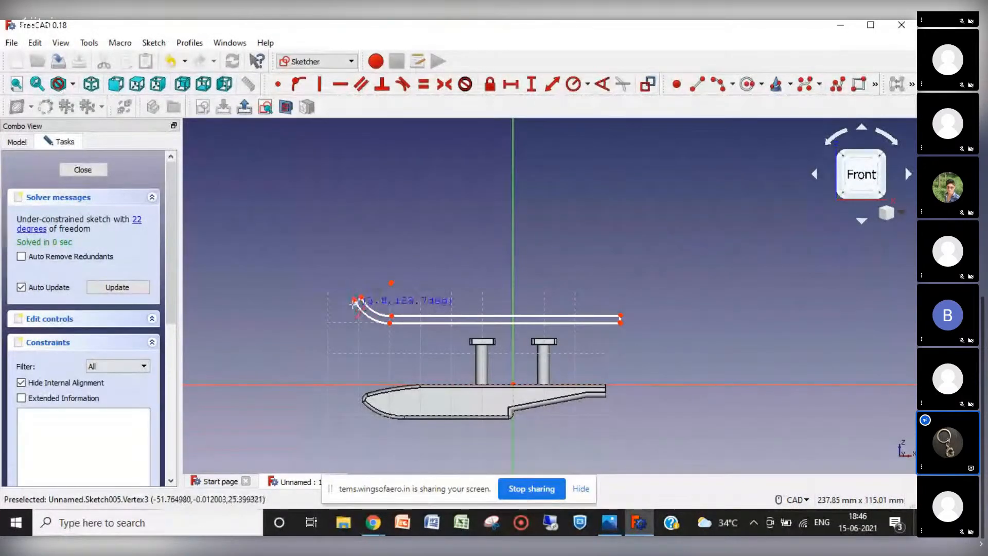
click(355, 300)
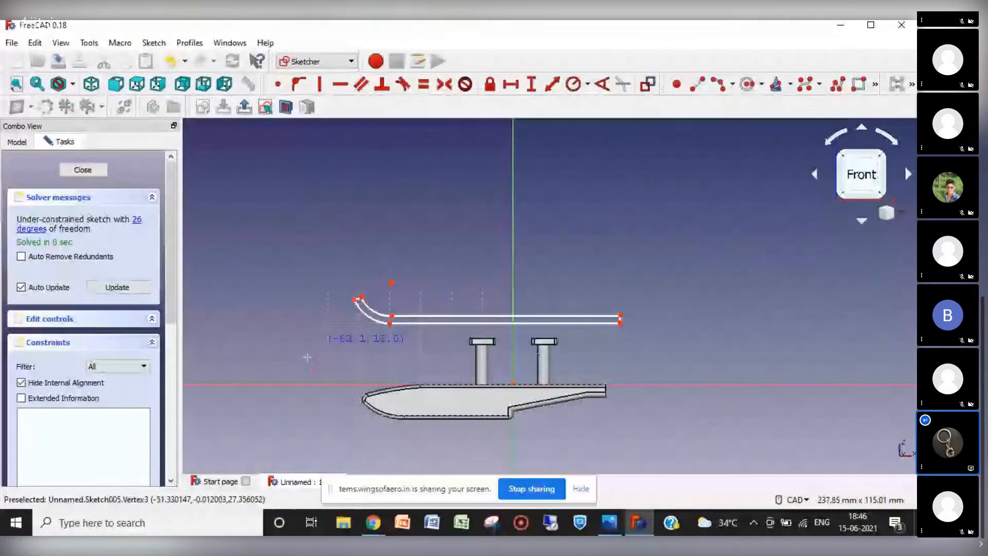
right_click(307, 364)
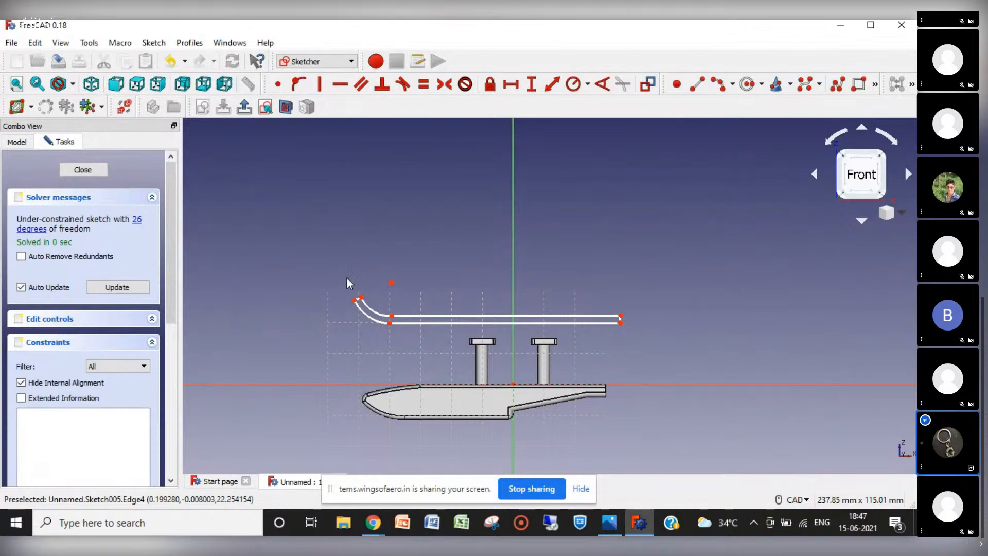
drag(343, 266, 662, 335)
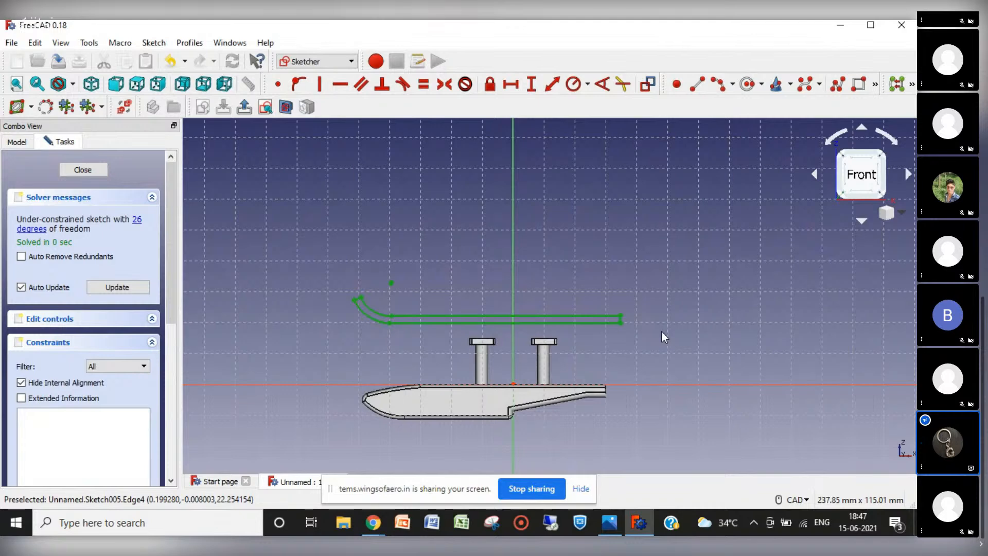
click(635, 349)
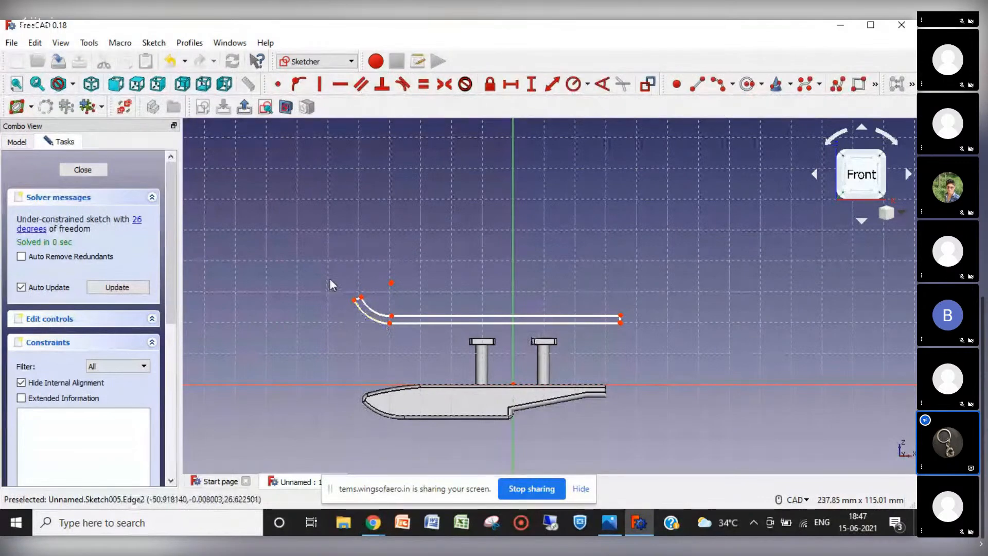
mouse_move(343, 271)
mouse_down()
mouse_move(387, 298)
mouse_move(640, 335)
mouse_up()
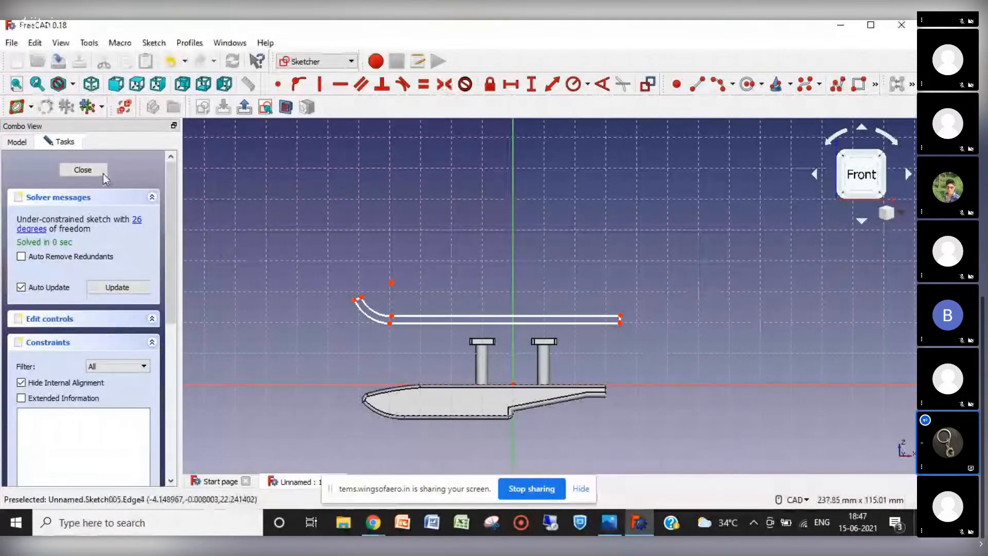
Close the sketch and delete it from the second body.
click(83, 169)
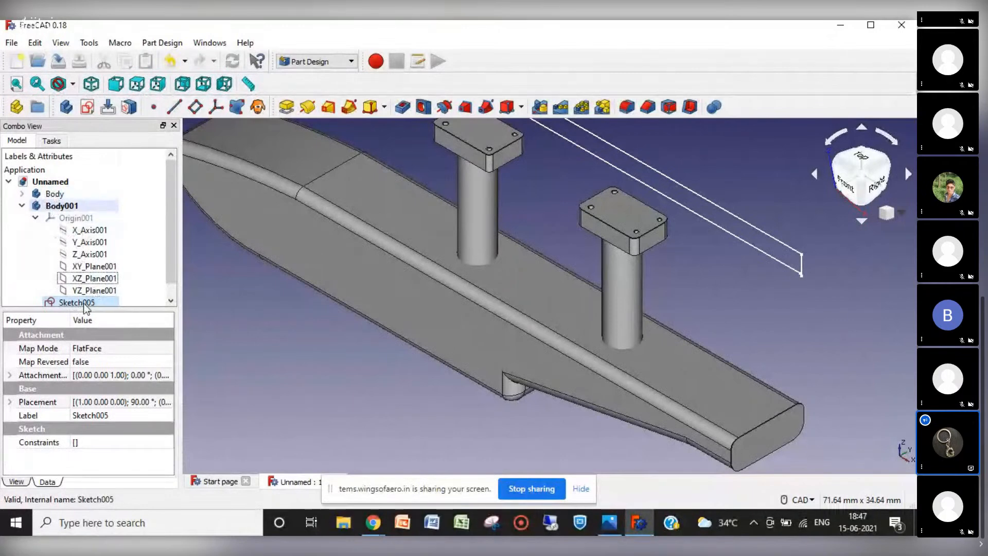
key(Delete)
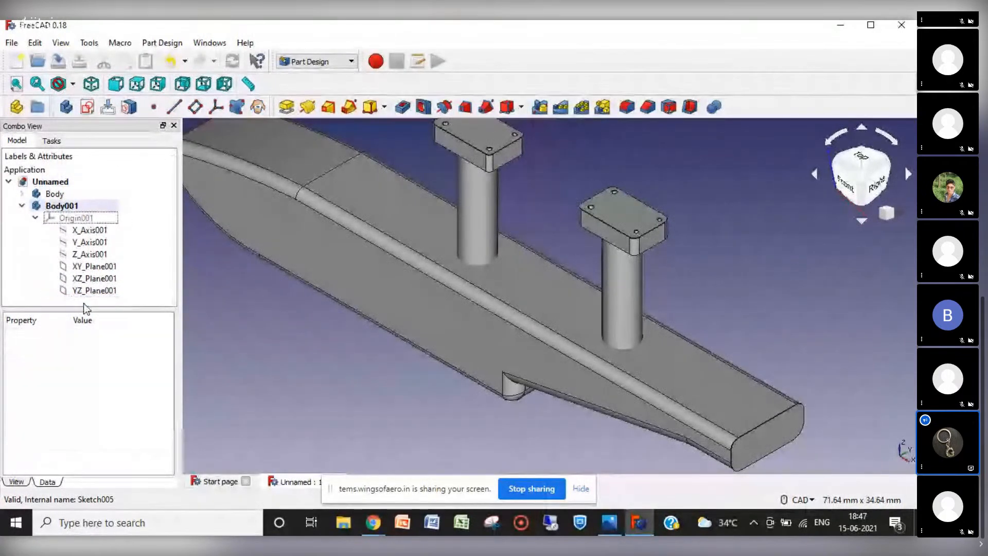
click(22, 206)
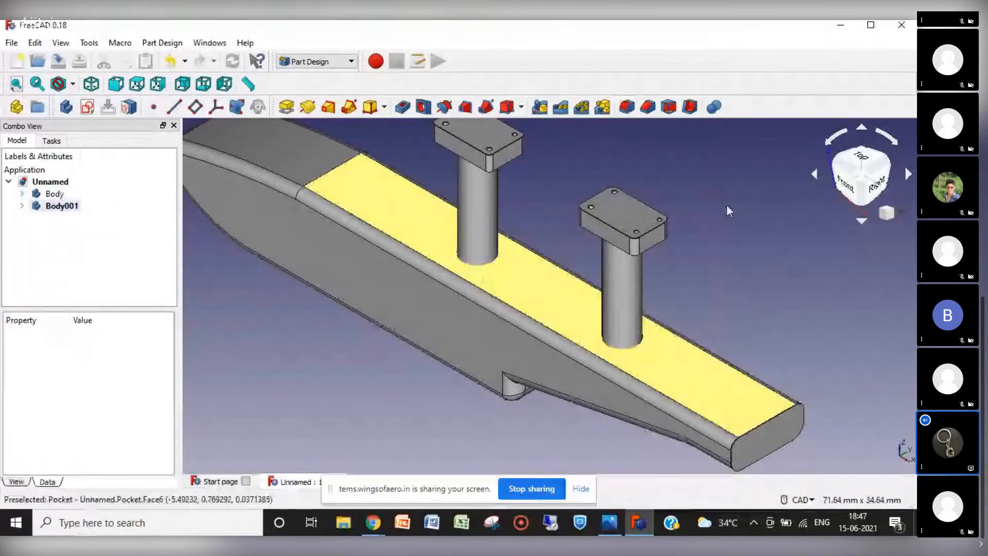
Show the model in isometric view and fit the whole float with its struts in the view.
click(902, 218)
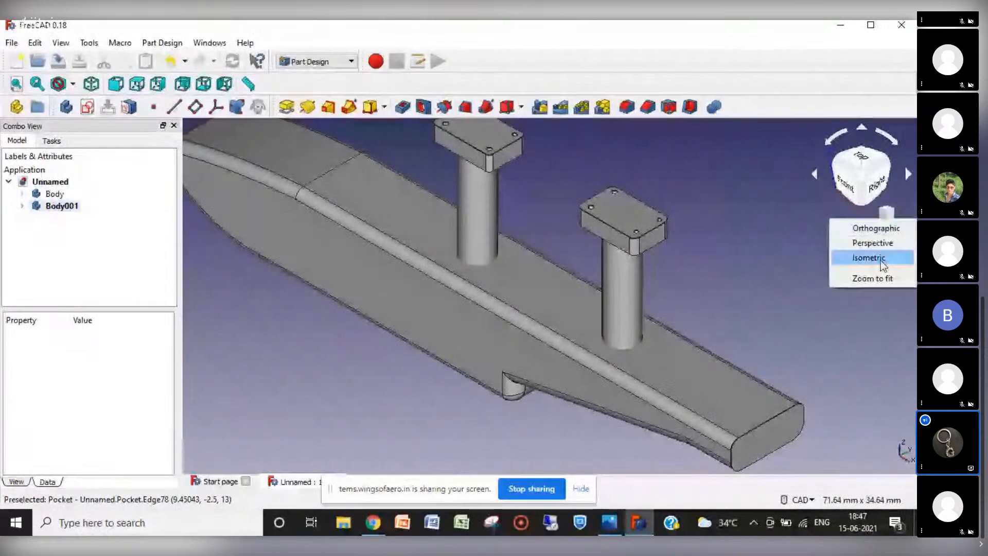
click(877, 263)
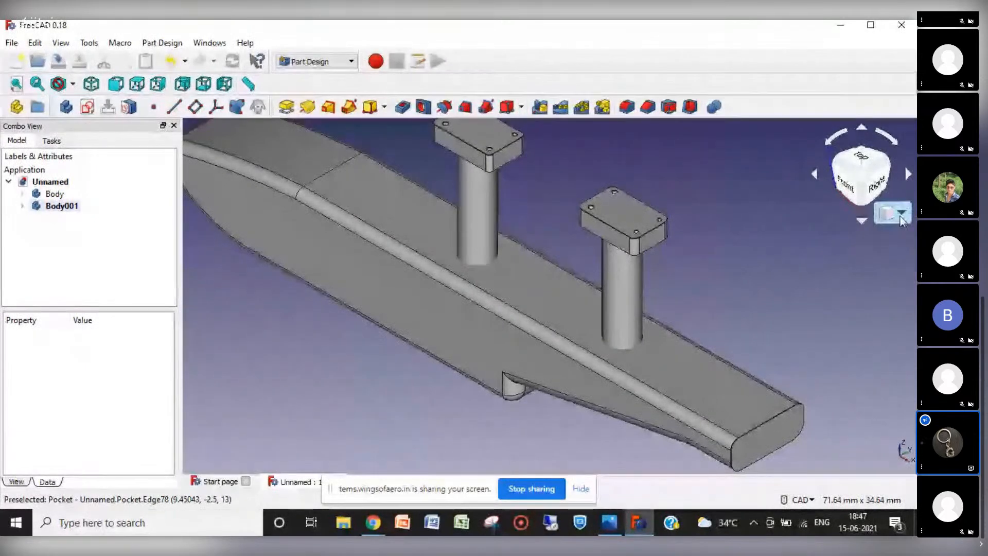
click(886, 212)
click(884, 278)
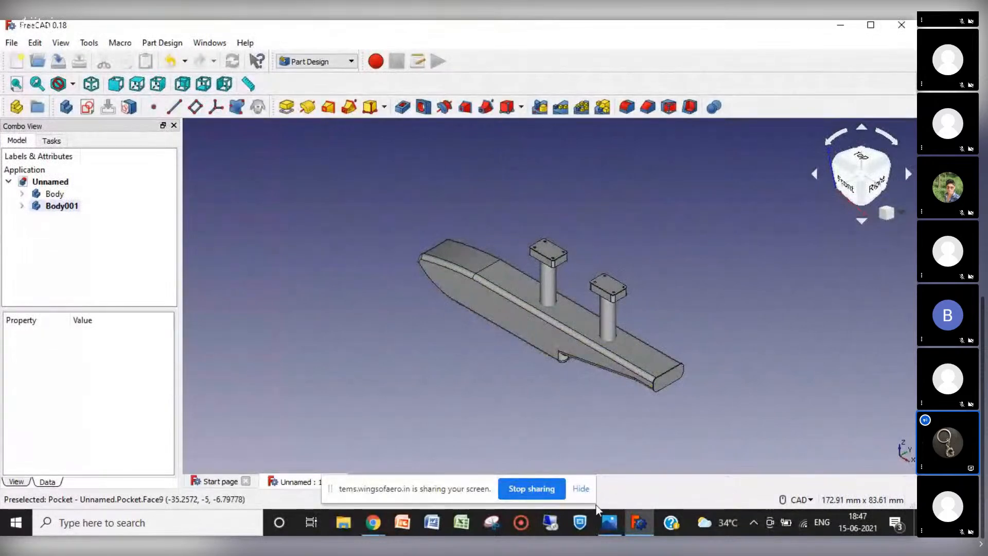
mouse_move(612, 530)
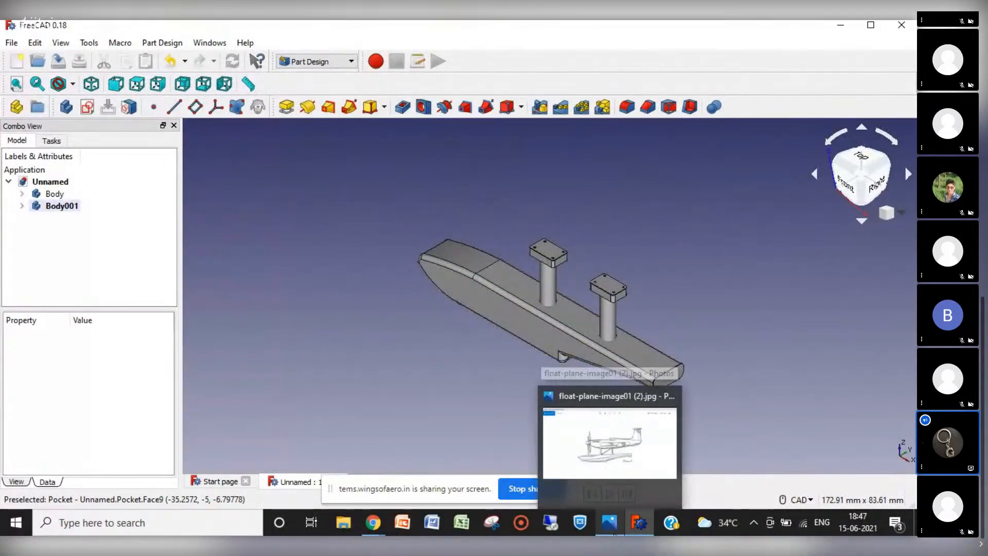
mouse_move(640, 434)
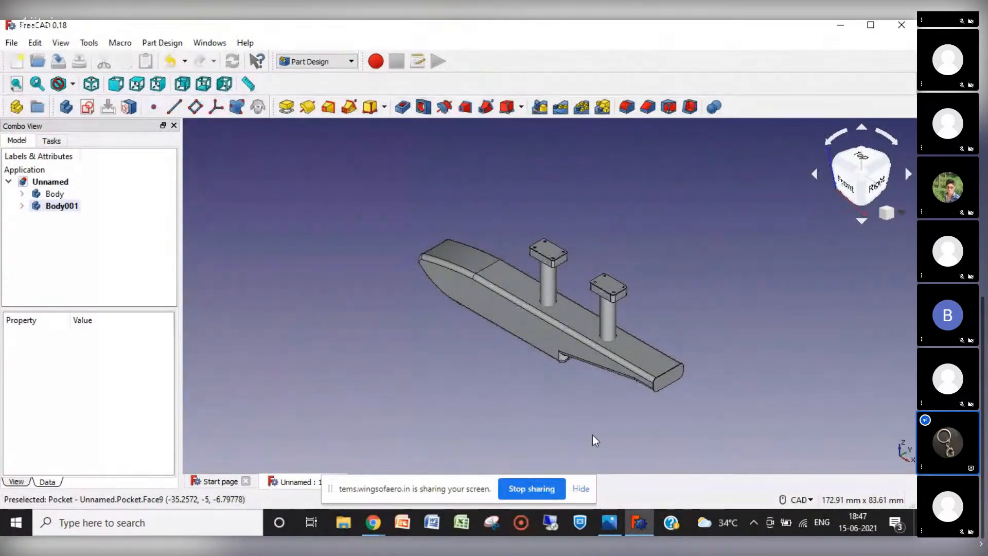
mouse_move(374, 522)
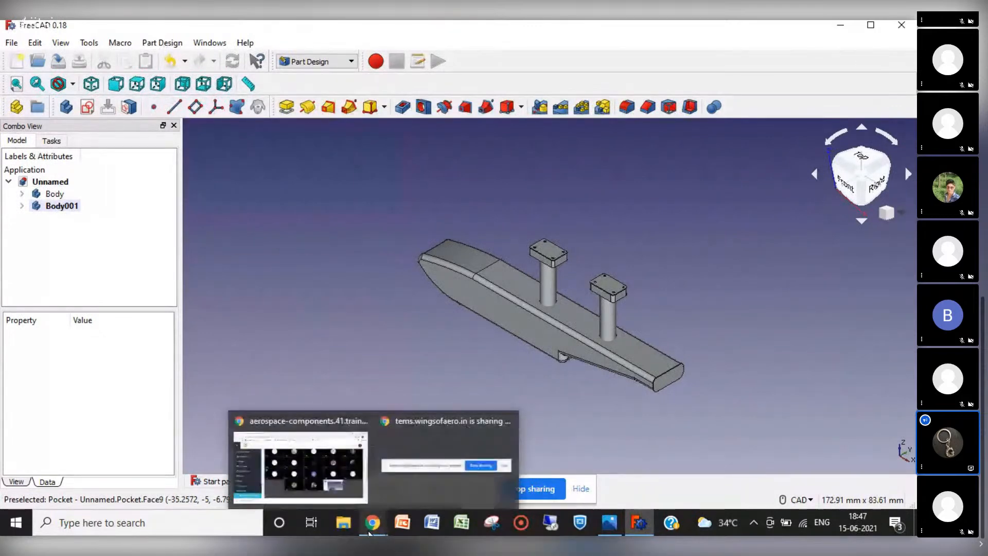
click(356, 496)
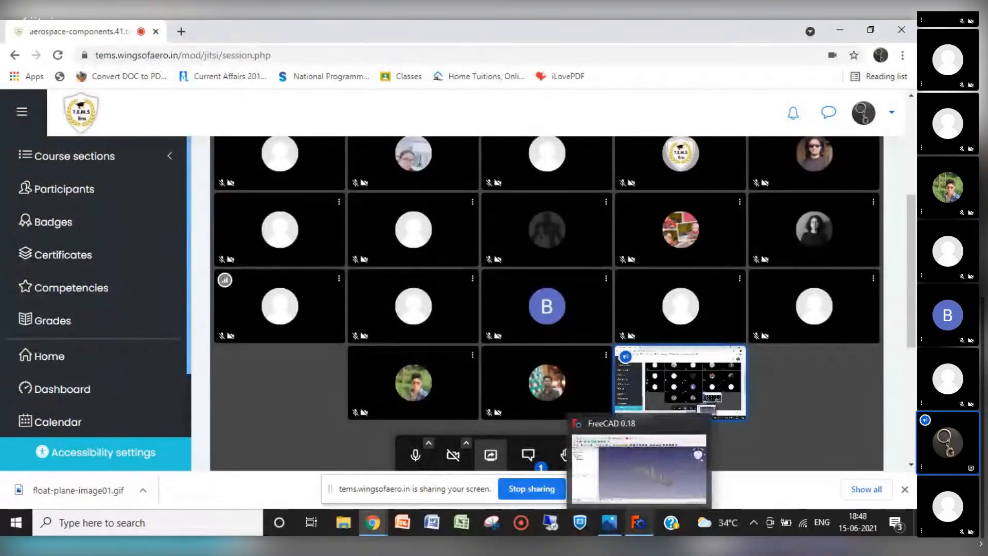
click(638, 523)
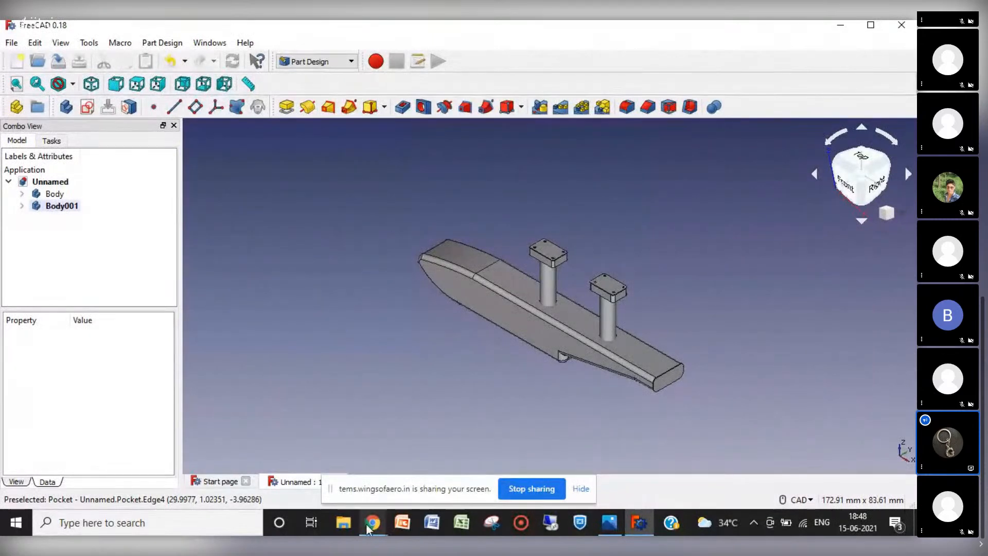
mouse_move(366, 521)
click(339, 473)
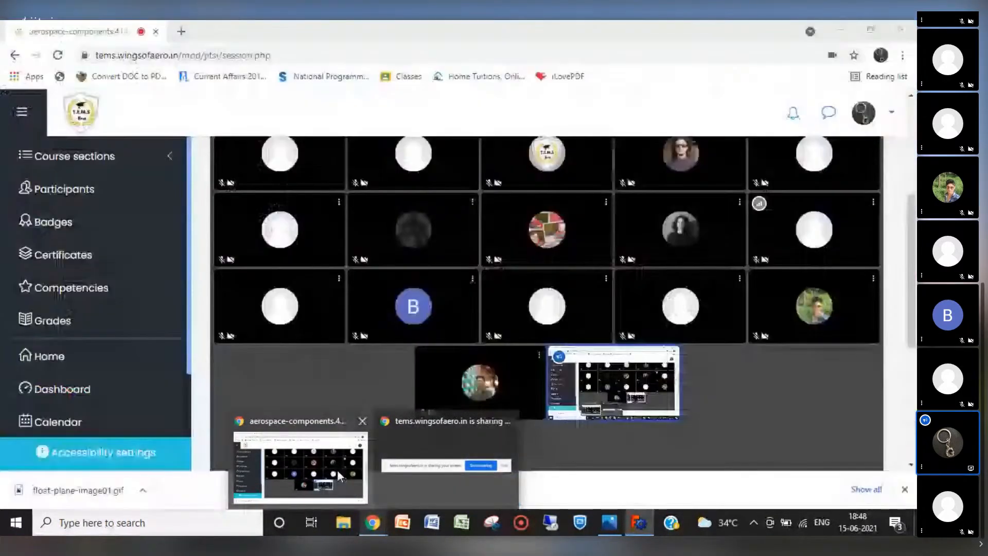
click(338, 472)
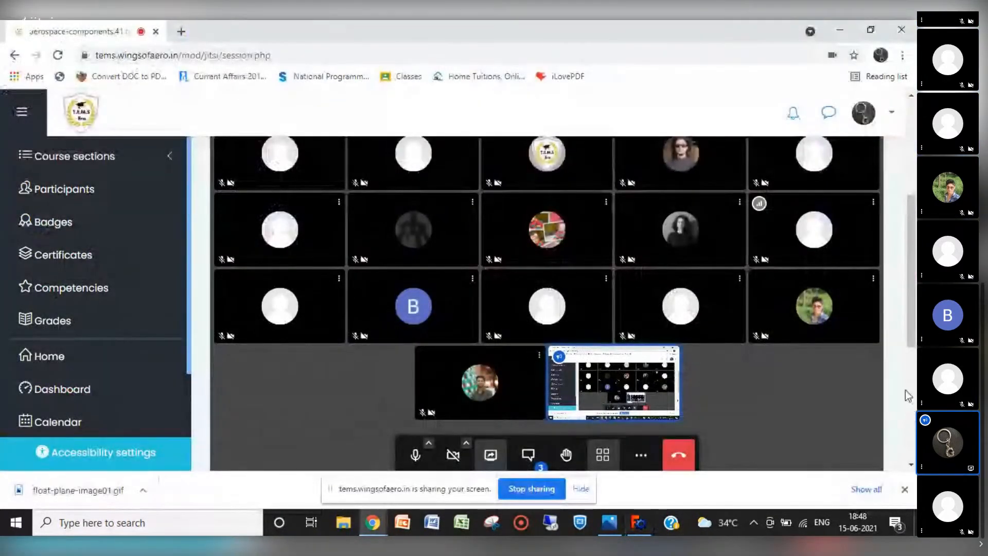
mouse_move(911, 339)
mouse_down()
mouse_move(910, 285)
mouse_move(915, 323)
mouse_up()
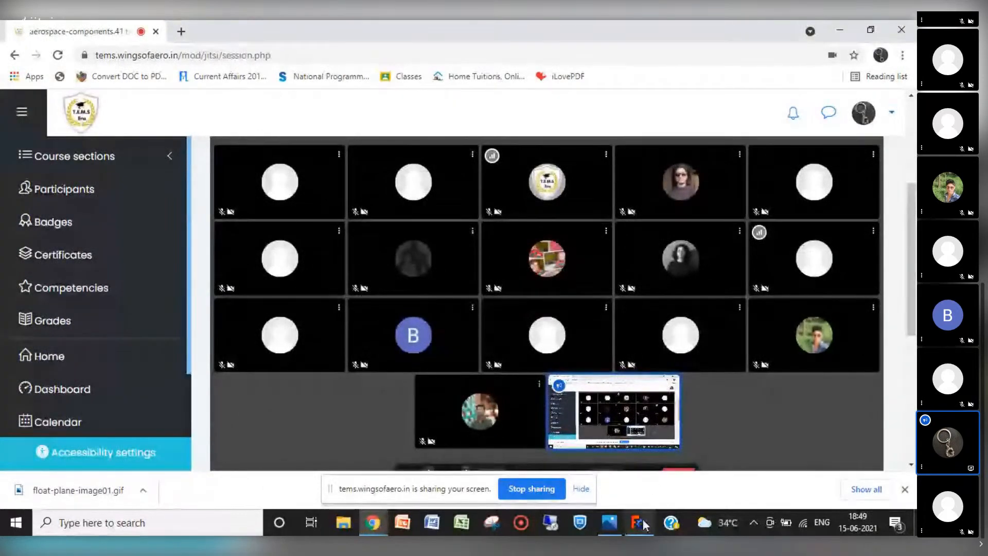
mouse_move(638, 528)
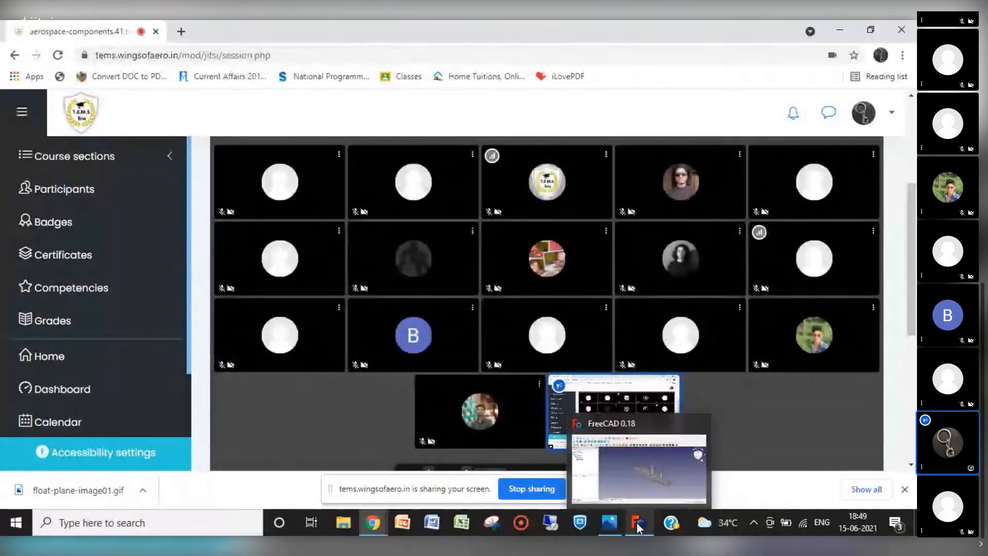
click(638, 527)
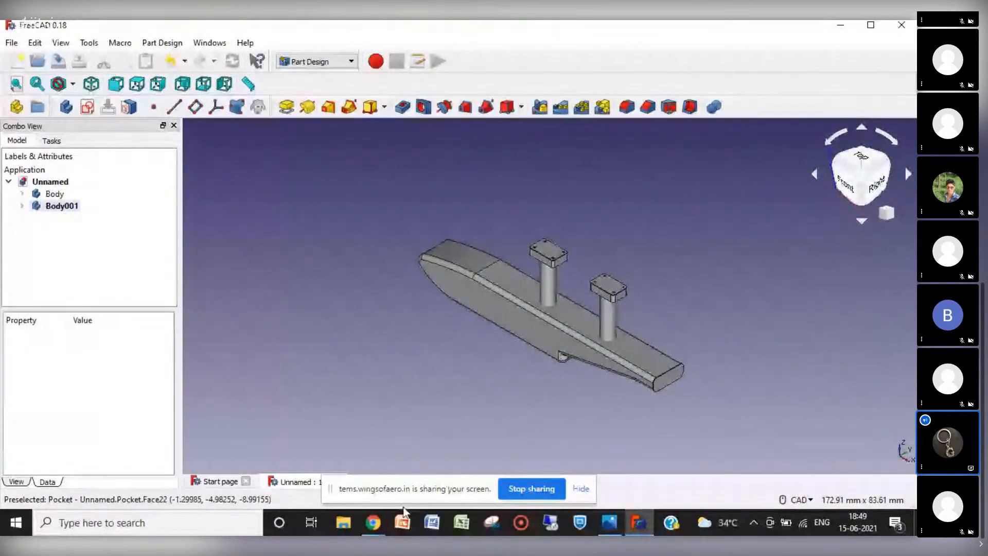
Switch to the online class meeting in Chrome and open the meeting chat.
mouse_move(373, 523)
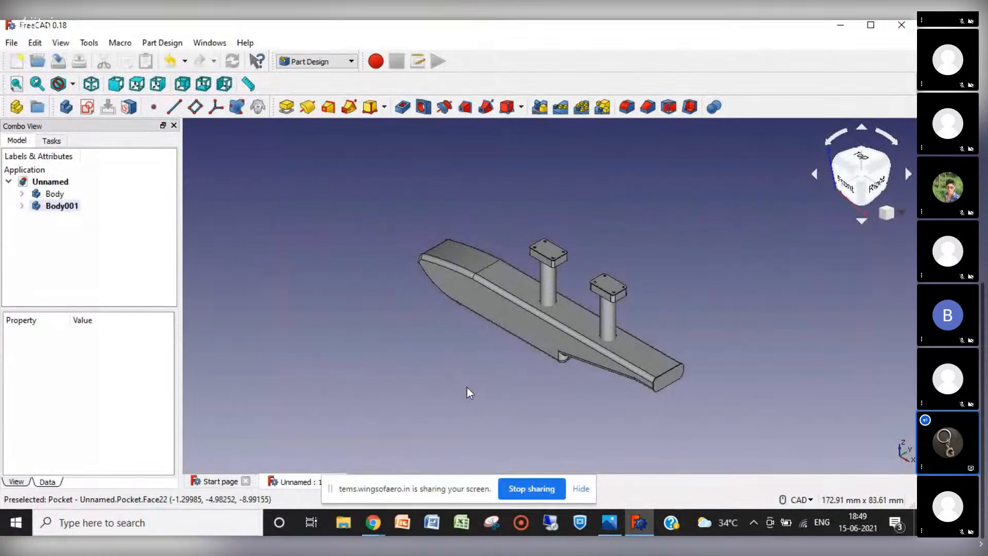
click(376, 521)
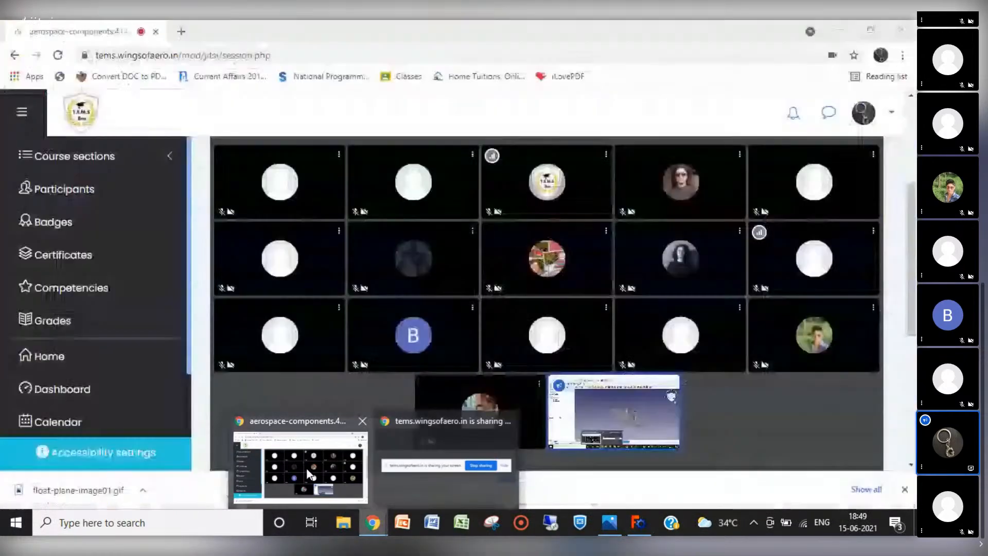
click(307, 473)
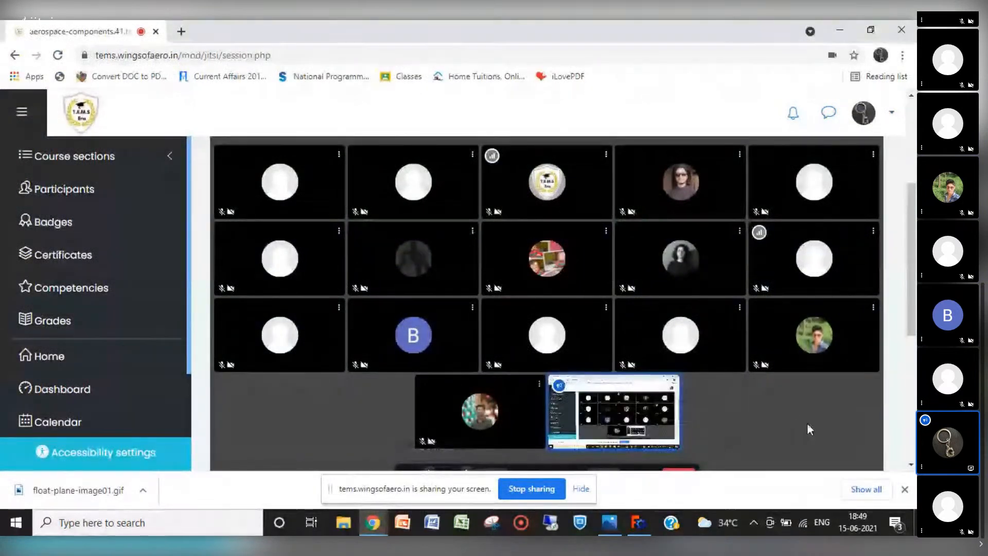
scroll(807, 428, down, 1)
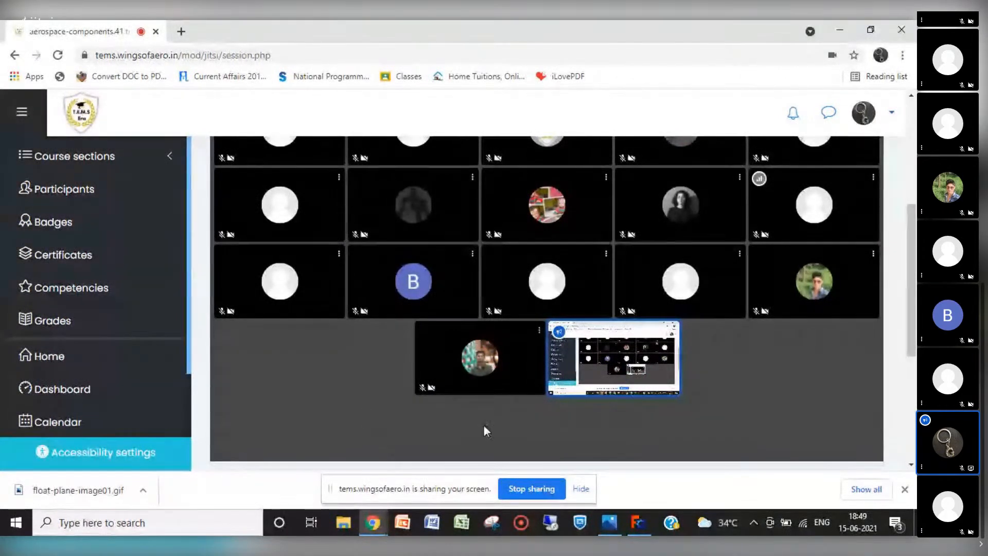
mouse_move(635, 525)
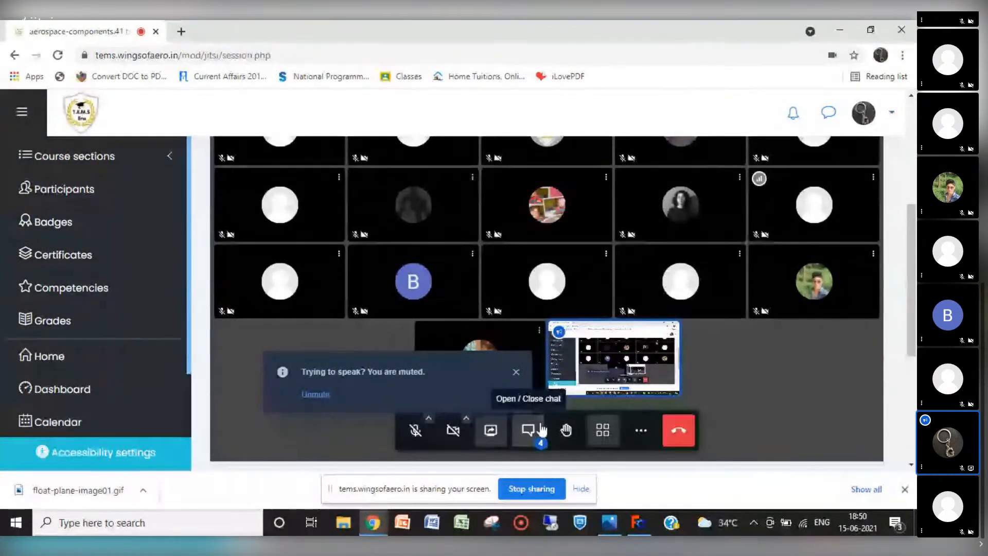
click(541, 430)
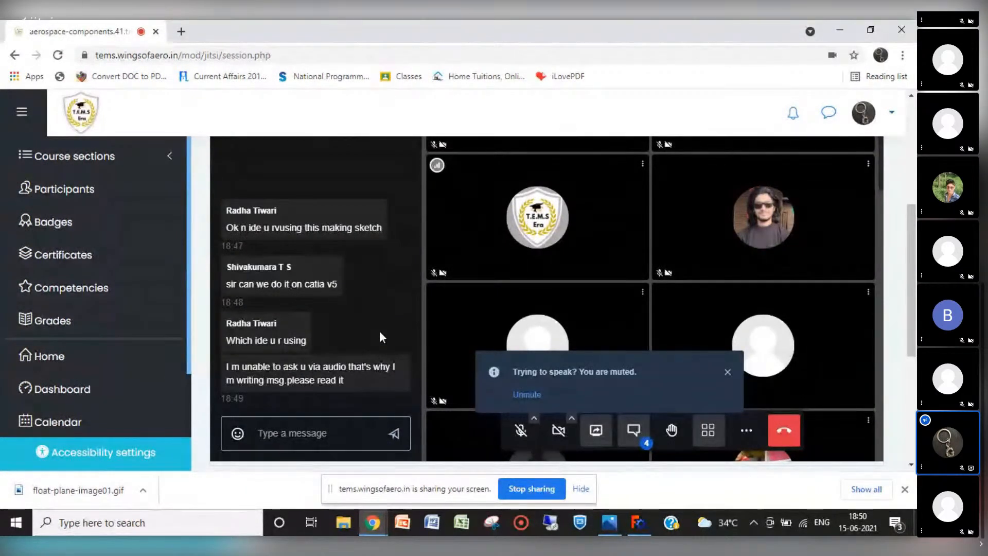
Unmute the microphone and send the message "this is free cad software" in the meeting chat.
click(289, 433)
text(y)
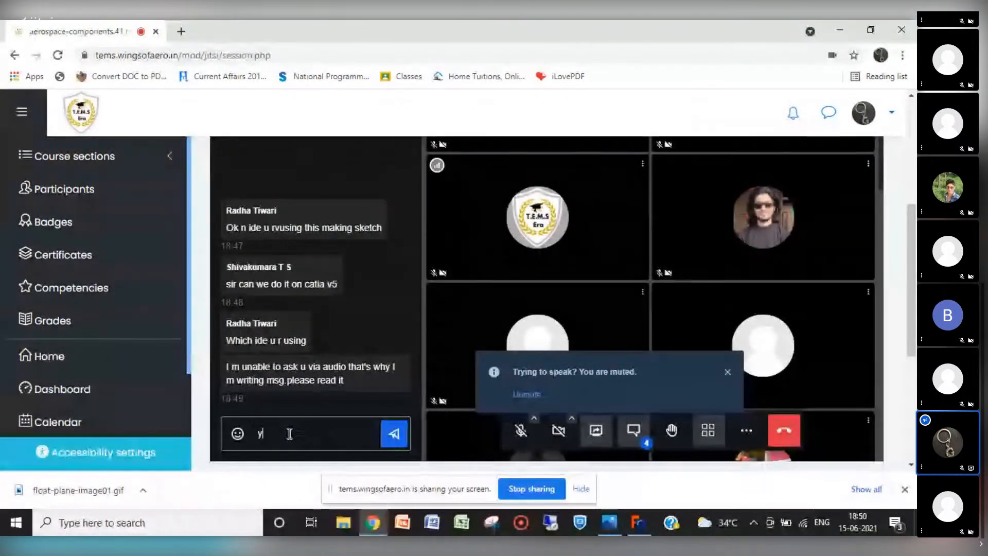
key(BackSpace)
text(this id)
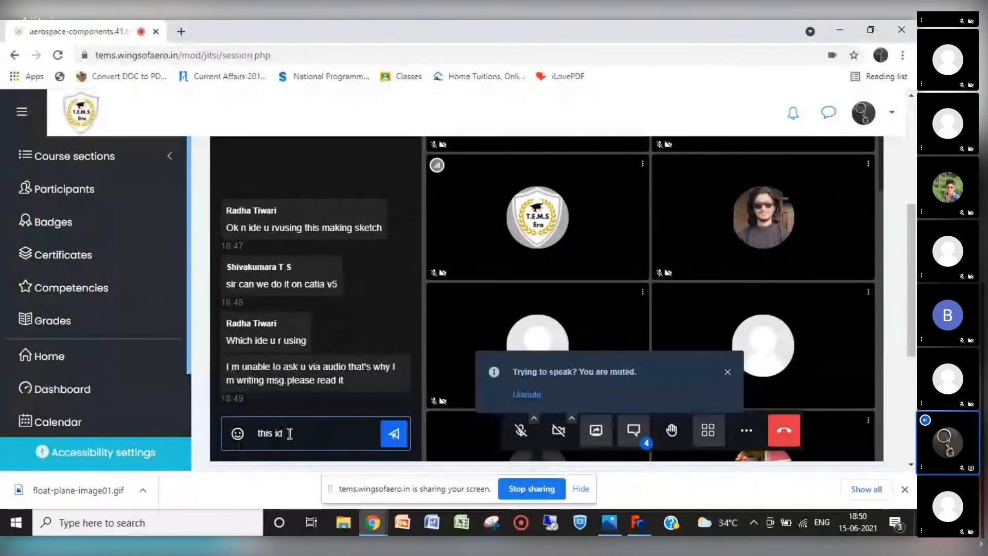
key(BackSpace)
text(s free)
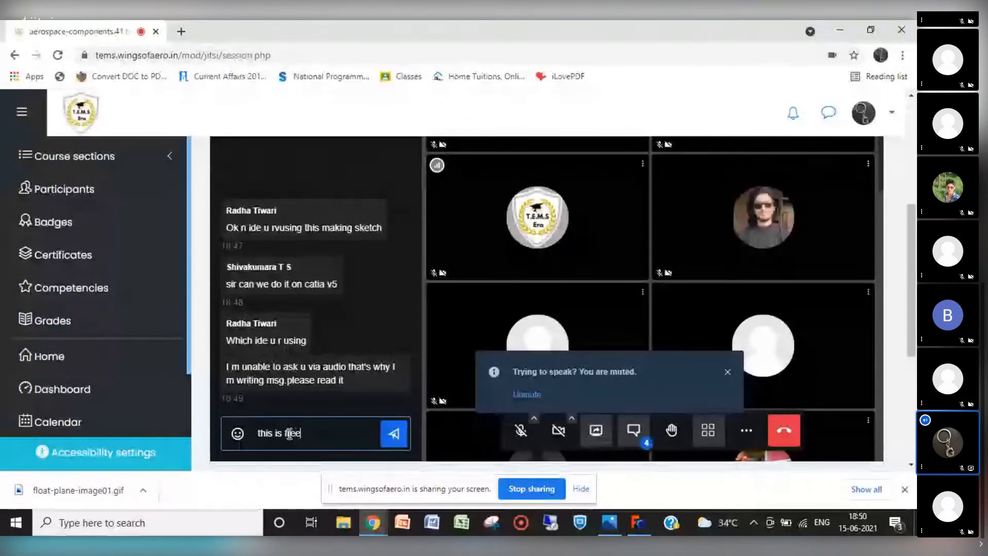
text( cad sd)
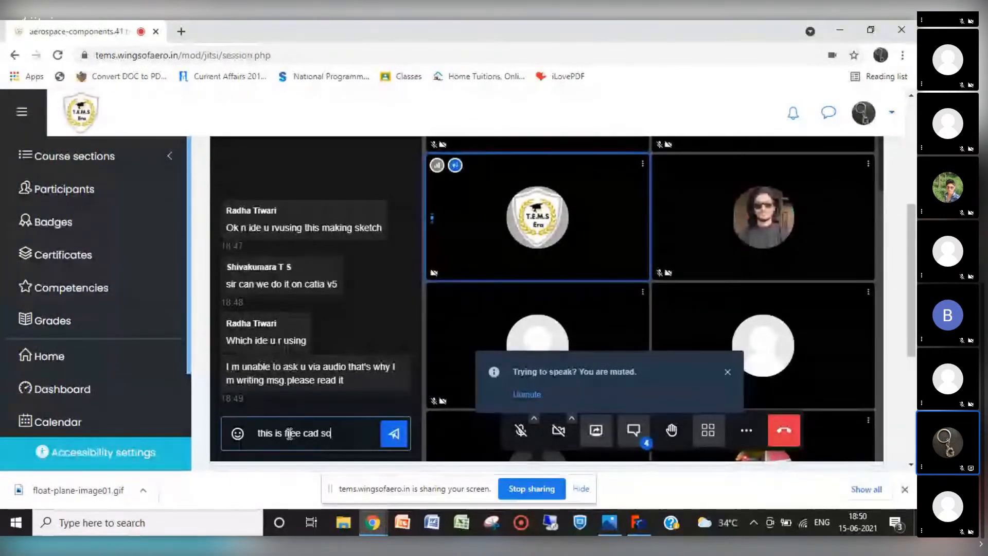
key(BackSpace)
text(oftware)
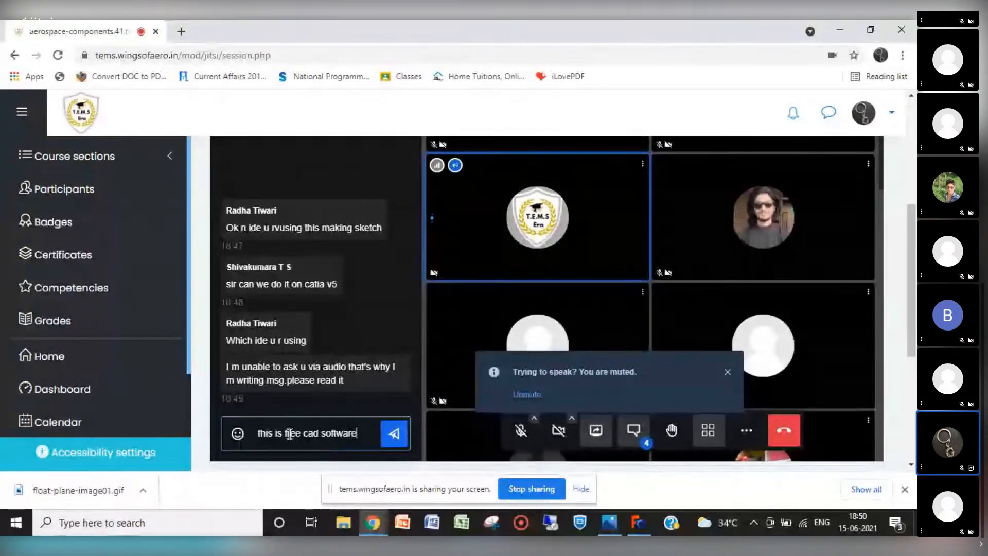
click(513, 436)
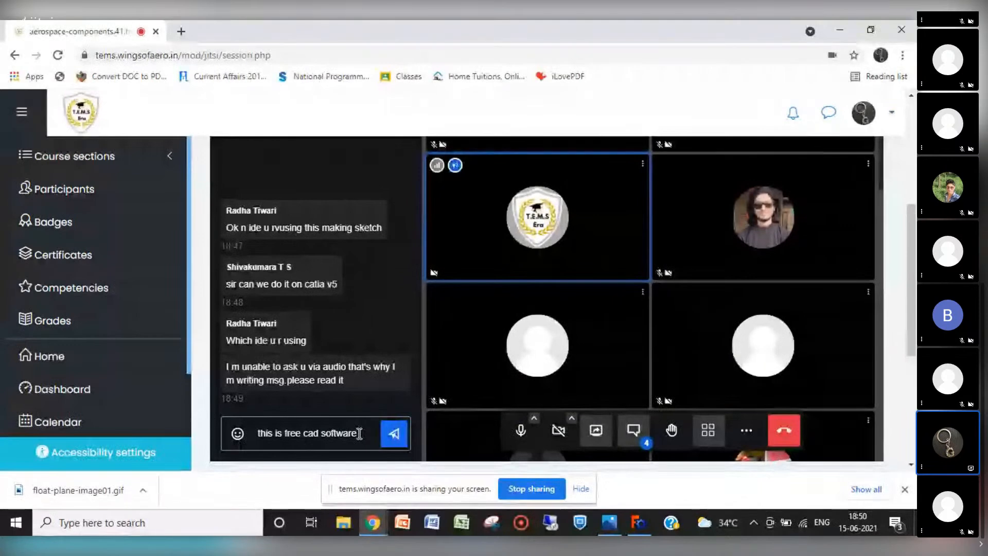
key(Return)
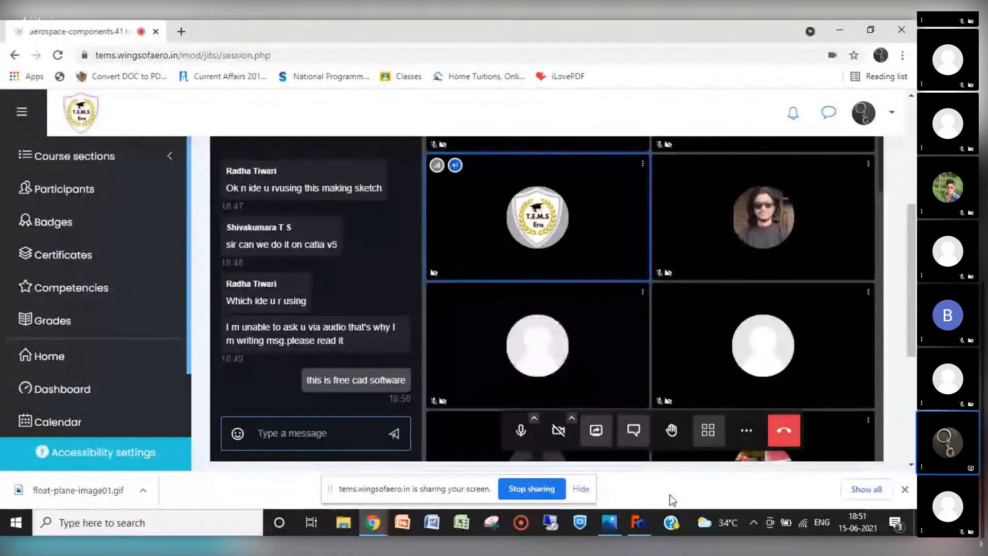
Switch to FreeCAD to show the float model, and return to the meeting chat in Chrome.
mouse_move(638, 530)
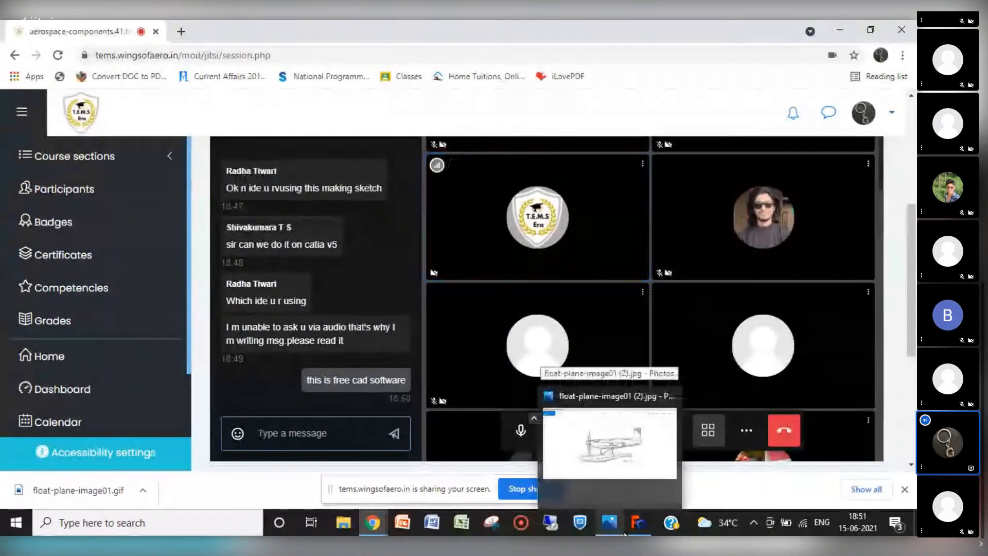
click(639, 530)
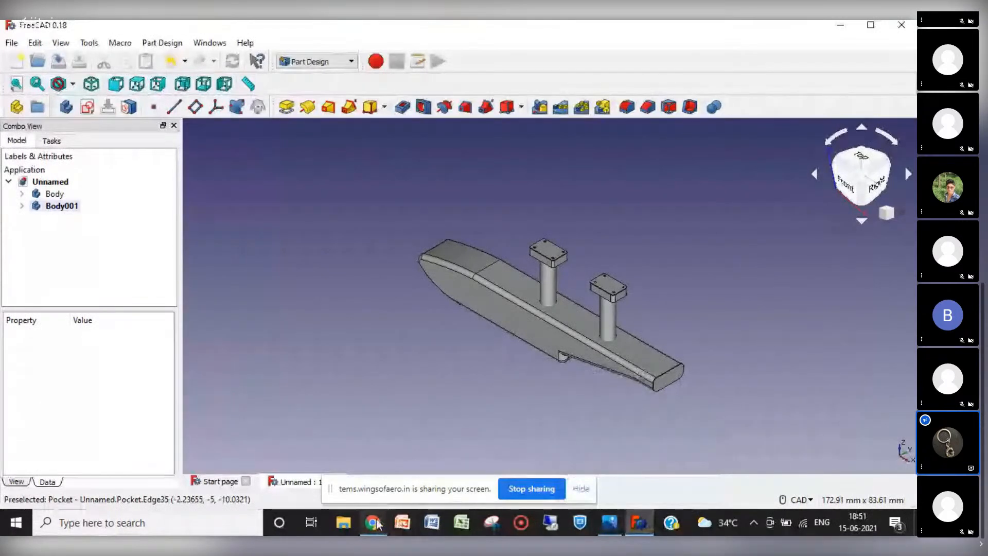
mouse_move(377, 523)
click(325, 483)
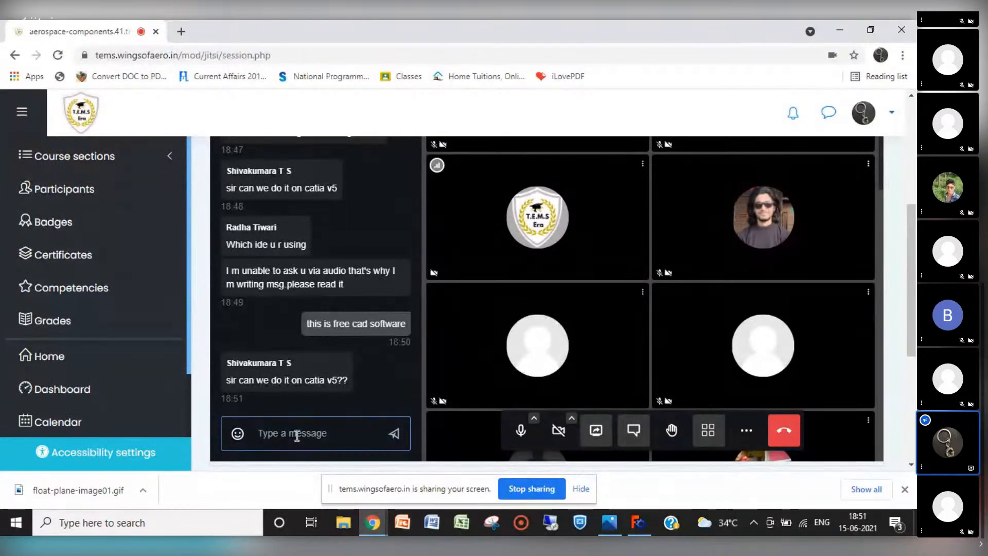
Send the reply "yes sure" in the meeting chat and keep the message field ready for another reply.
text(yes sure)
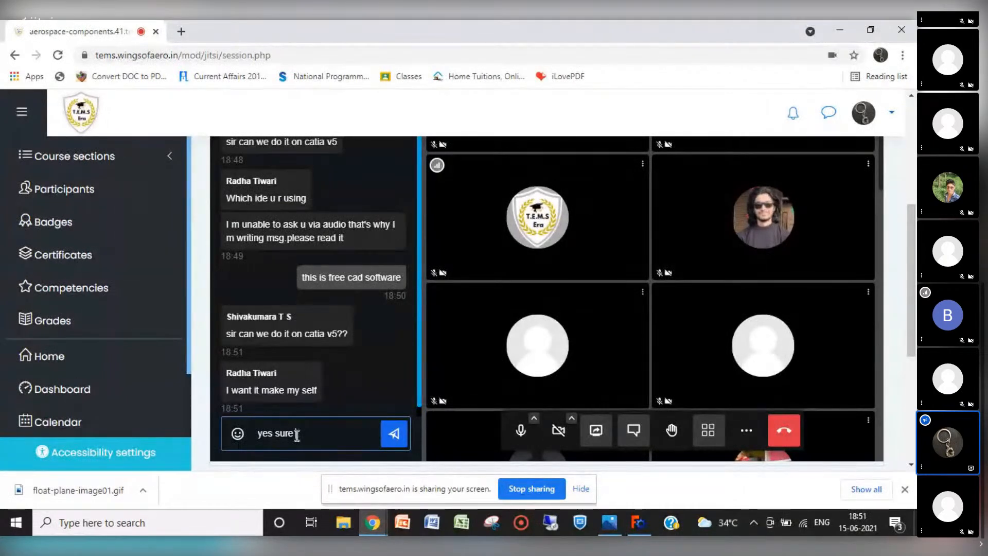
key(Return)
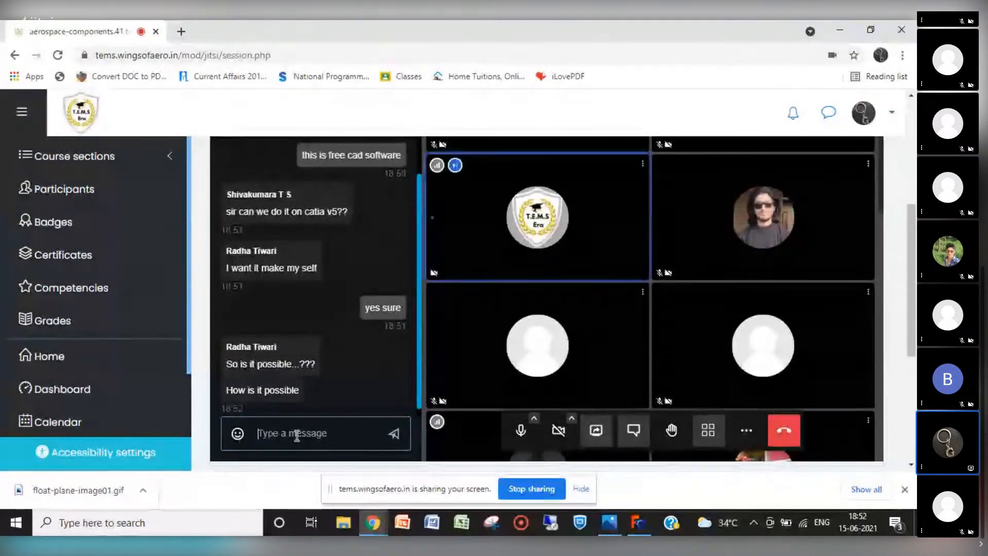
click(300, 436)
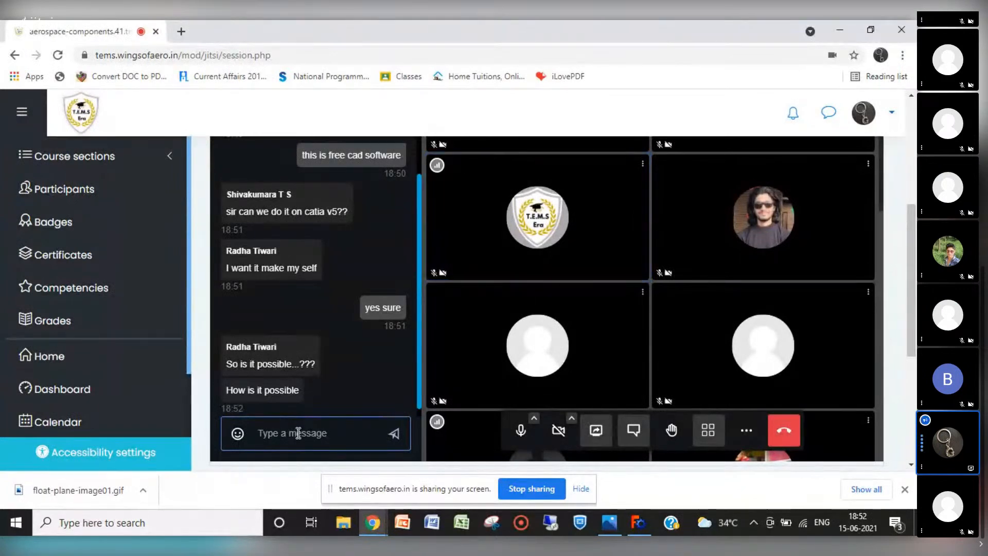